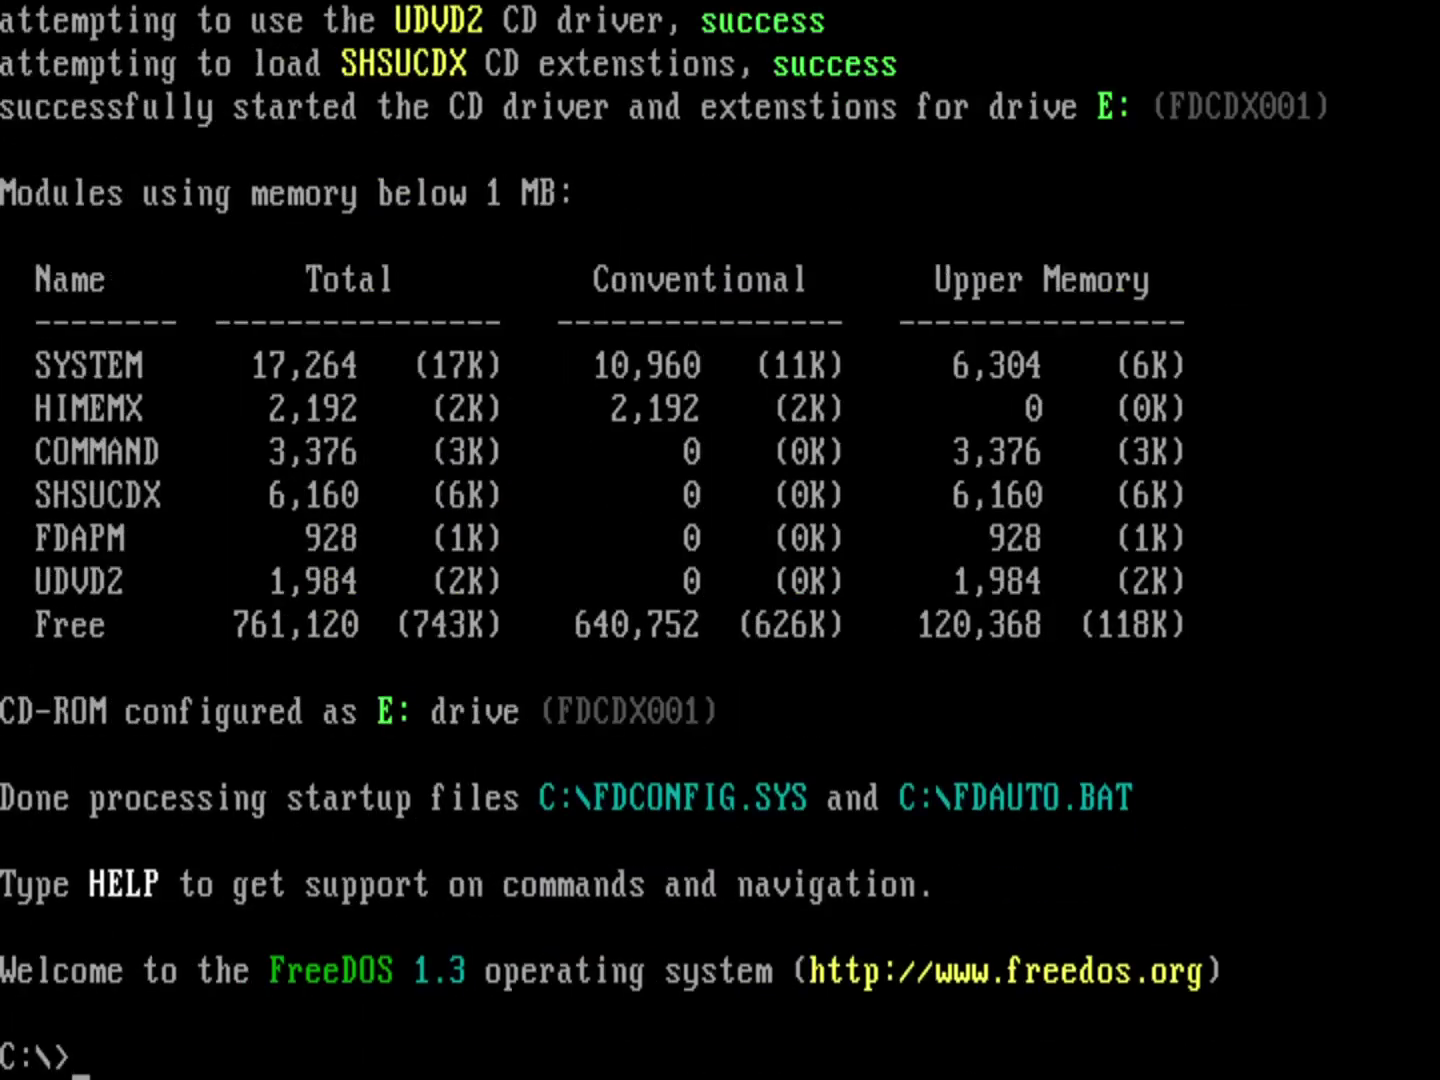
Step: Switch to drive D, change into the aseasy folder and start As-Easy-As
type("D:")
key("Return")
type("cd a")
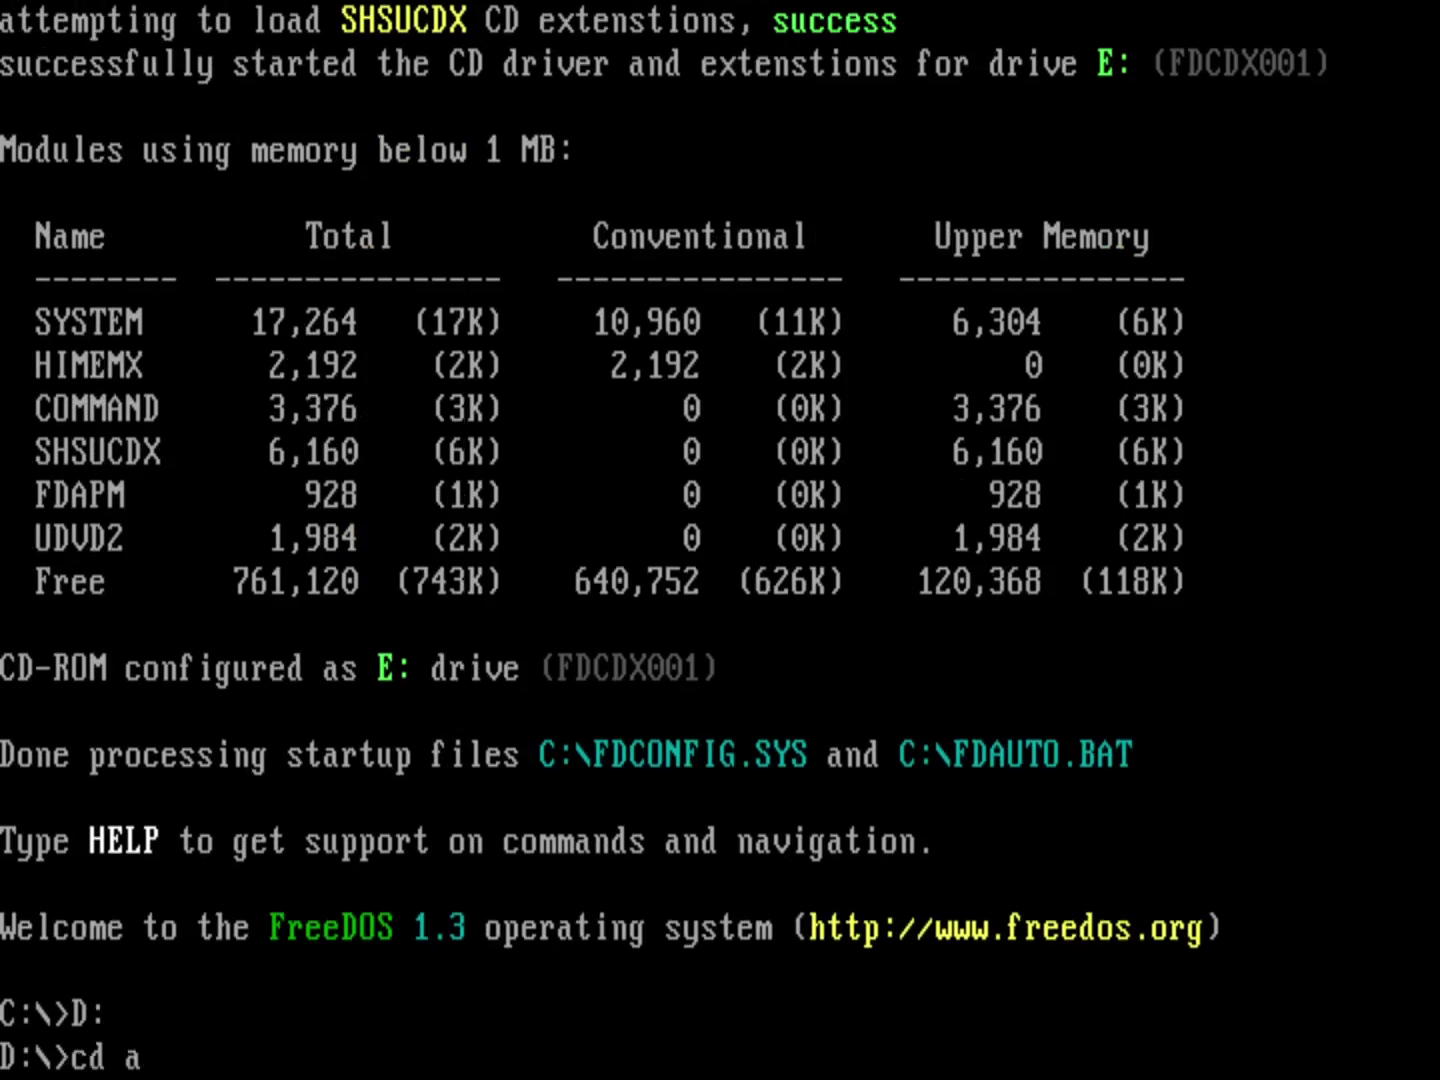
type("seasy\\")
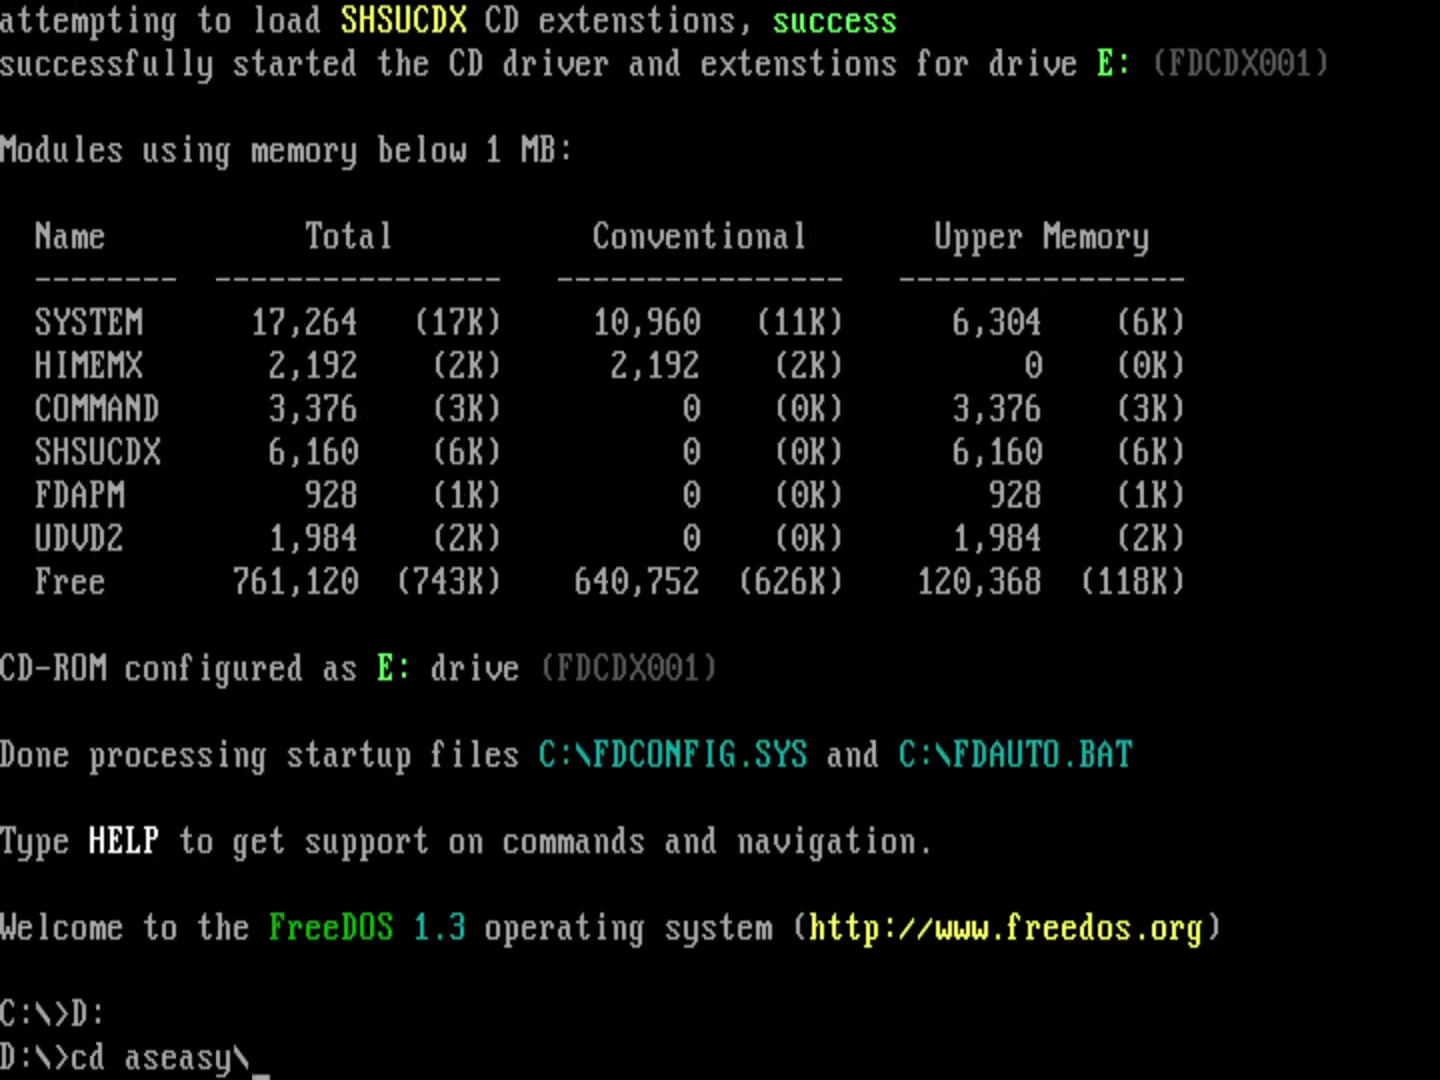
key("Return")
type("aseasy")
key("Return")
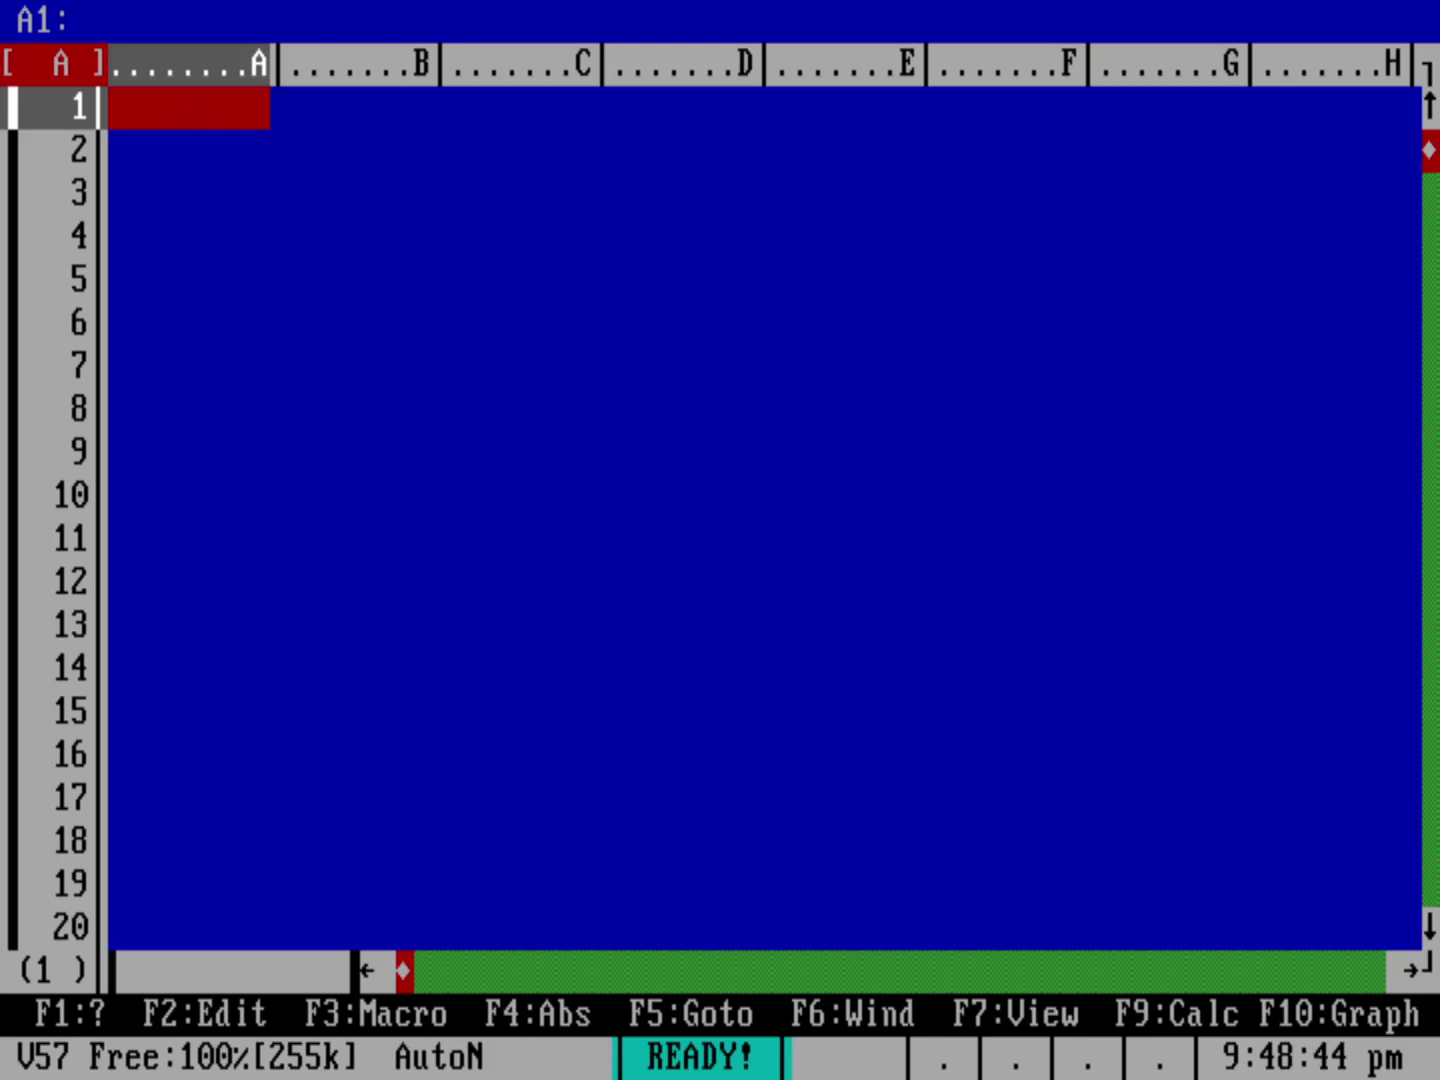
key("F1")
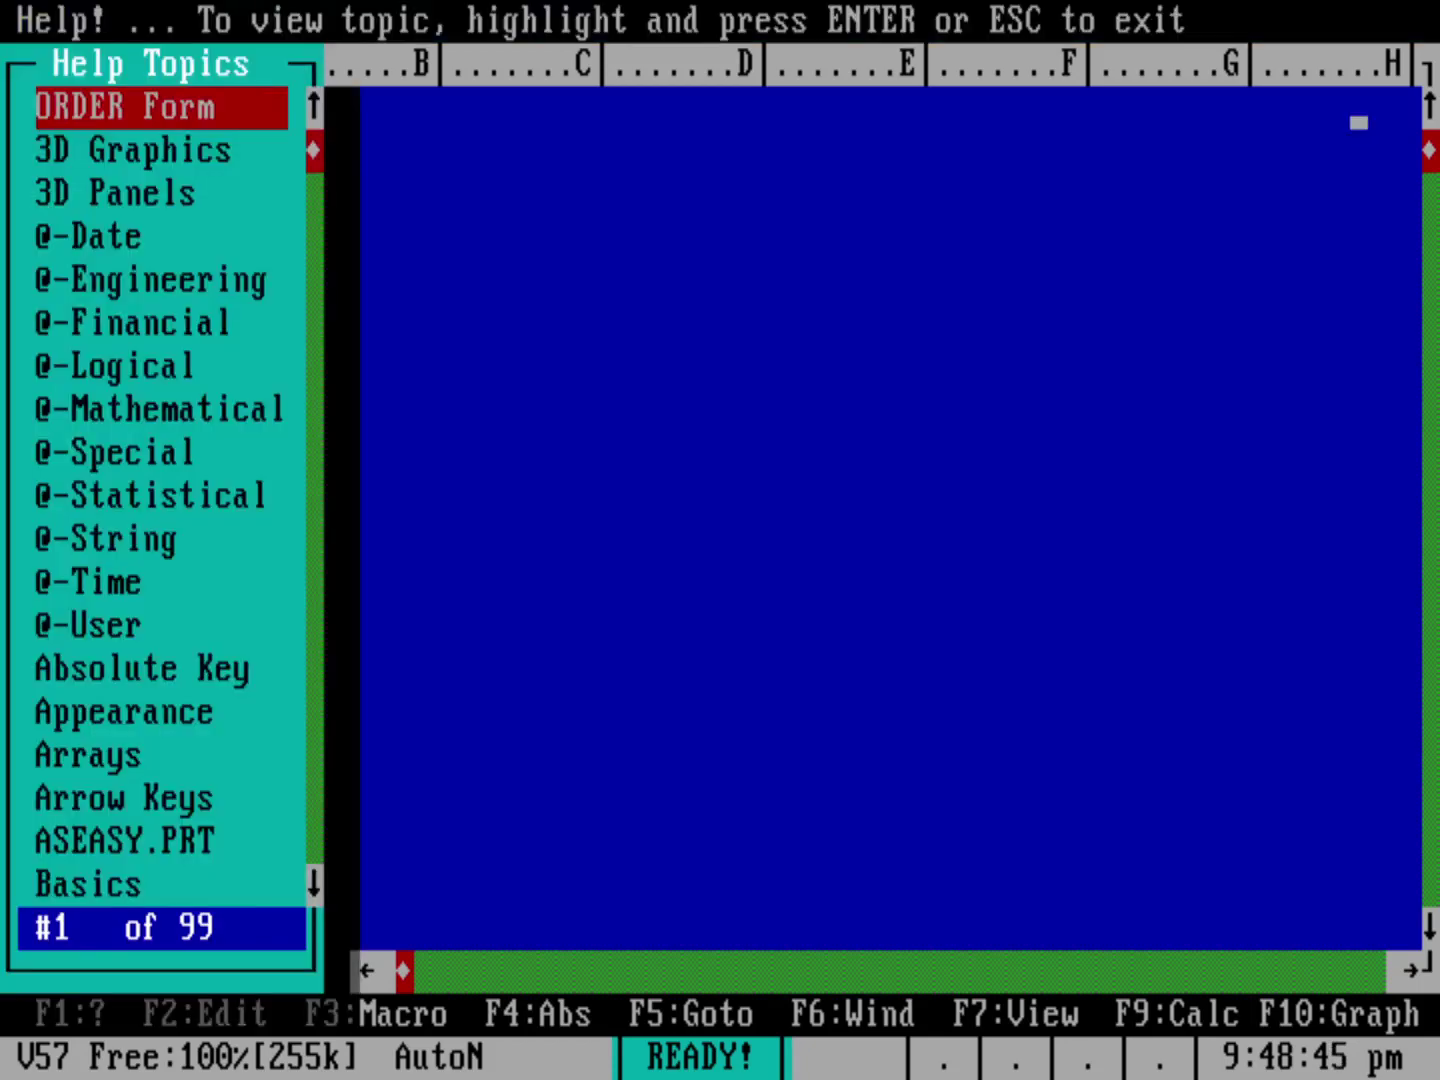
key("Return")
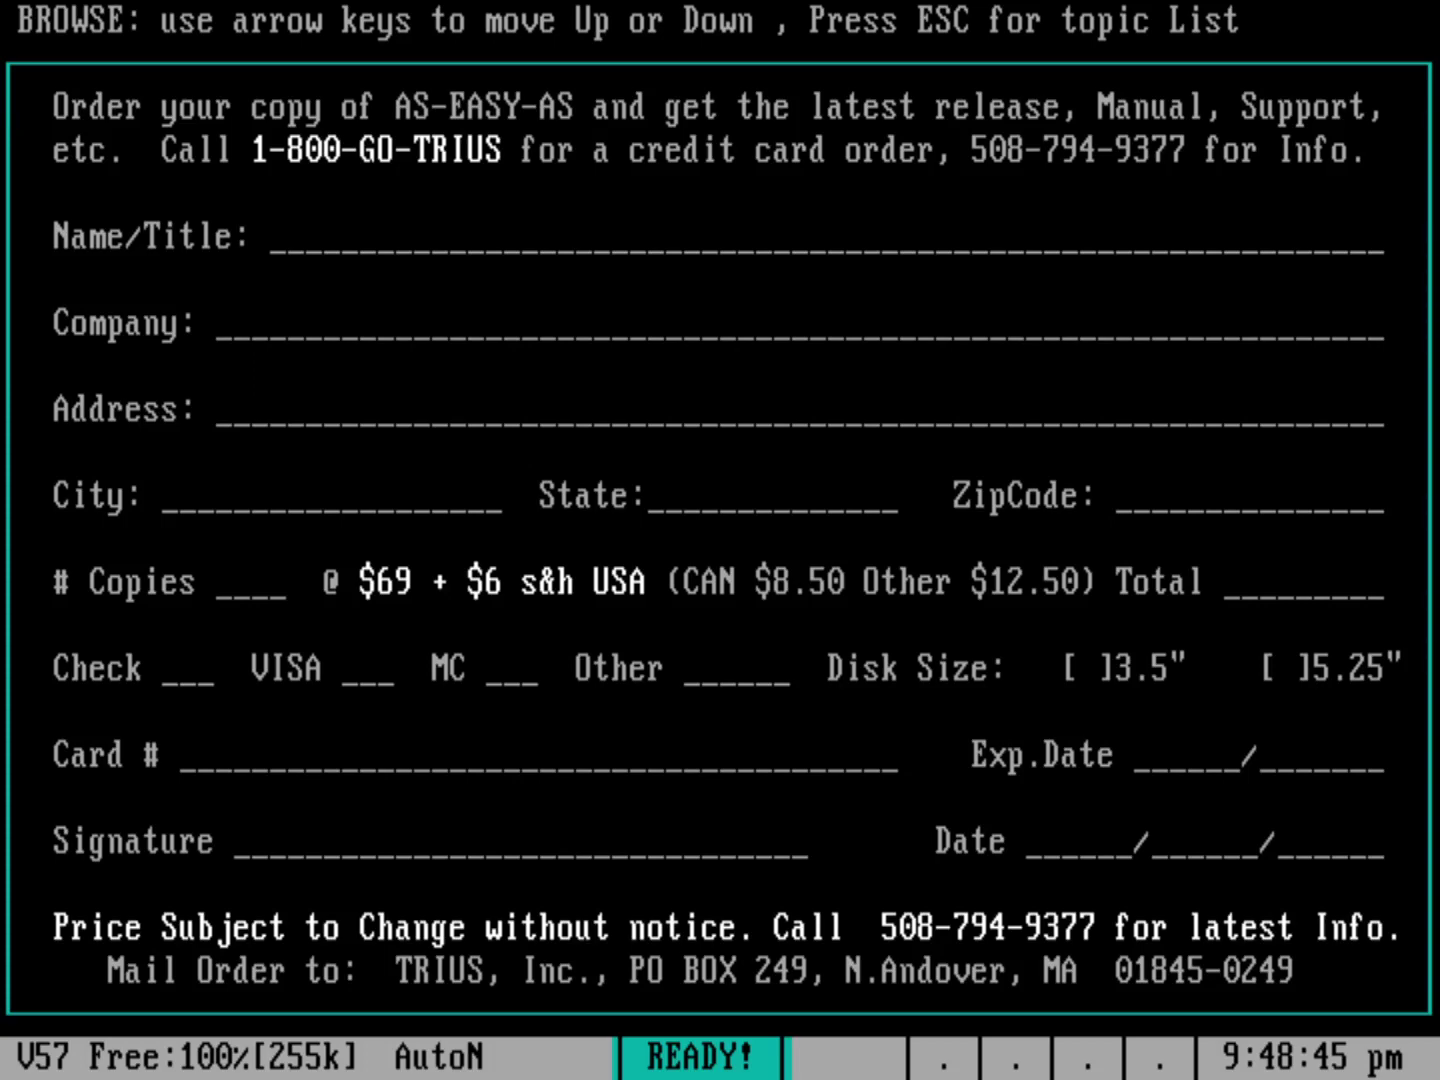
key("Escape")
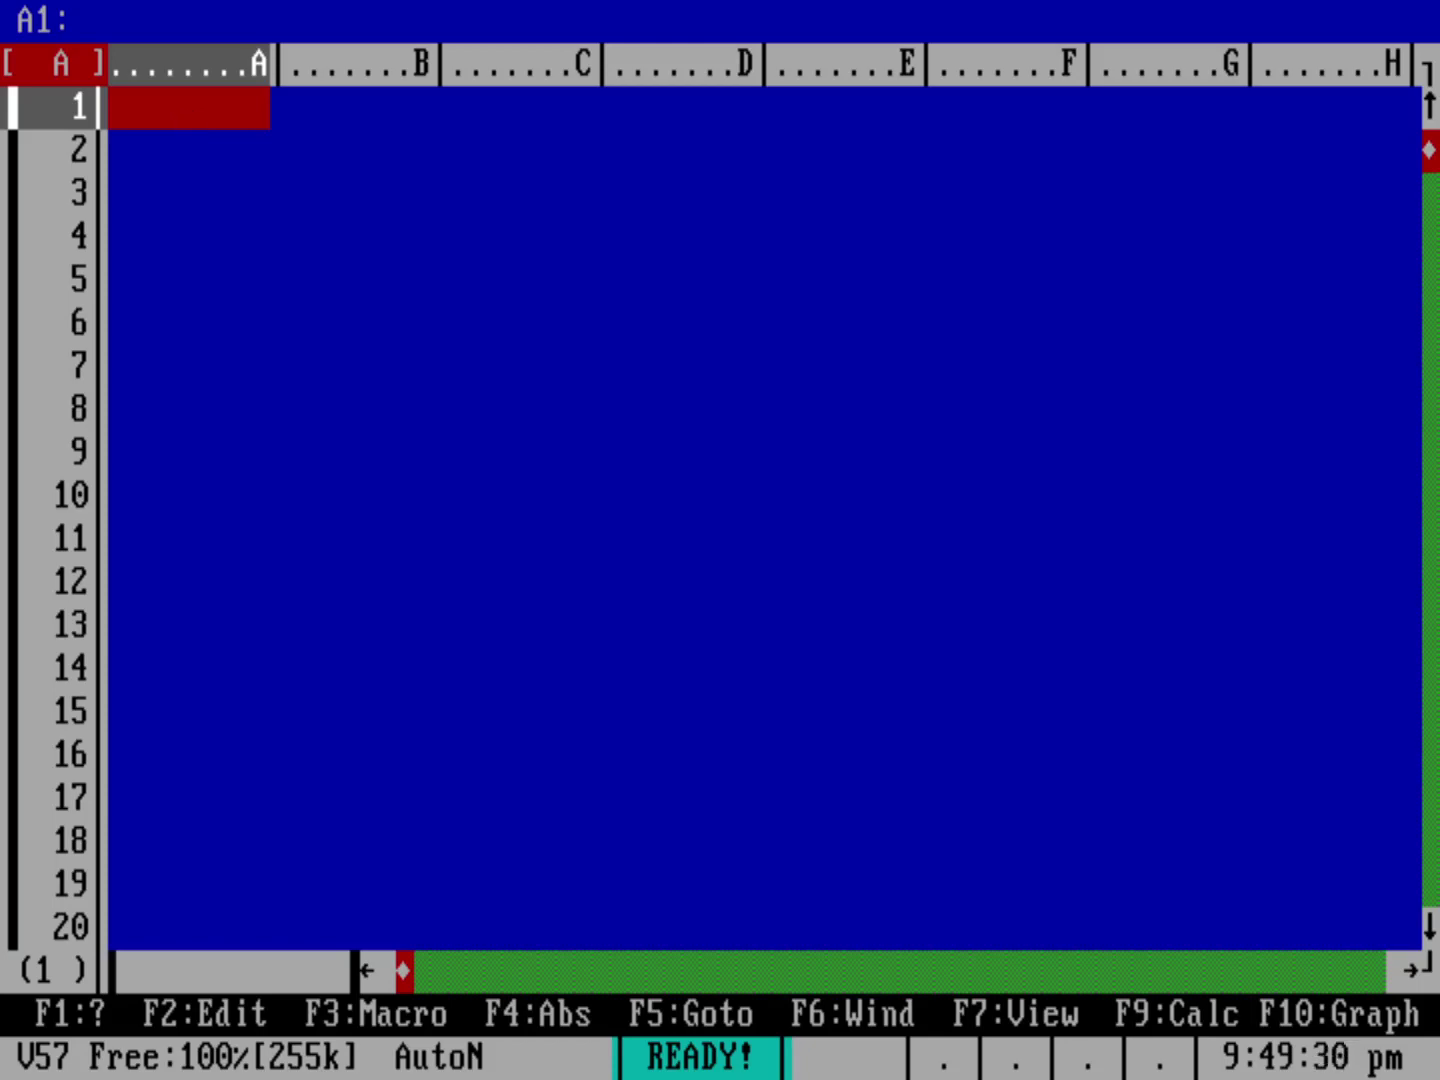
Step: Enter the label 'x(t) = x0 + v0 t + 1/2 a t^2' in A1
type("x(t)")
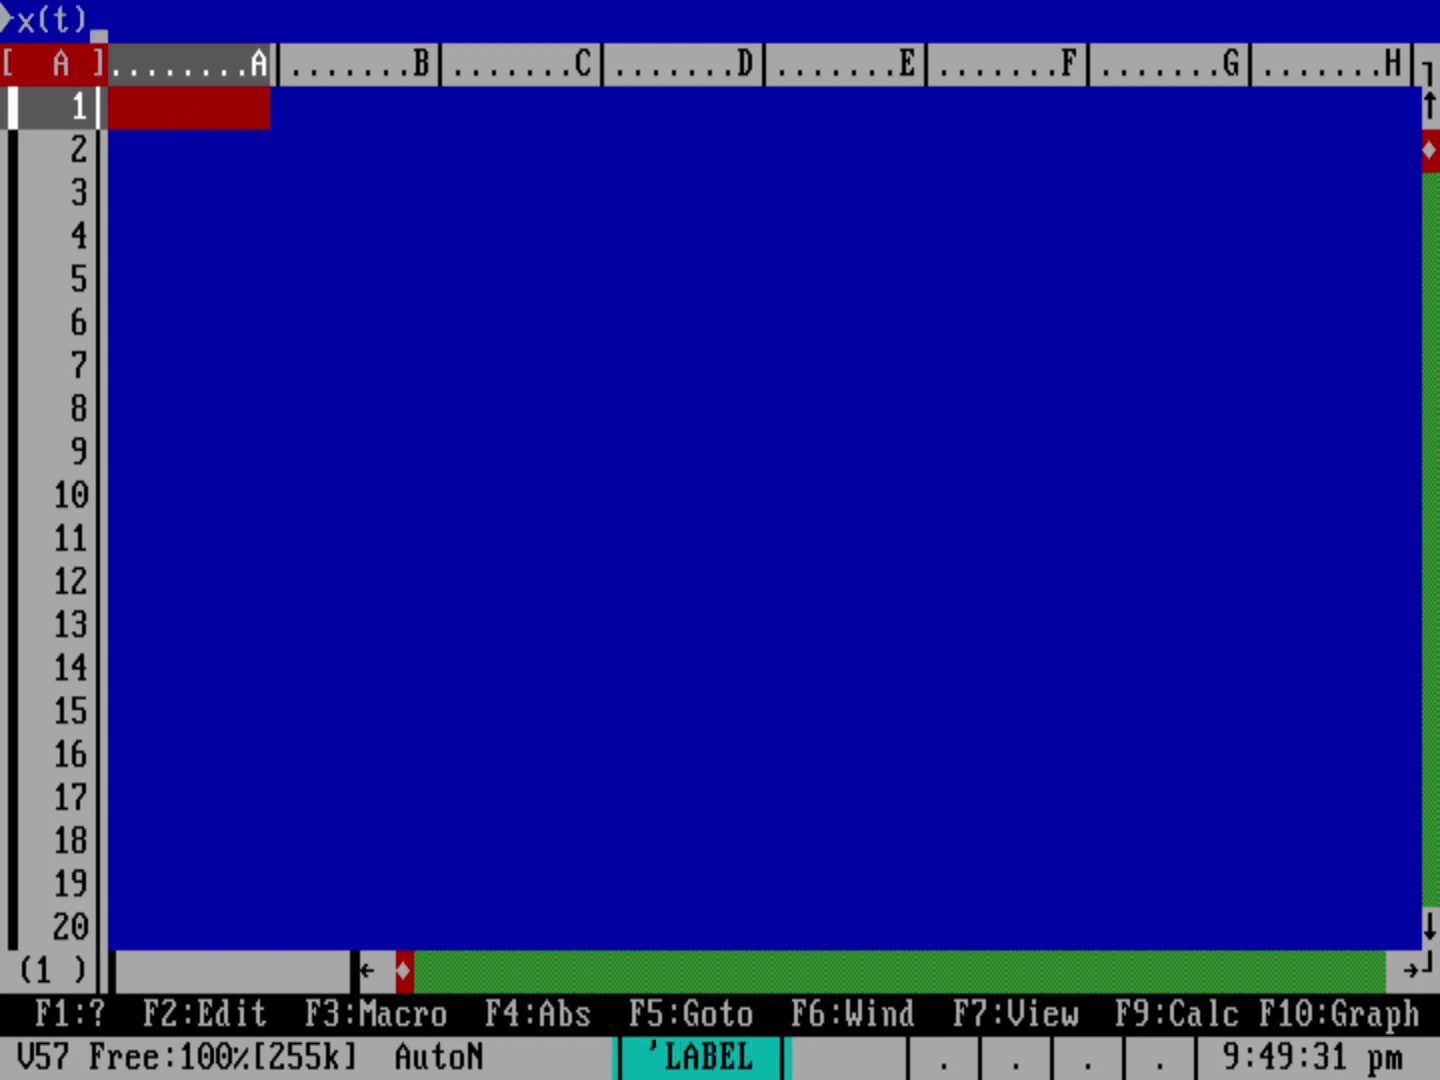
type(" = x0 + v0")
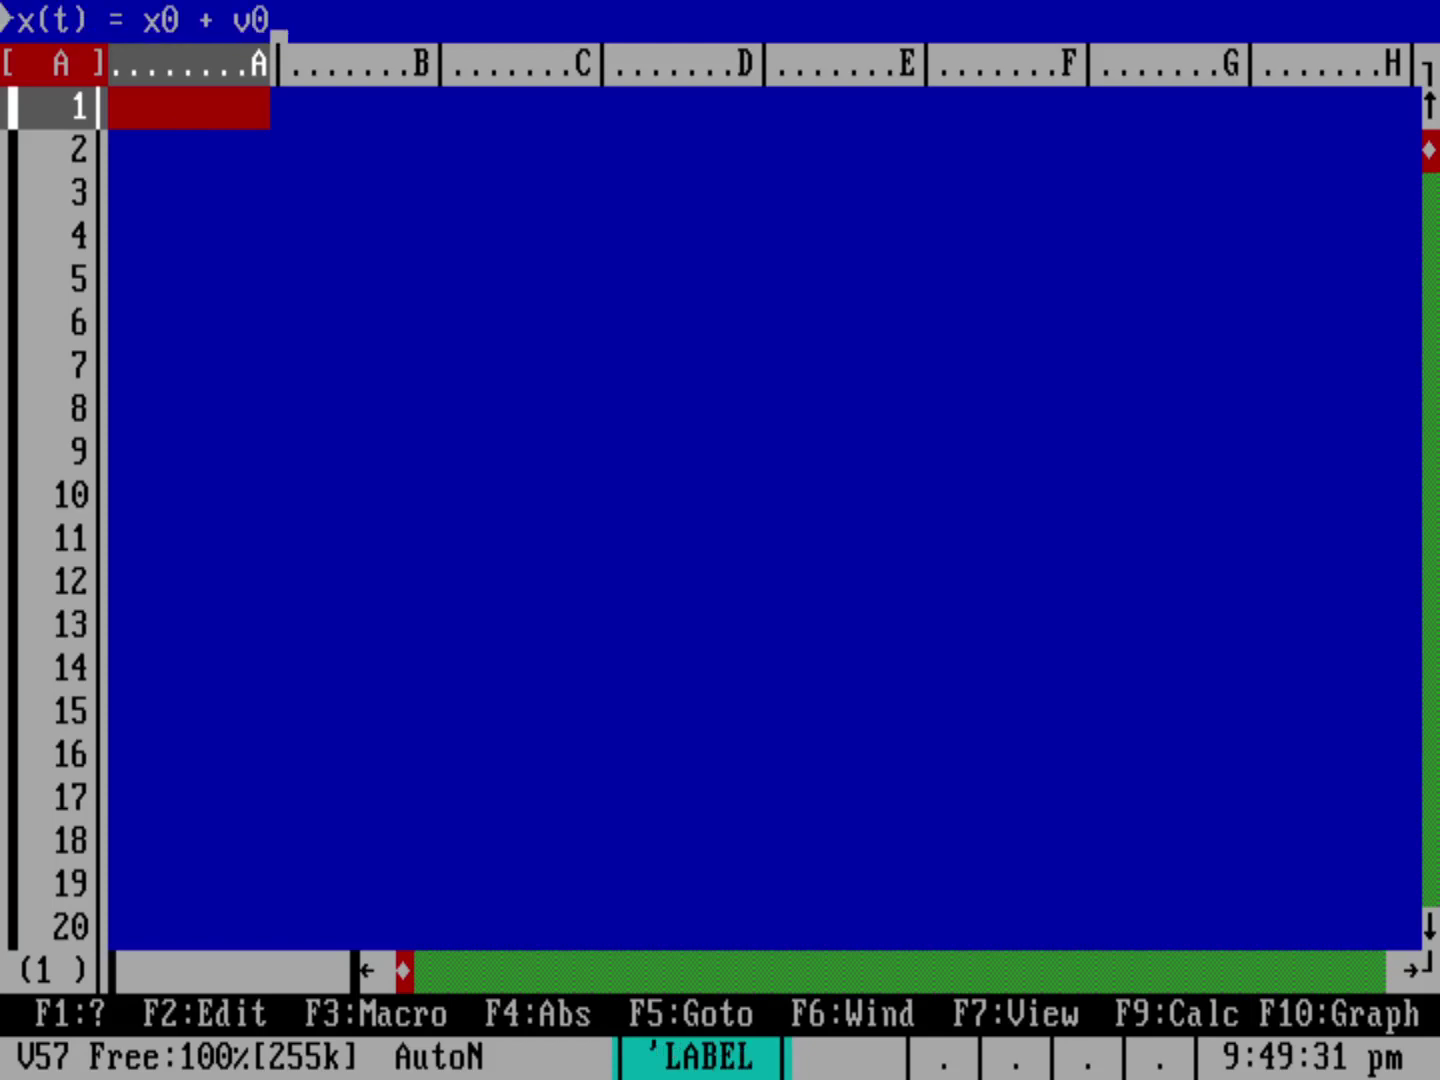
type(" t + 1/2 a")
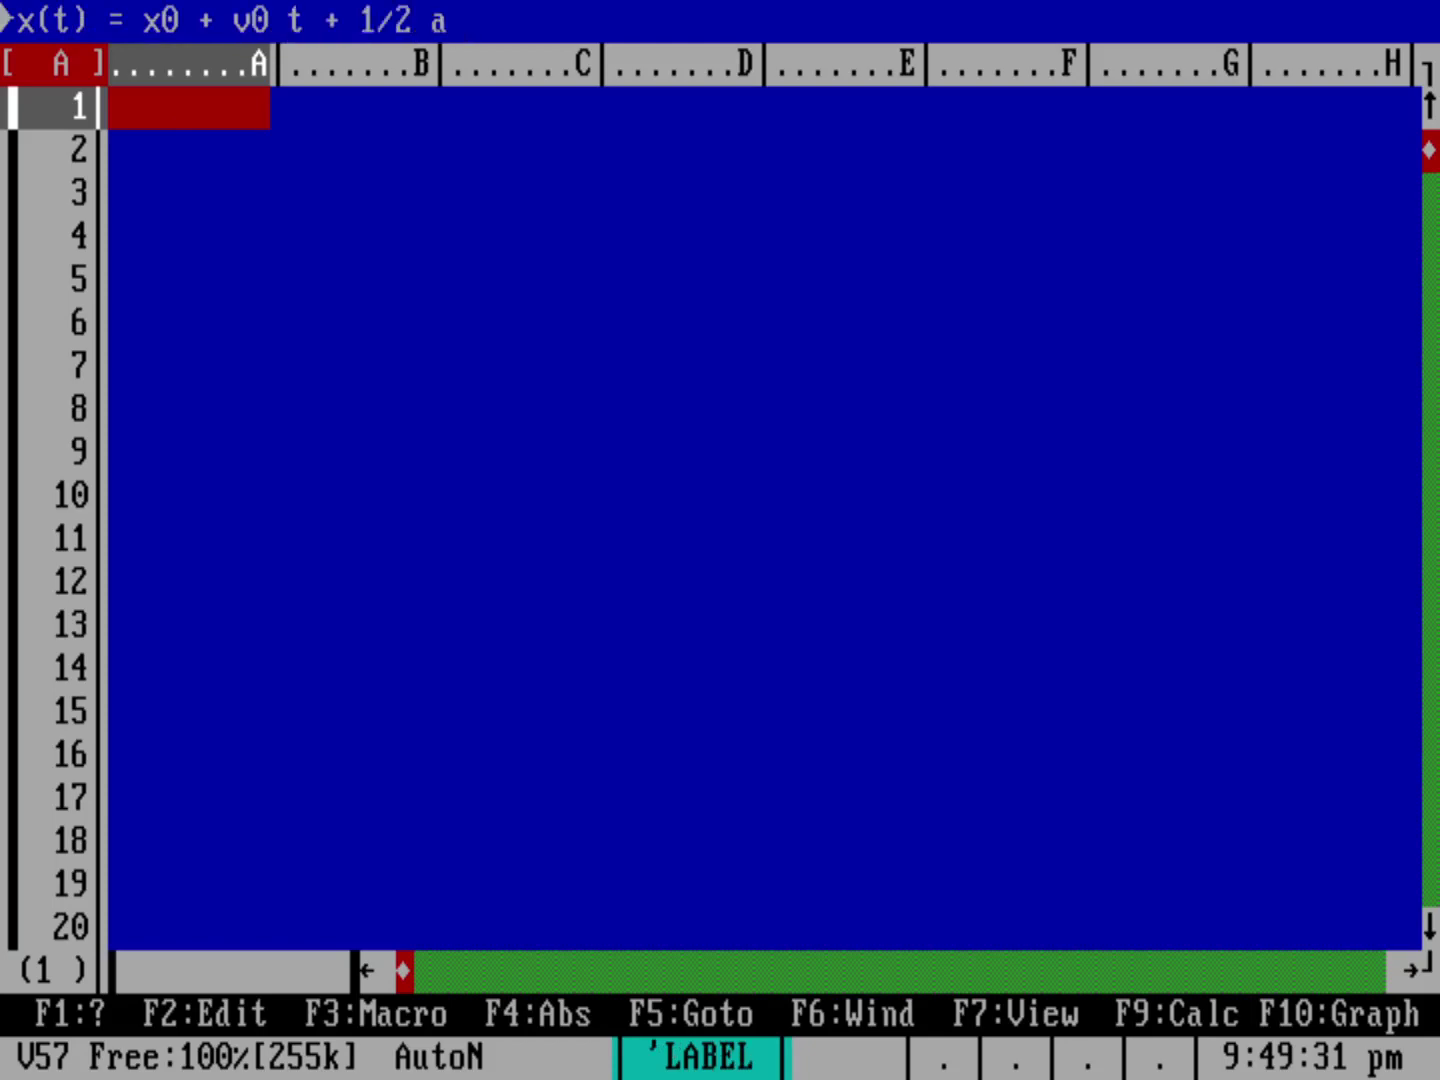
type(" t^3")
key("BackSpace")
type("2")
key("Return")
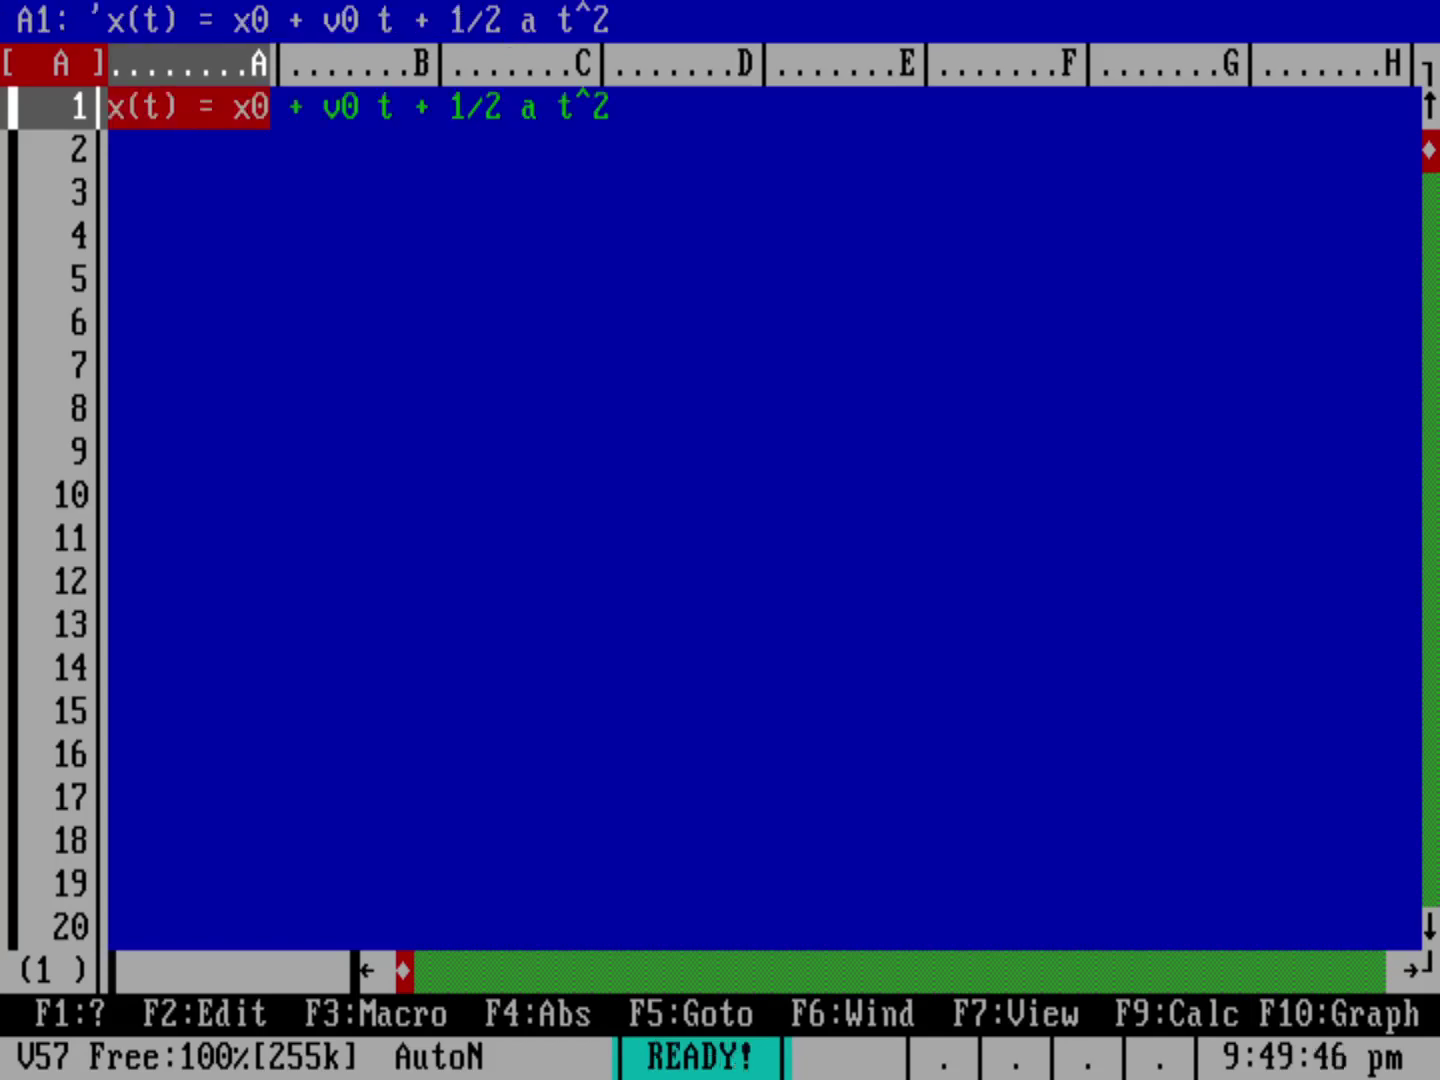
Step: Enter the note 'assume x0=0 v0=0' in A2
key("Down")
type("assu")
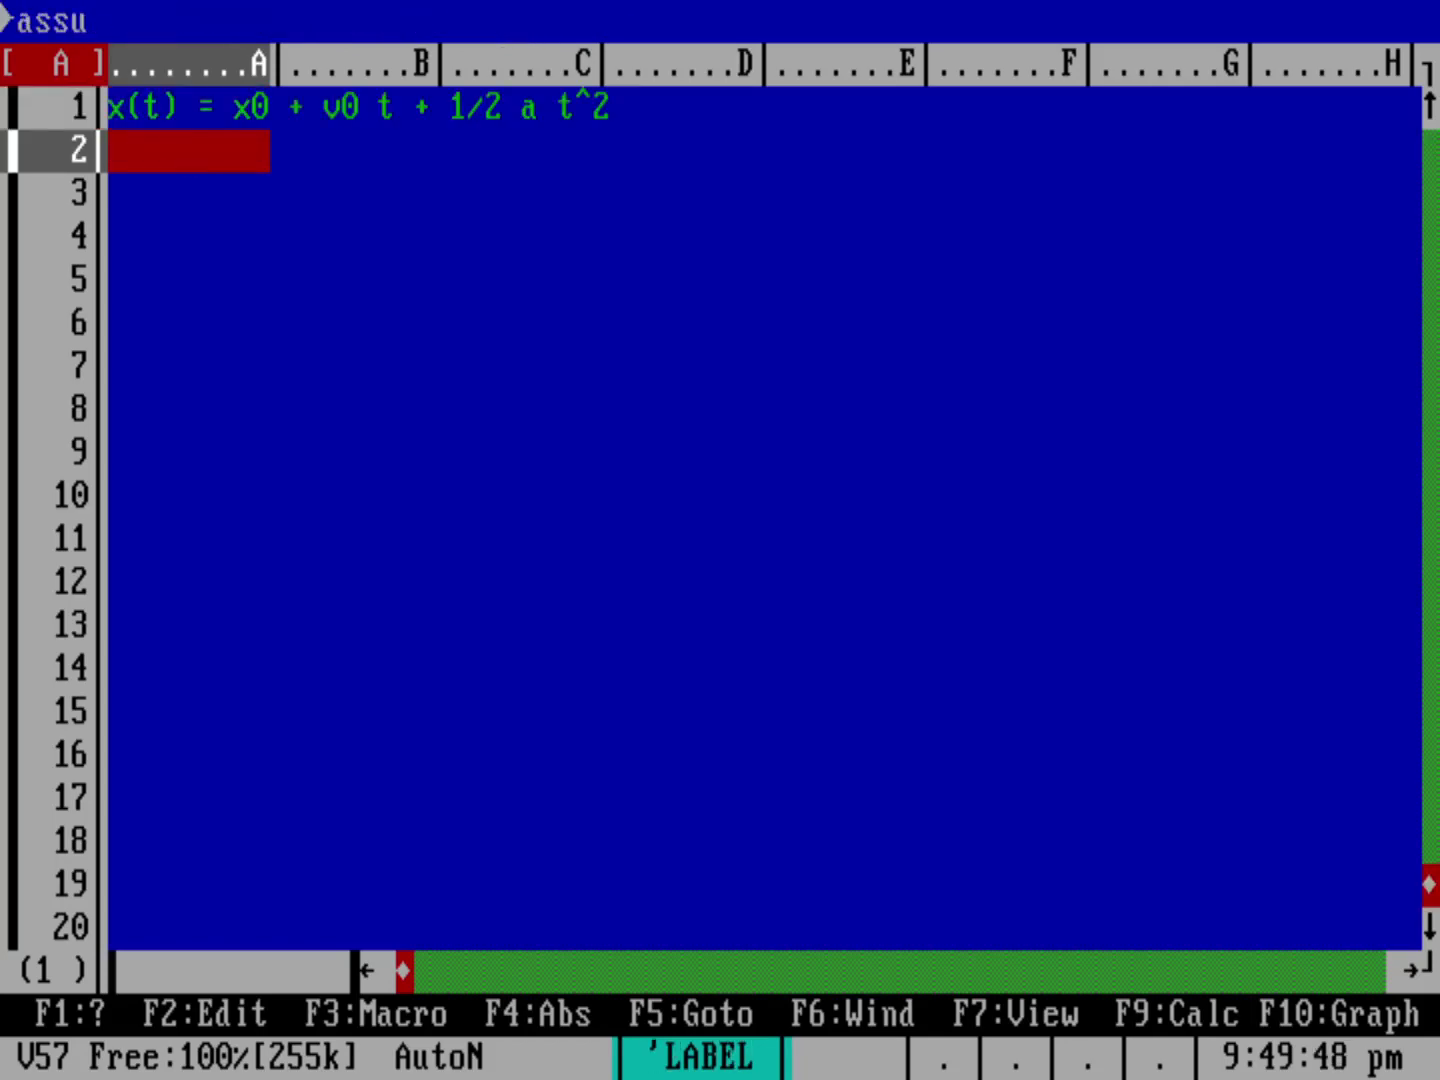
type("me x0=0")
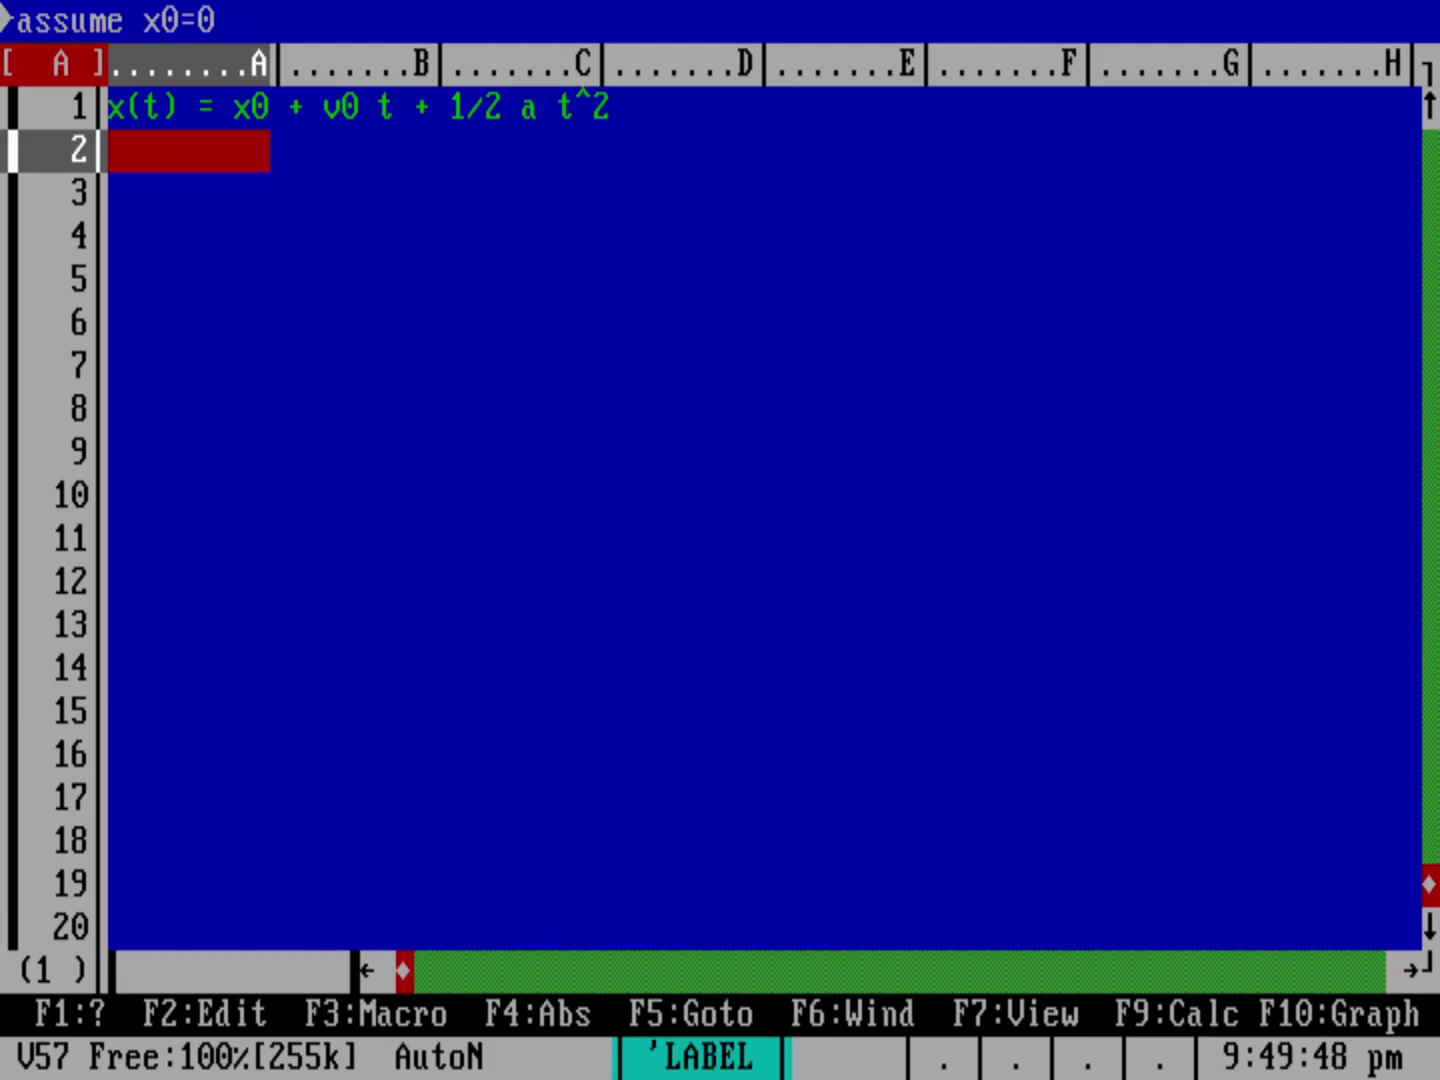
type("v0=0")
key("Return")
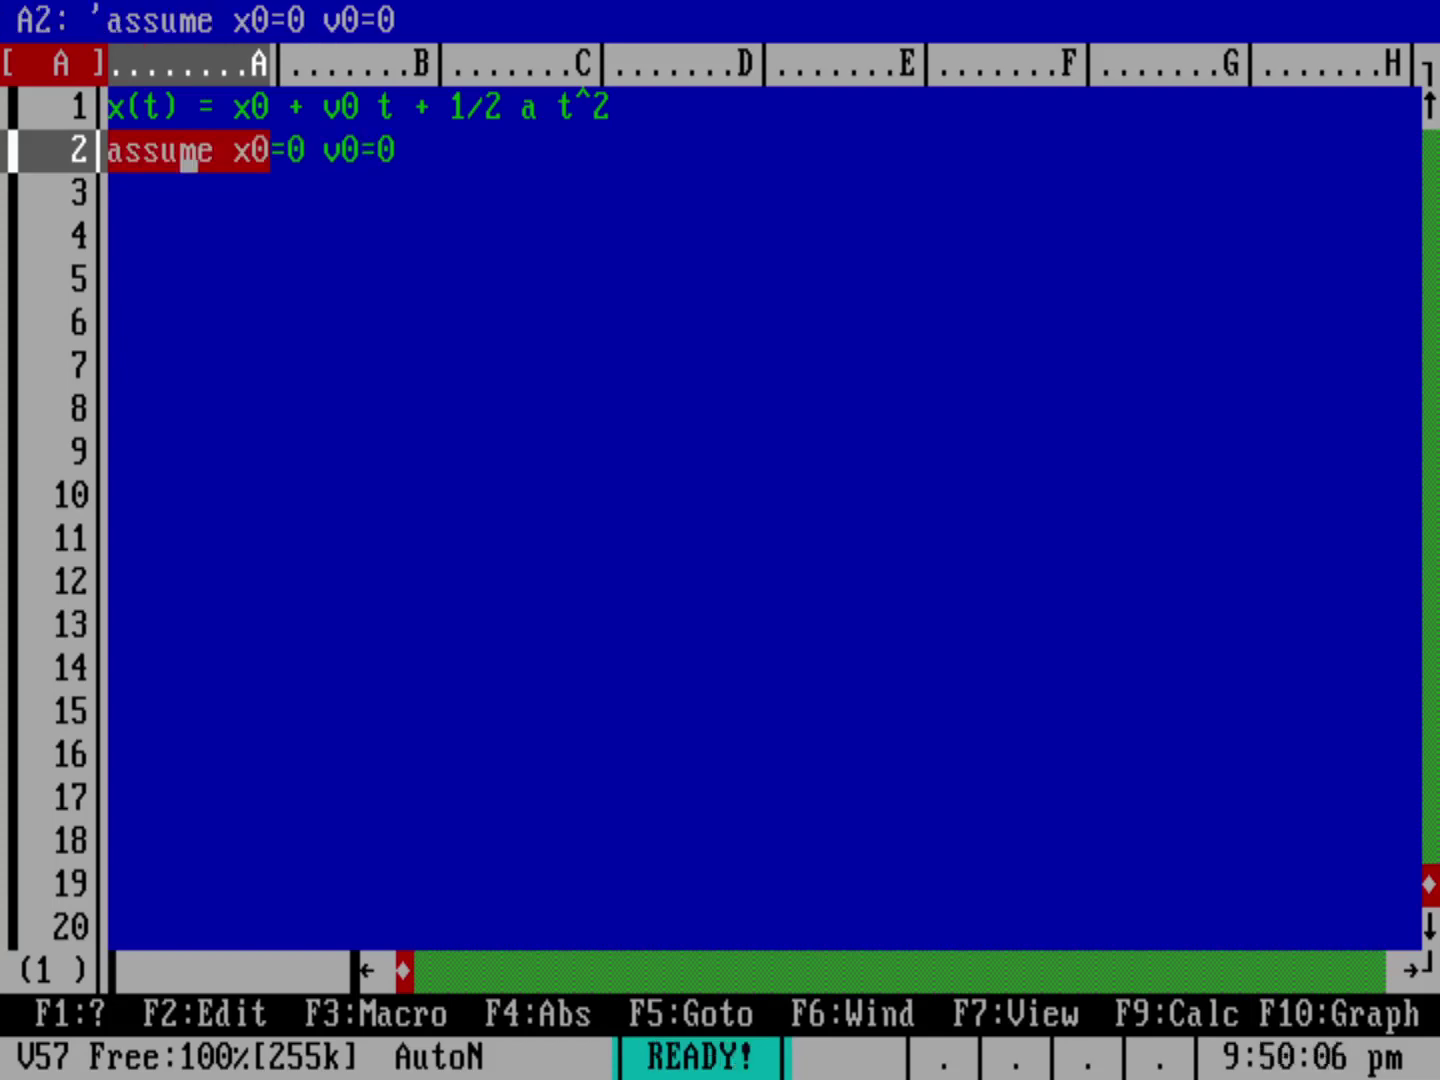
Step: Enter 'x(t) = 1/2 a t^2' in A3 and 'solve for t' in A4
left_click(188, 193)
type("x(t")
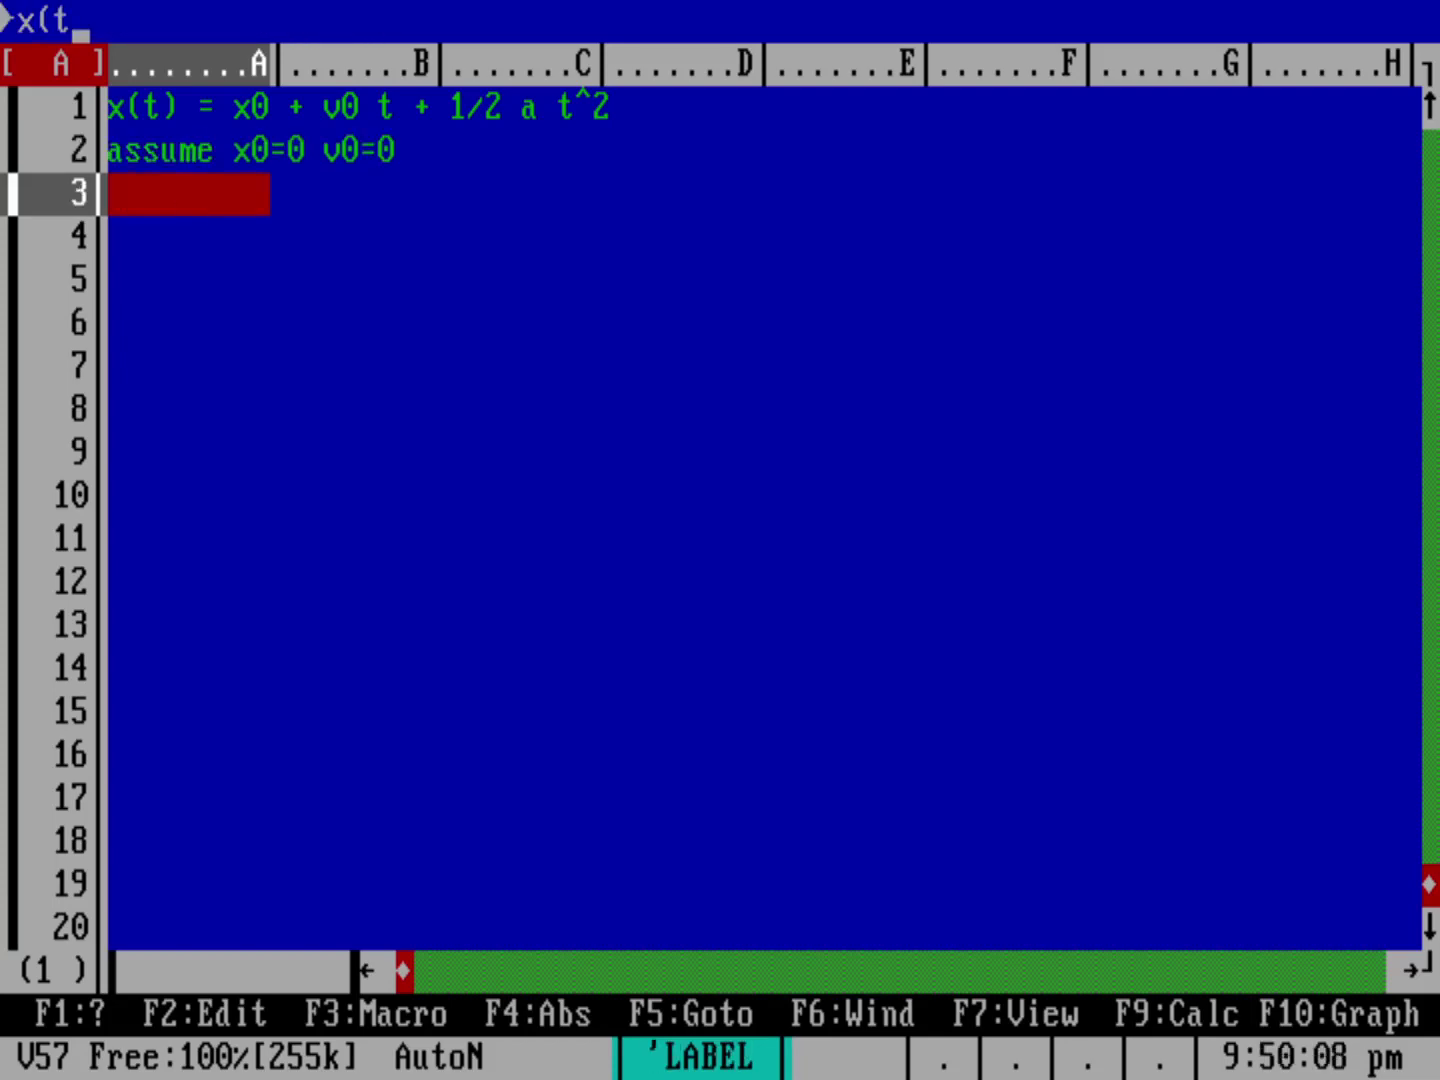
type(") = 1/2 a t")
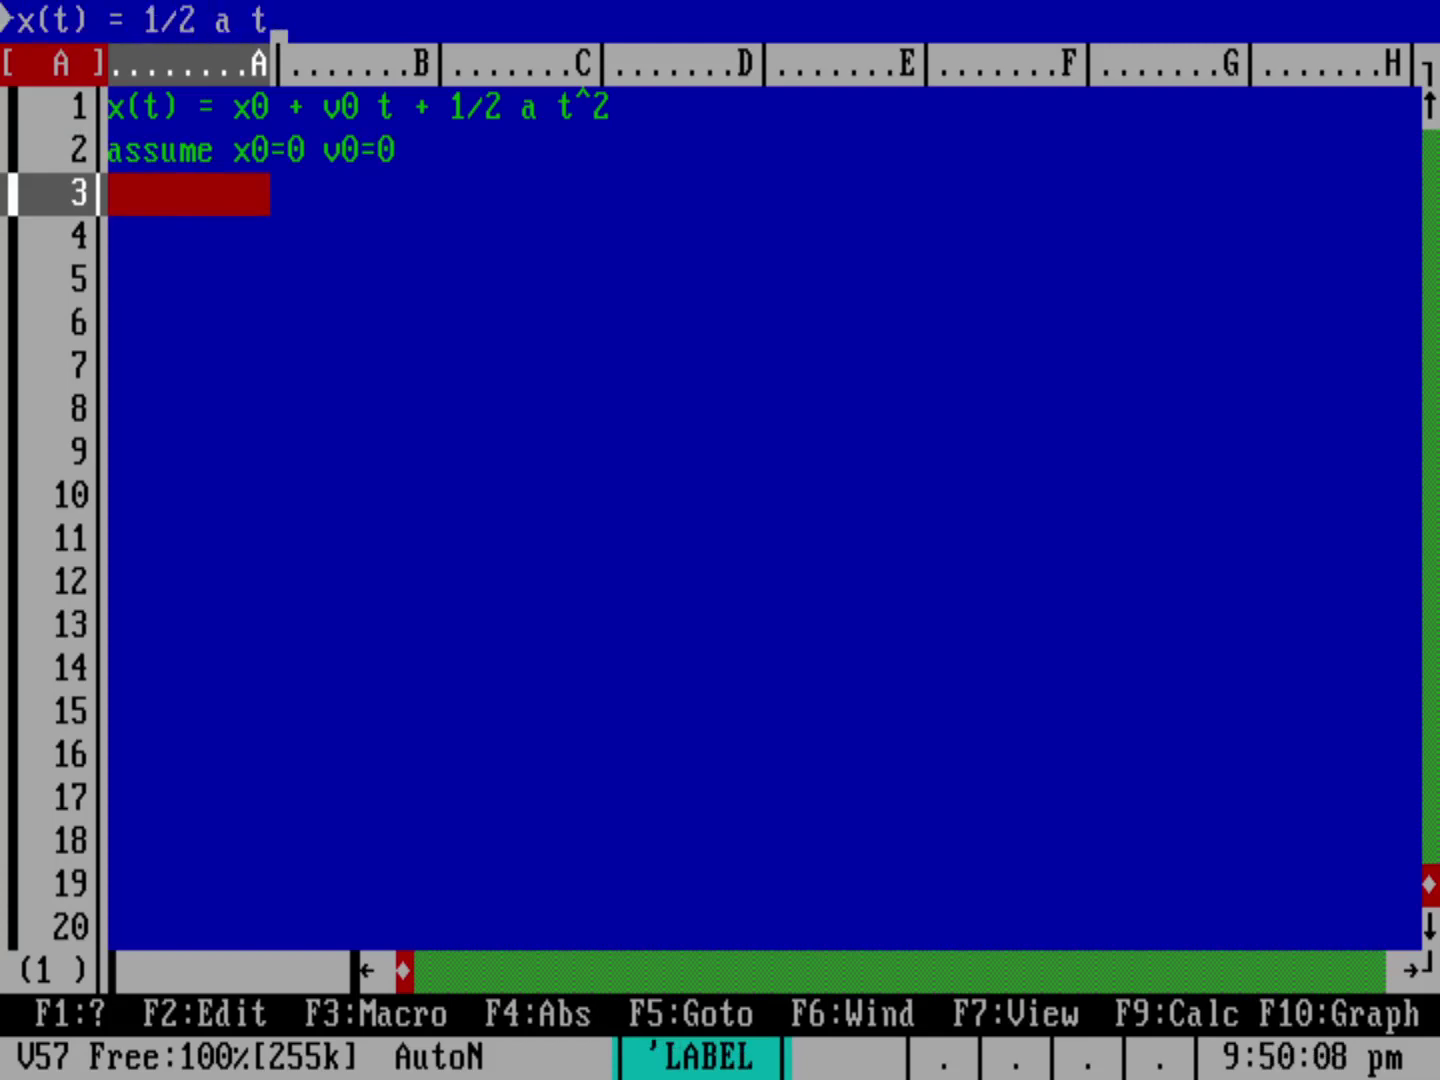
type("^2")
key("Return")
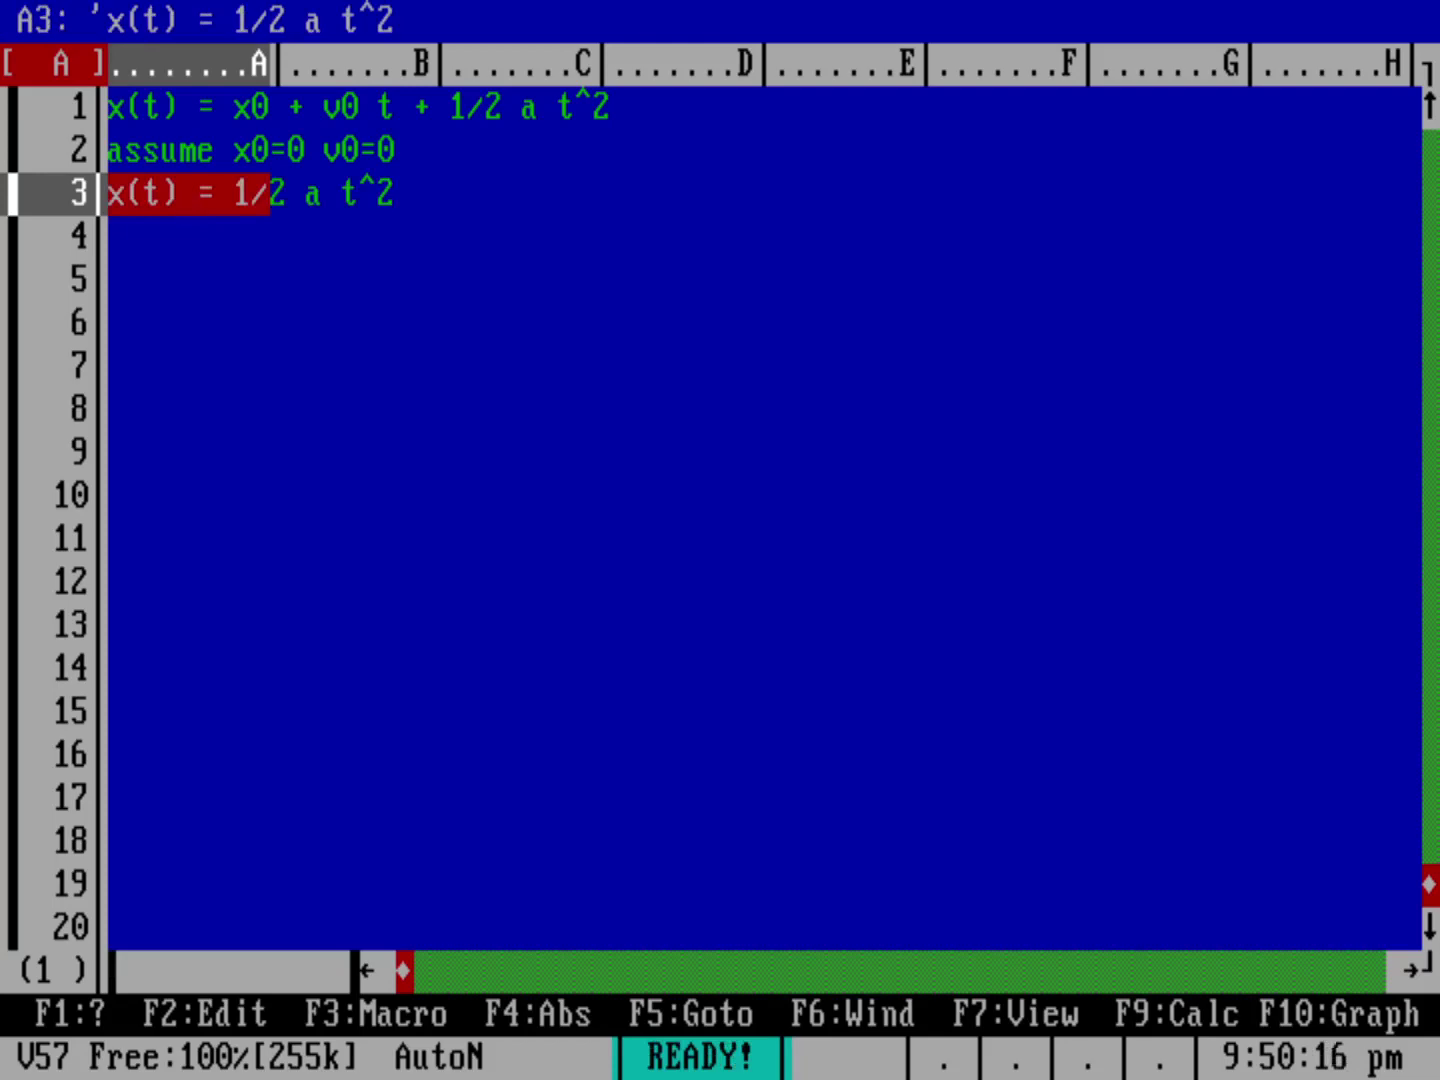
key("Down")
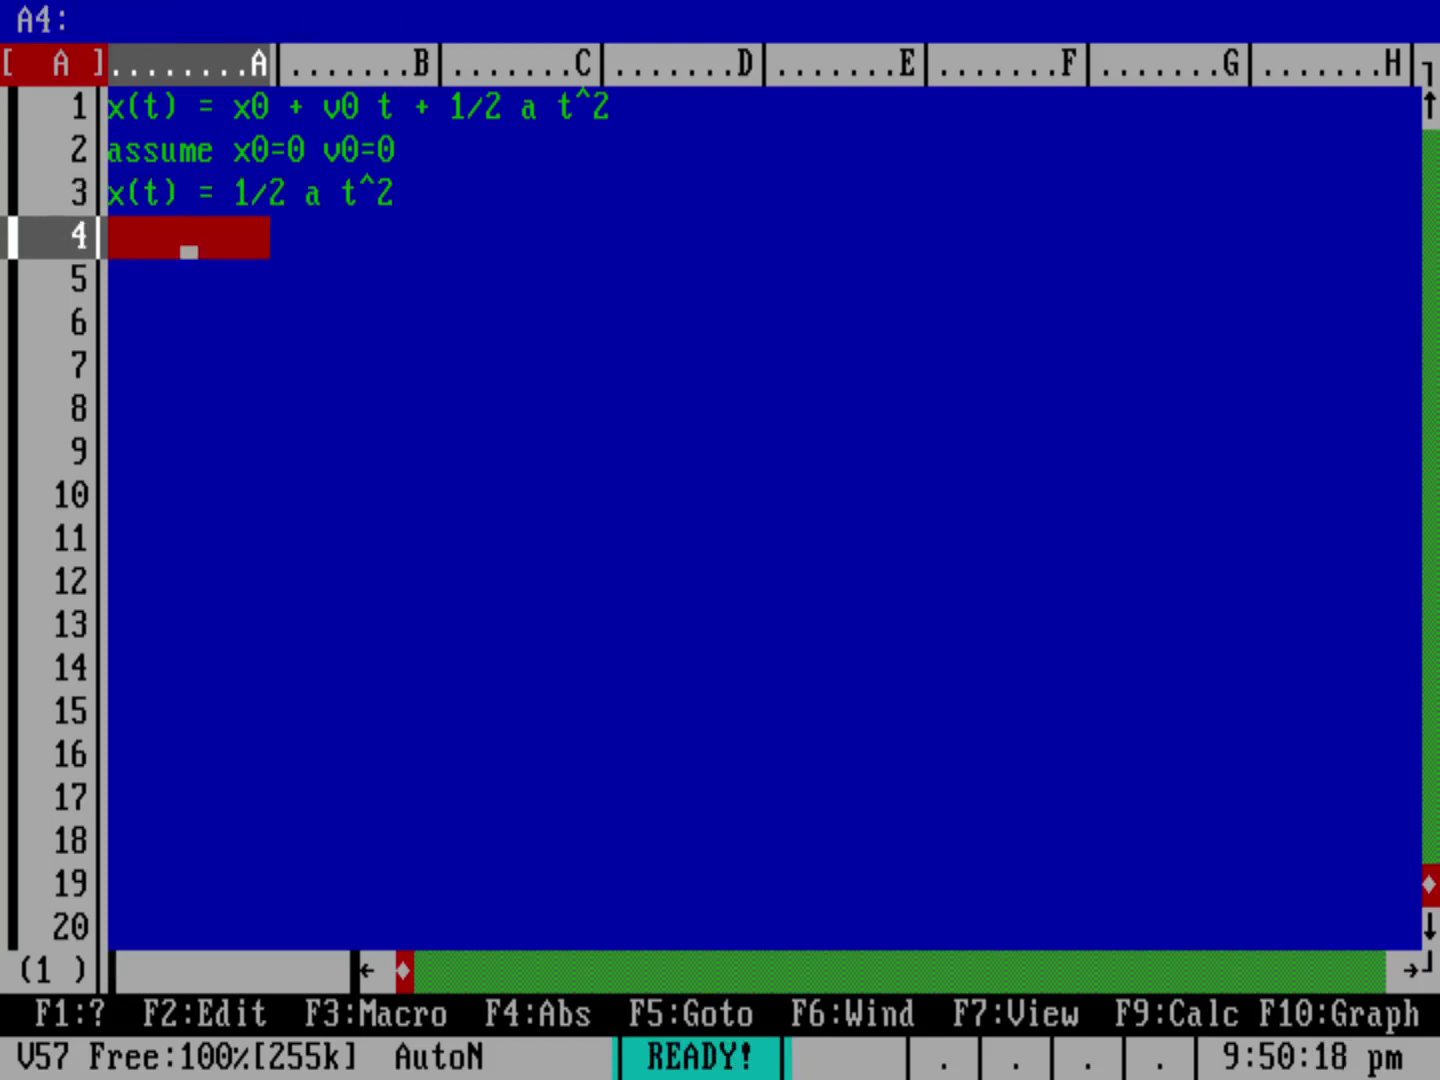
type("solve for t")
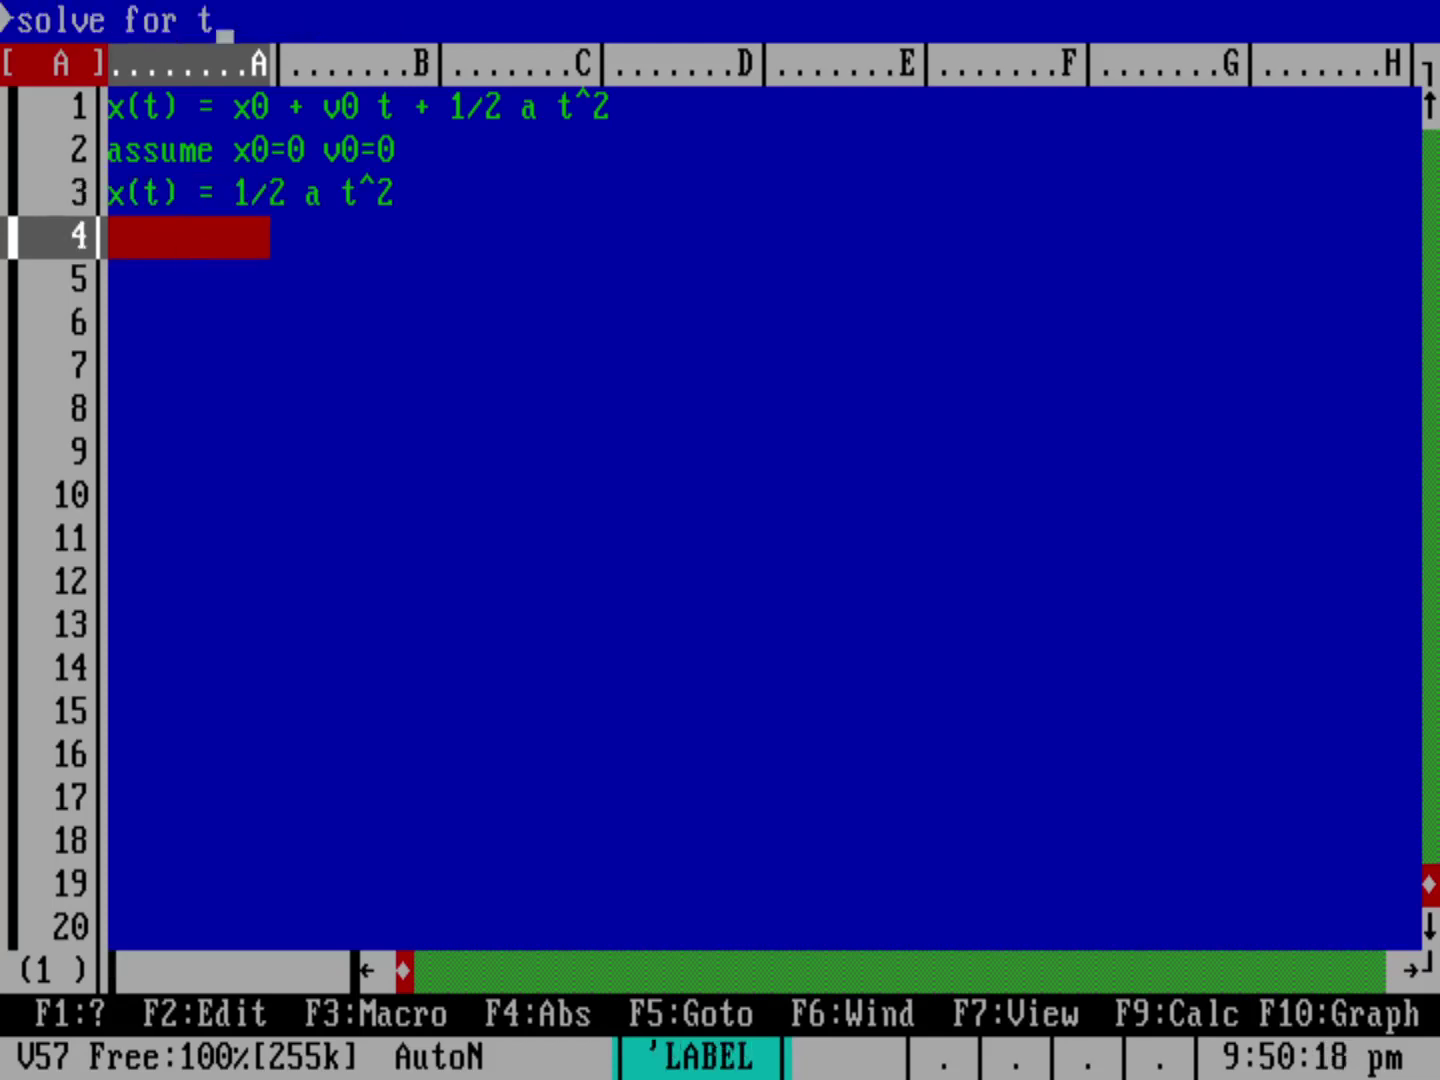
key("Return")
Step: Enter 't^2 = 2x / a ; t = sqrt(2x / a)' in A5
key("Down")
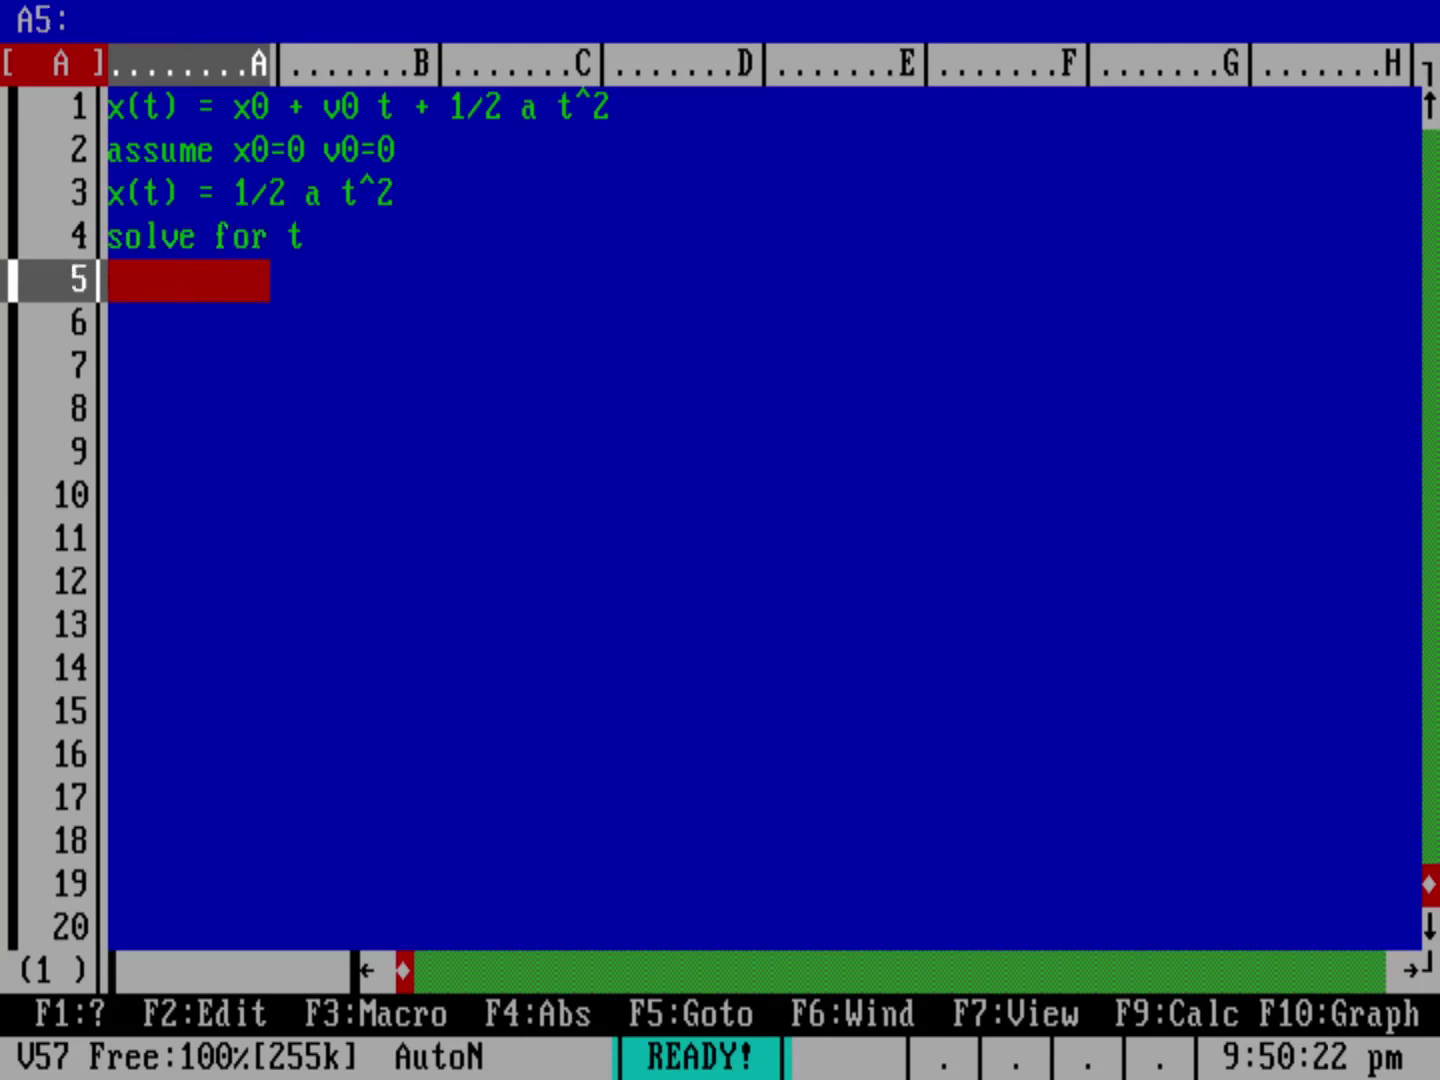
type("t^2")
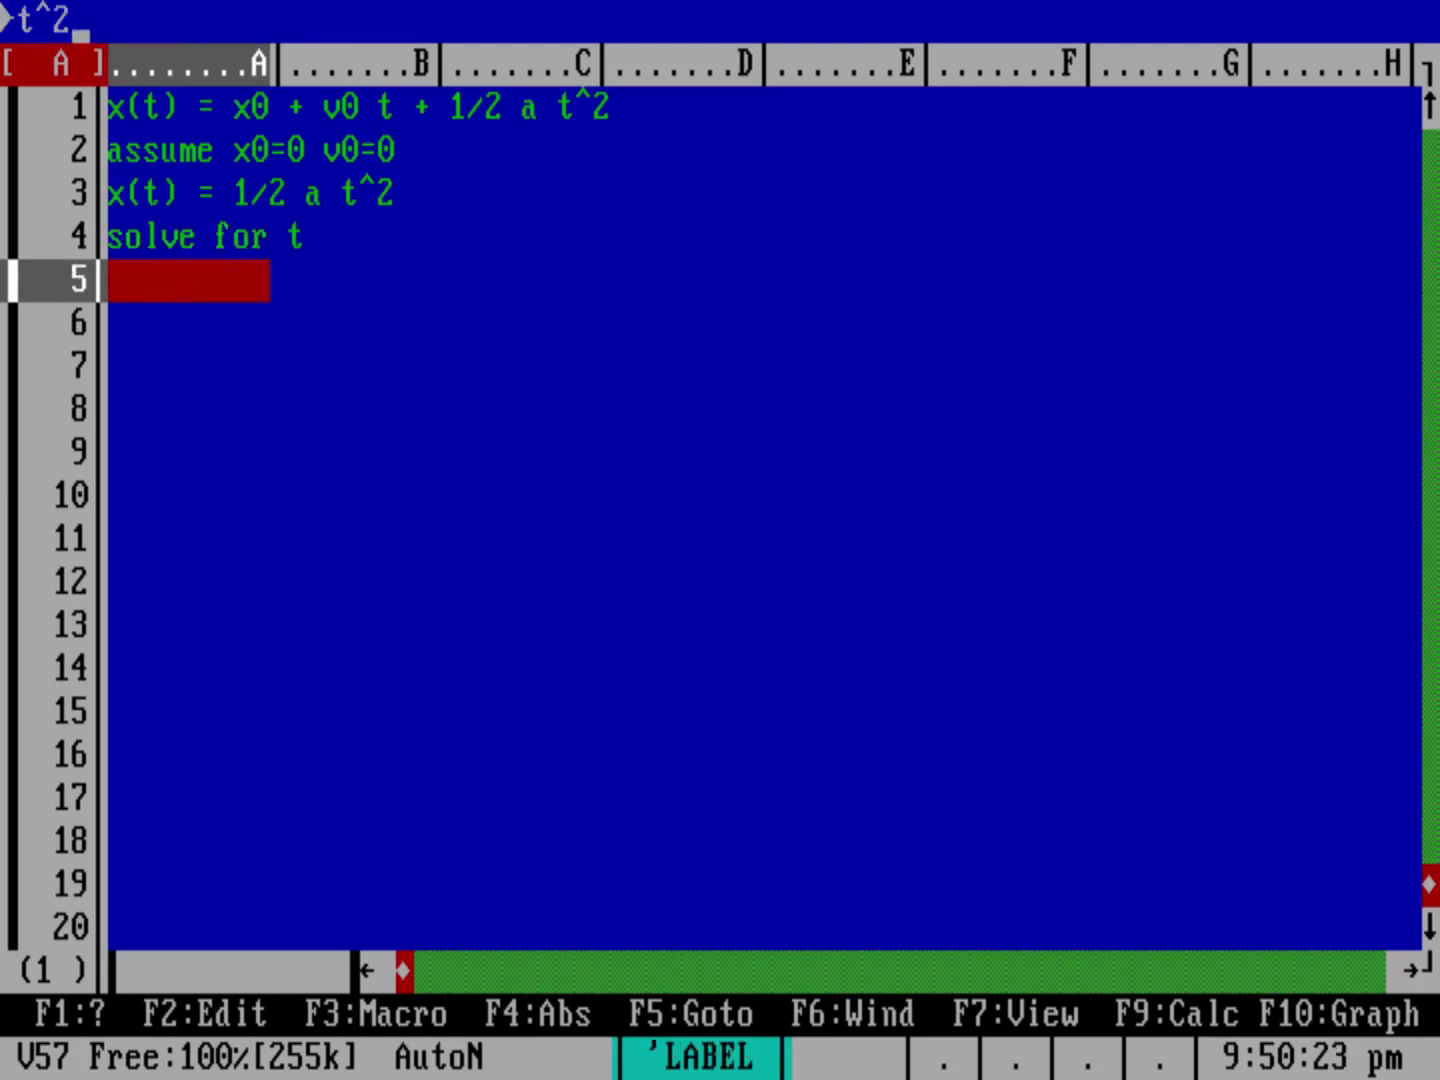
type(" = 2x / a ; t")
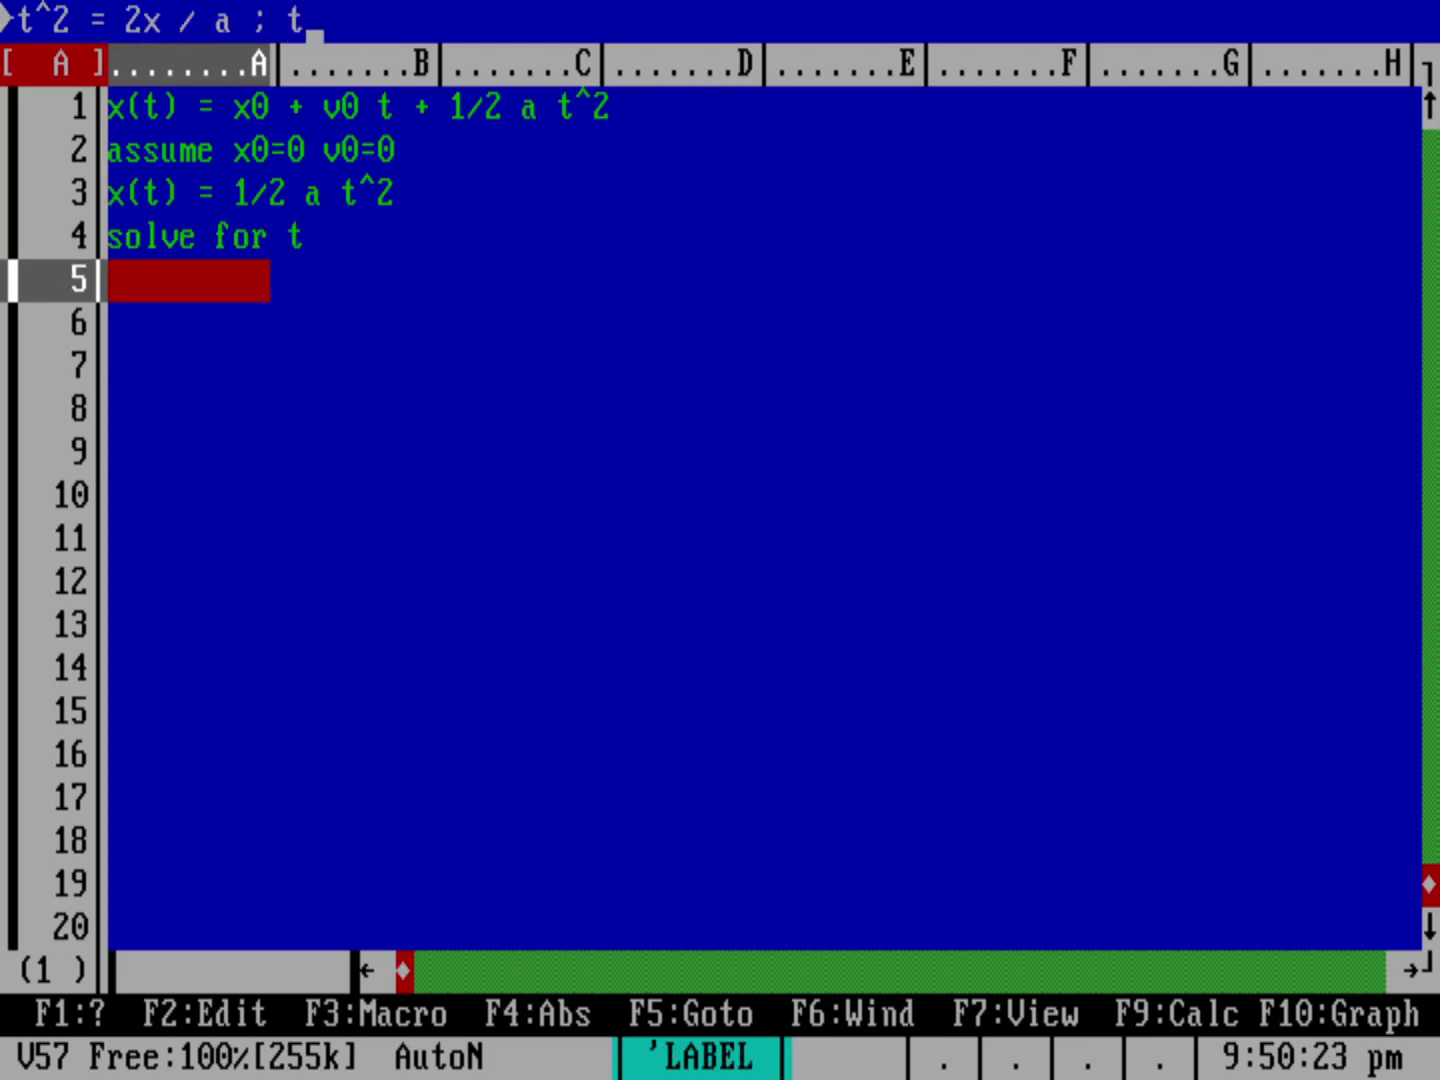
type(" = square")
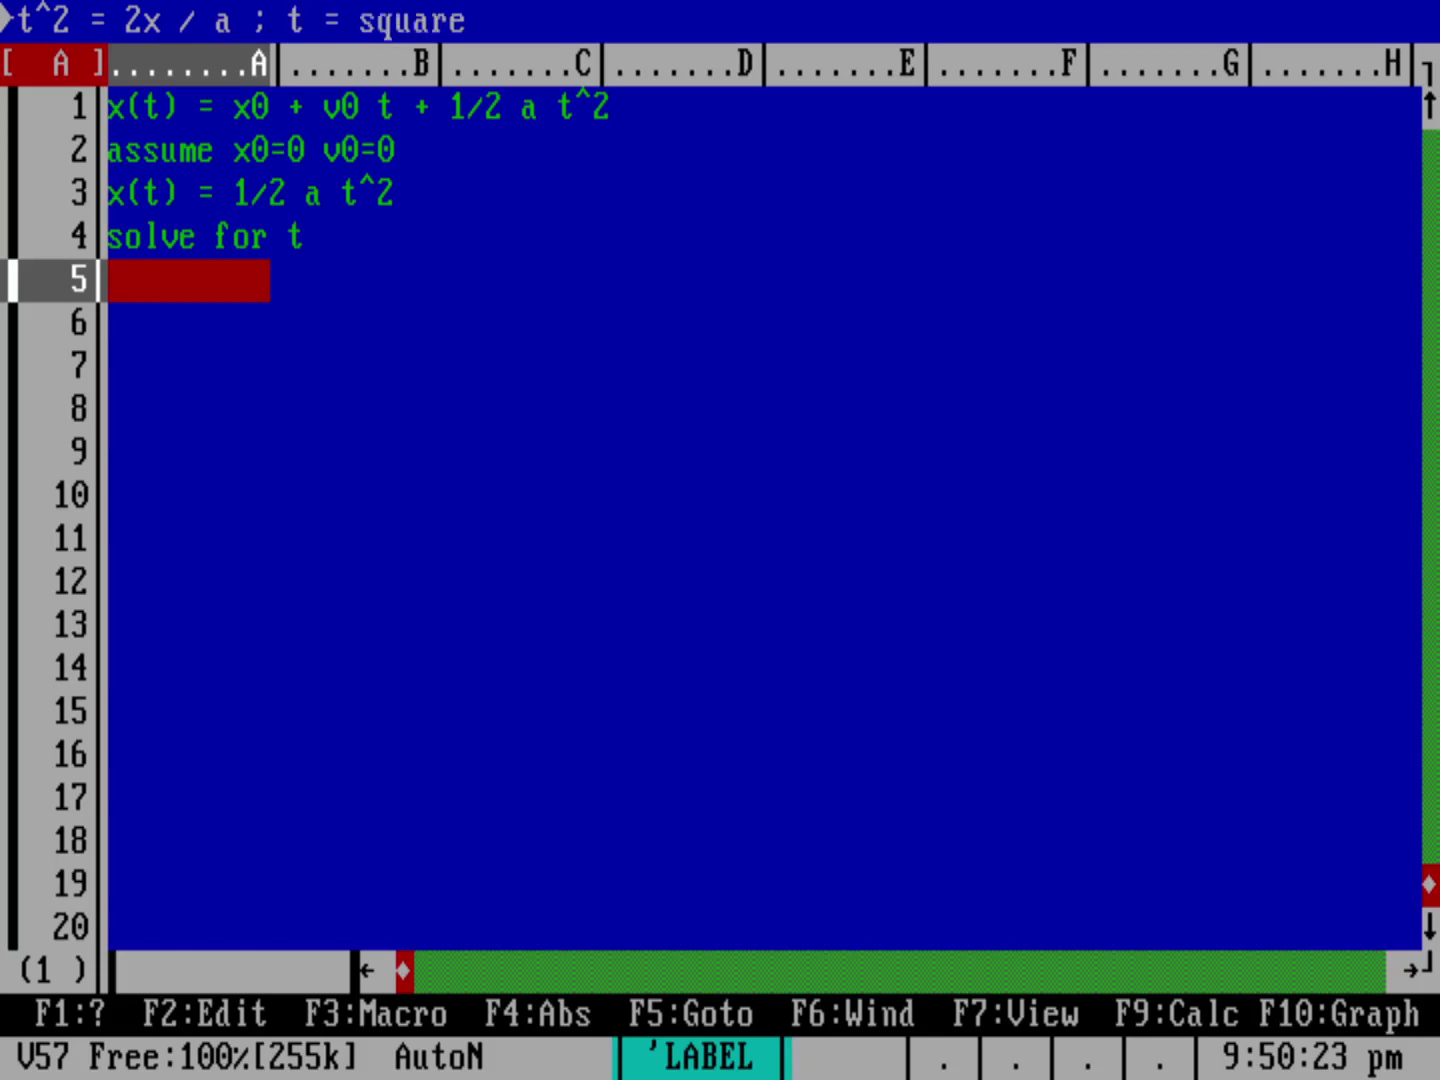
key("BackSpace")
key("BackSpace")
key("BackSpace")
key("BackSpace")
type("rt(")
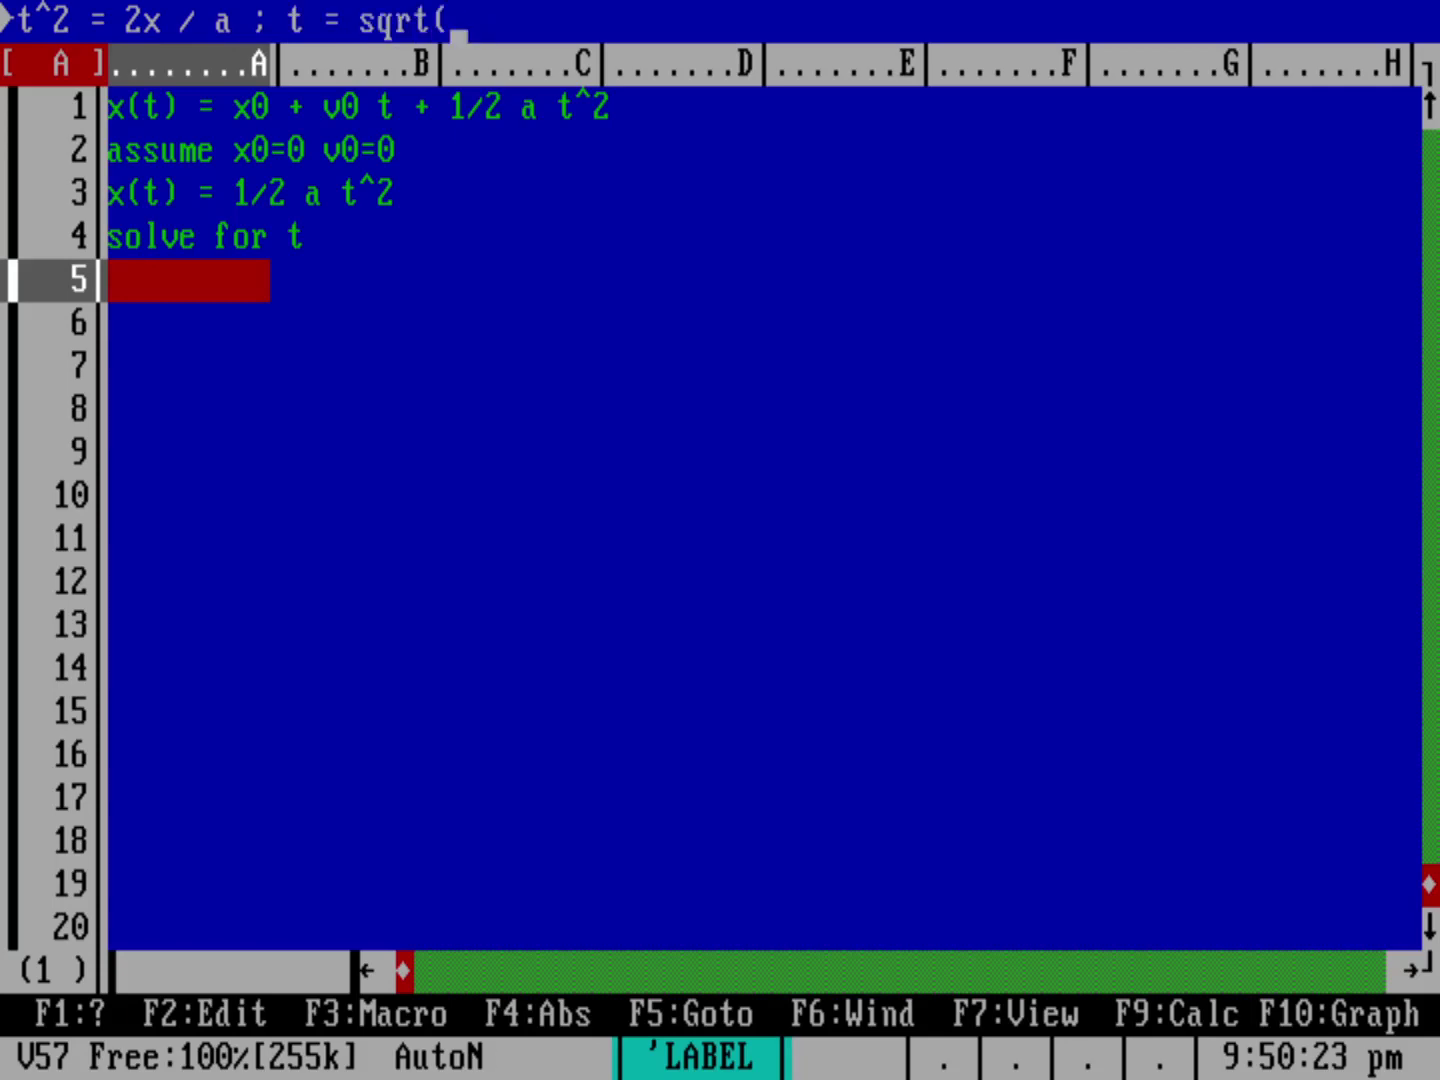
type("2x / a)")
key("Return")
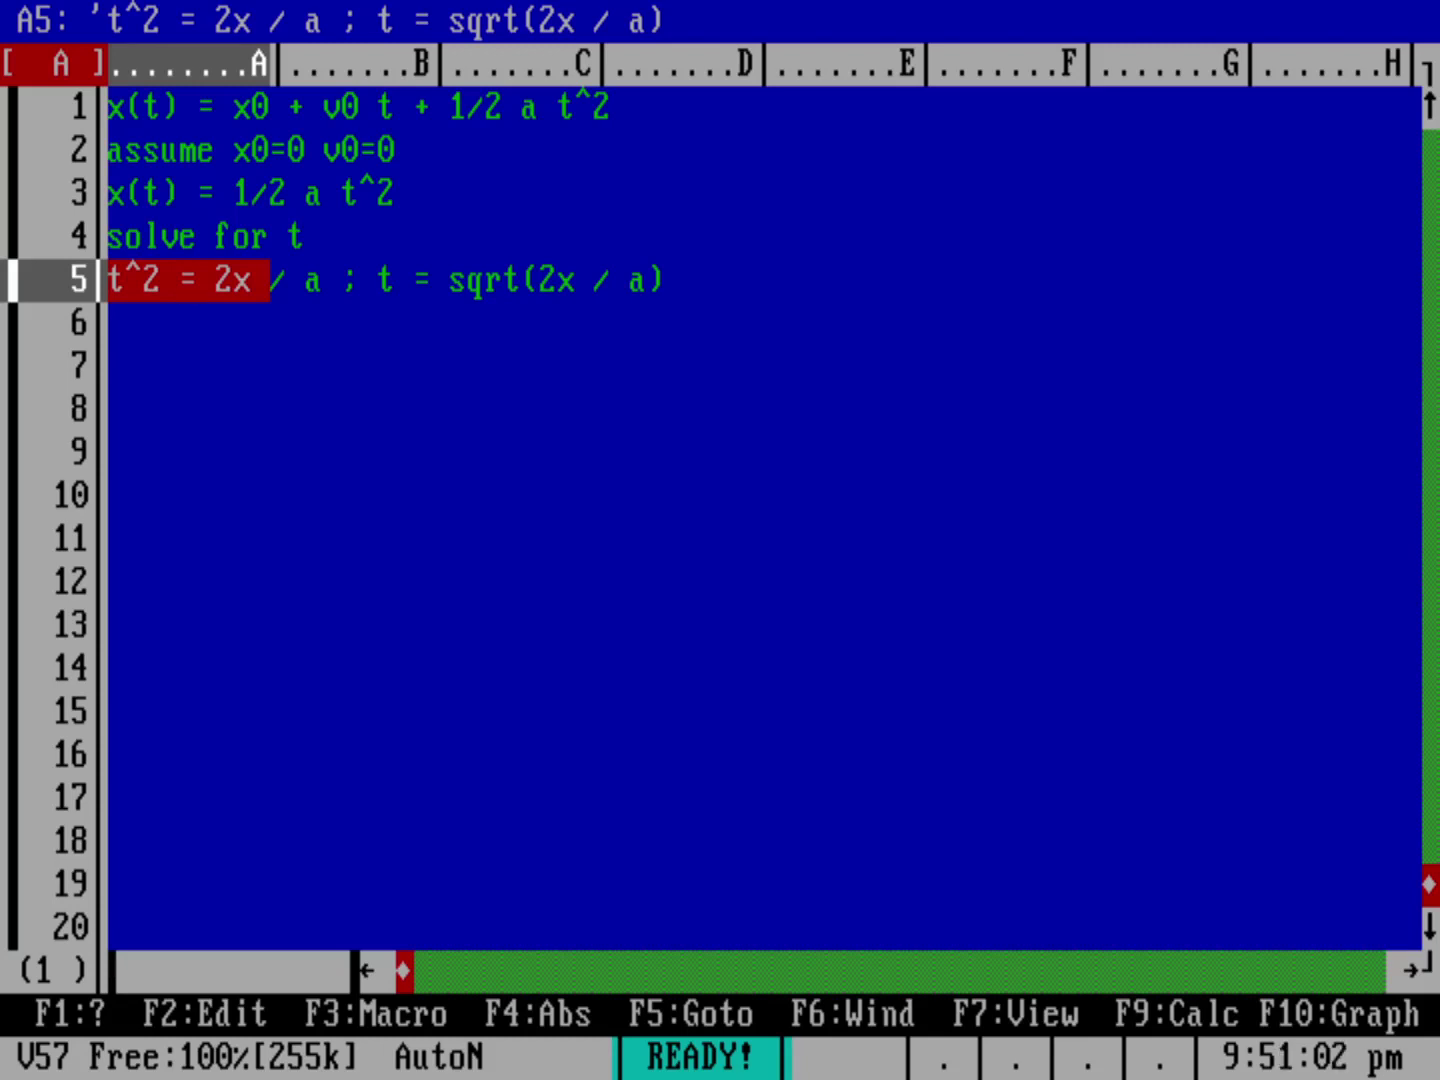
Step: Put the column heading 'x' in cell A7
left_click(198, 311)
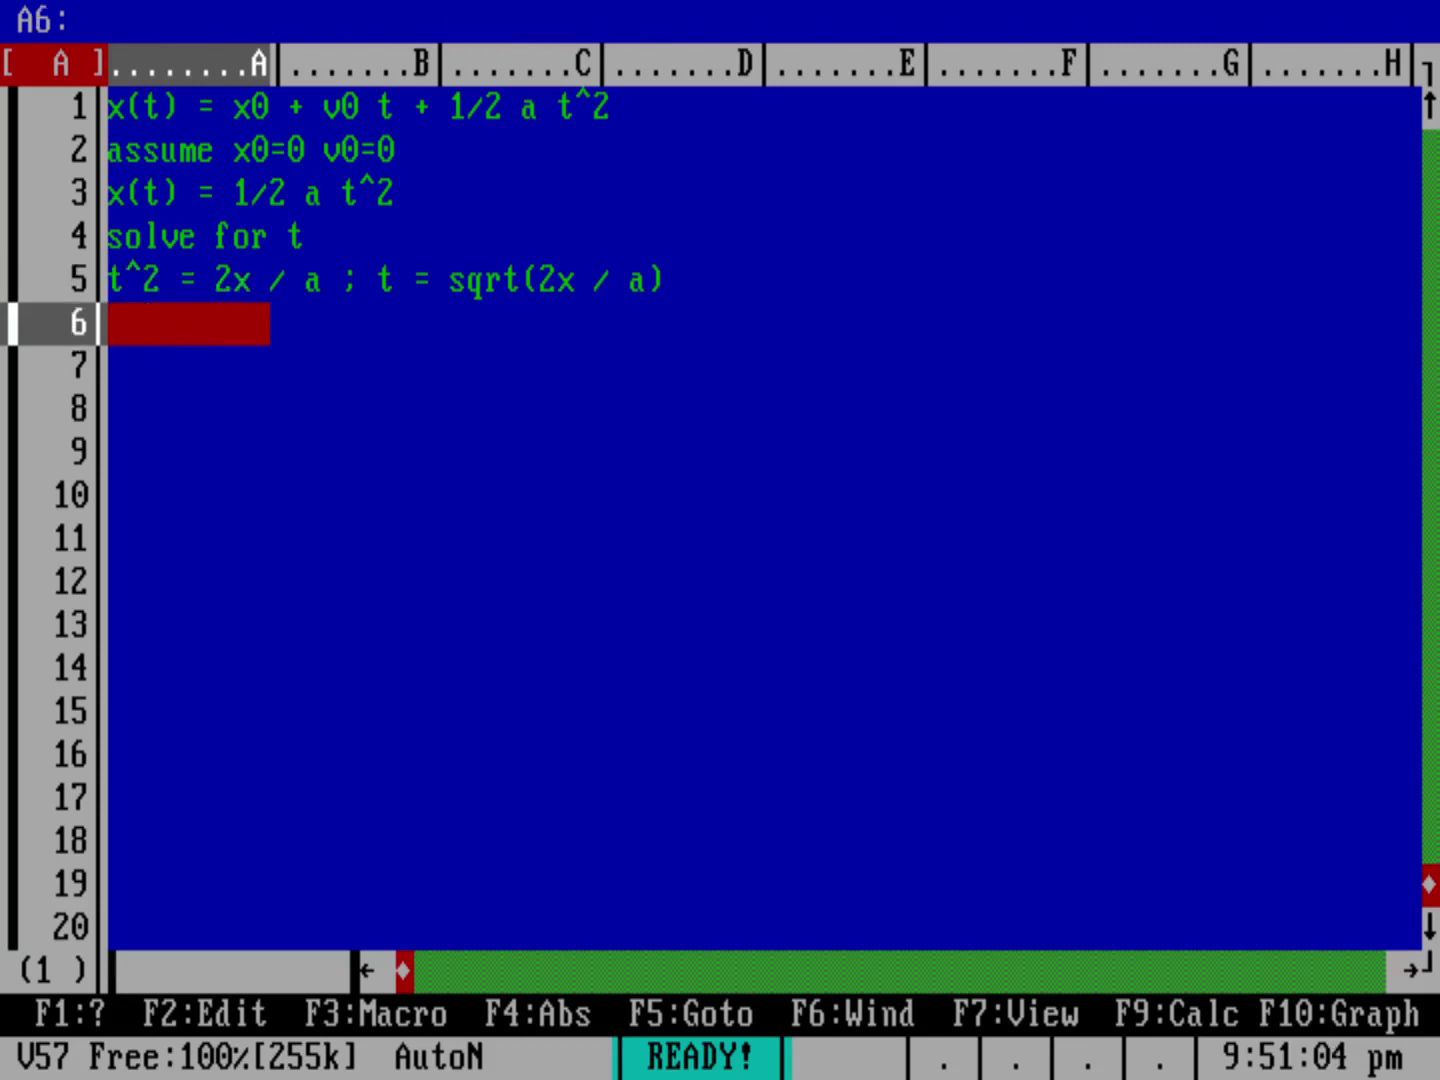
left_click(189, 379)
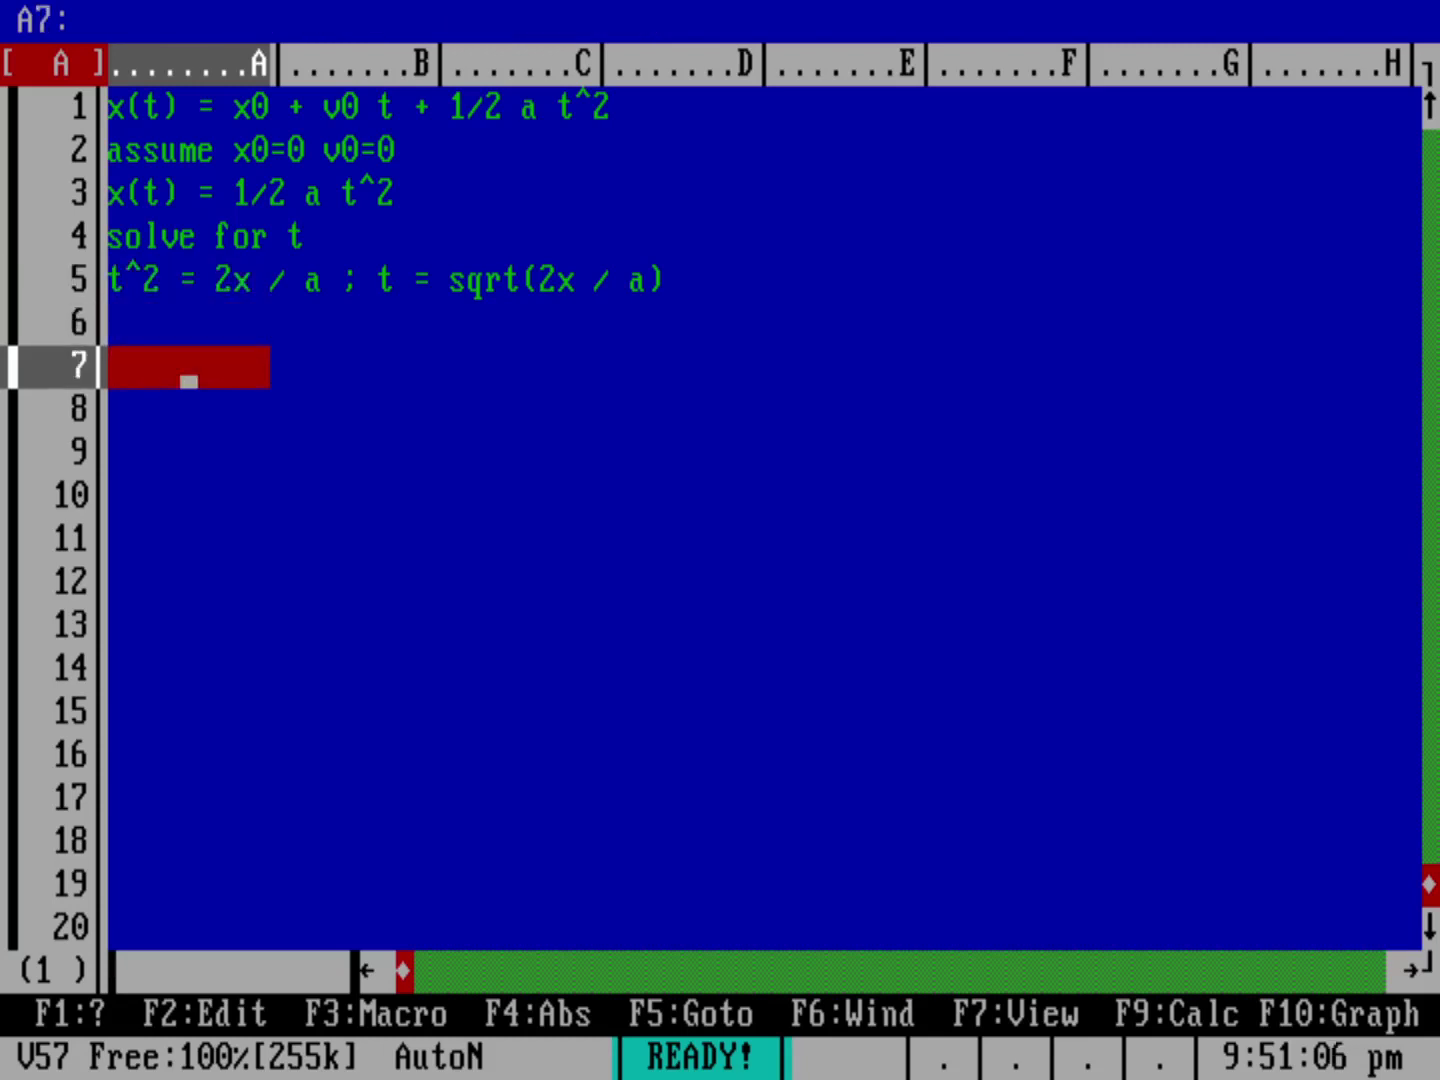
type("x")
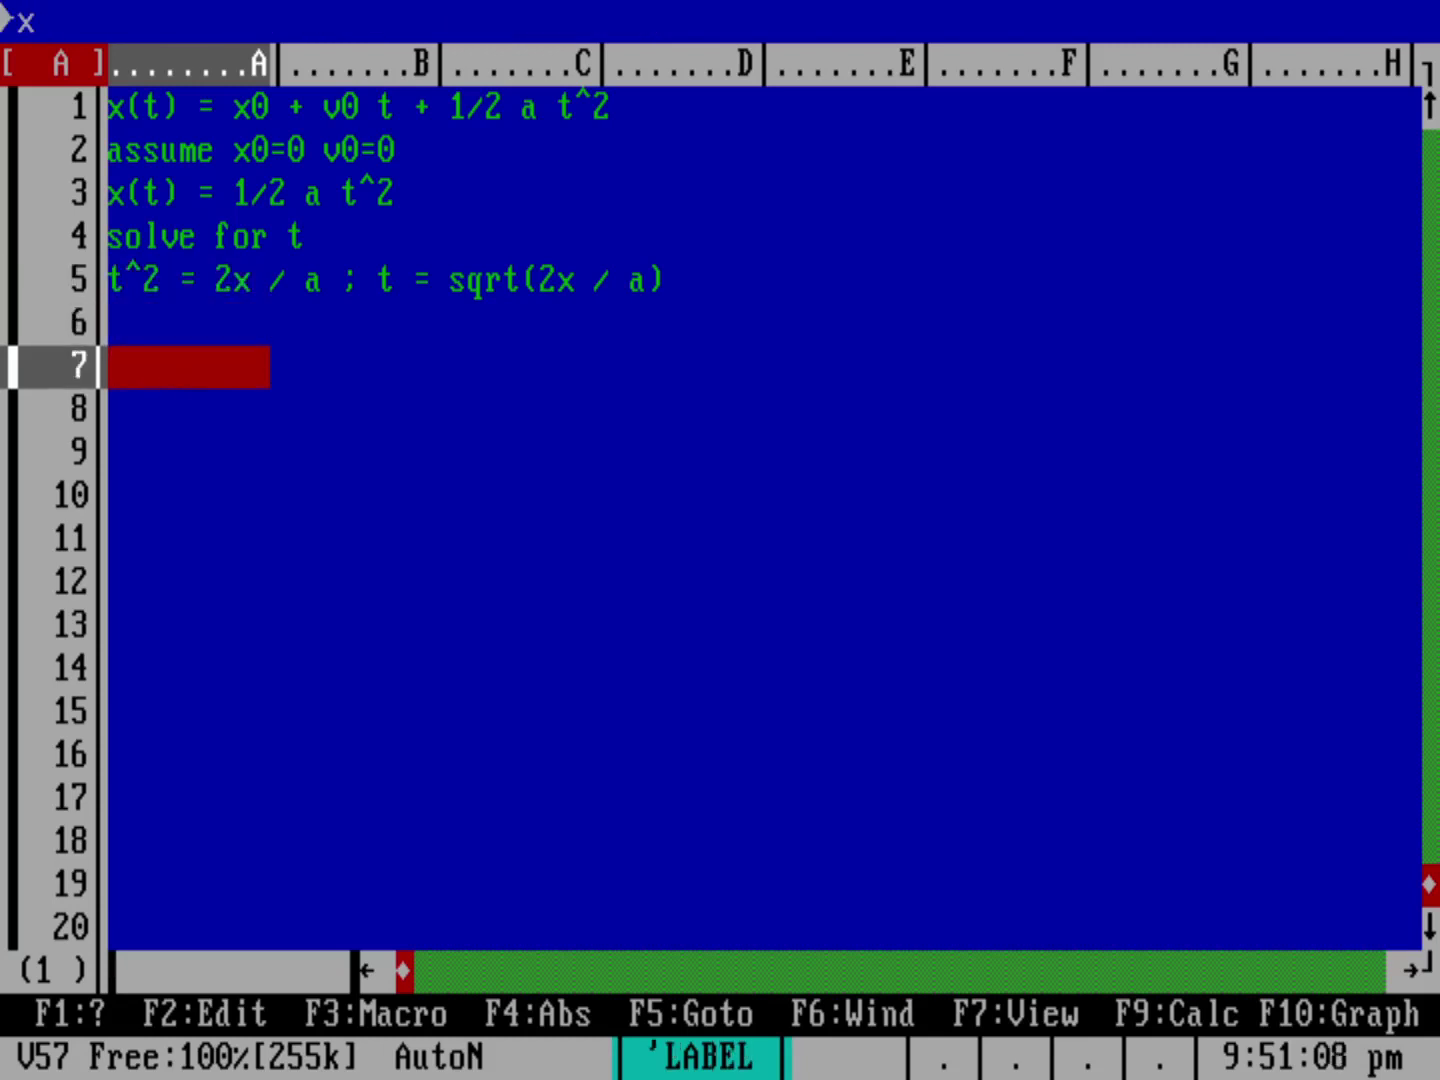
key("Return")
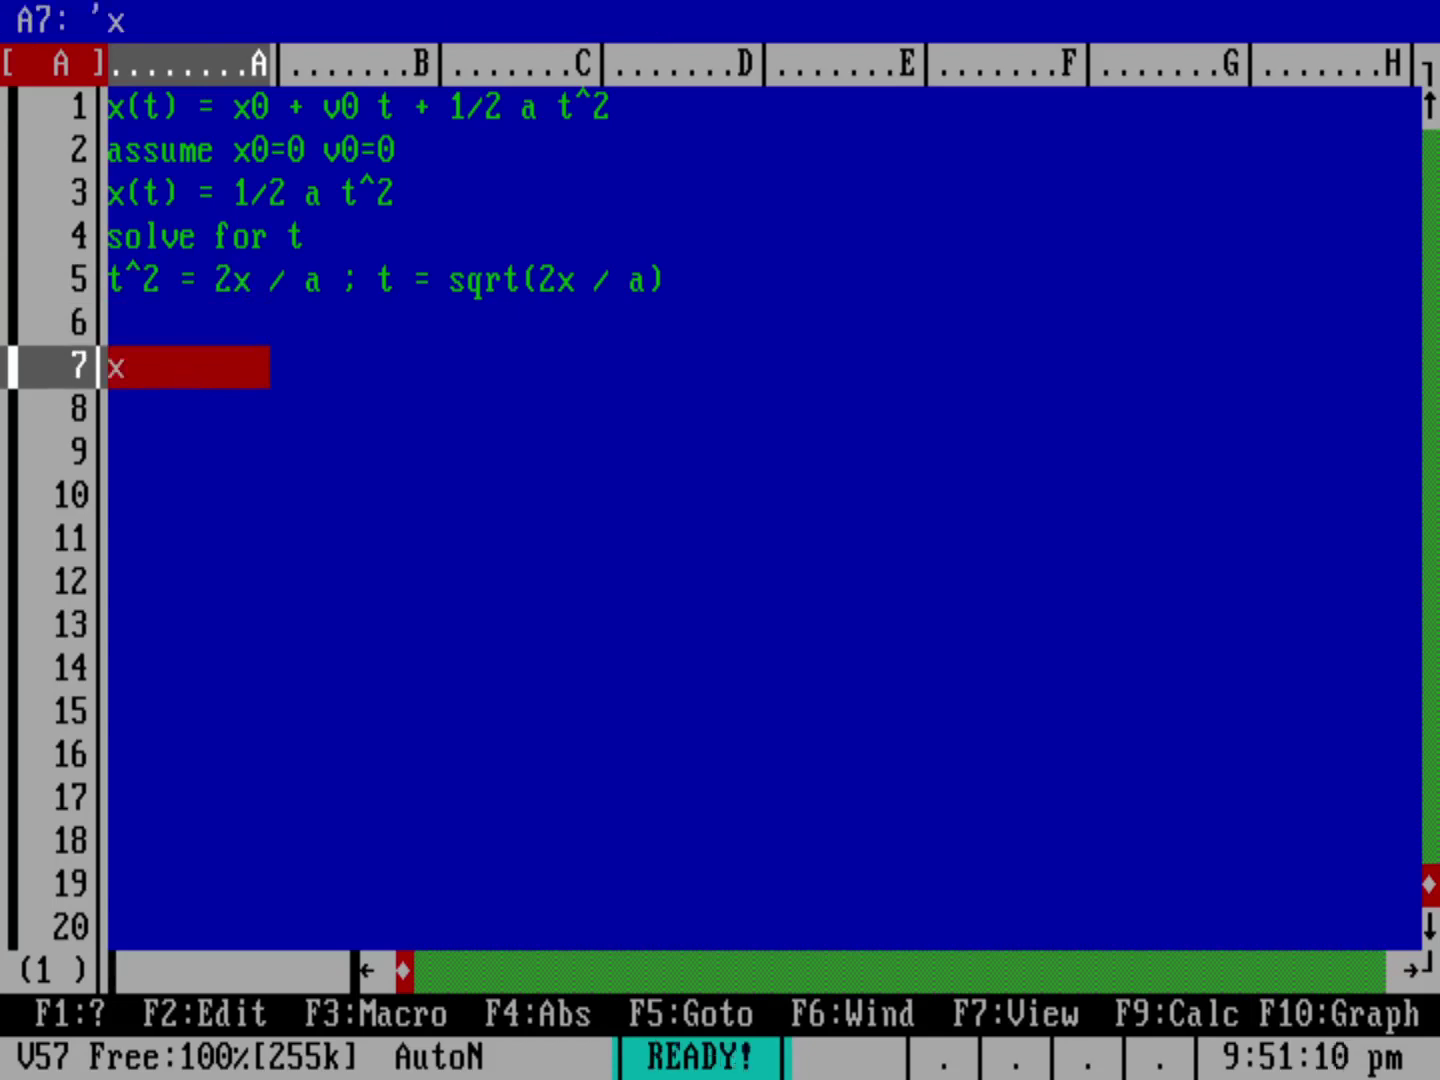
Step: Data-fill A8–A18 starting at 0.1 with increment 0.1, ending at 1.1
left_click(189, 424)
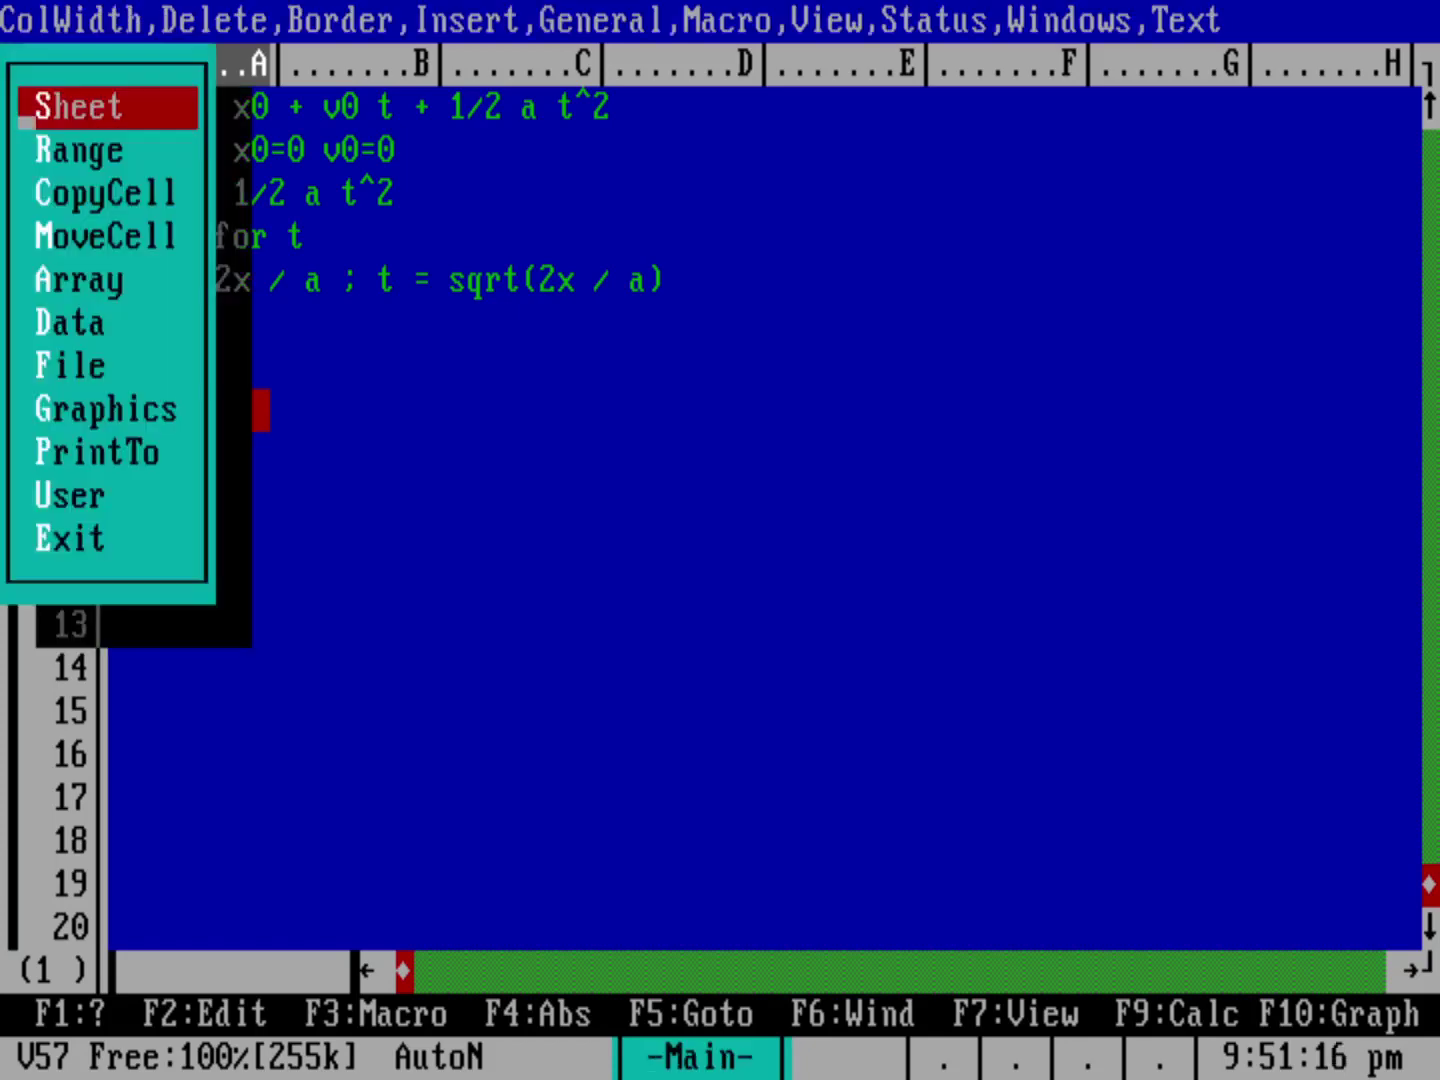
key("Down")
key("Down")
key("Down")
key("Down")
key("Down")
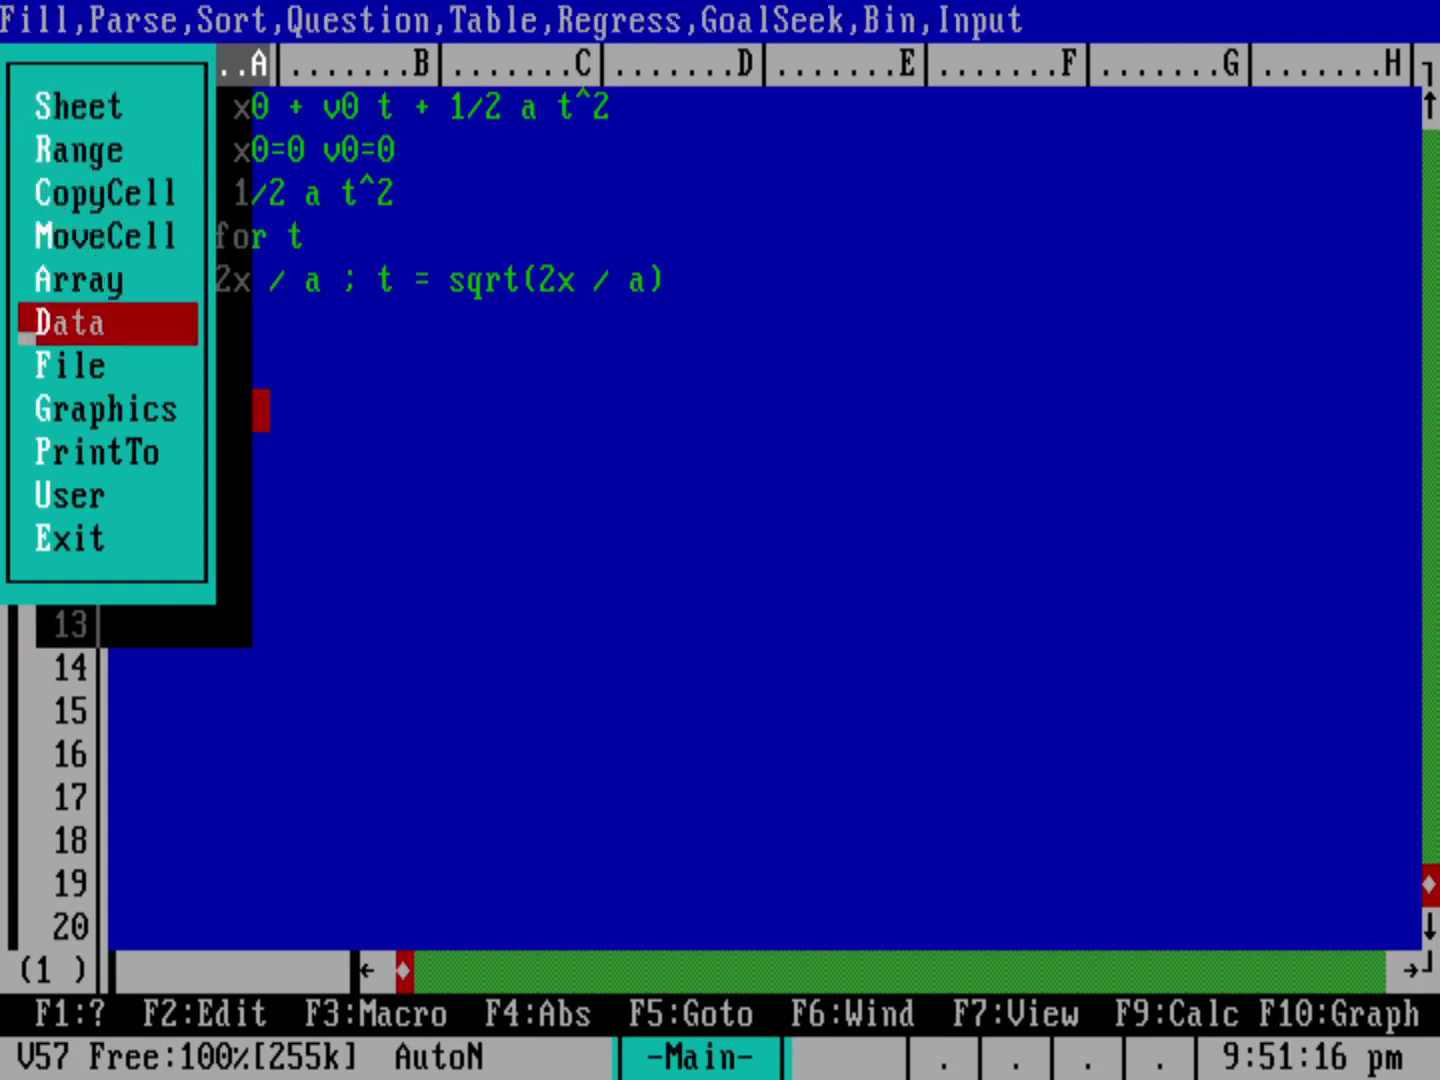
key("Return")
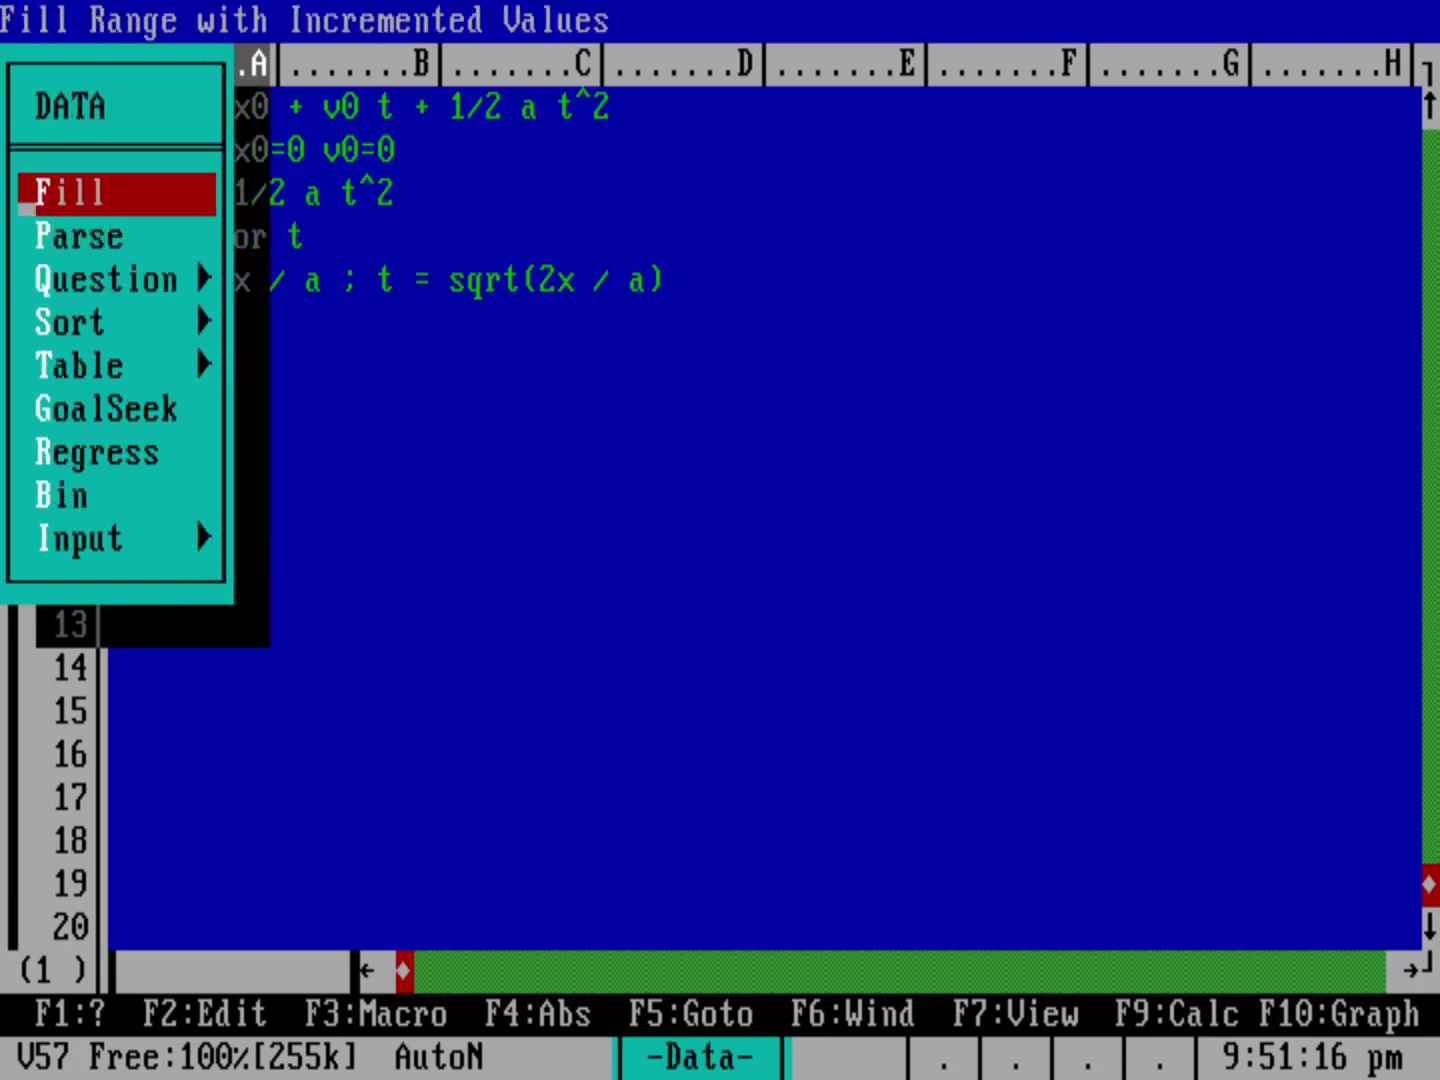
key("Return")
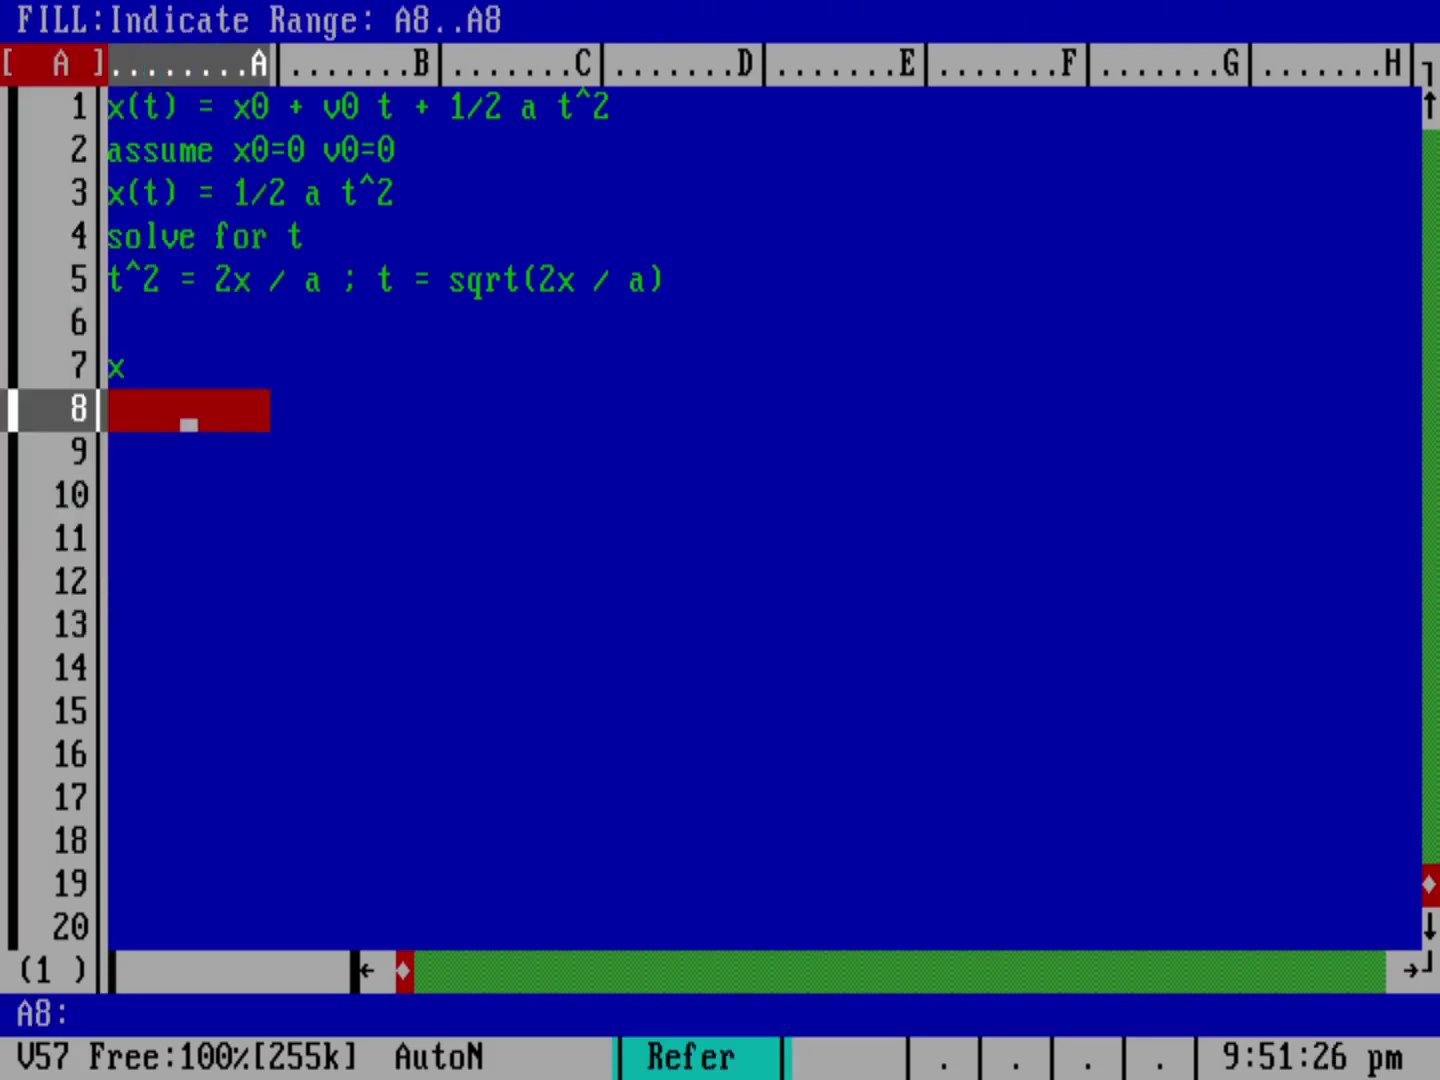
key("Down")
key("Down")
key("Down")
key("Down")
key("Down")
key("Down")
key("Down")
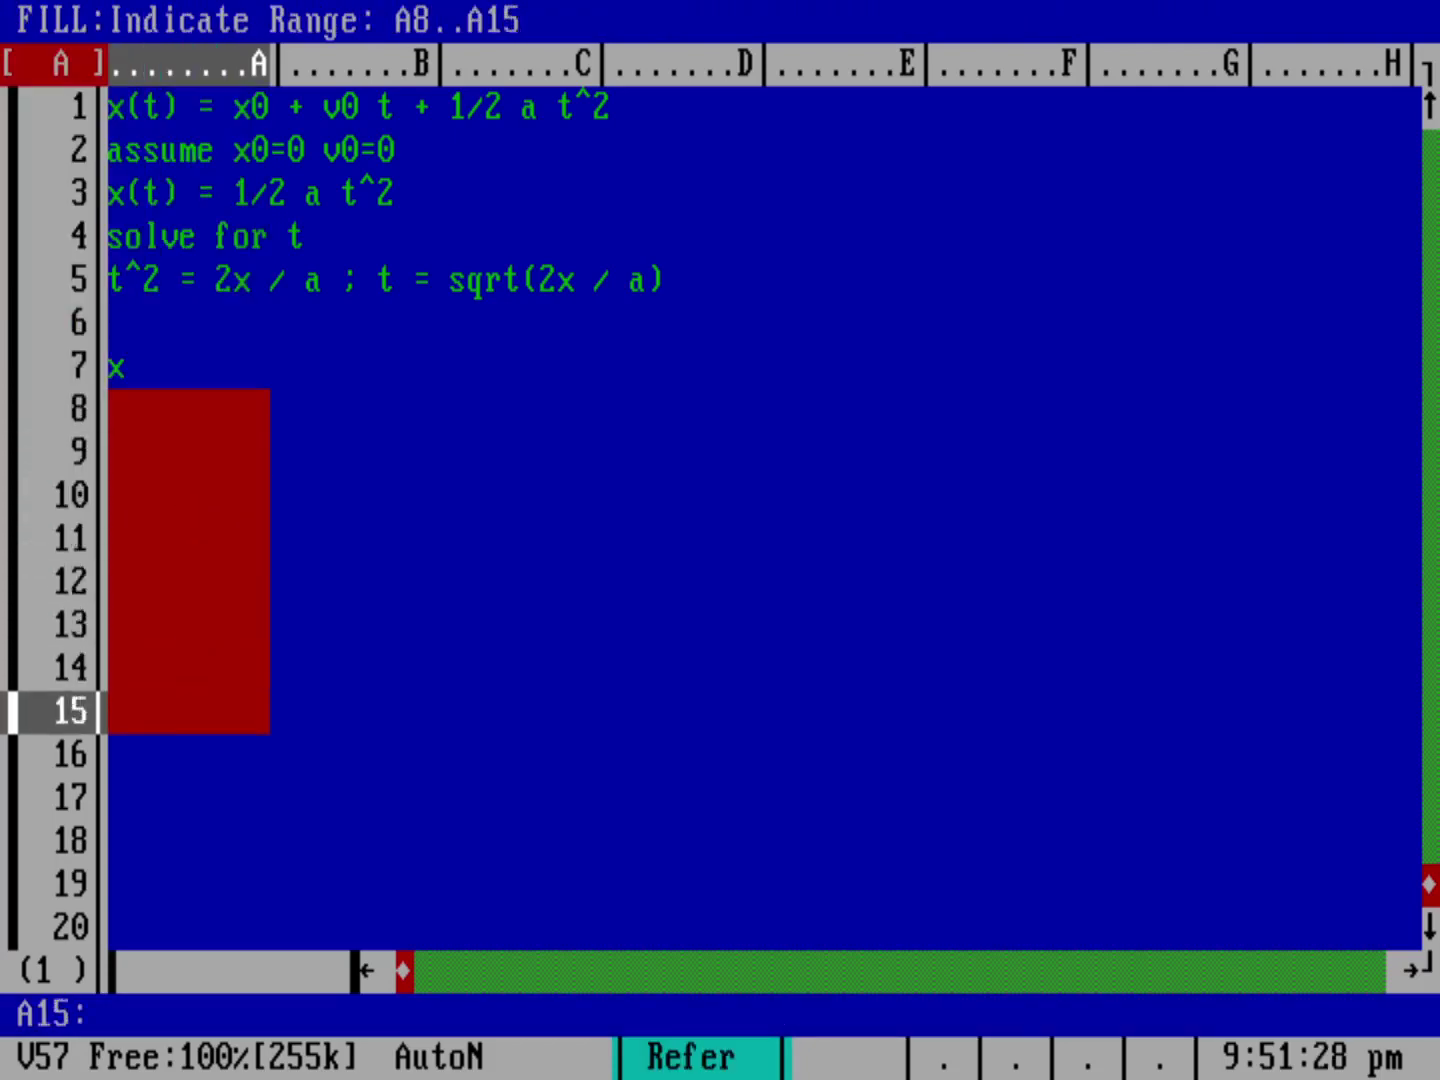
key("Down")
key("Down")
key("Down")
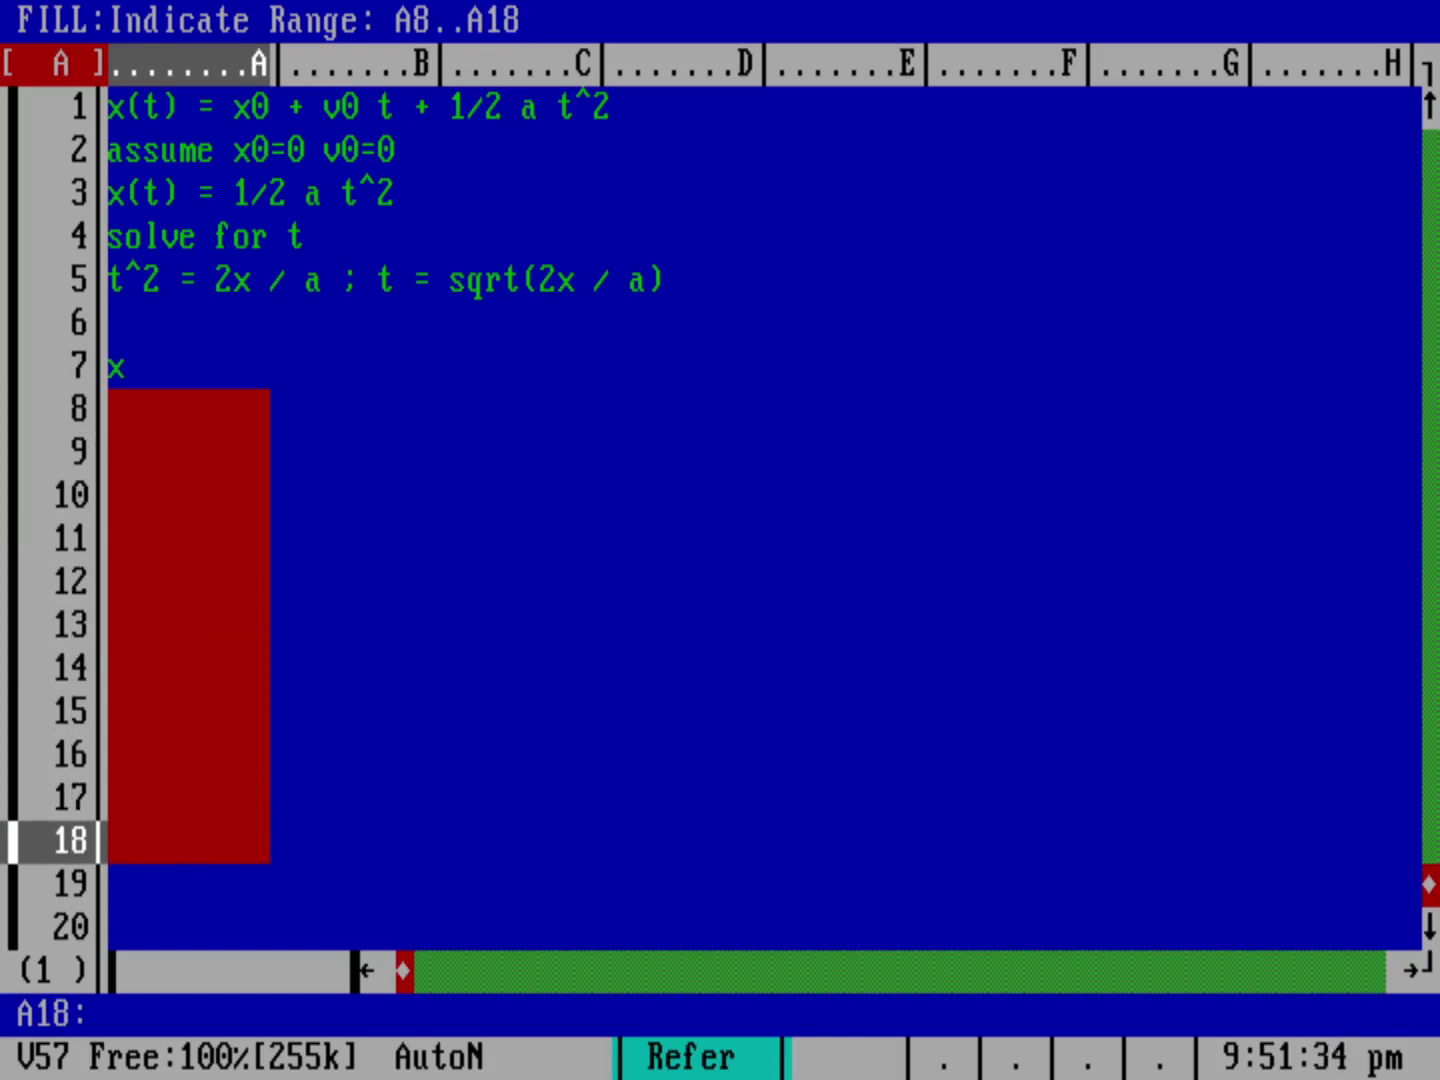
key("Return")
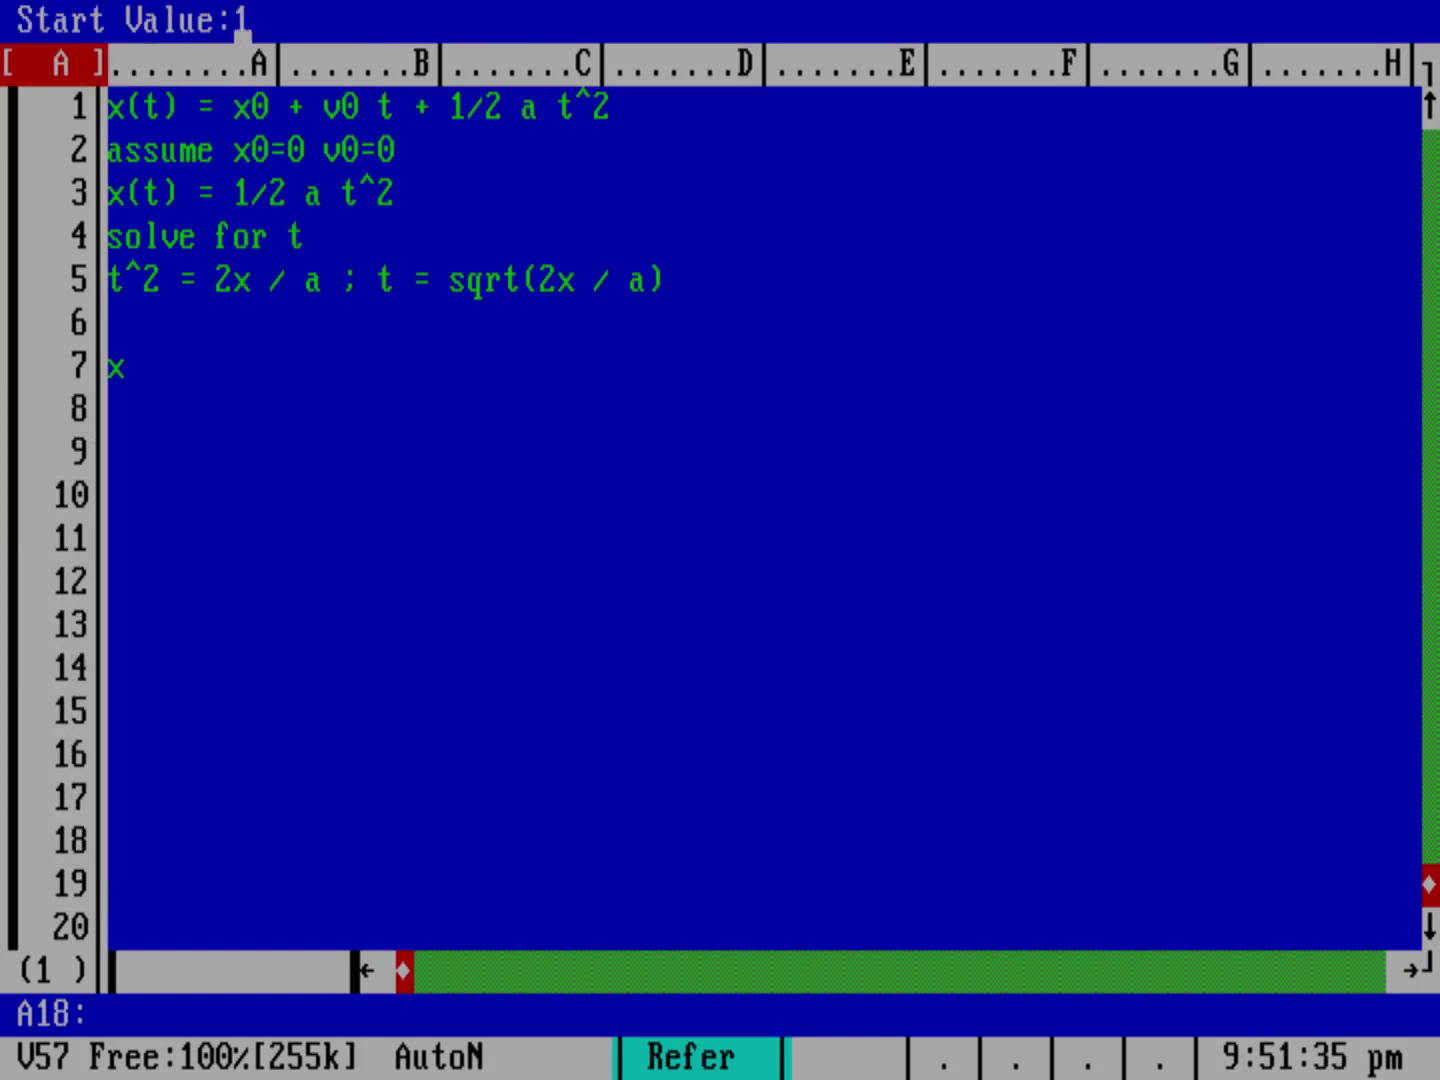
type(".1")
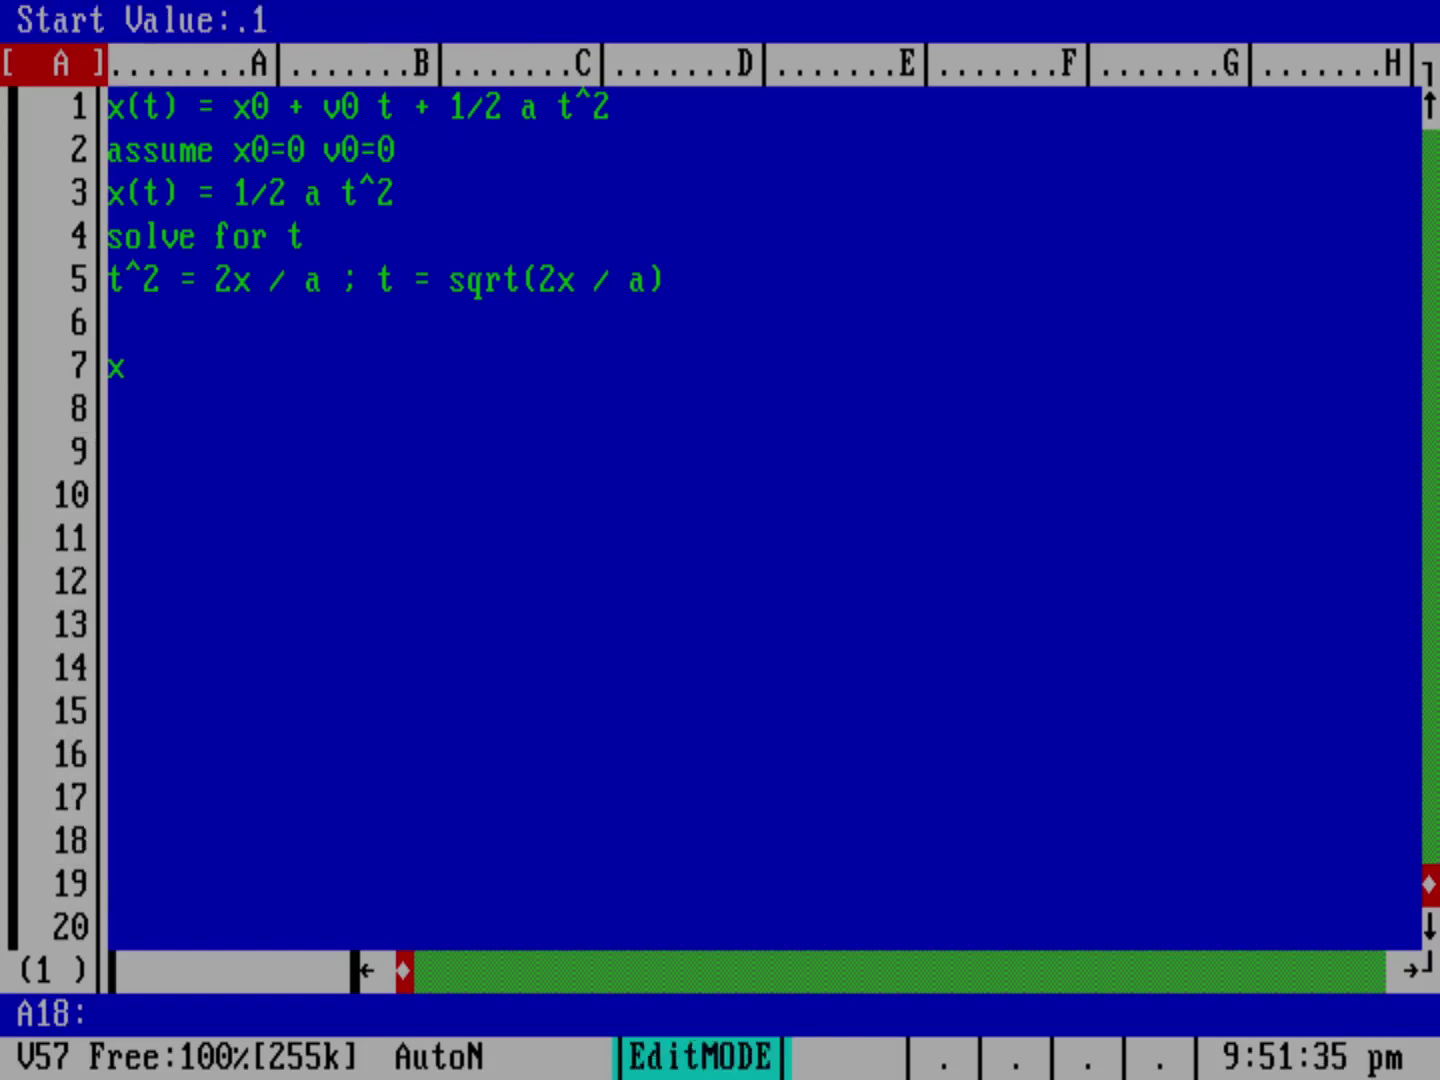
key("Return")
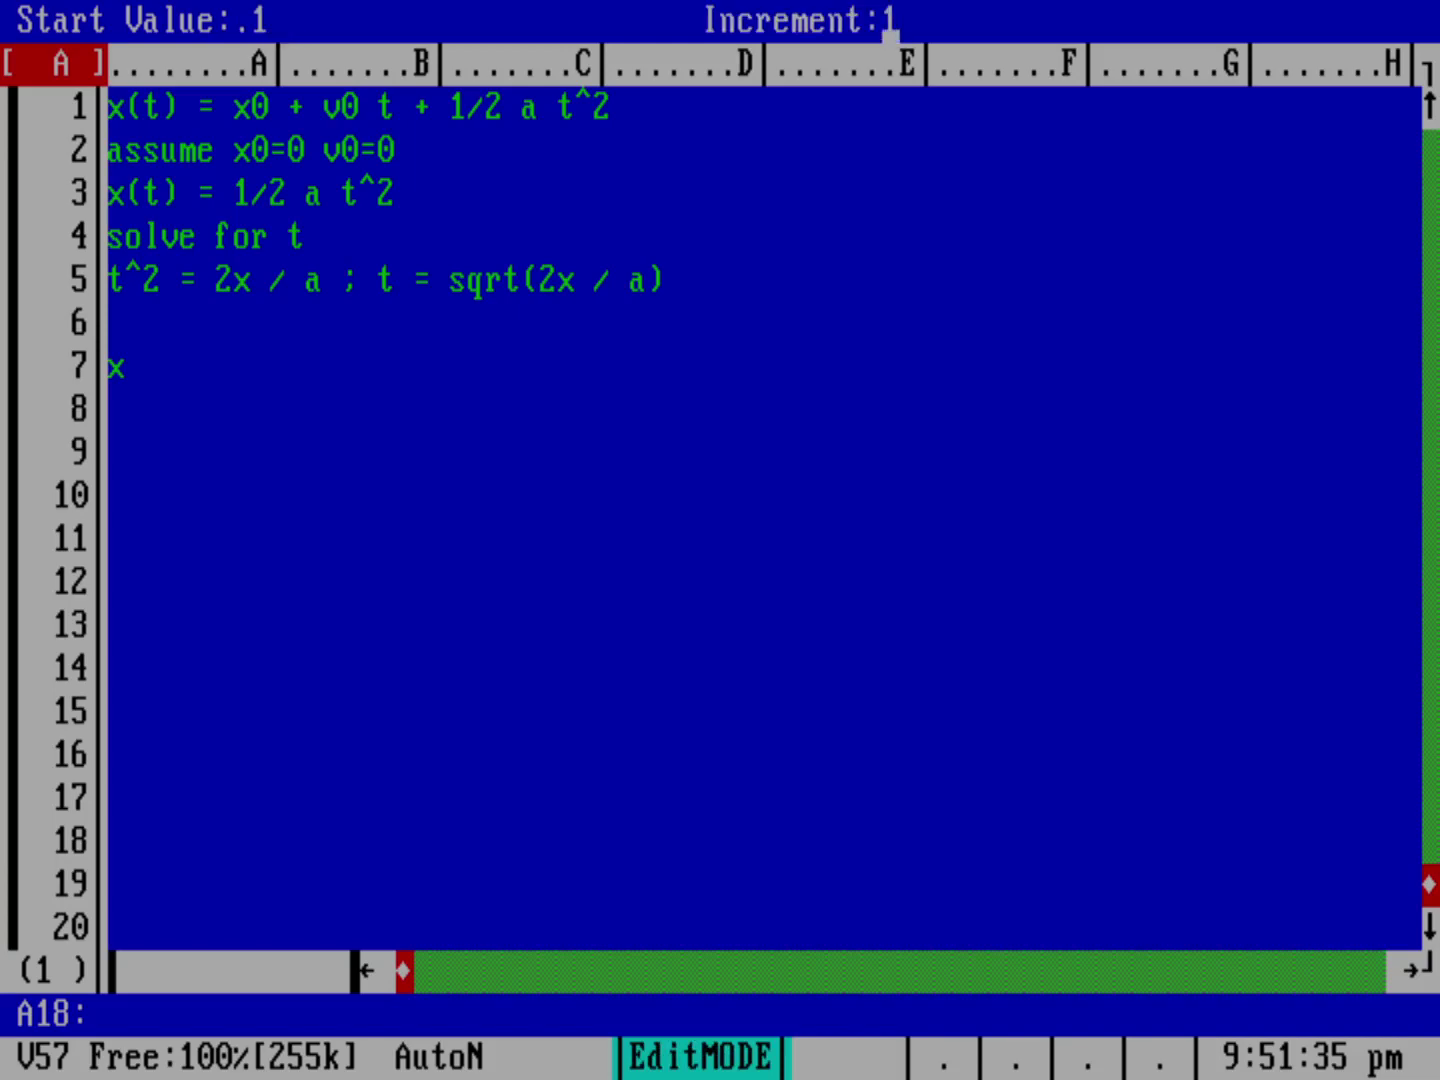
type(".1")
key("Return")
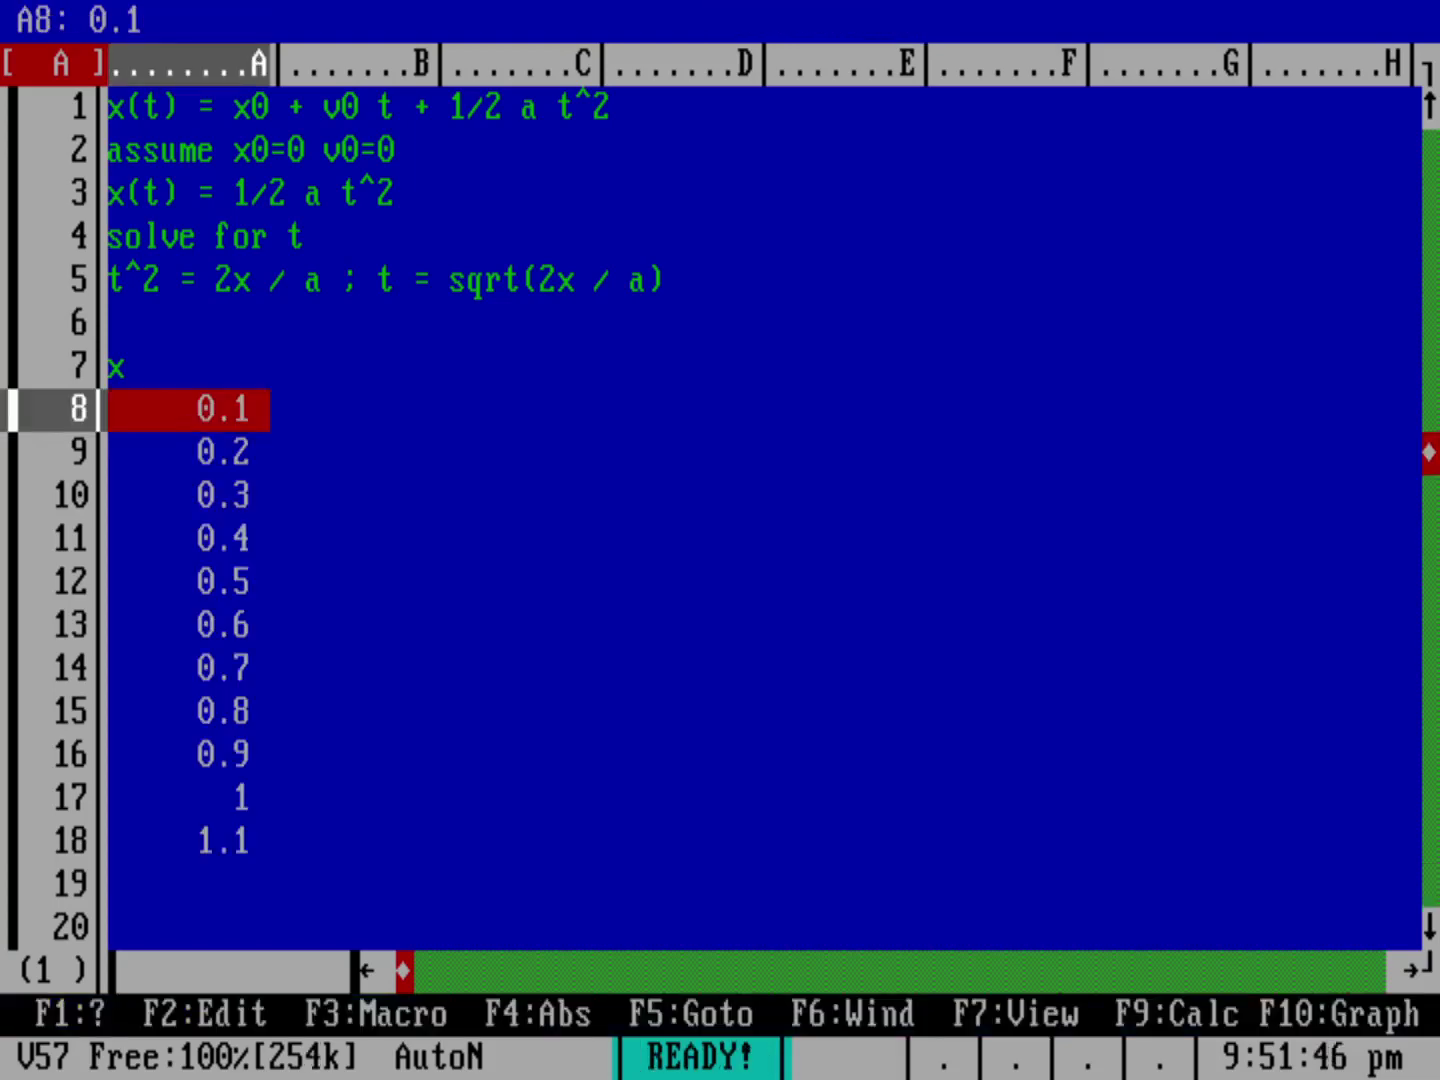
key("Down")
key("Down")
key("Down")
key("Down")
key("Down")
key("Down")
key("Down")
key("Down")
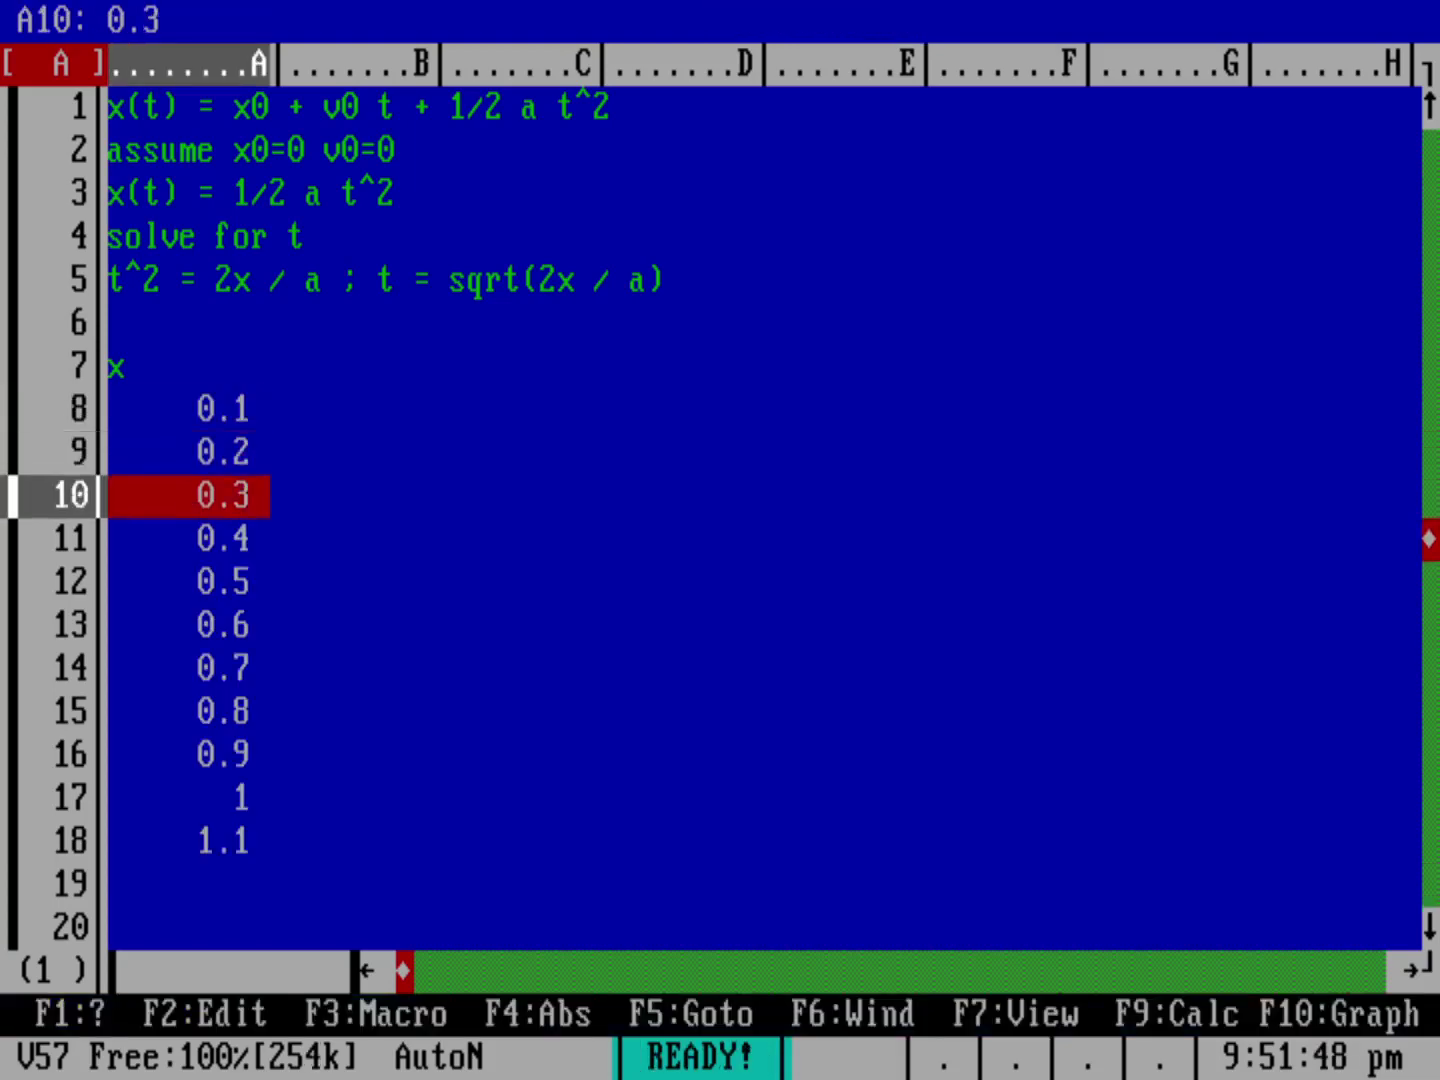
key("Down")
key("Down")
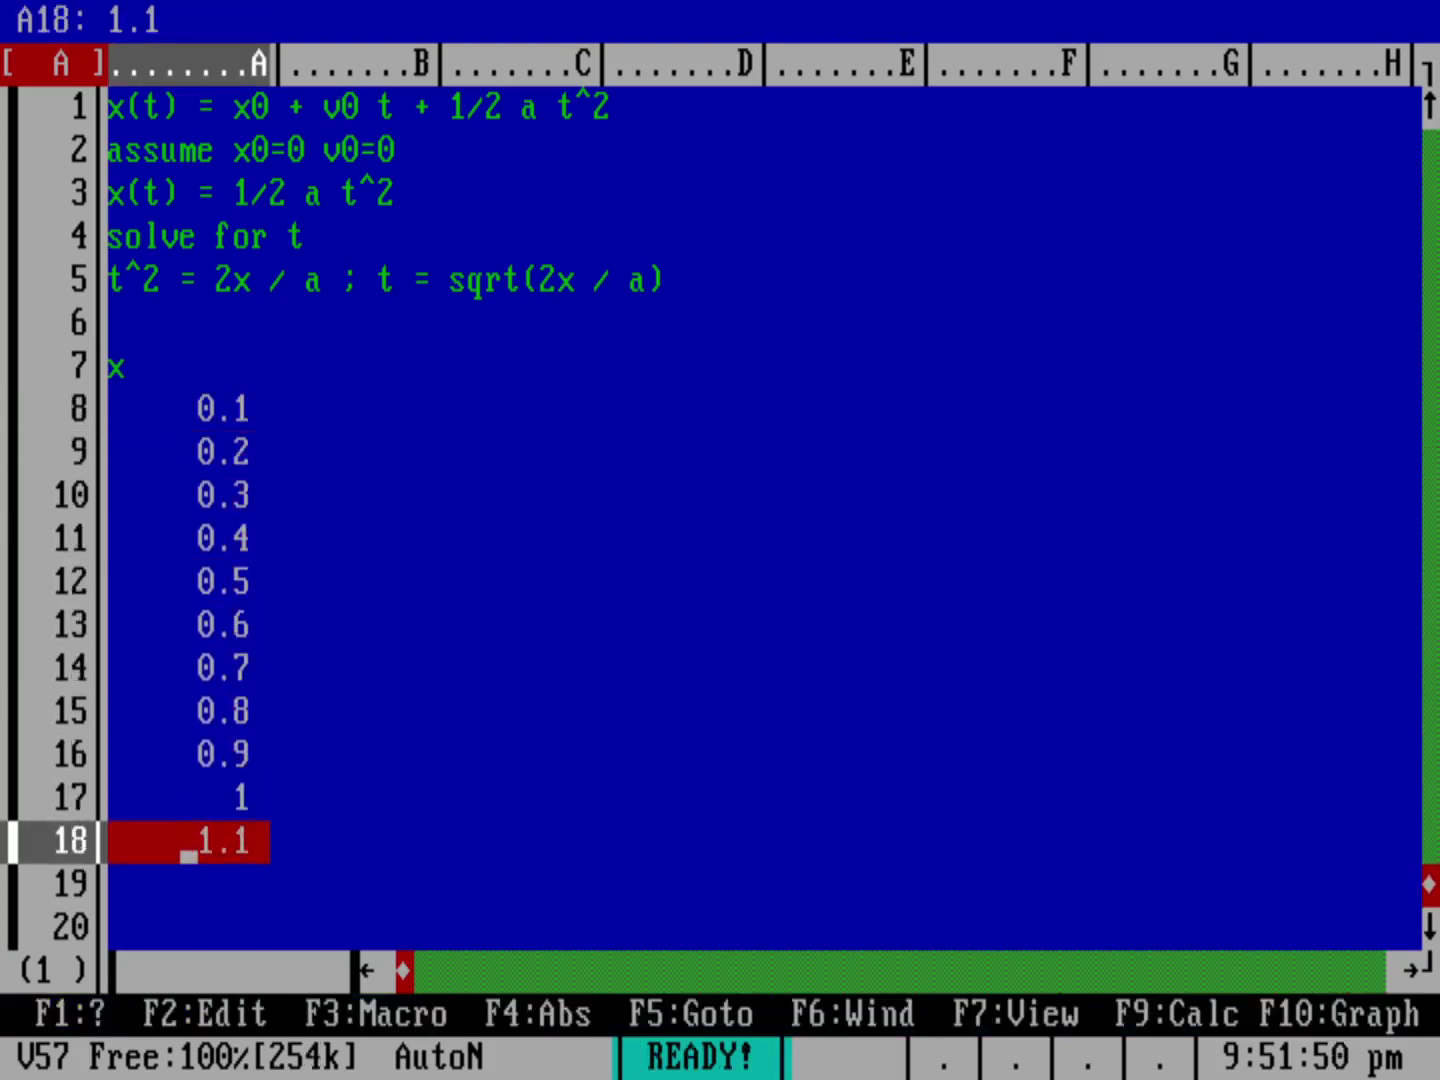
Step: Erase the 1.1 value from A18 with Range Erase
key("slash")
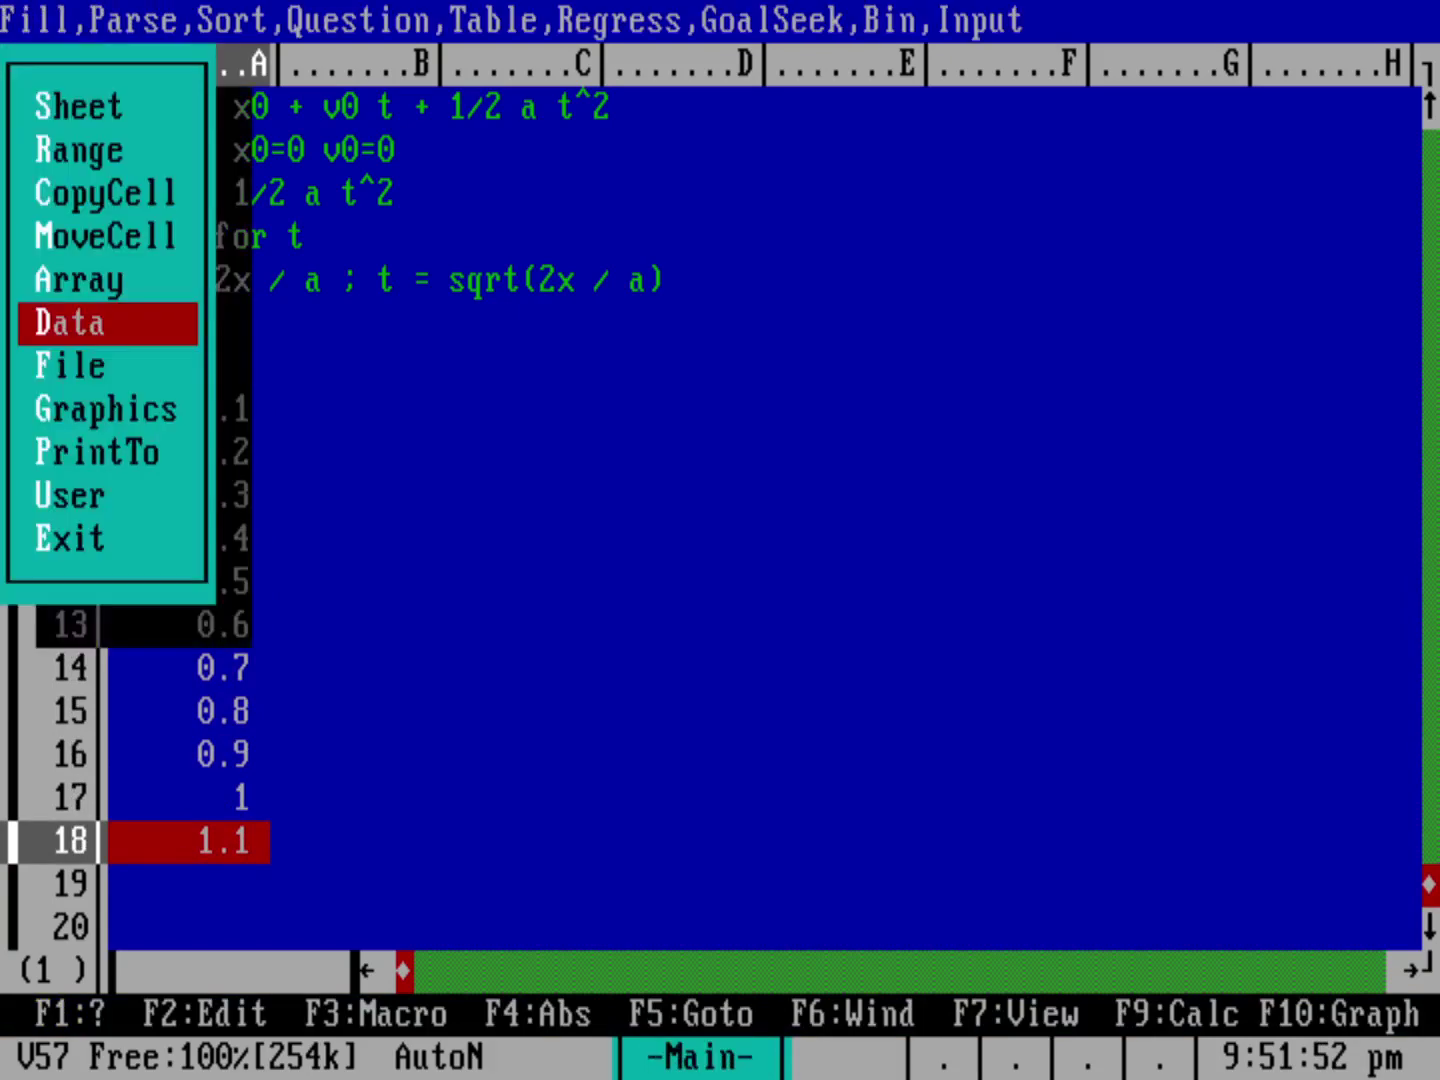
key("r")
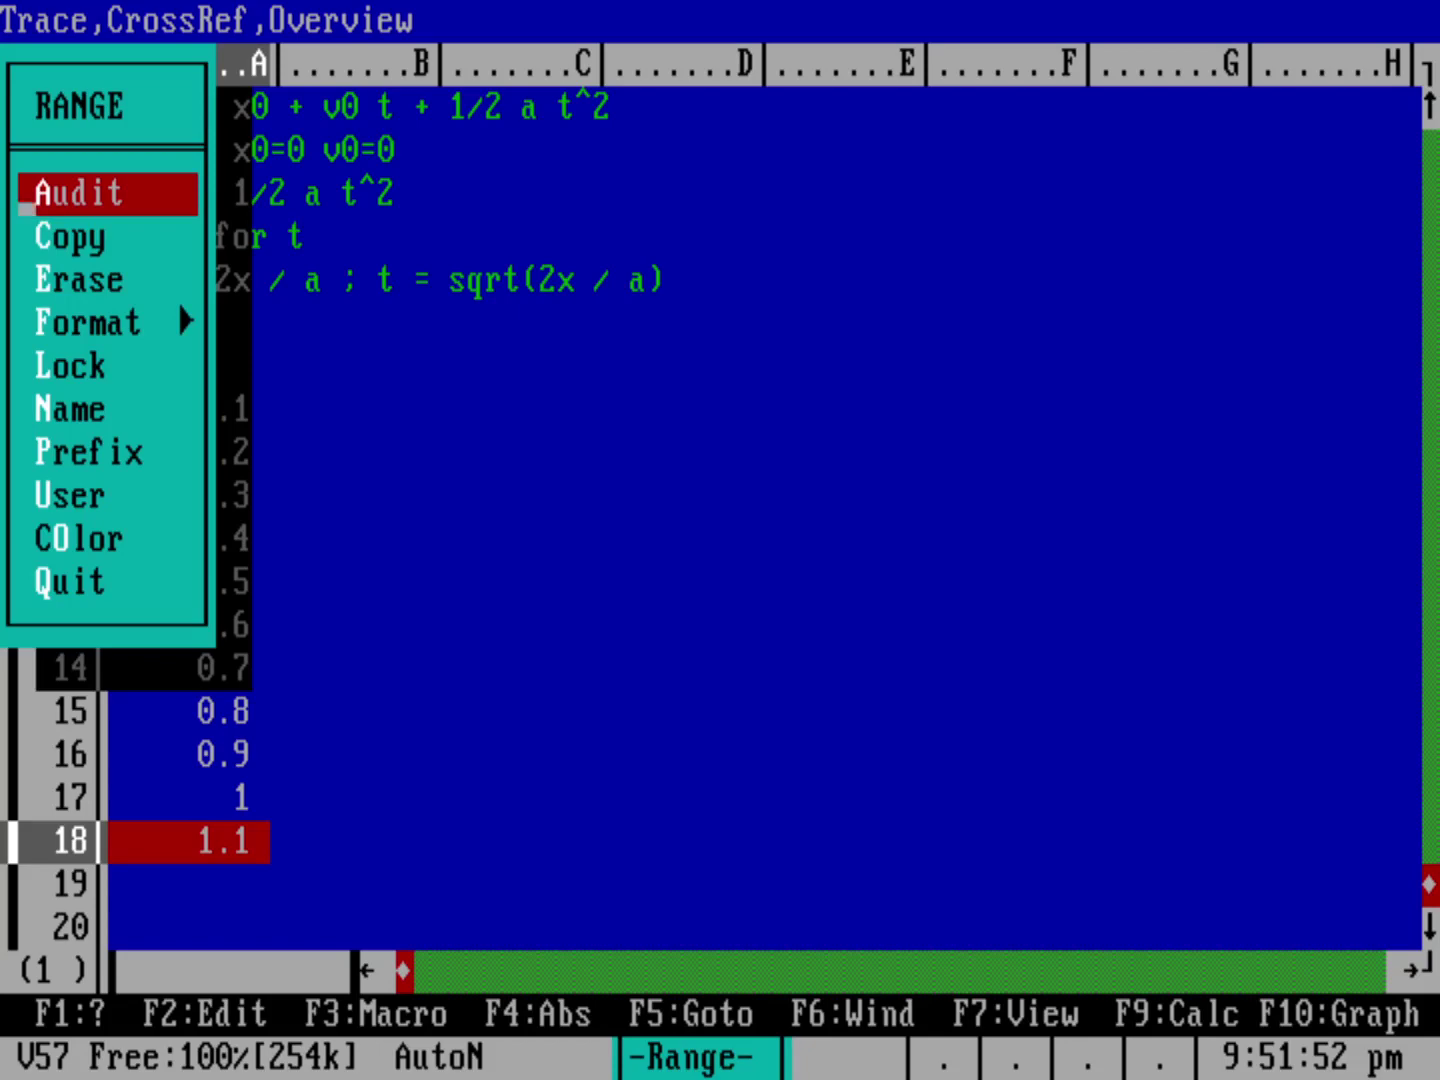
key("e")
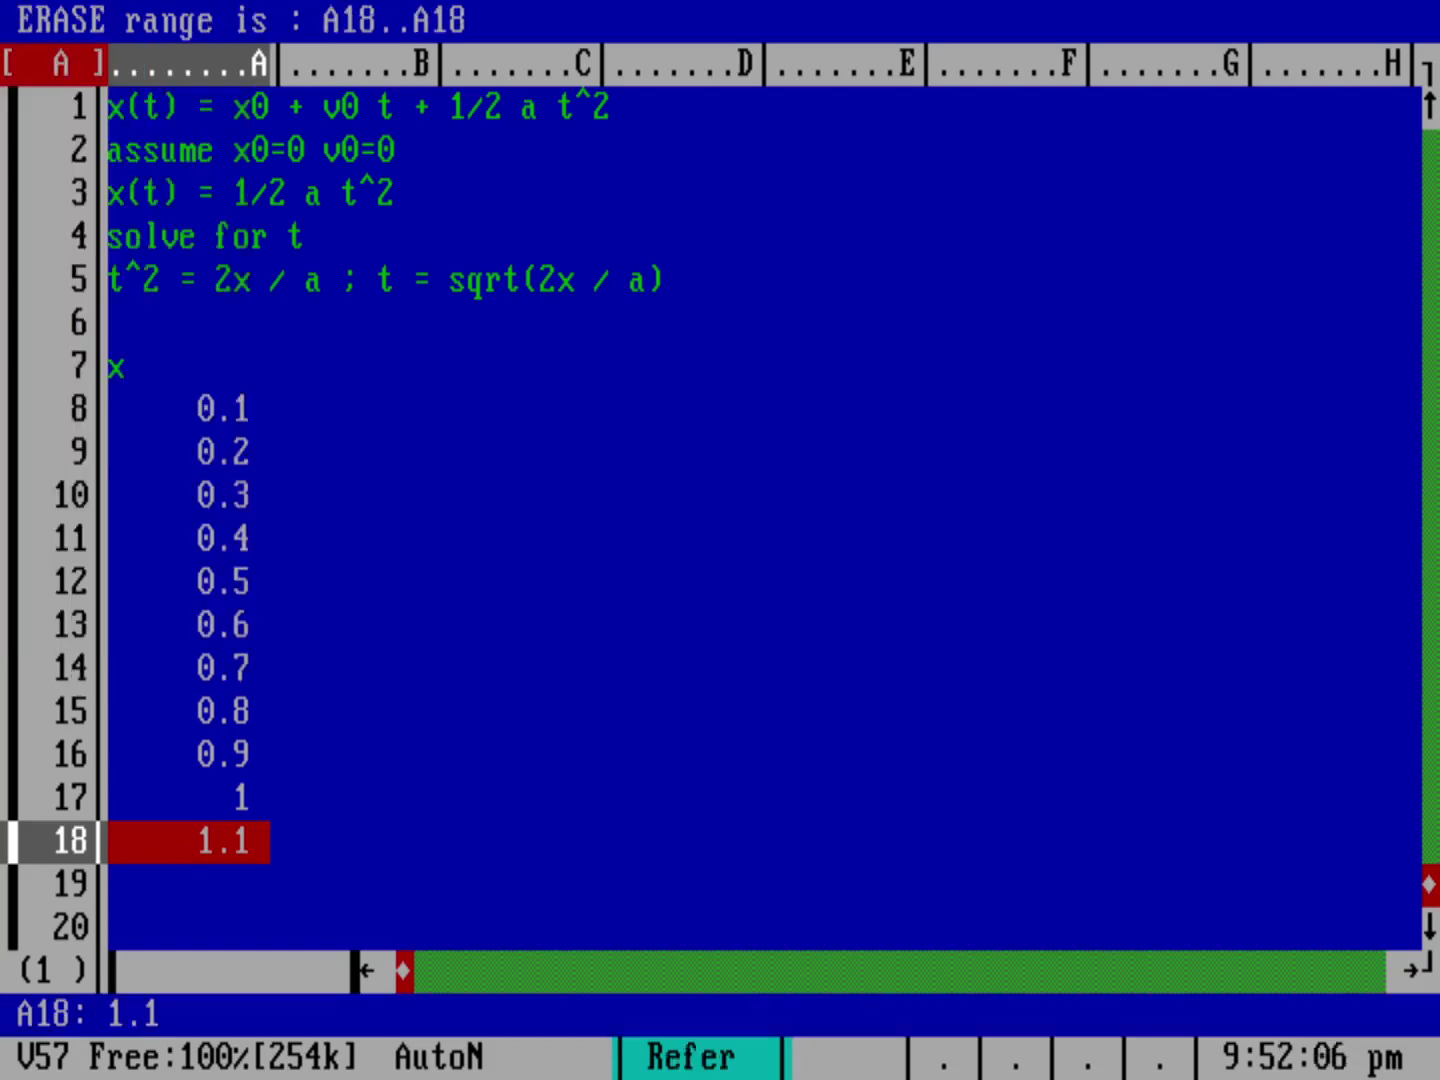
key("Return")
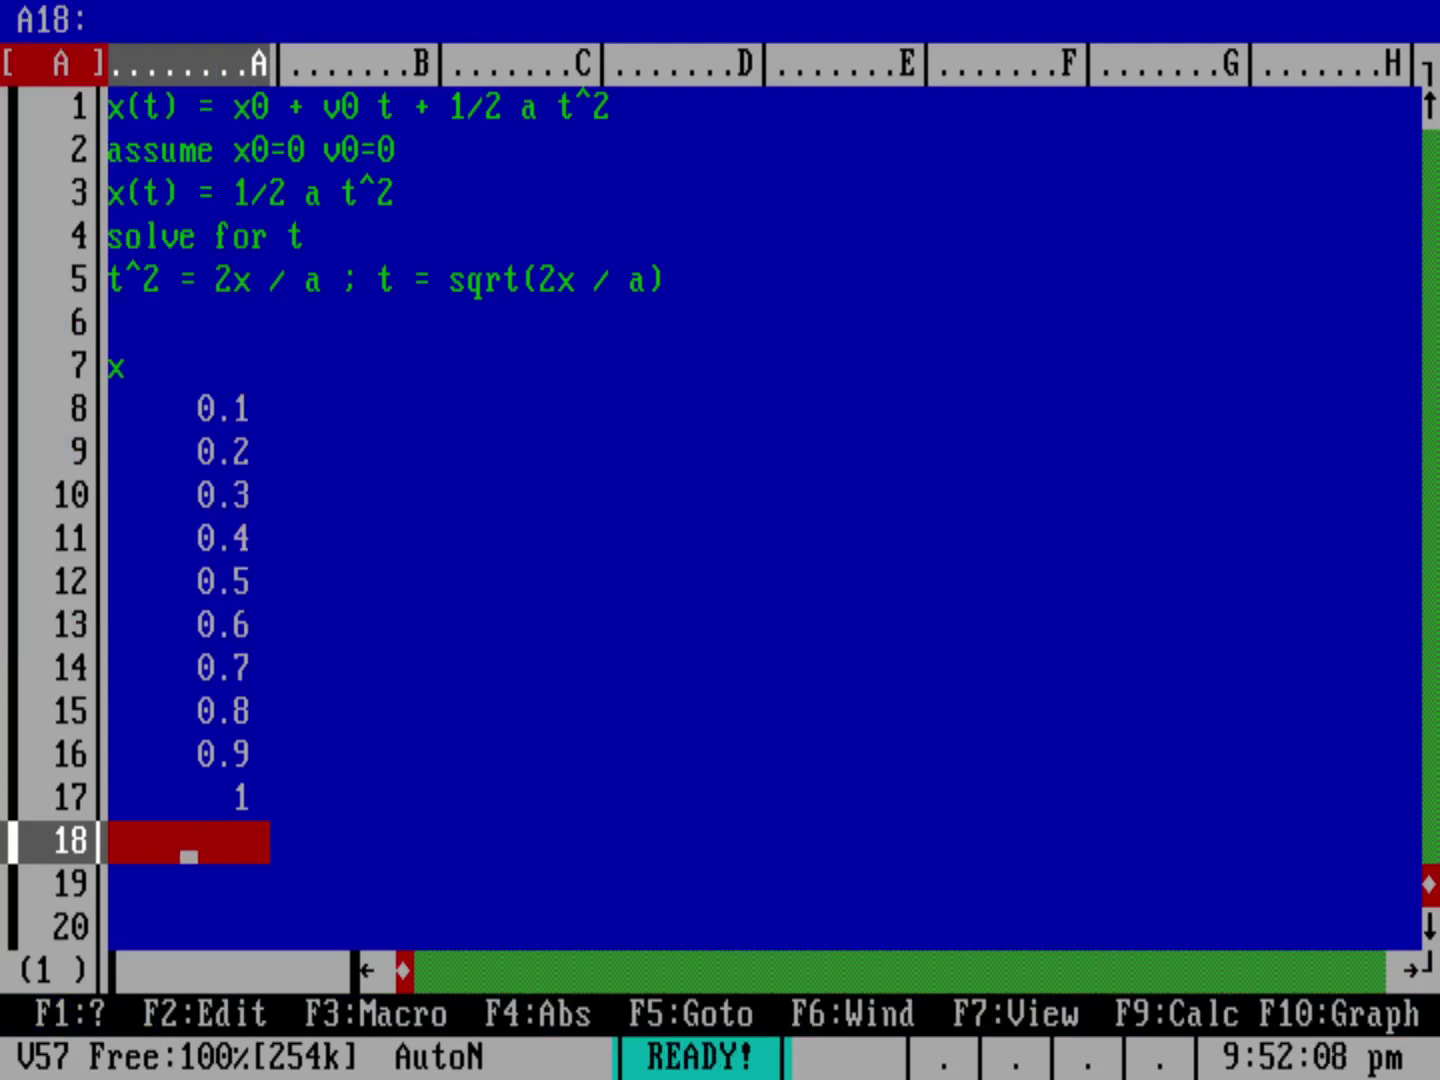
key("Up")
key("Up")
key("Up")
key("Up")
key("Up")
key("Up")
key("Up")
key("Up")
key("Up")
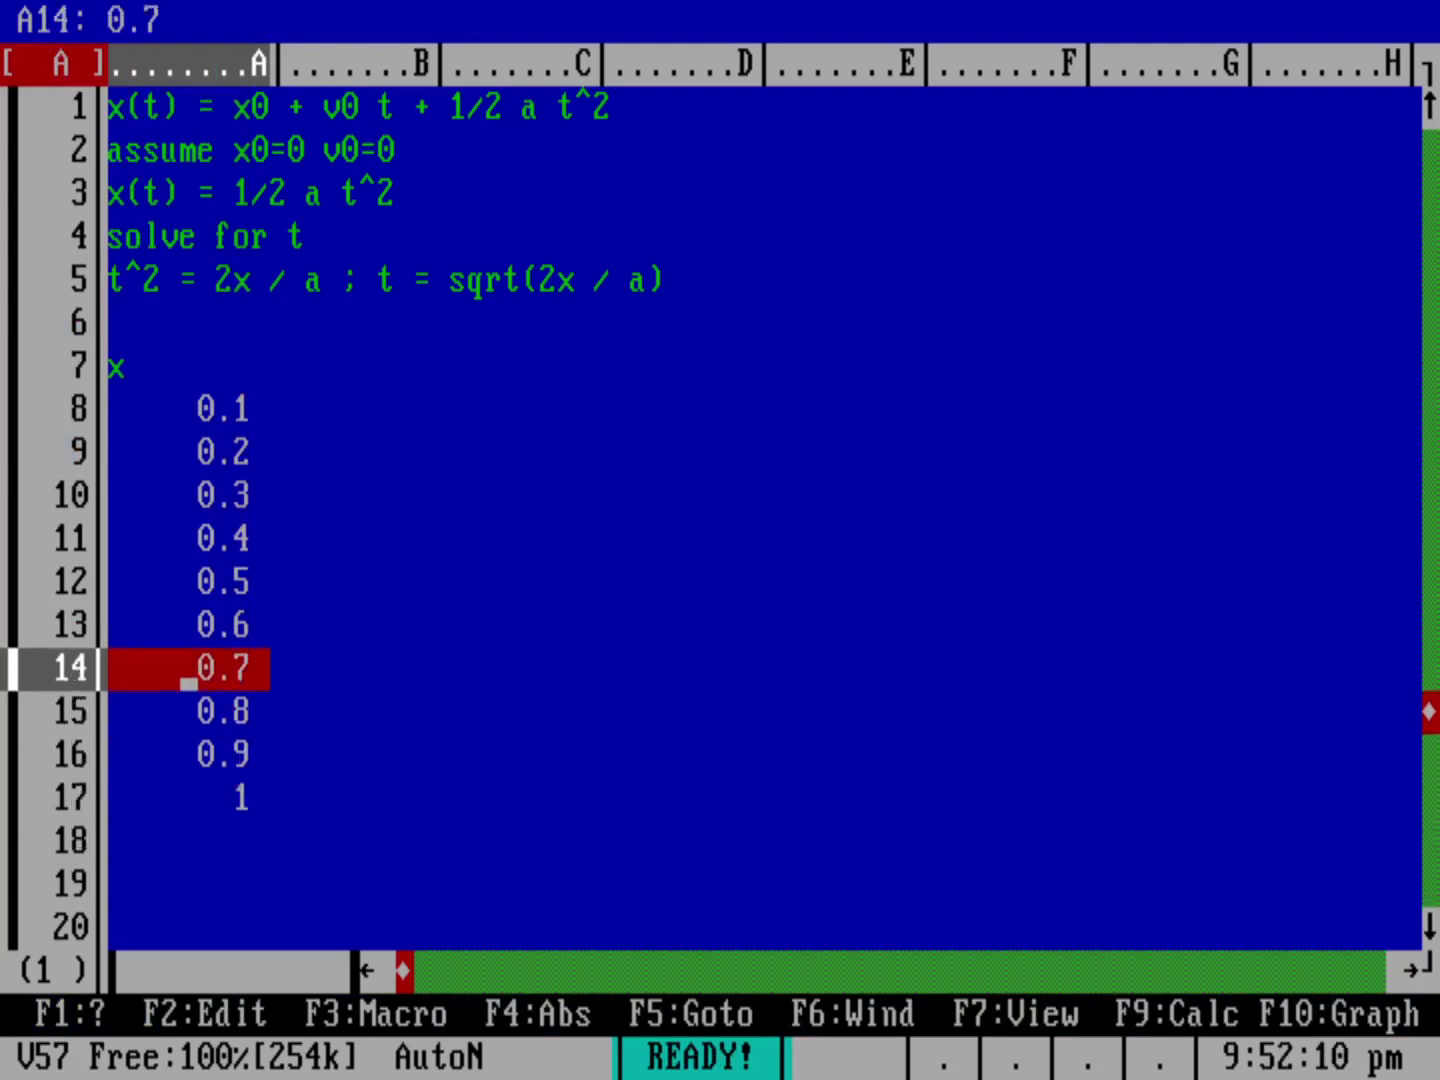
key("Up")
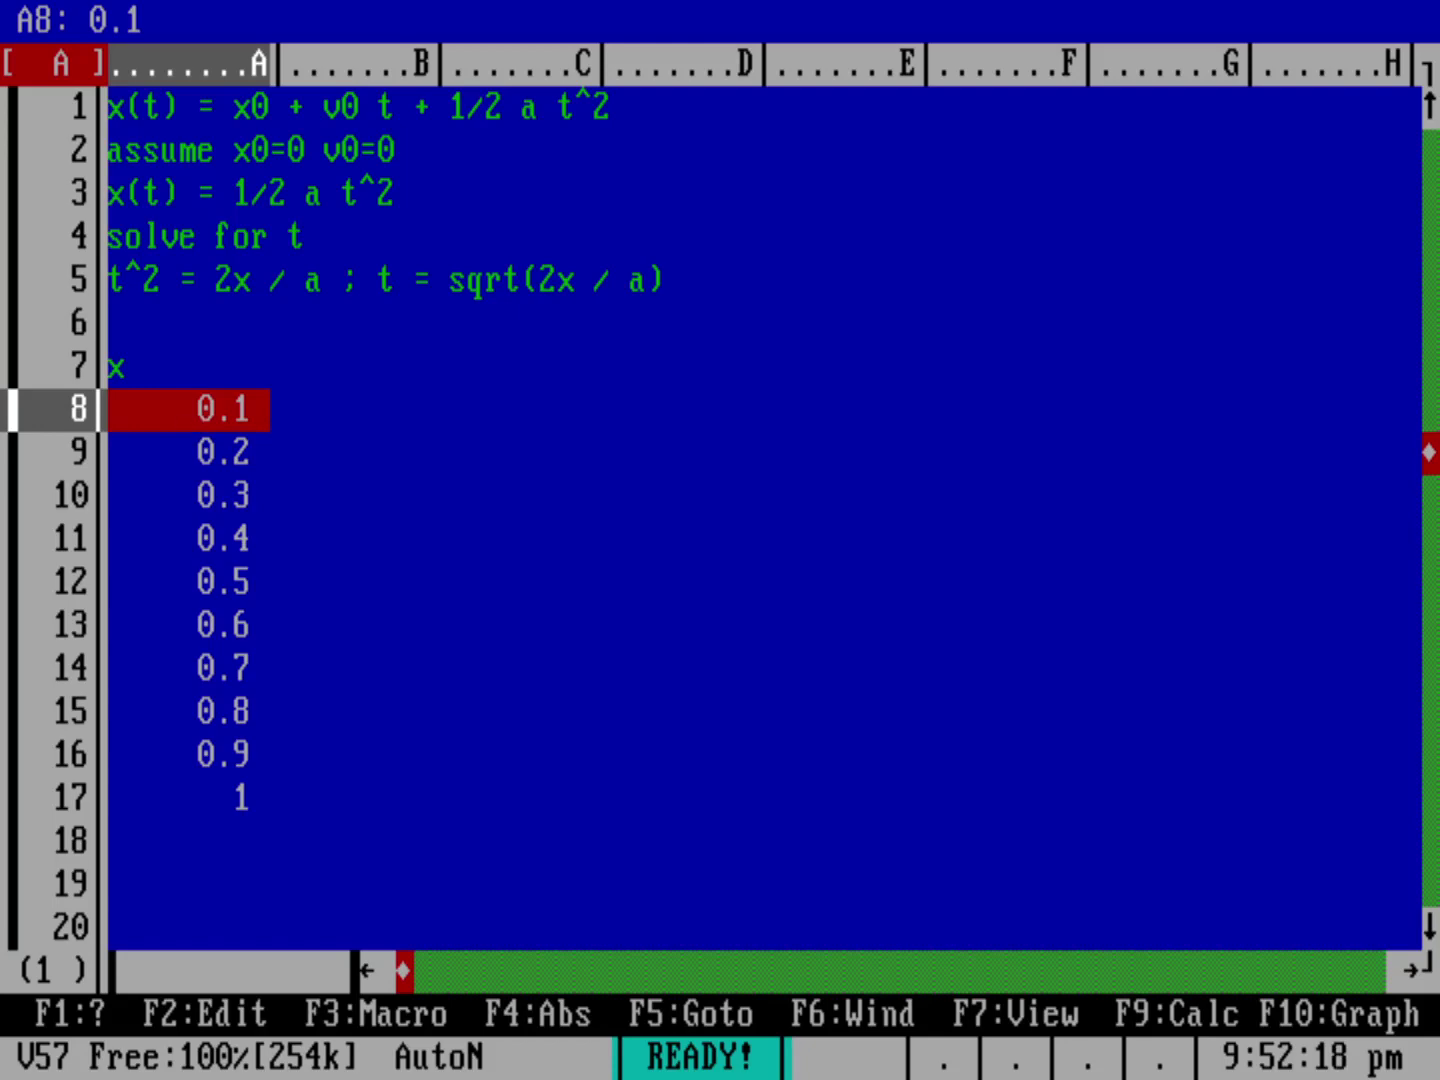
Step: Format A8–A17 as Fixed with 1 decimal place
key("slash")
key("Return")
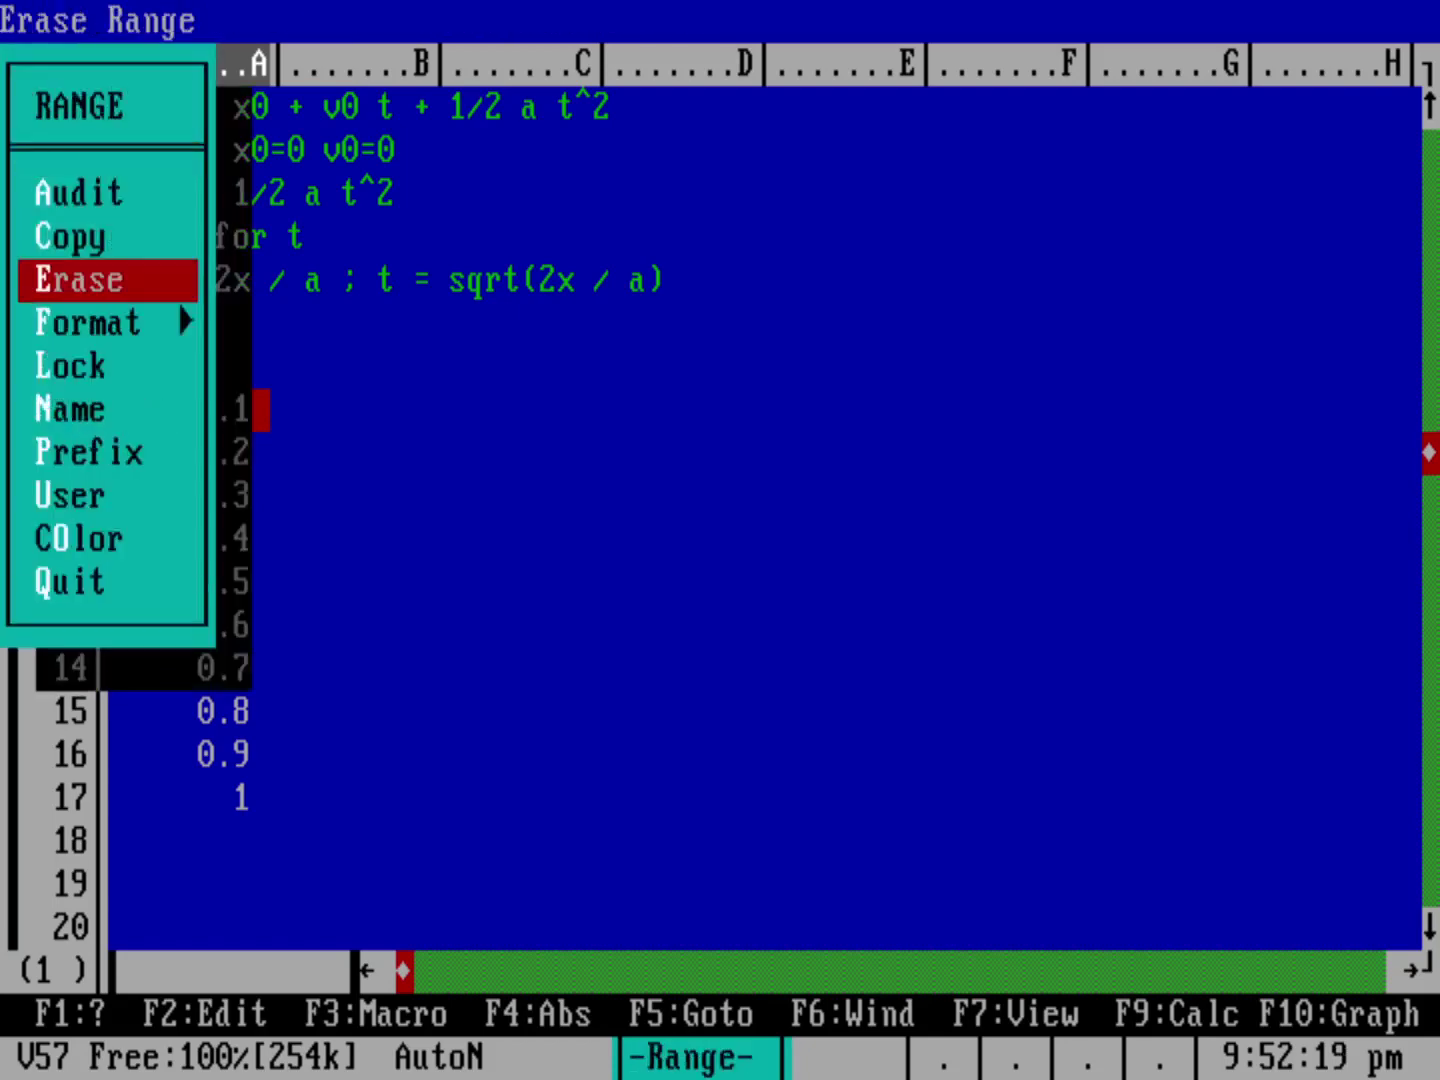
key("f")
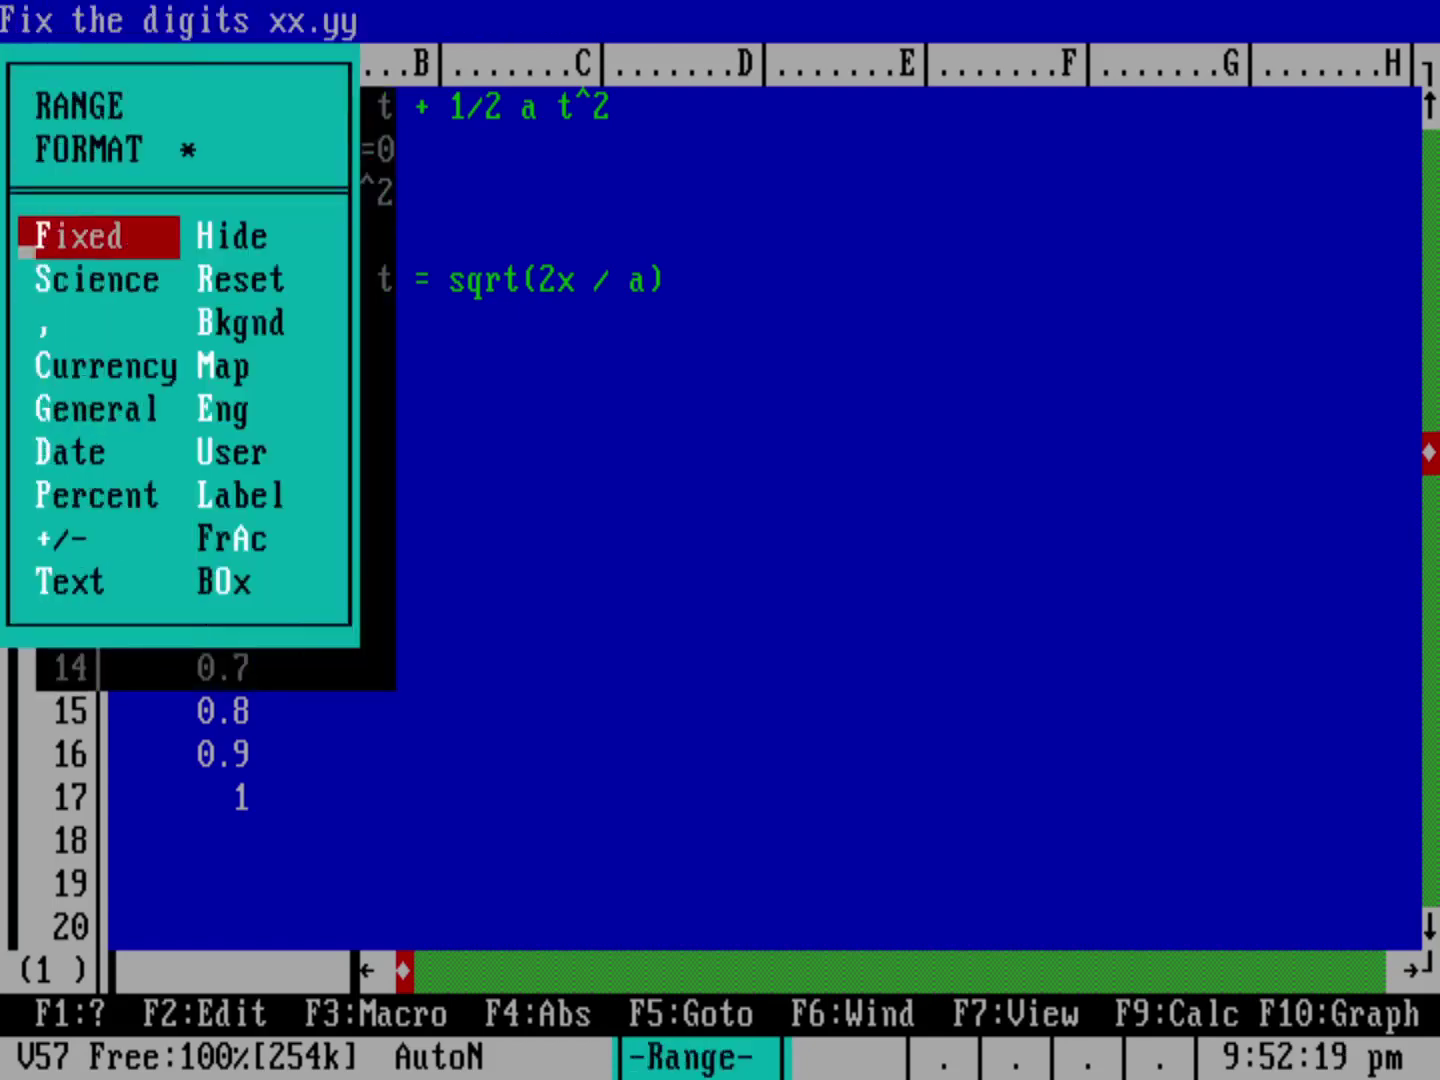
key("Return")
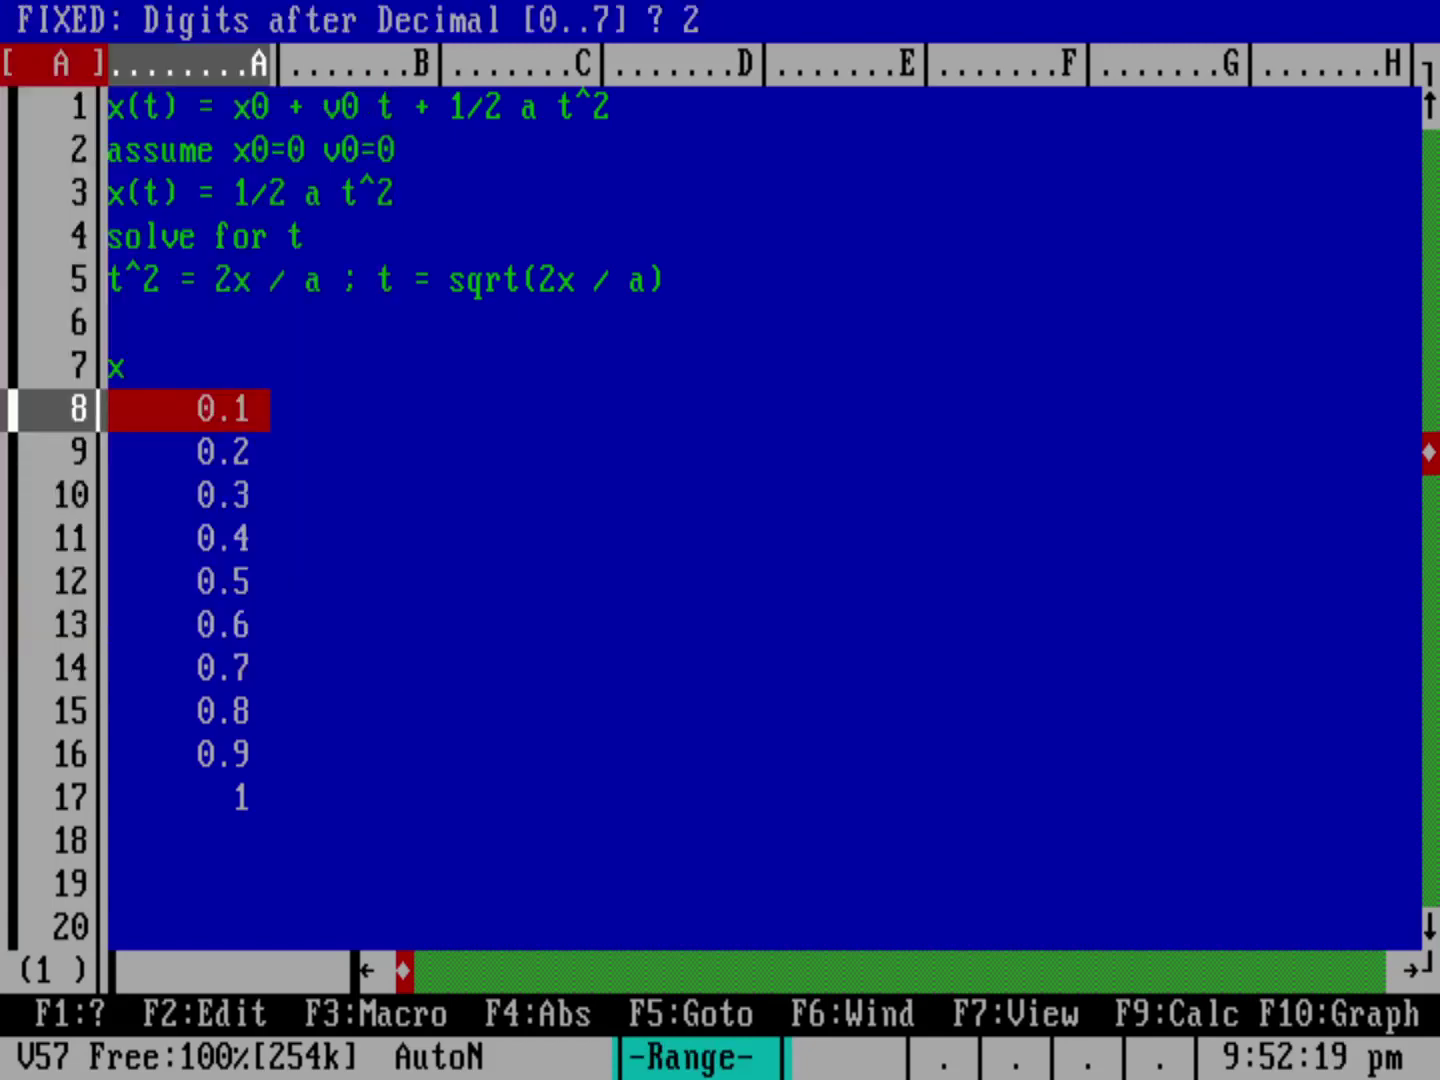
type("1")
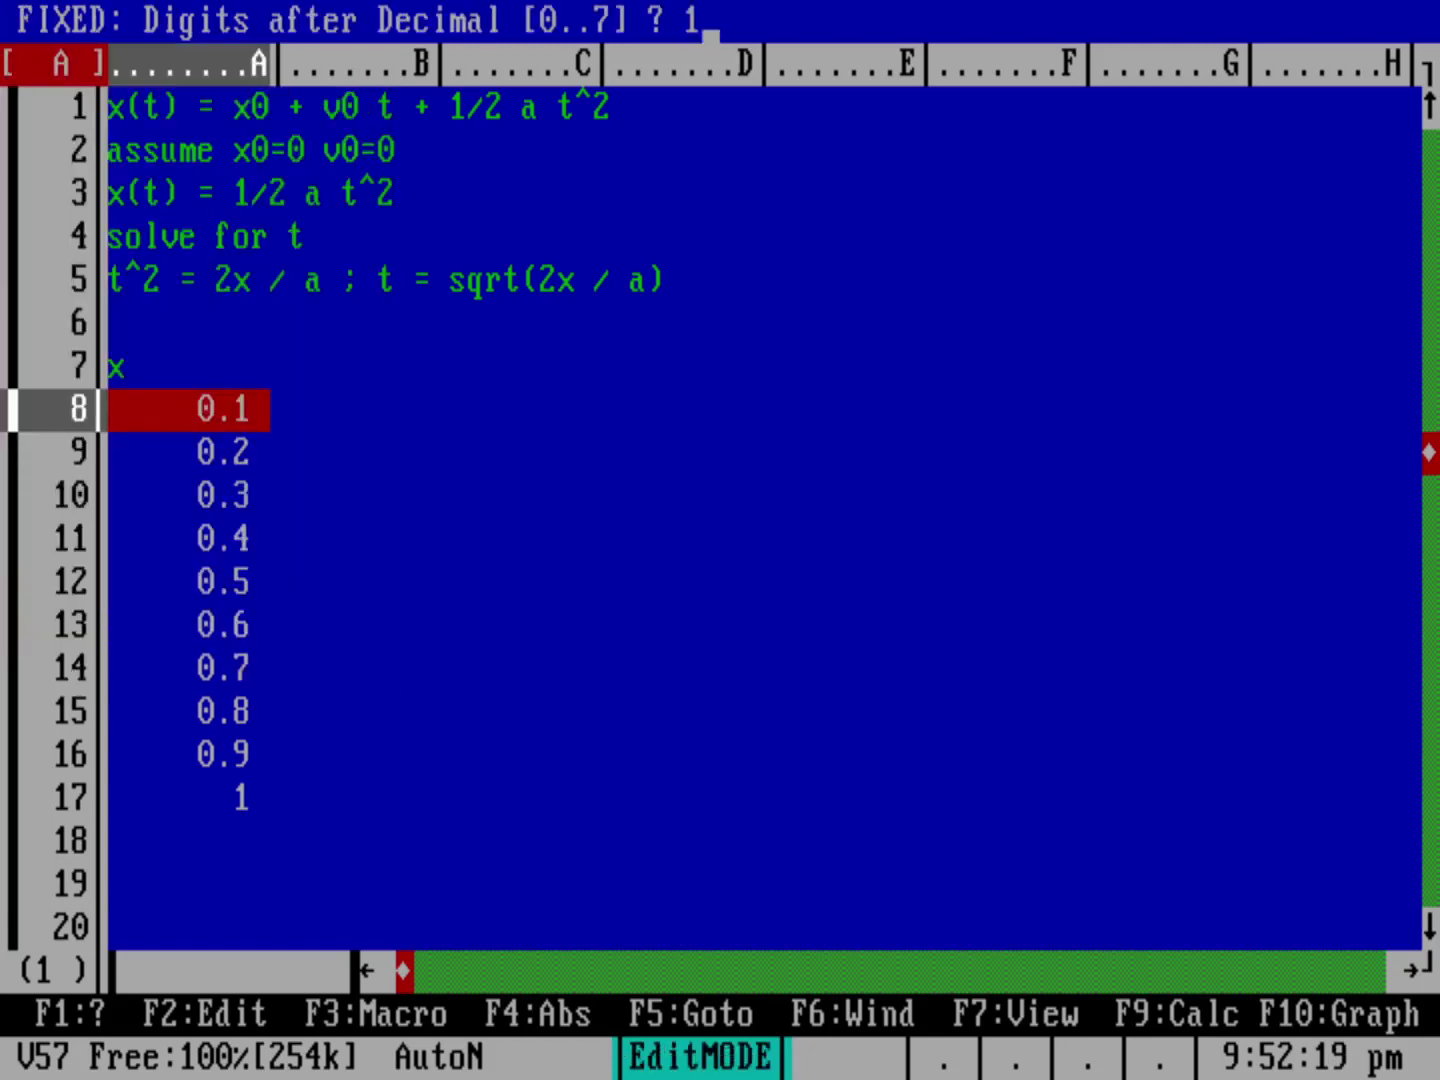
key("Return")
key("Down")
key("Down")
key("Down")
key("Down")
key("Down")
key("Down")
key("Down")
key("Down")
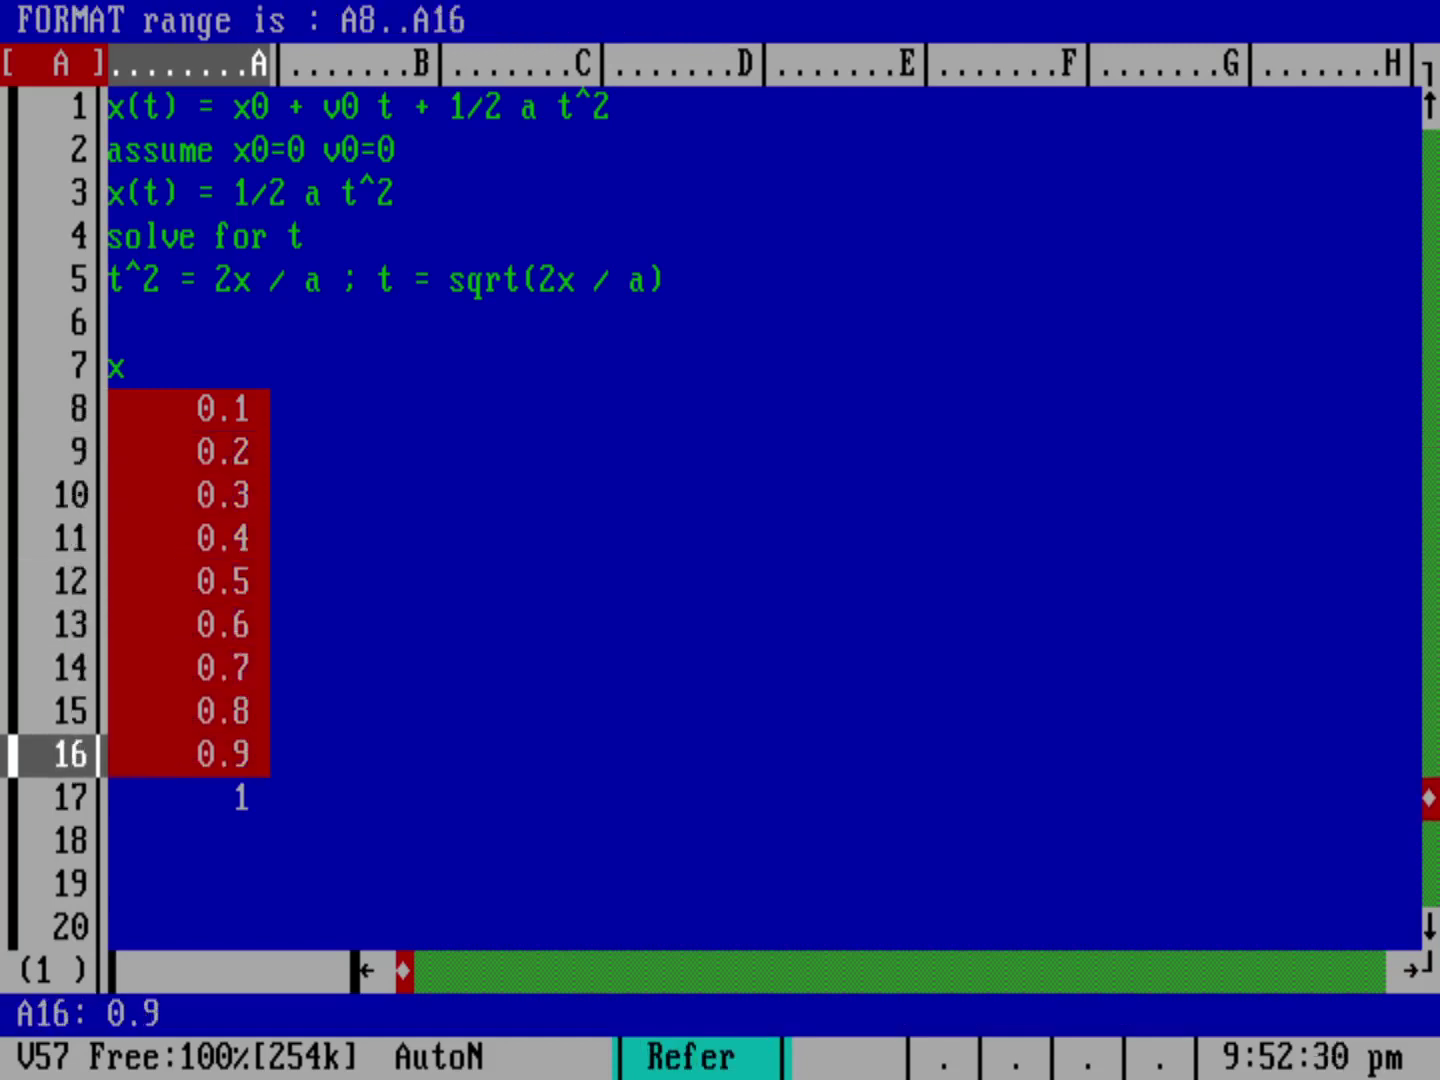
key("Down")
key("Return")
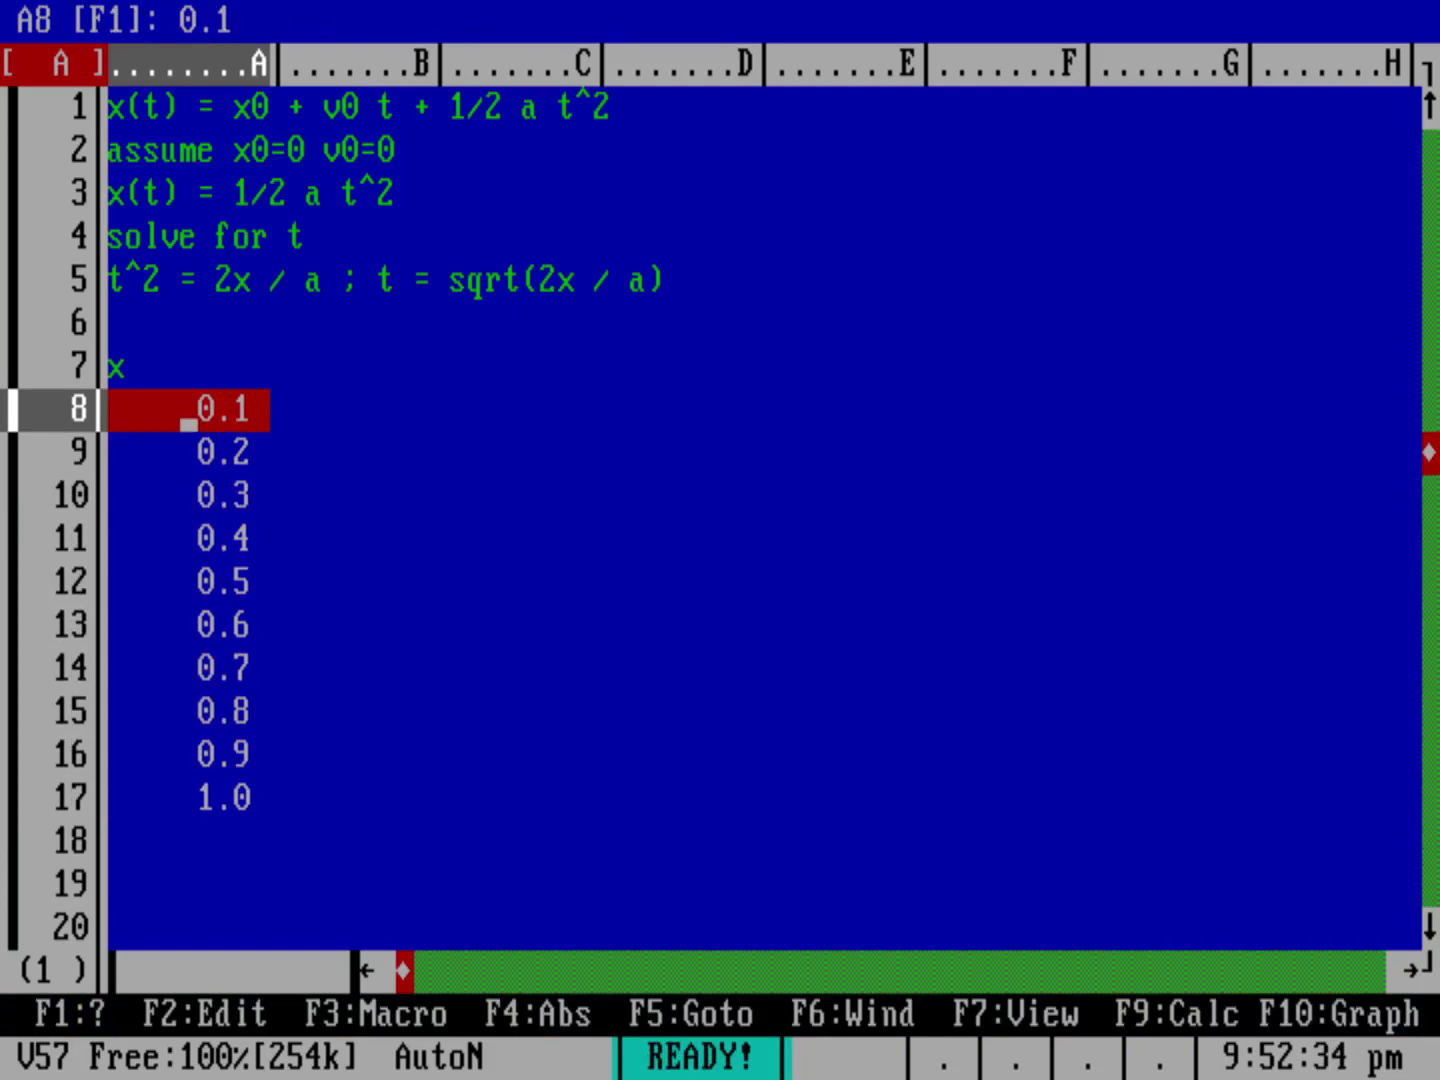
left_click(350, 381)
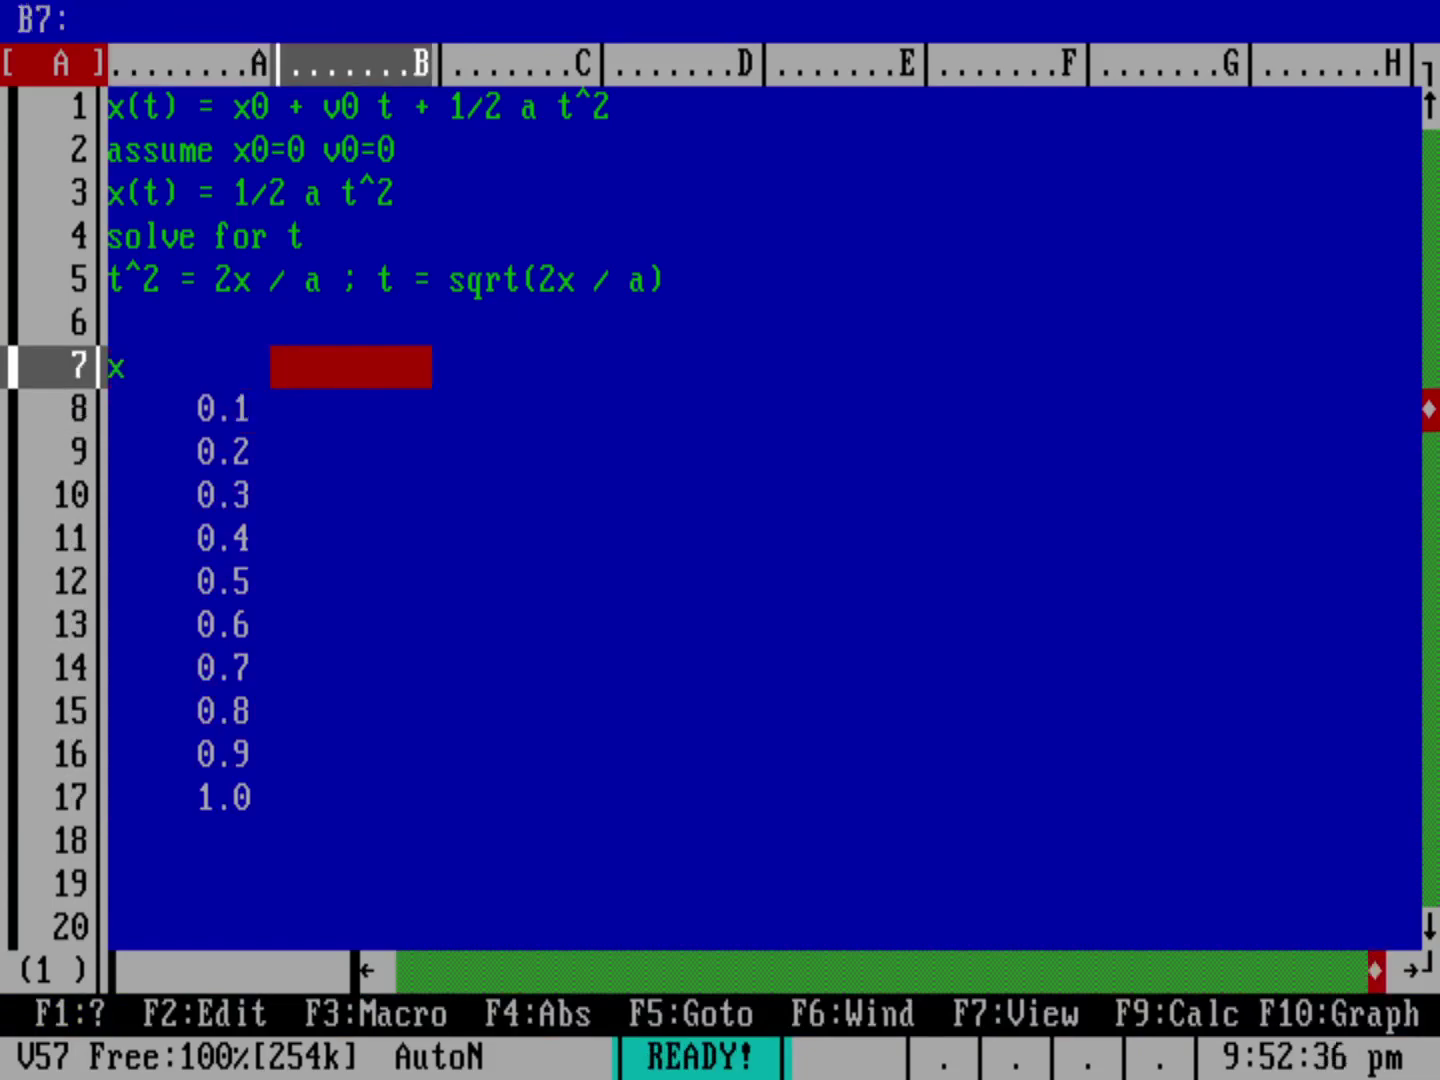
type("t")
left_click(350, 425)
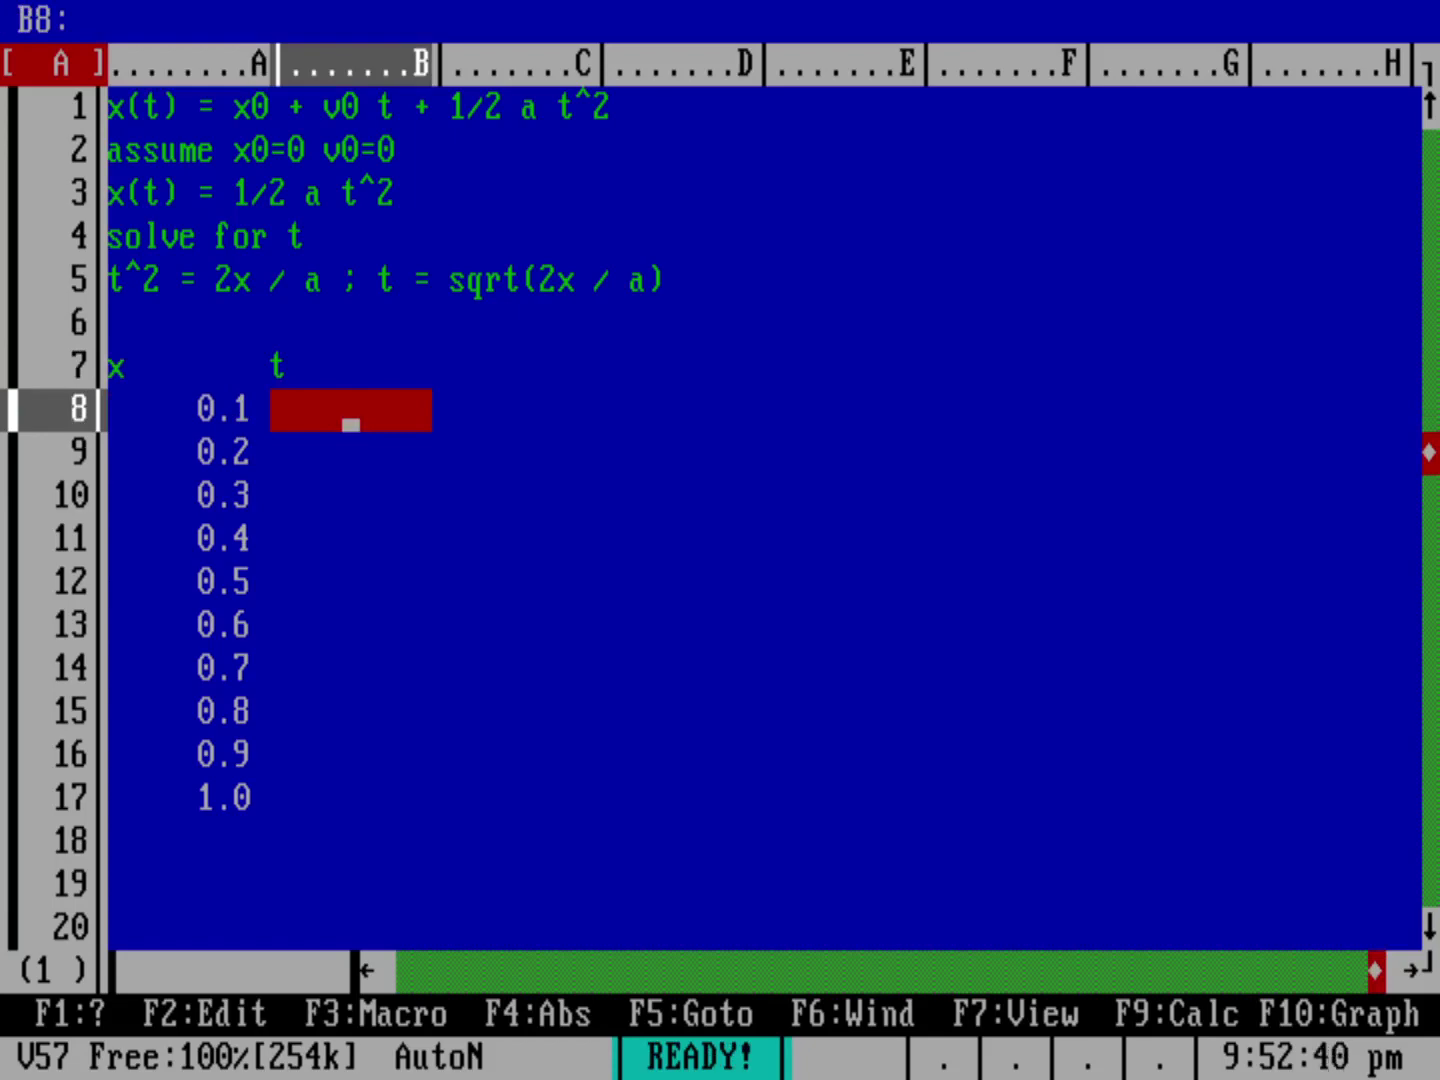
type("@SQRT(")
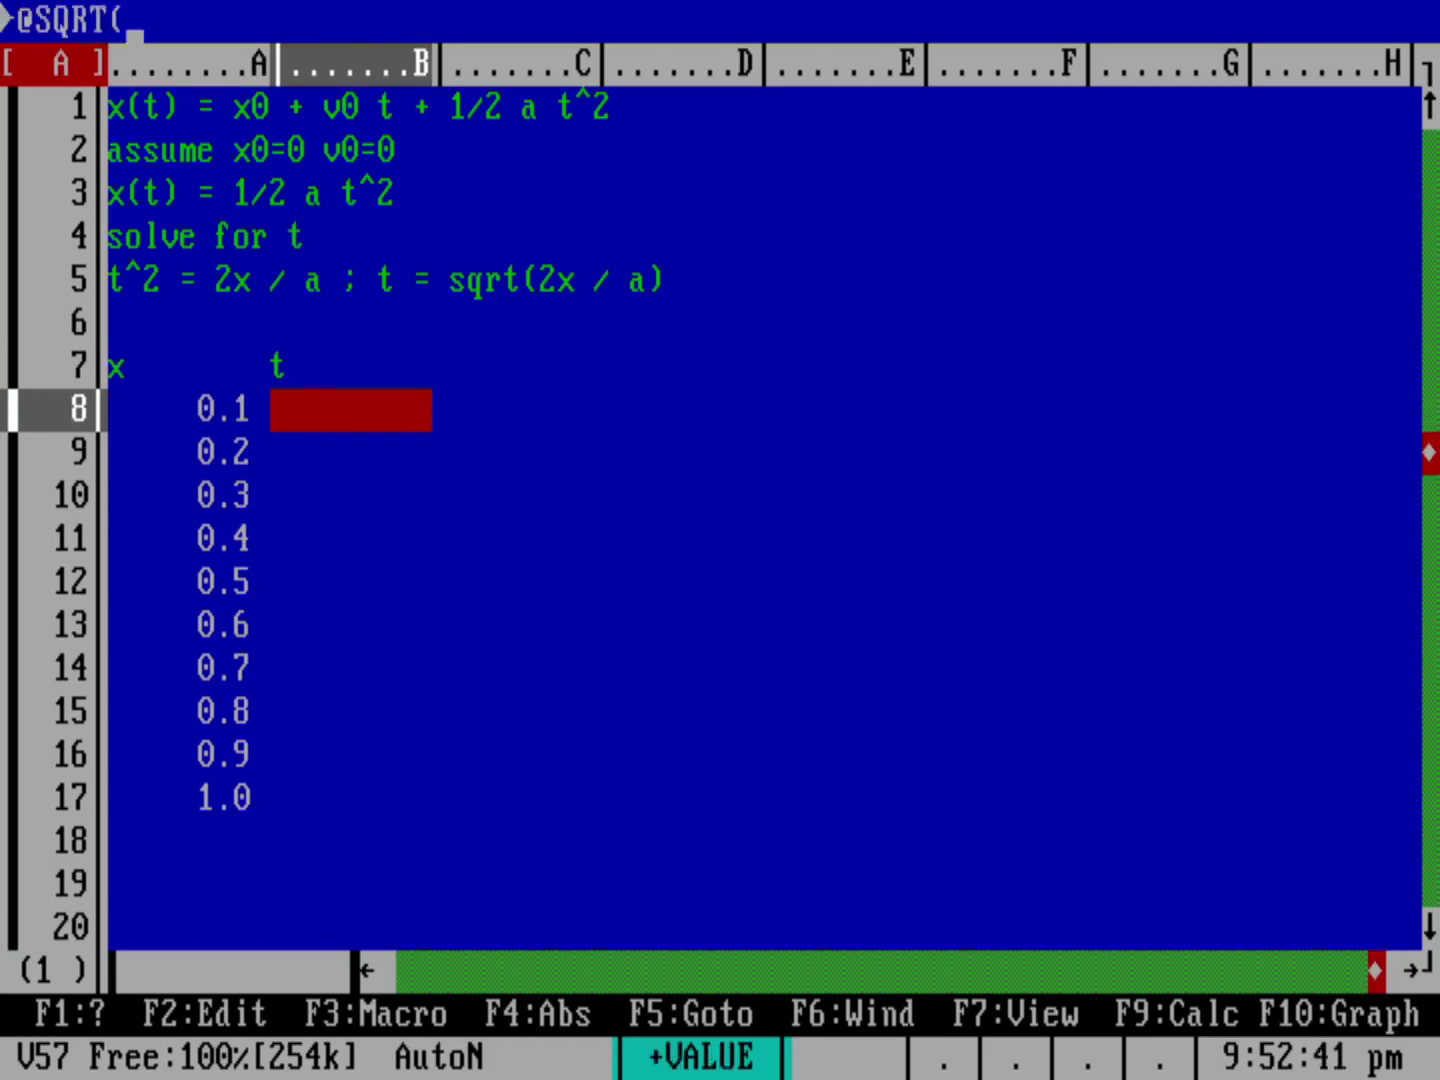
type("2*A8/9.8)")
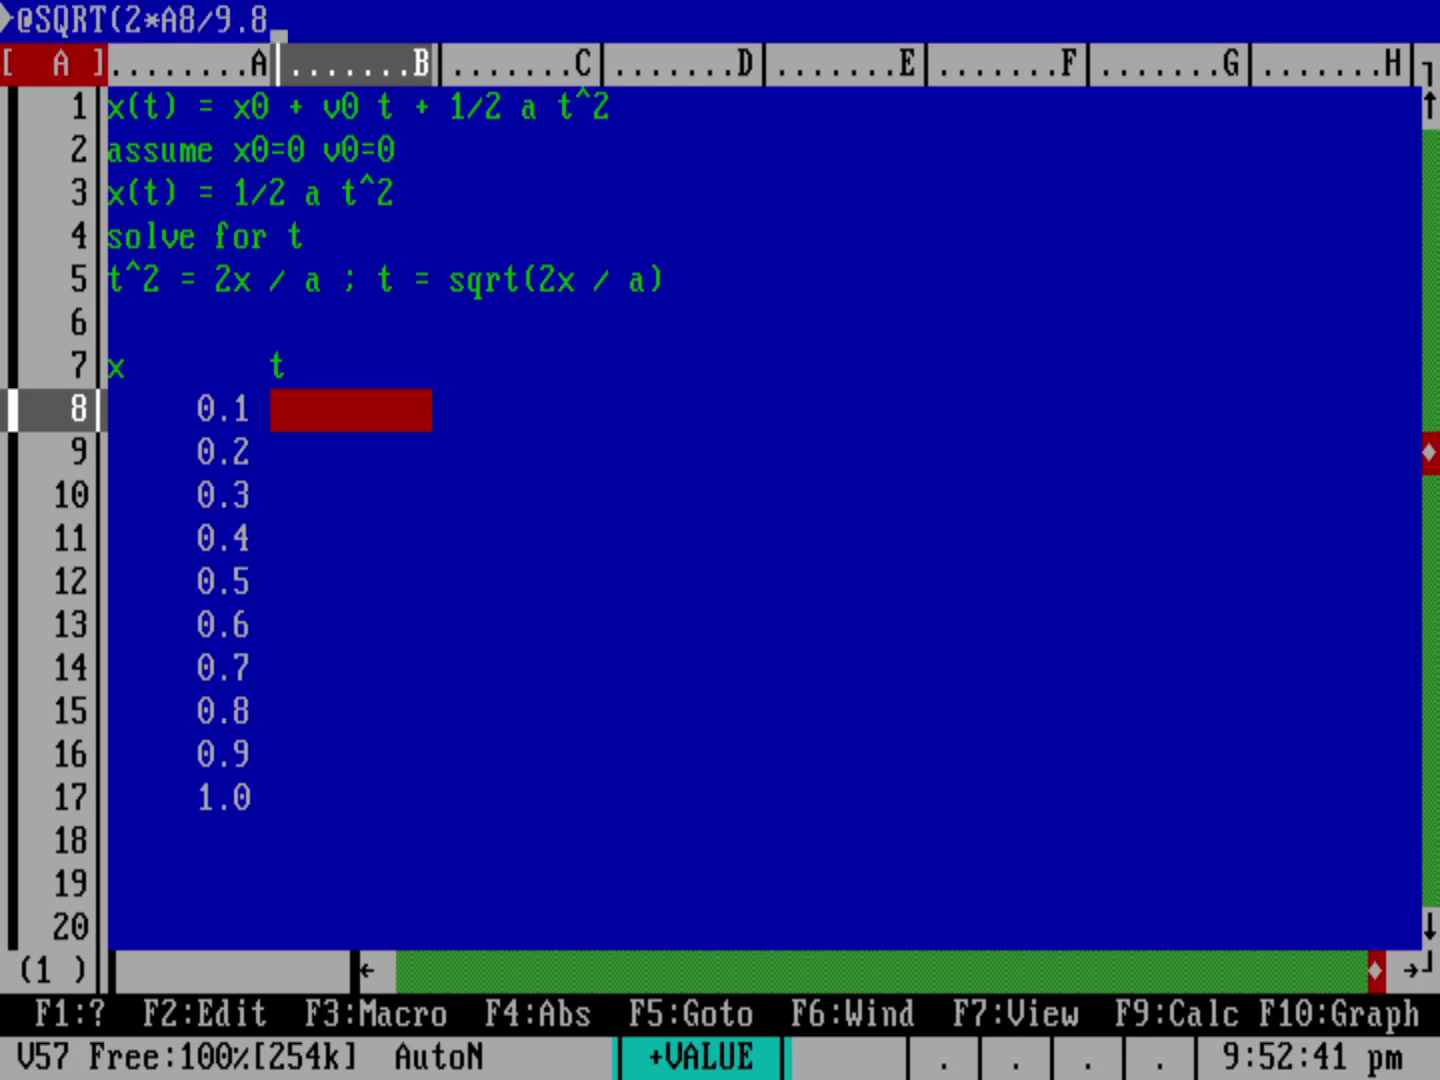
key("Return")
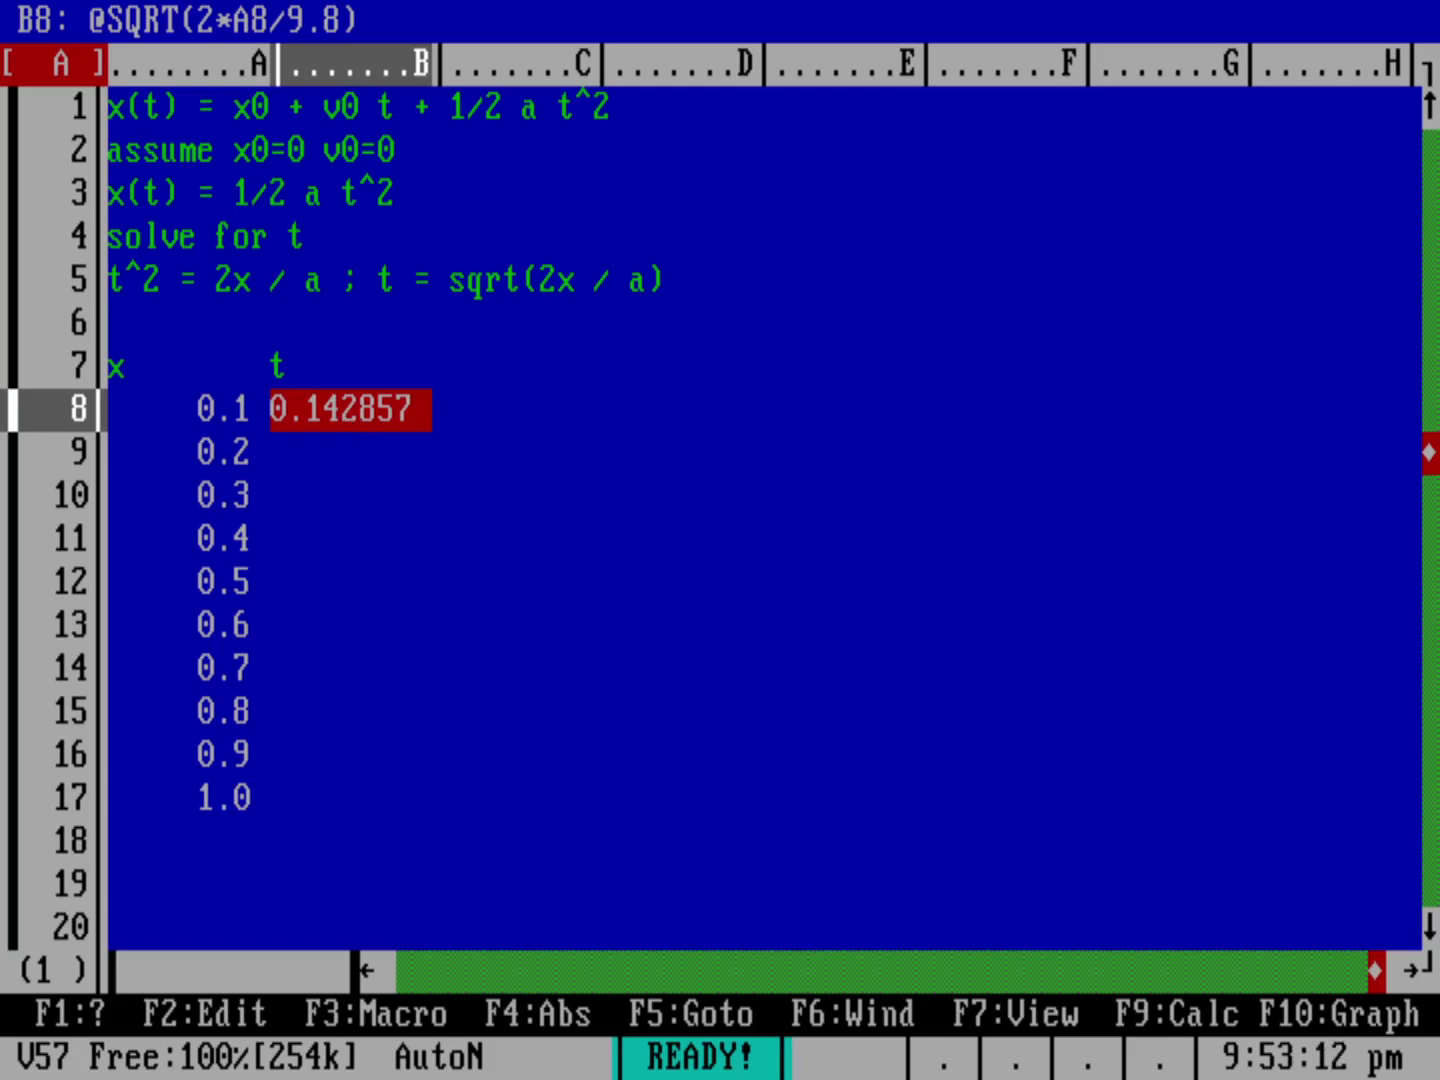
key("F2")
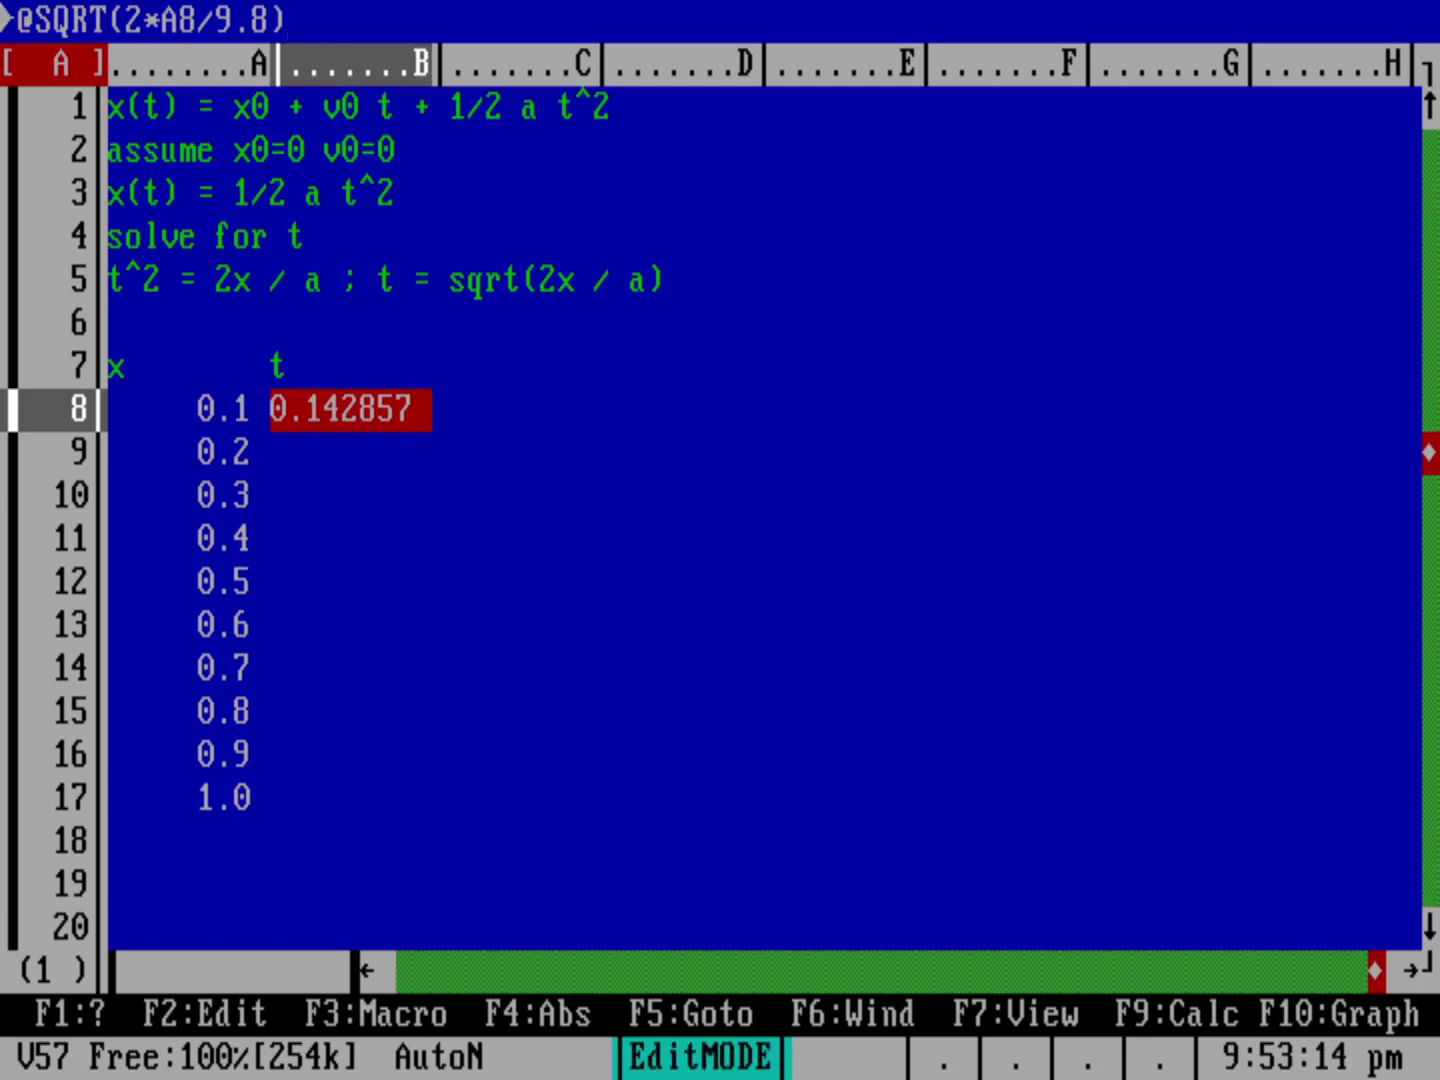
key("Left")
key("Left")
key("Left")
key("Left")
key("Left")
key("Left")
key("Left")
key("Left")
key("Left")
key("Left")
key("Left")
key("Left")
key("Left")
key("Left")
key("Left")
type("@ROUND(")
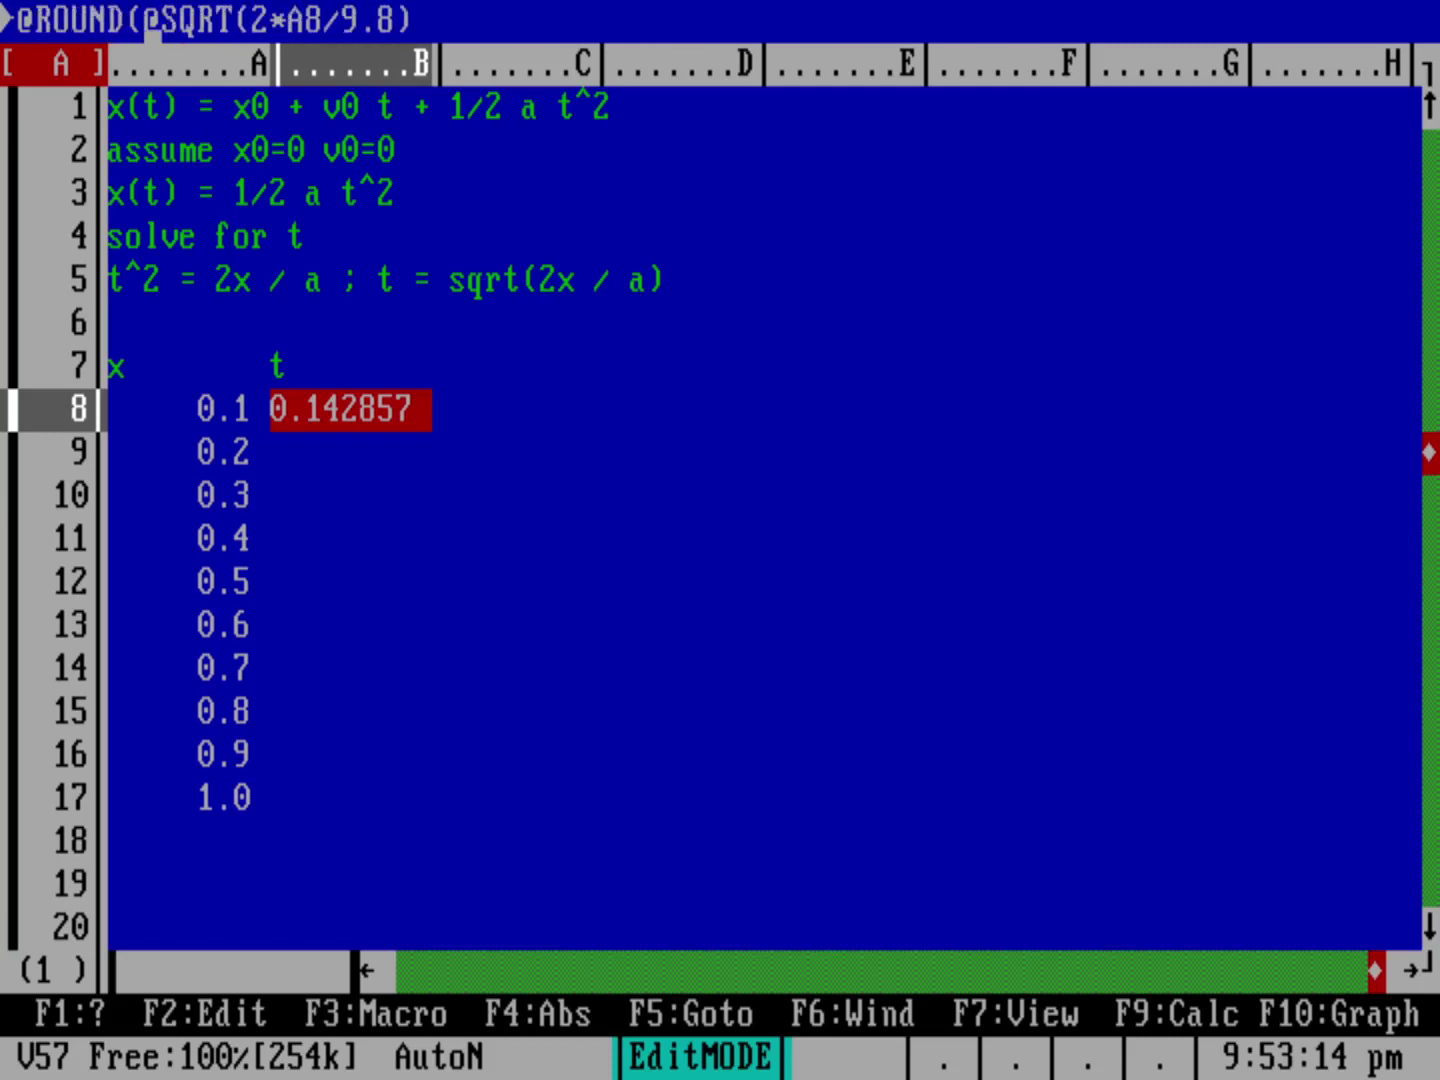
key("Right")
key("End")
type(",3)")
key("Return")
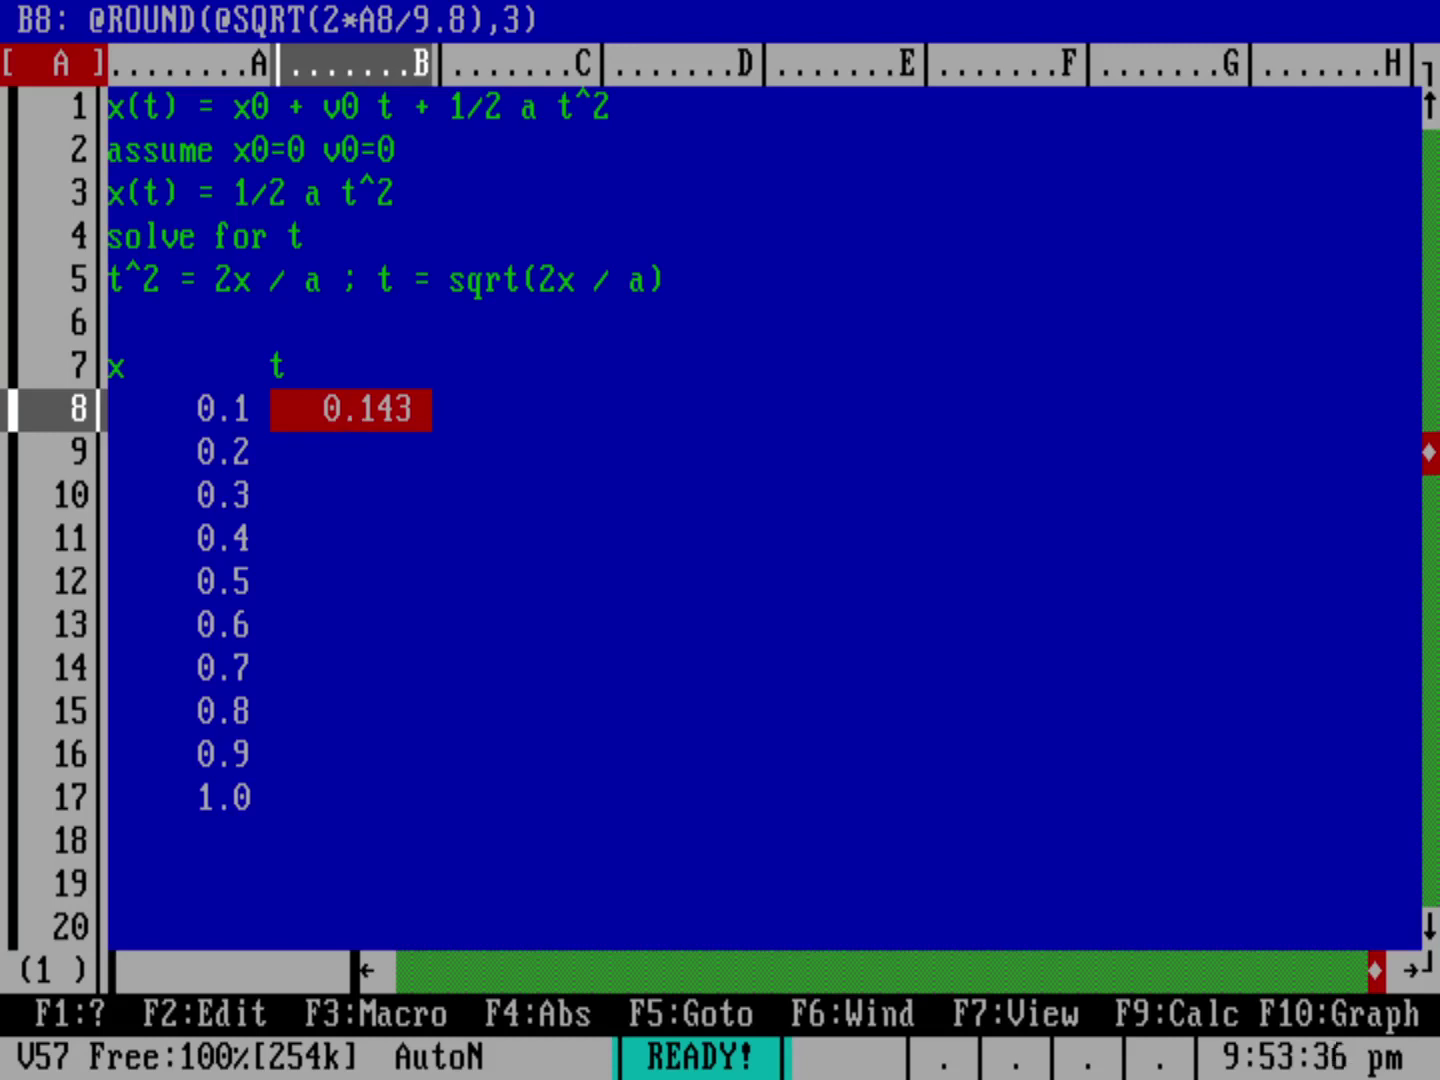
Step: Copy the B8 time formula into B9–B17 and check the copies
key("slash")
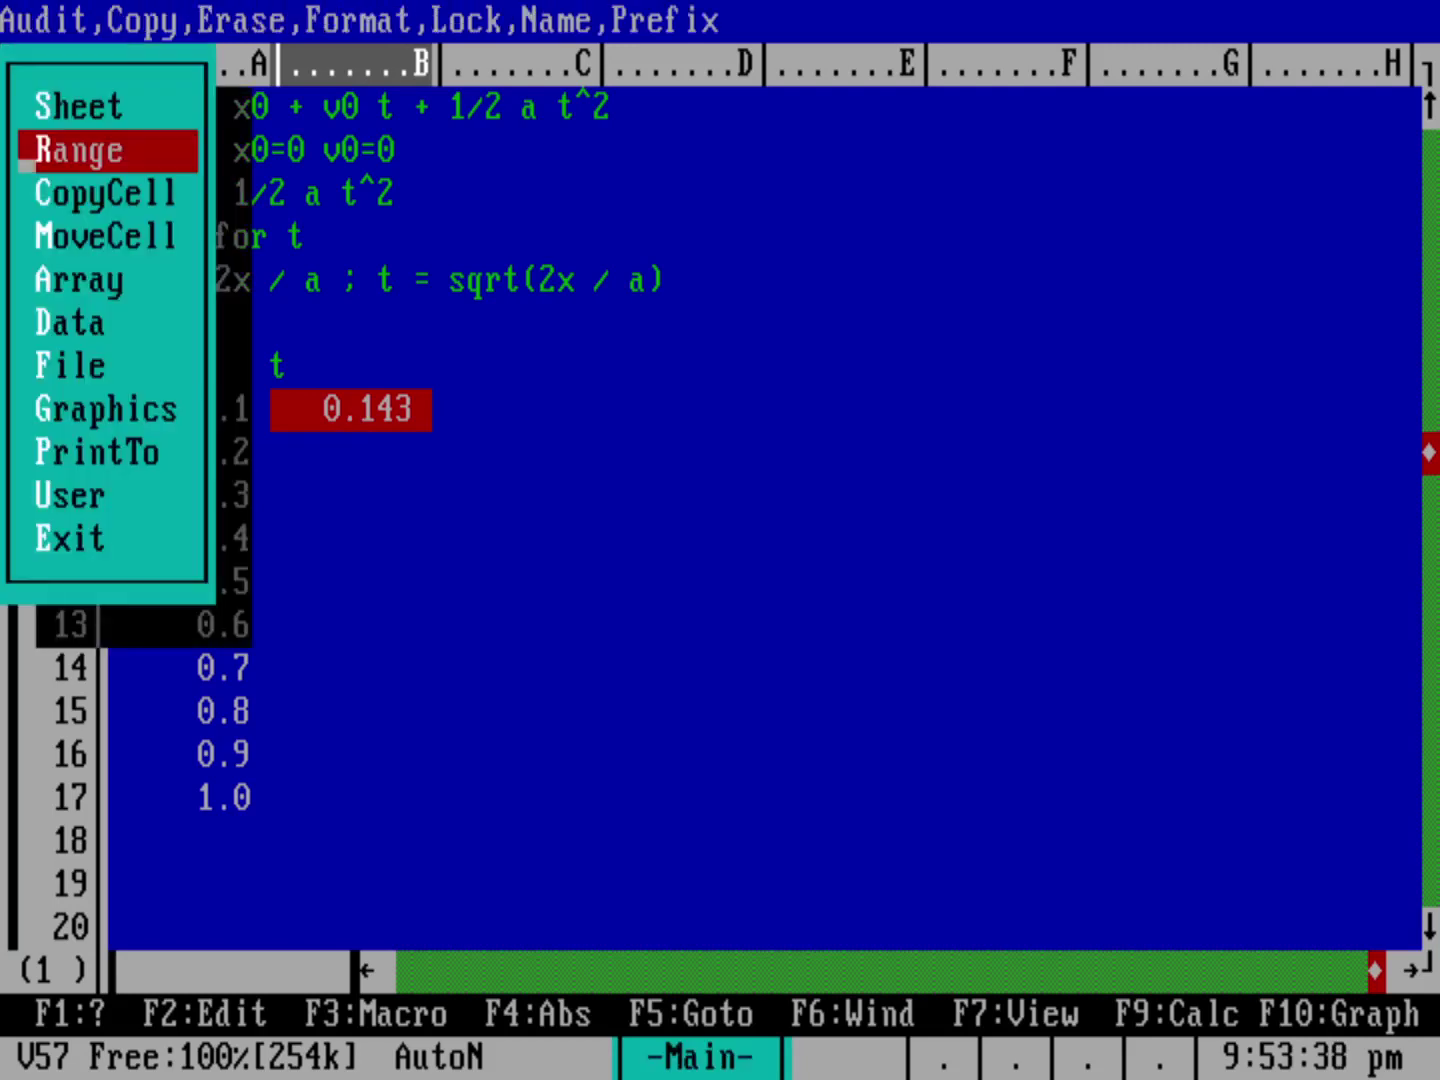
key("c")
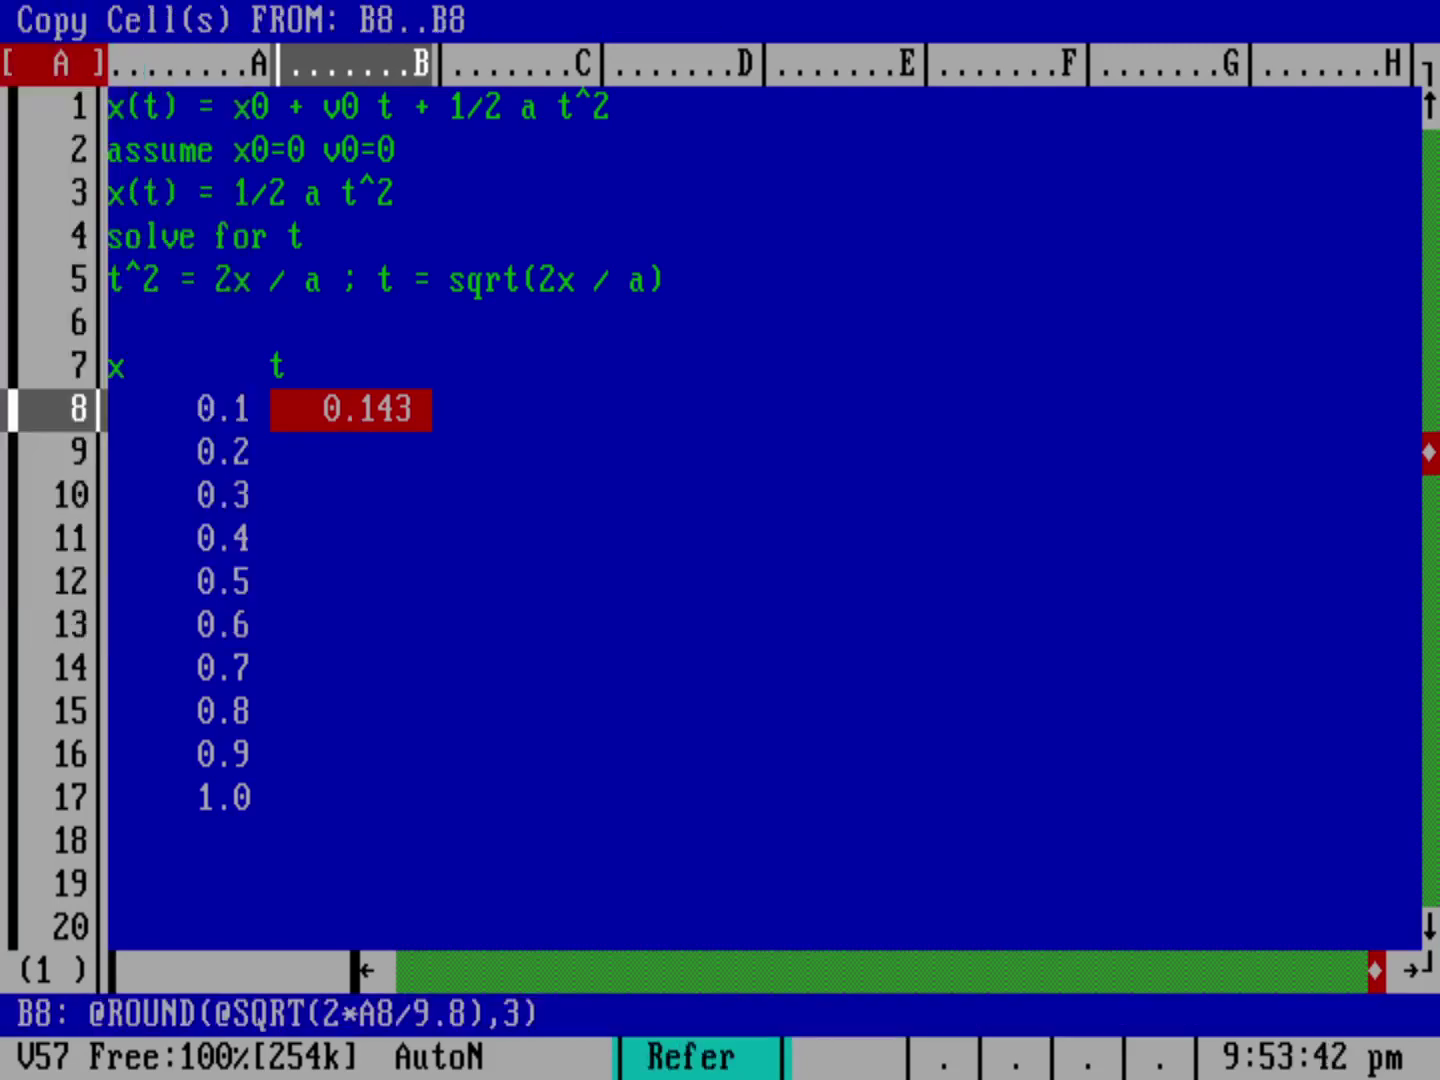
key("Return")
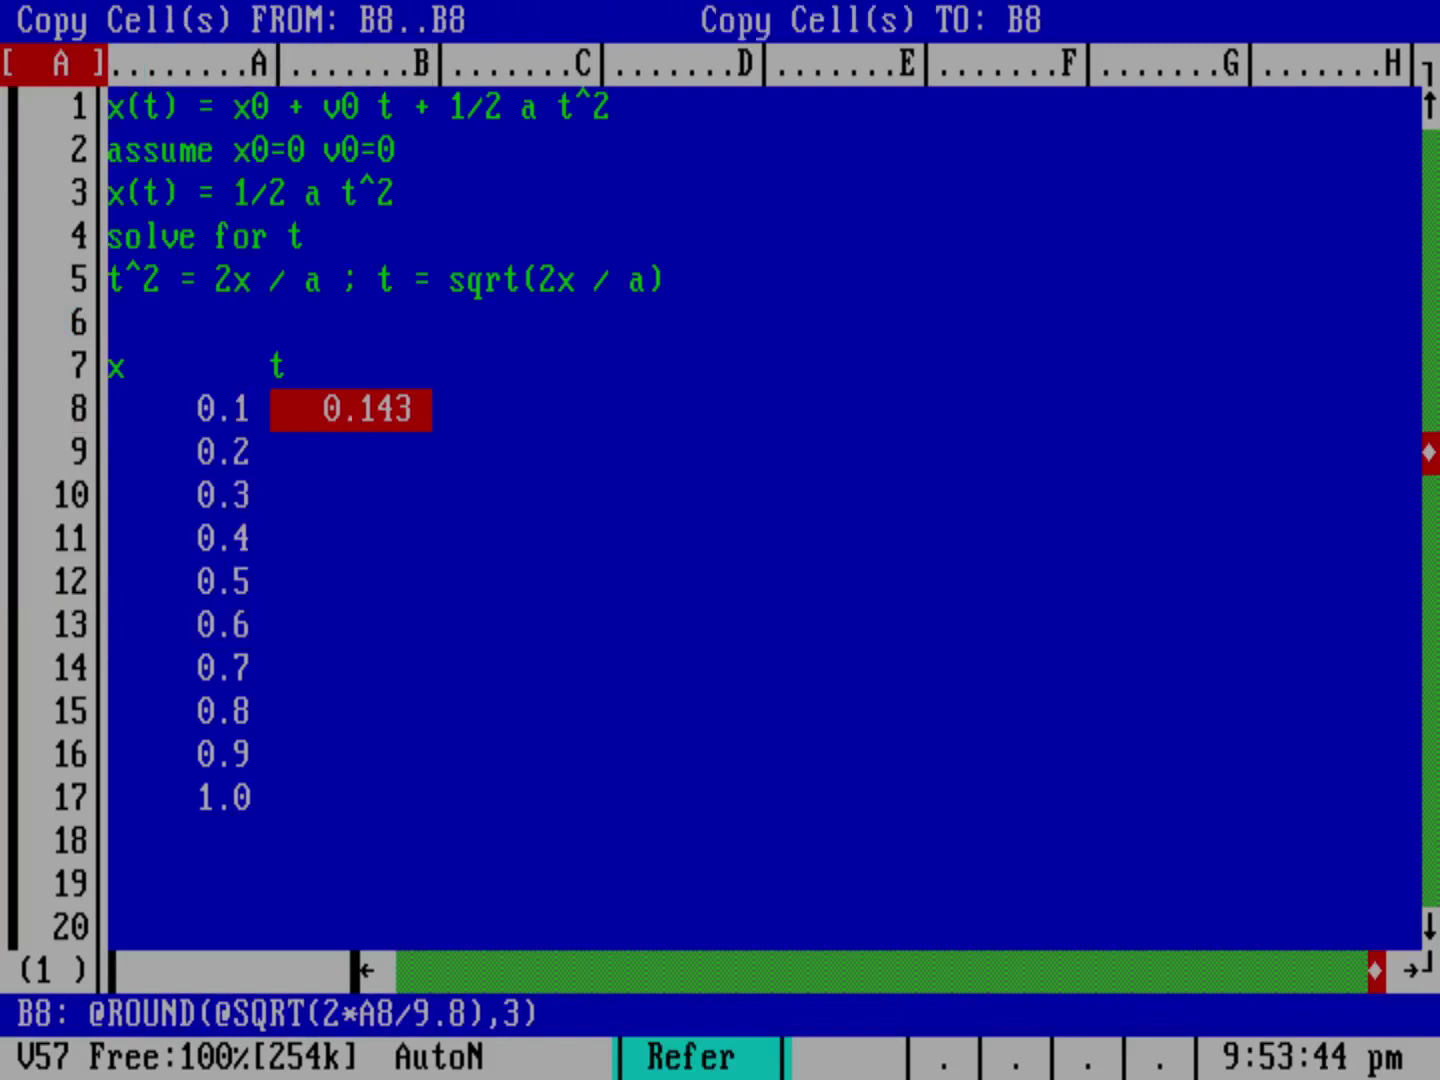
key("Down")
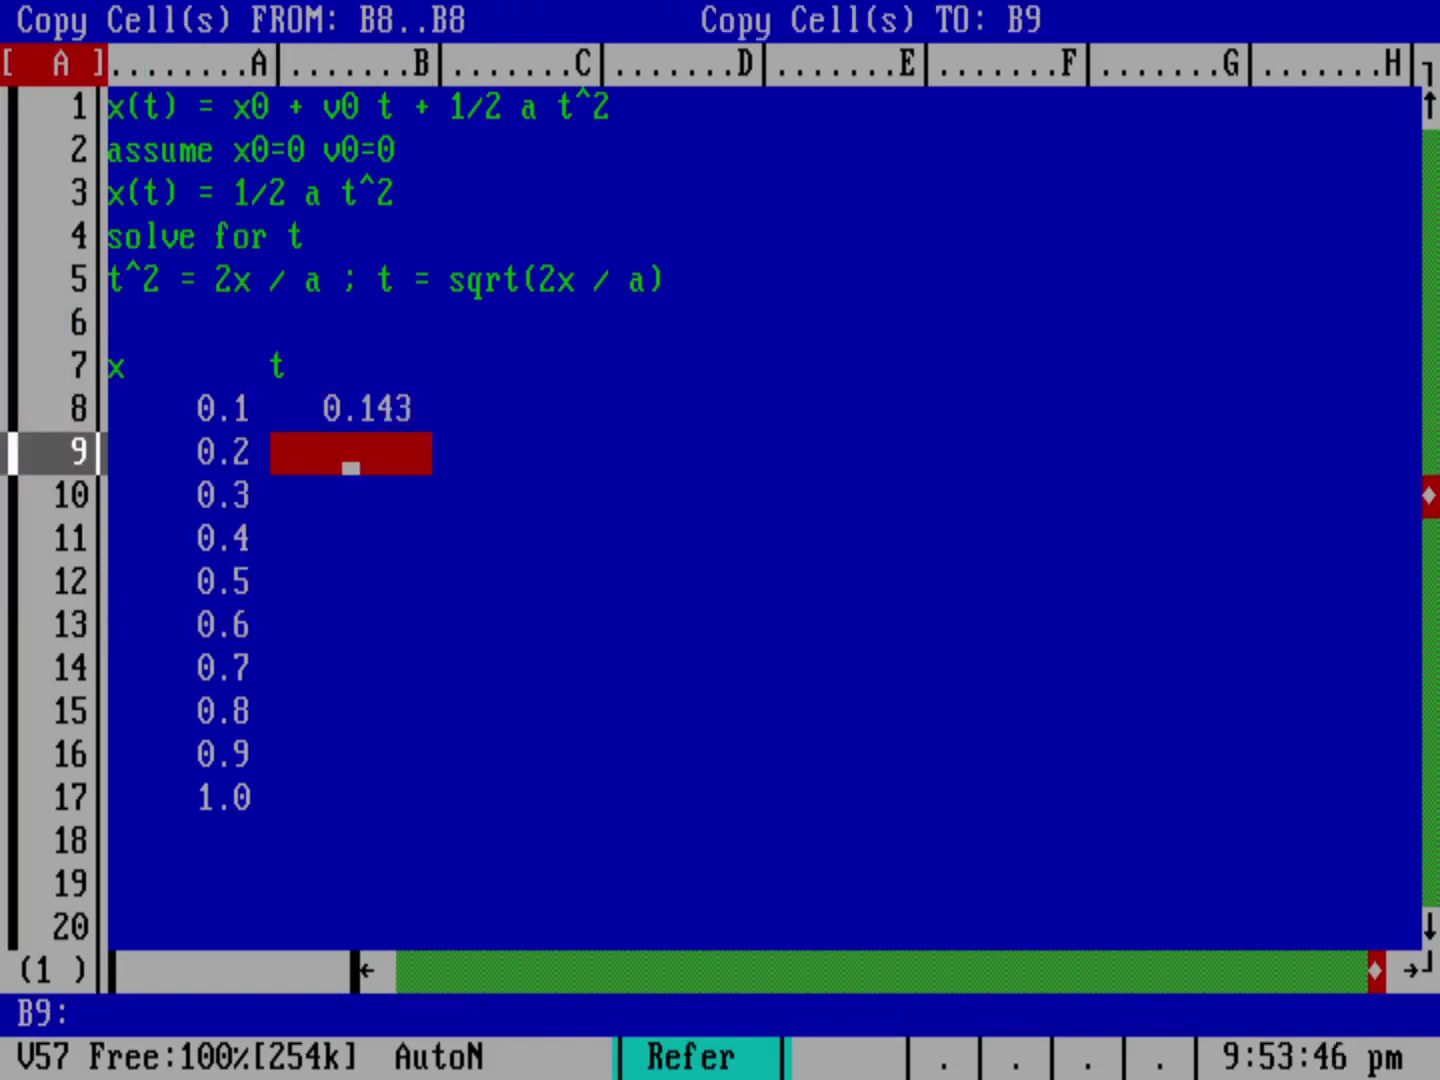
key("period")
key("Down")
key("Down")
key("Down")
key("Down")
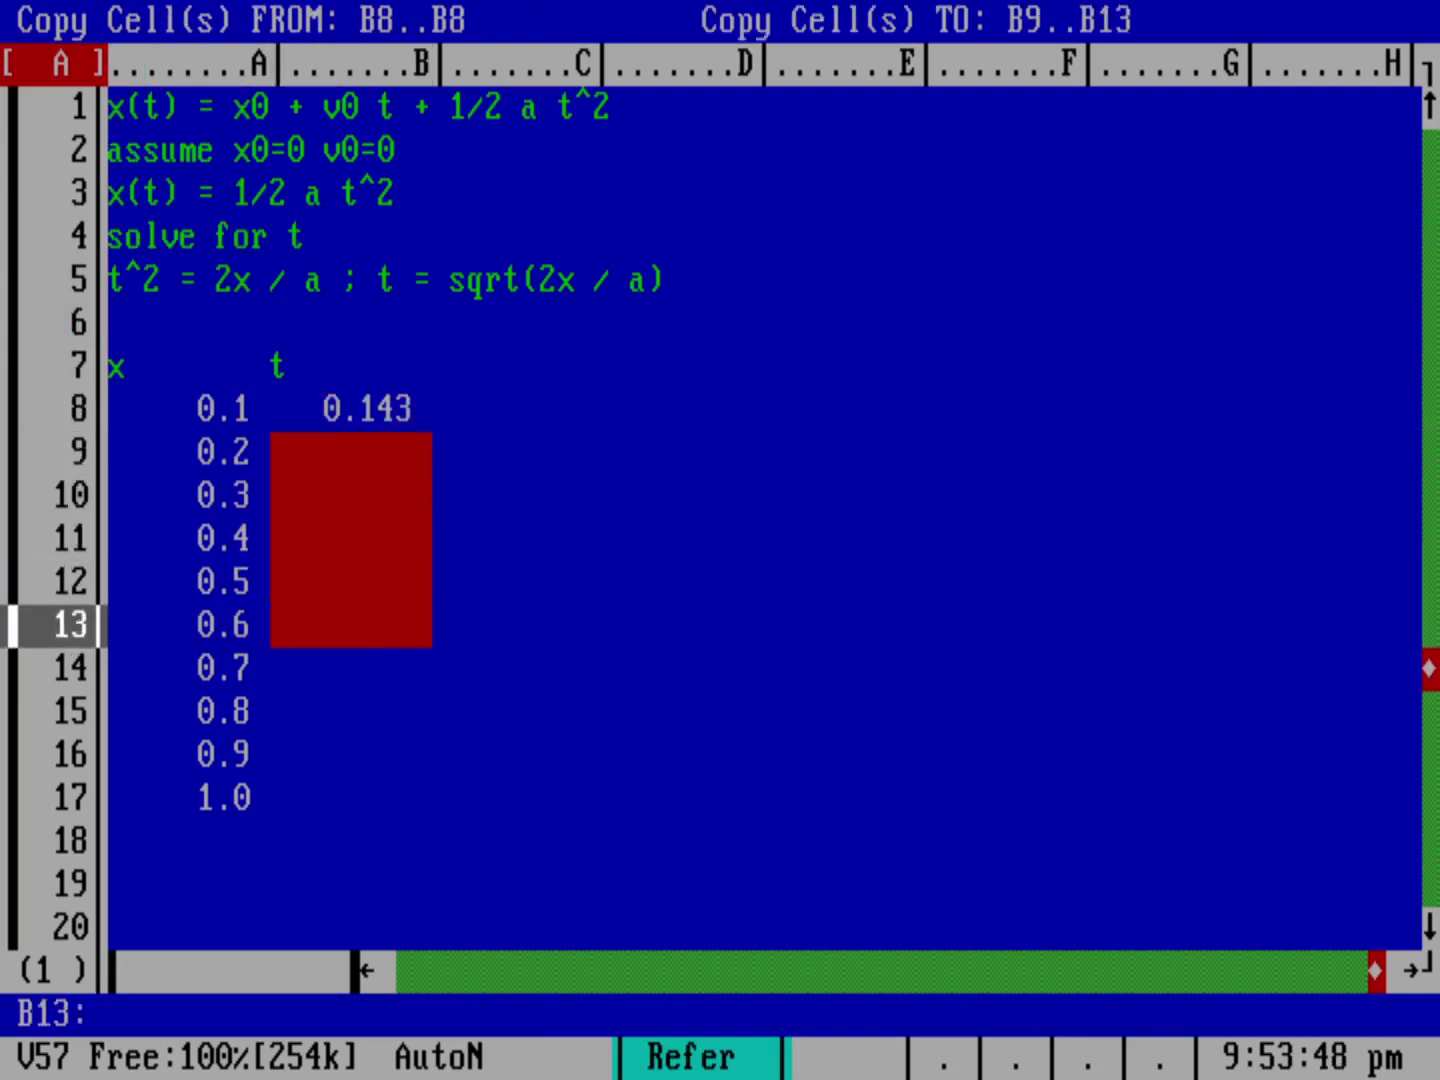
key("Down")
key("Down")
key("Down")
key("Down")
key("Return")
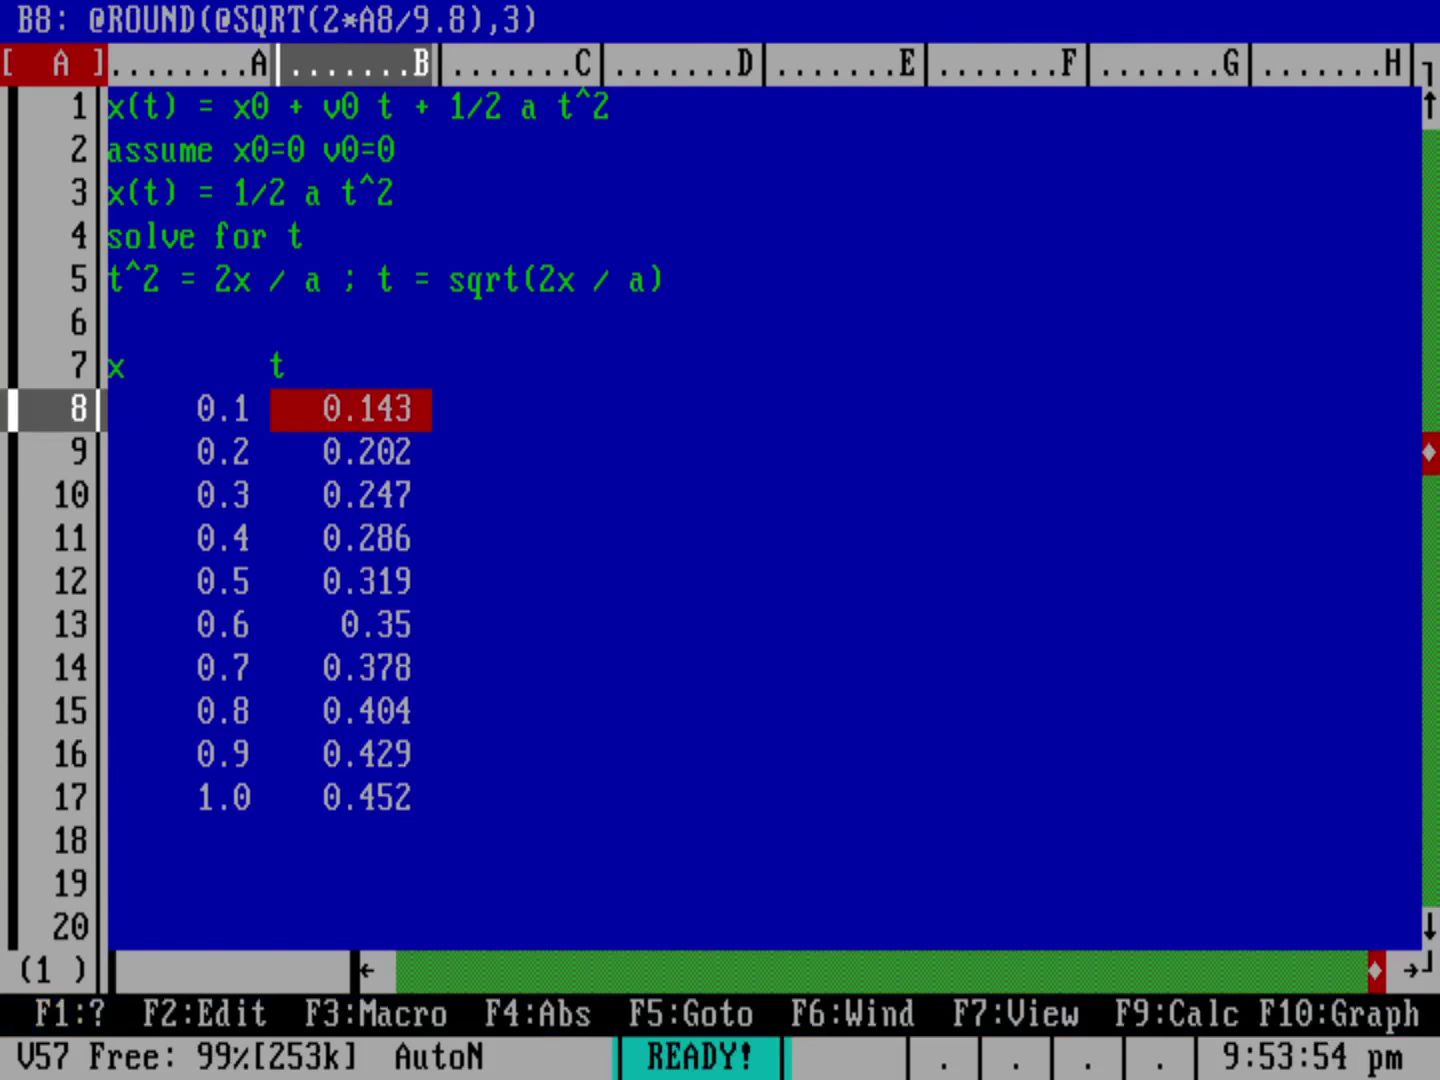
key("Down")
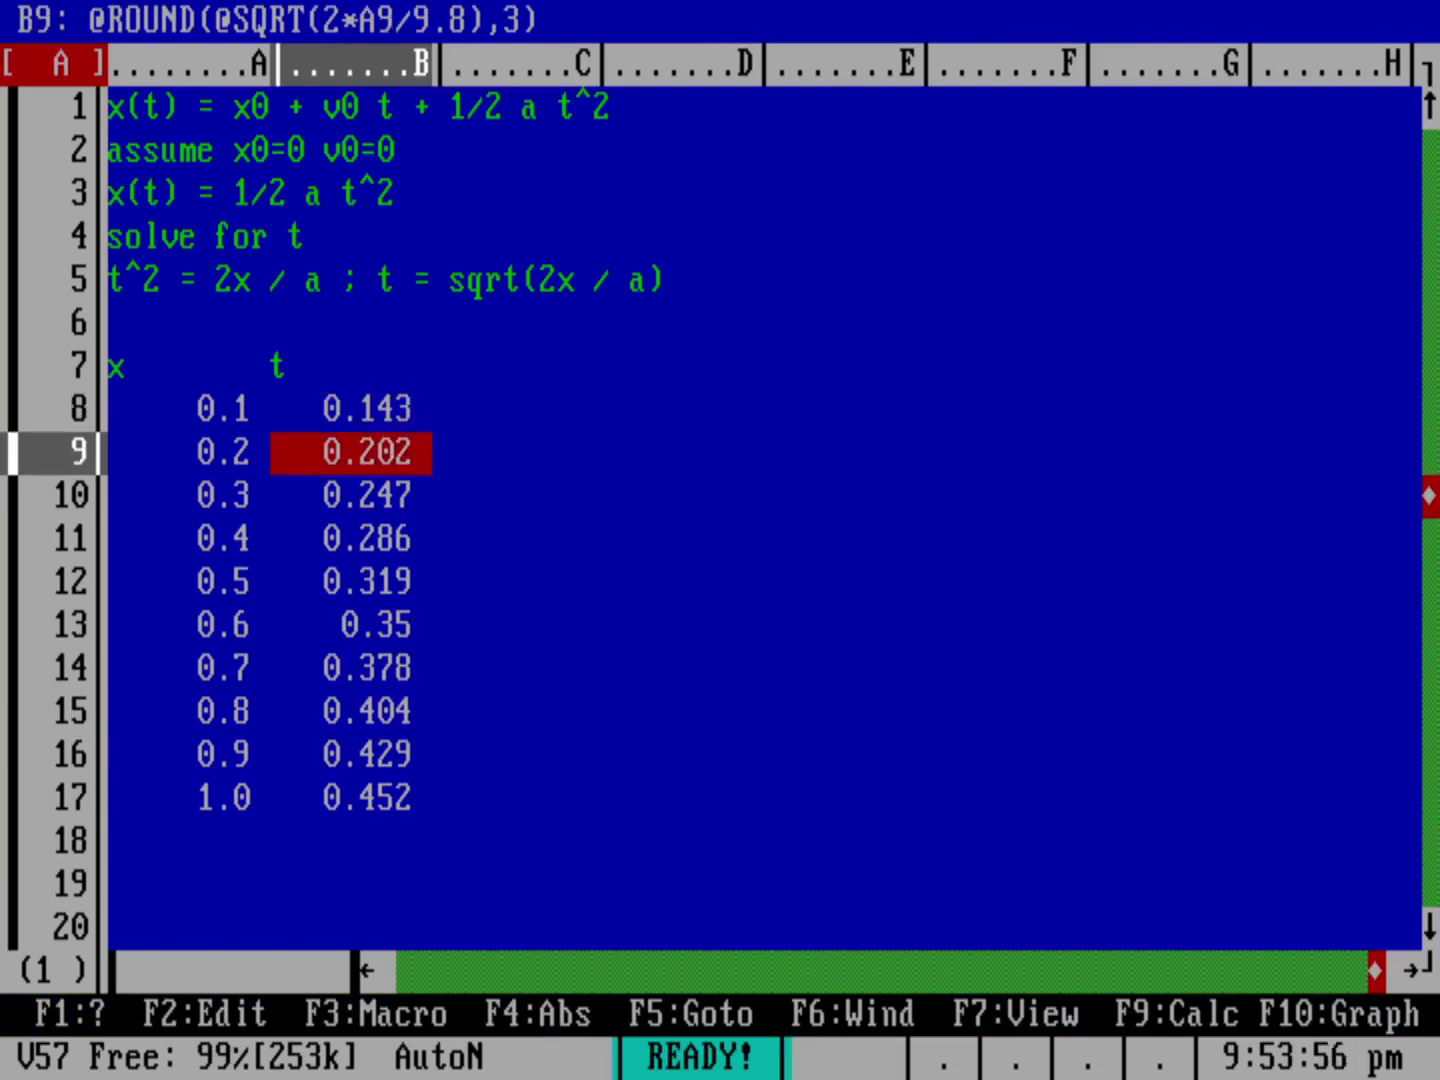
key("Down")
key("Down")
key("Down")
key("Down")
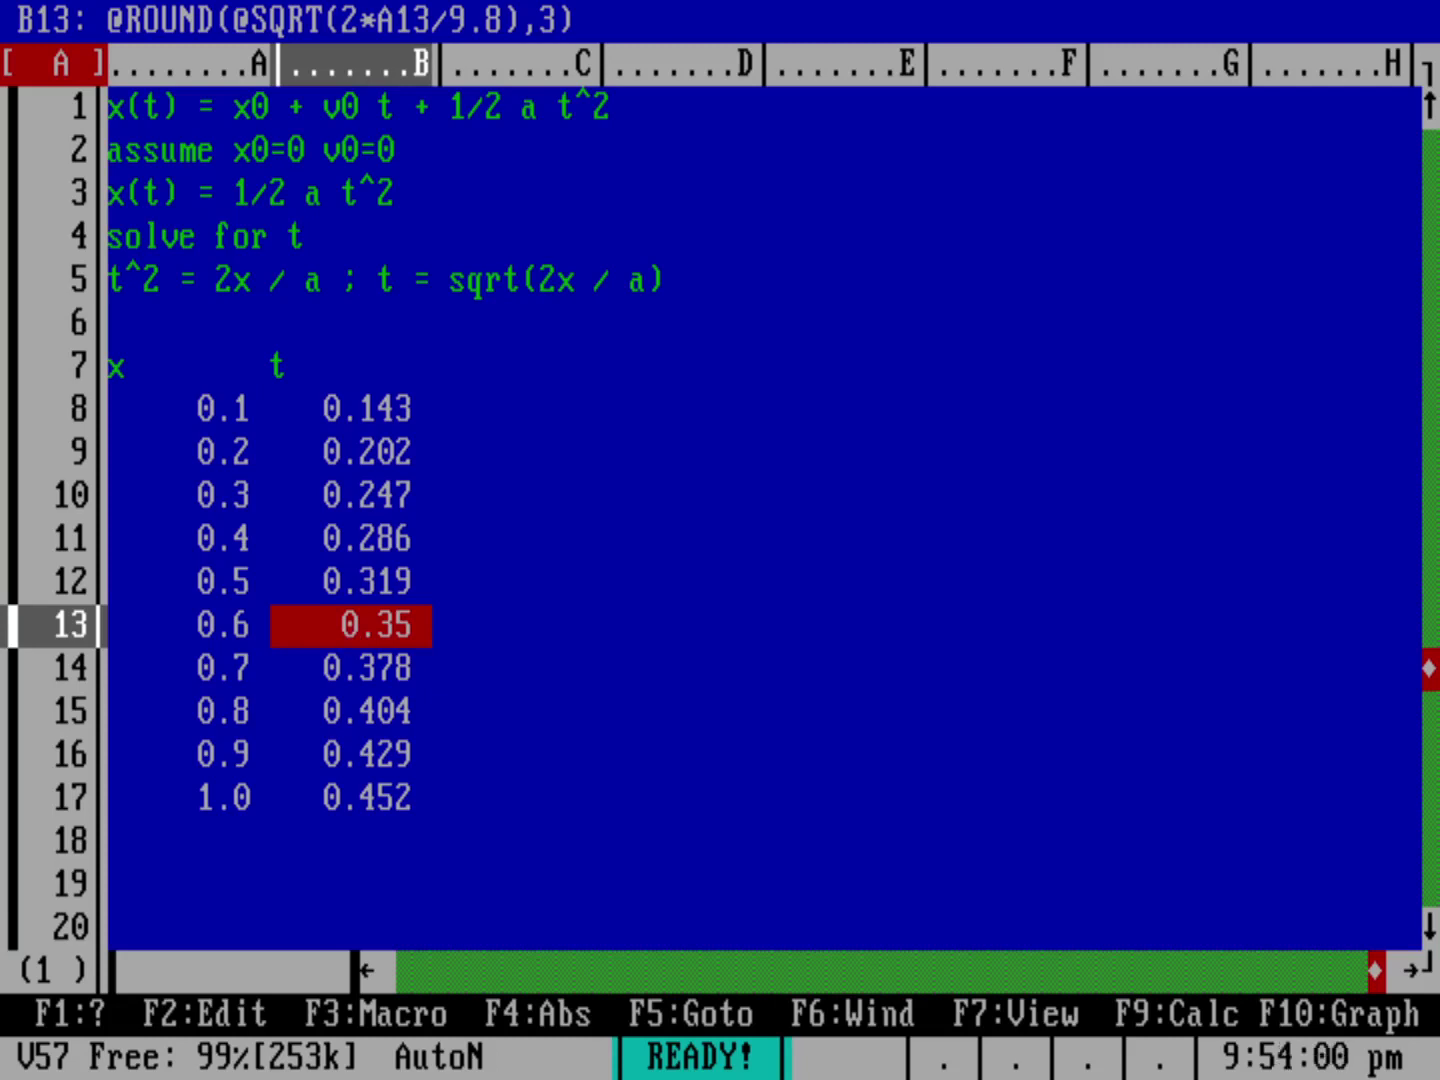
key("Up")
key("Up")
key("Up")
key("Up")
key("Up")
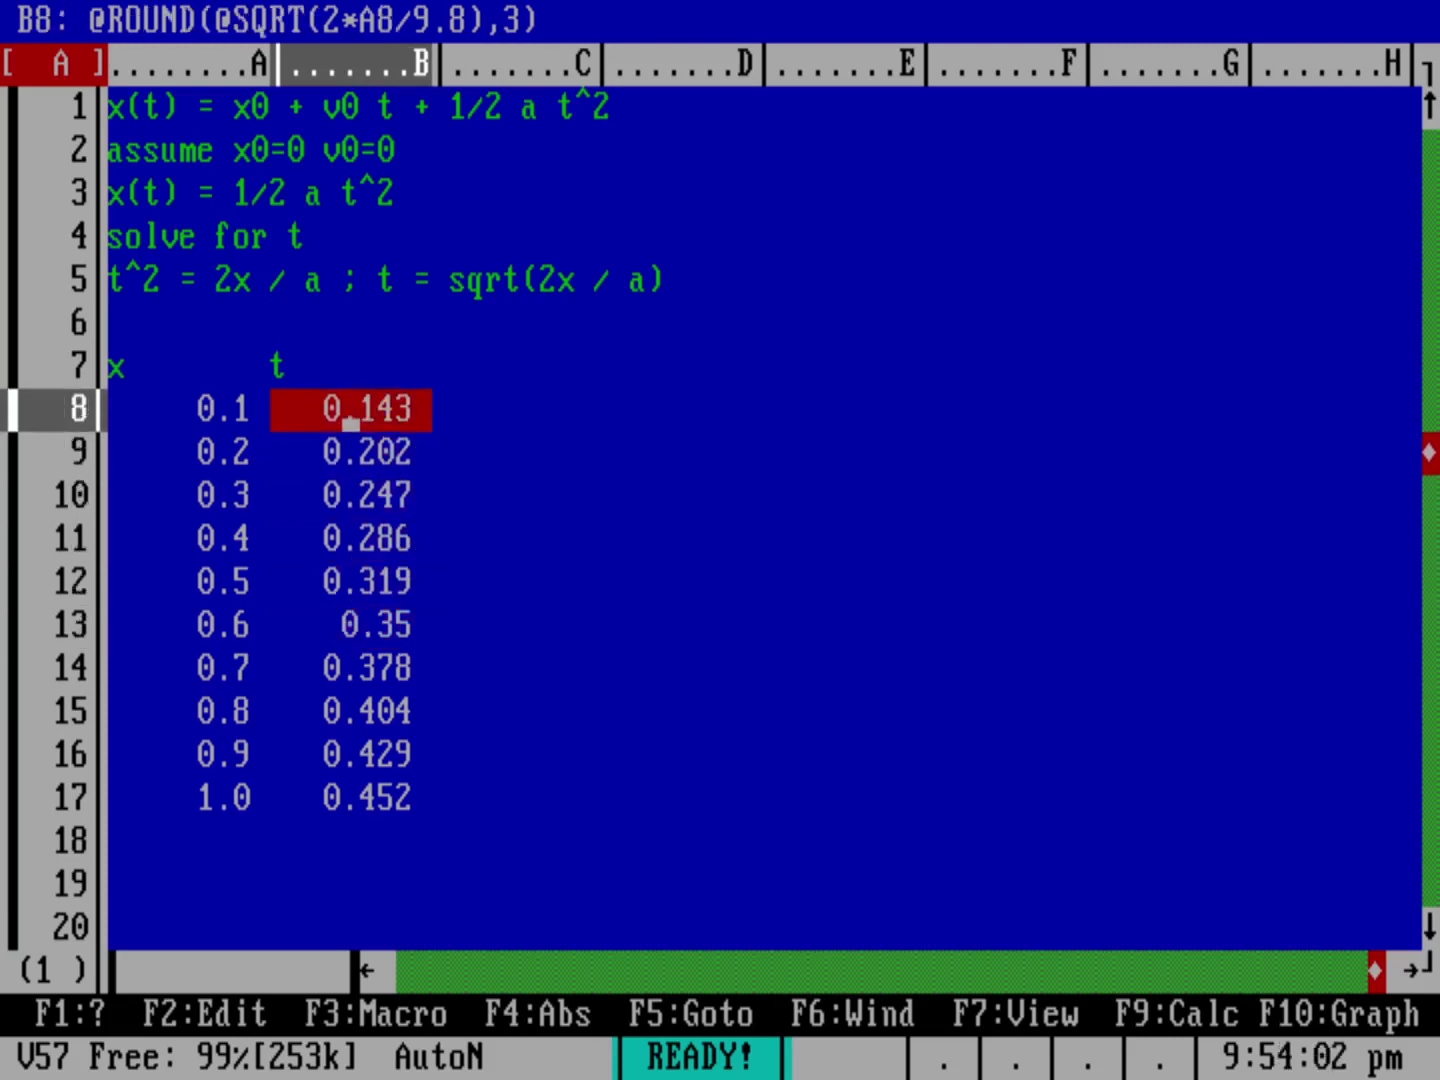
Step: Format B8–B17 as Fixed with 3 decimal places
key("slash")
key("r")
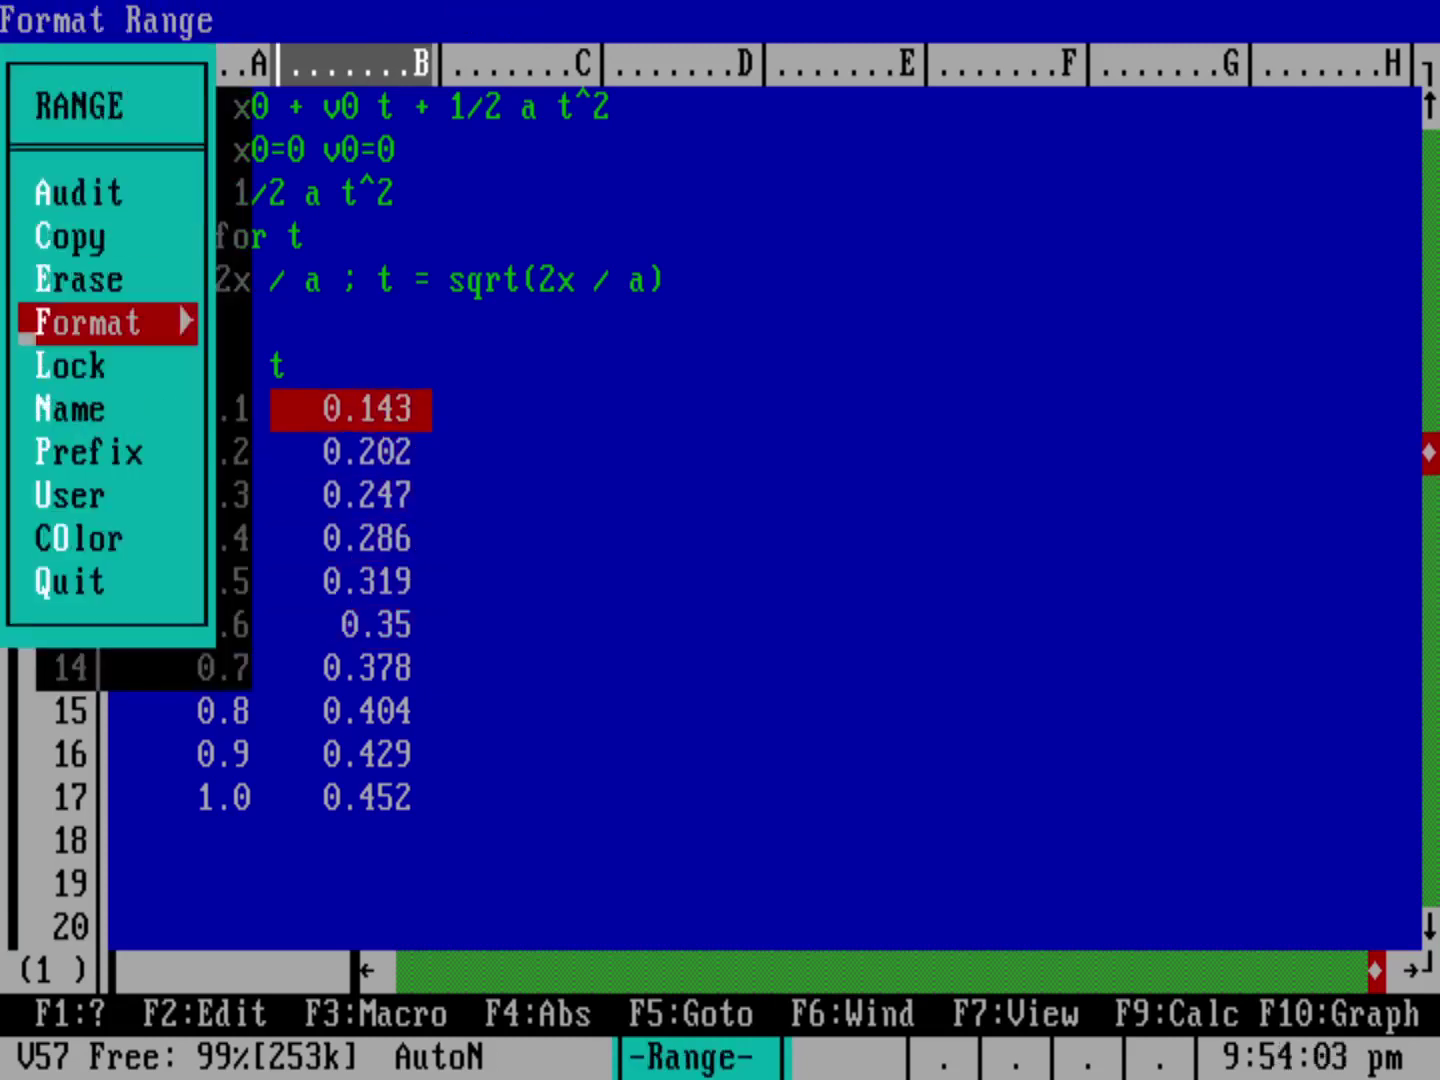
type("ff1")
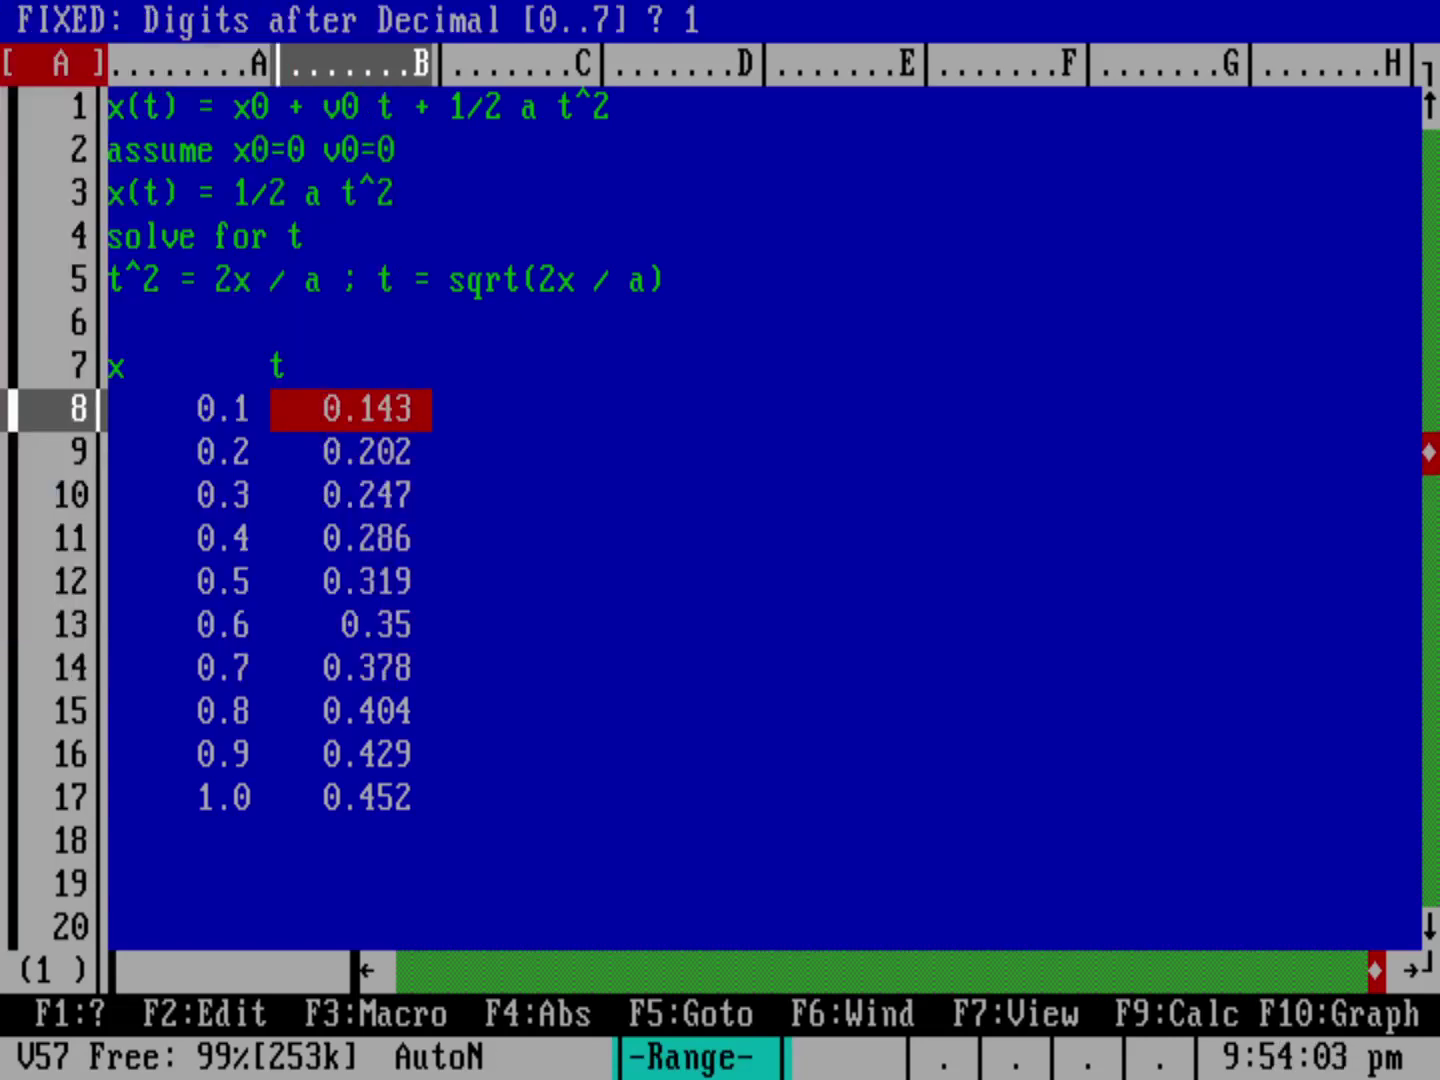
type("3")
key("Return")
key("Down")
key("Down")
key("Down")
key("Down")
key("Down")
key("Down")
key("Down")
key("Down")
key("Down")
key("Return")
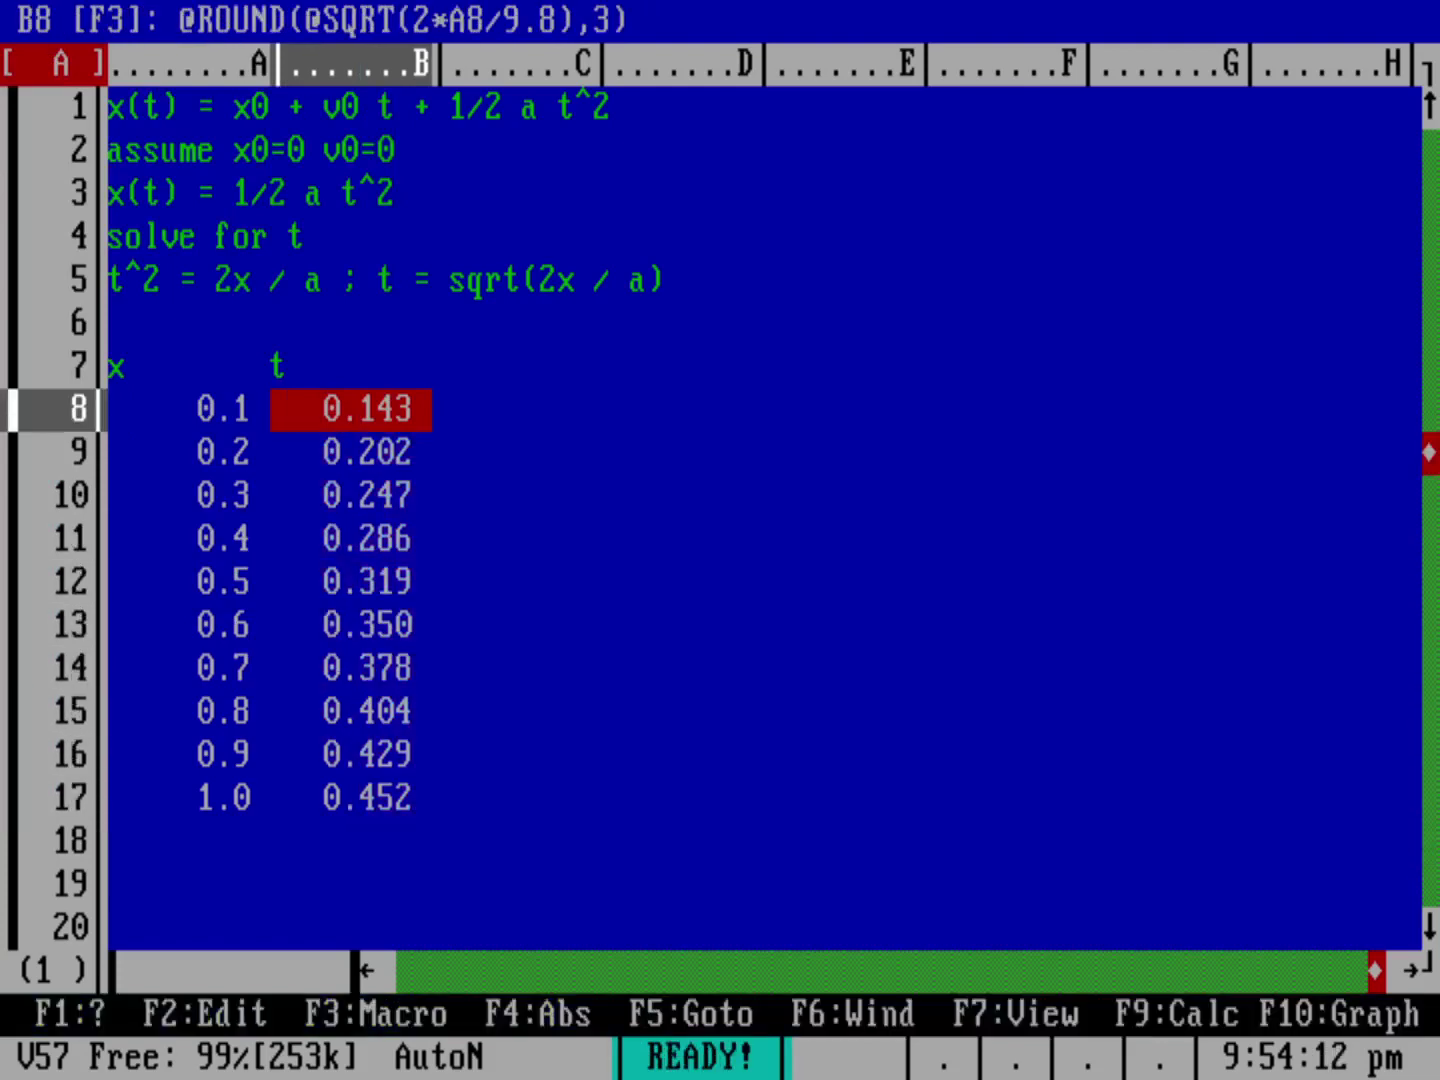
key("Up")
key("Right")
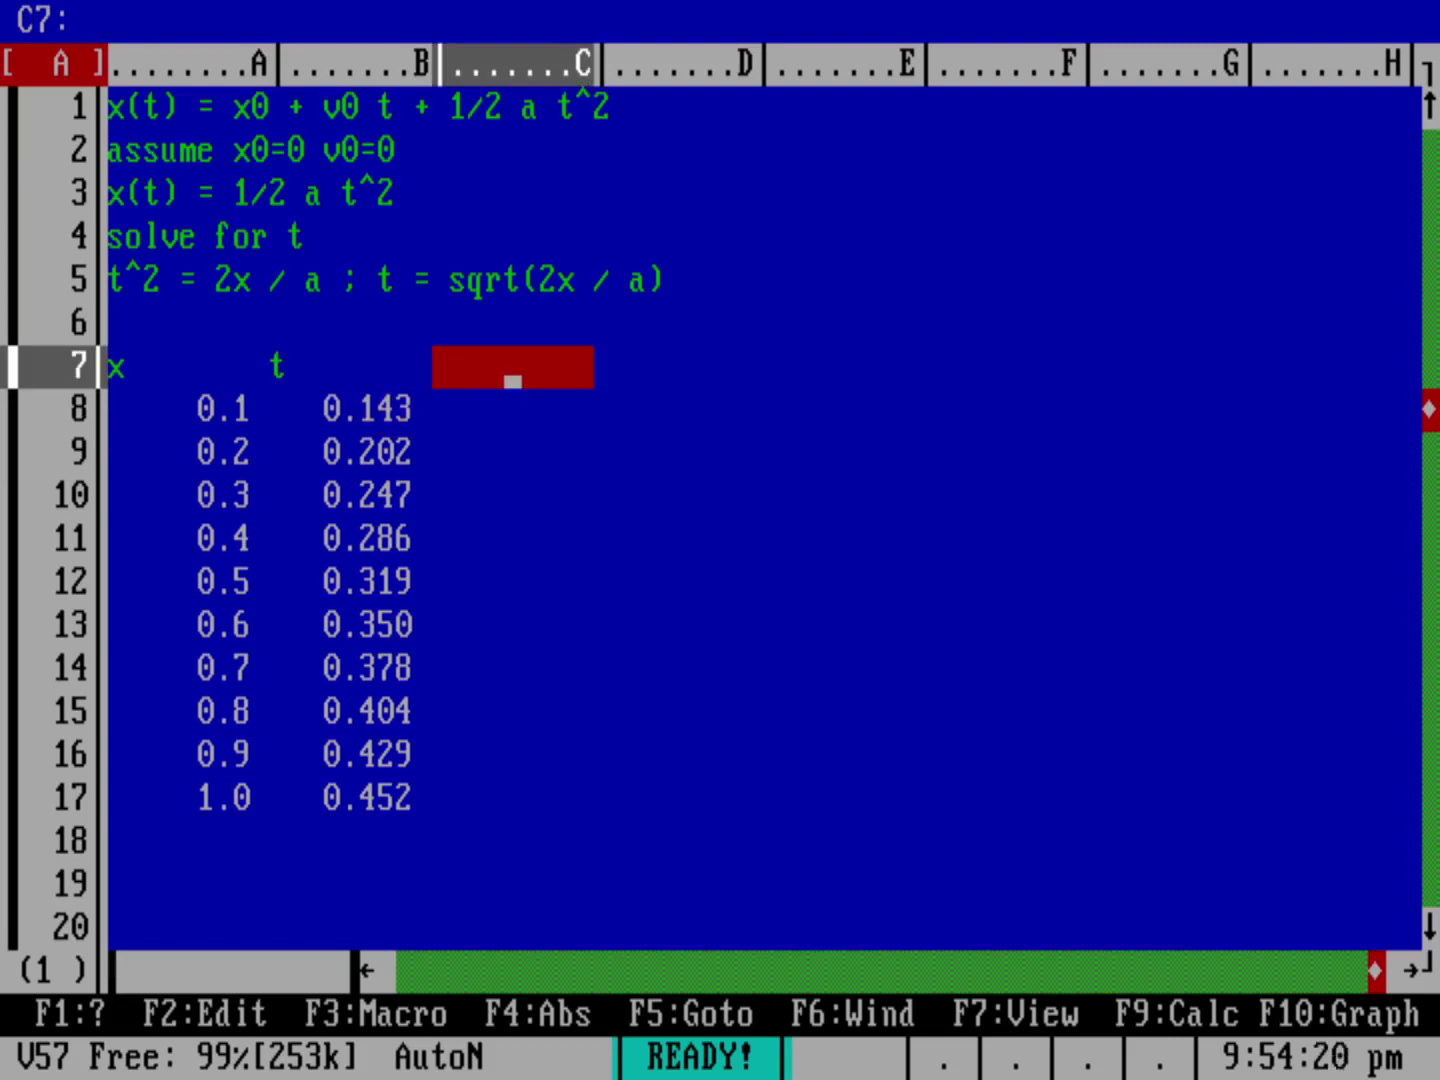
type("@RAND")
key("Return")
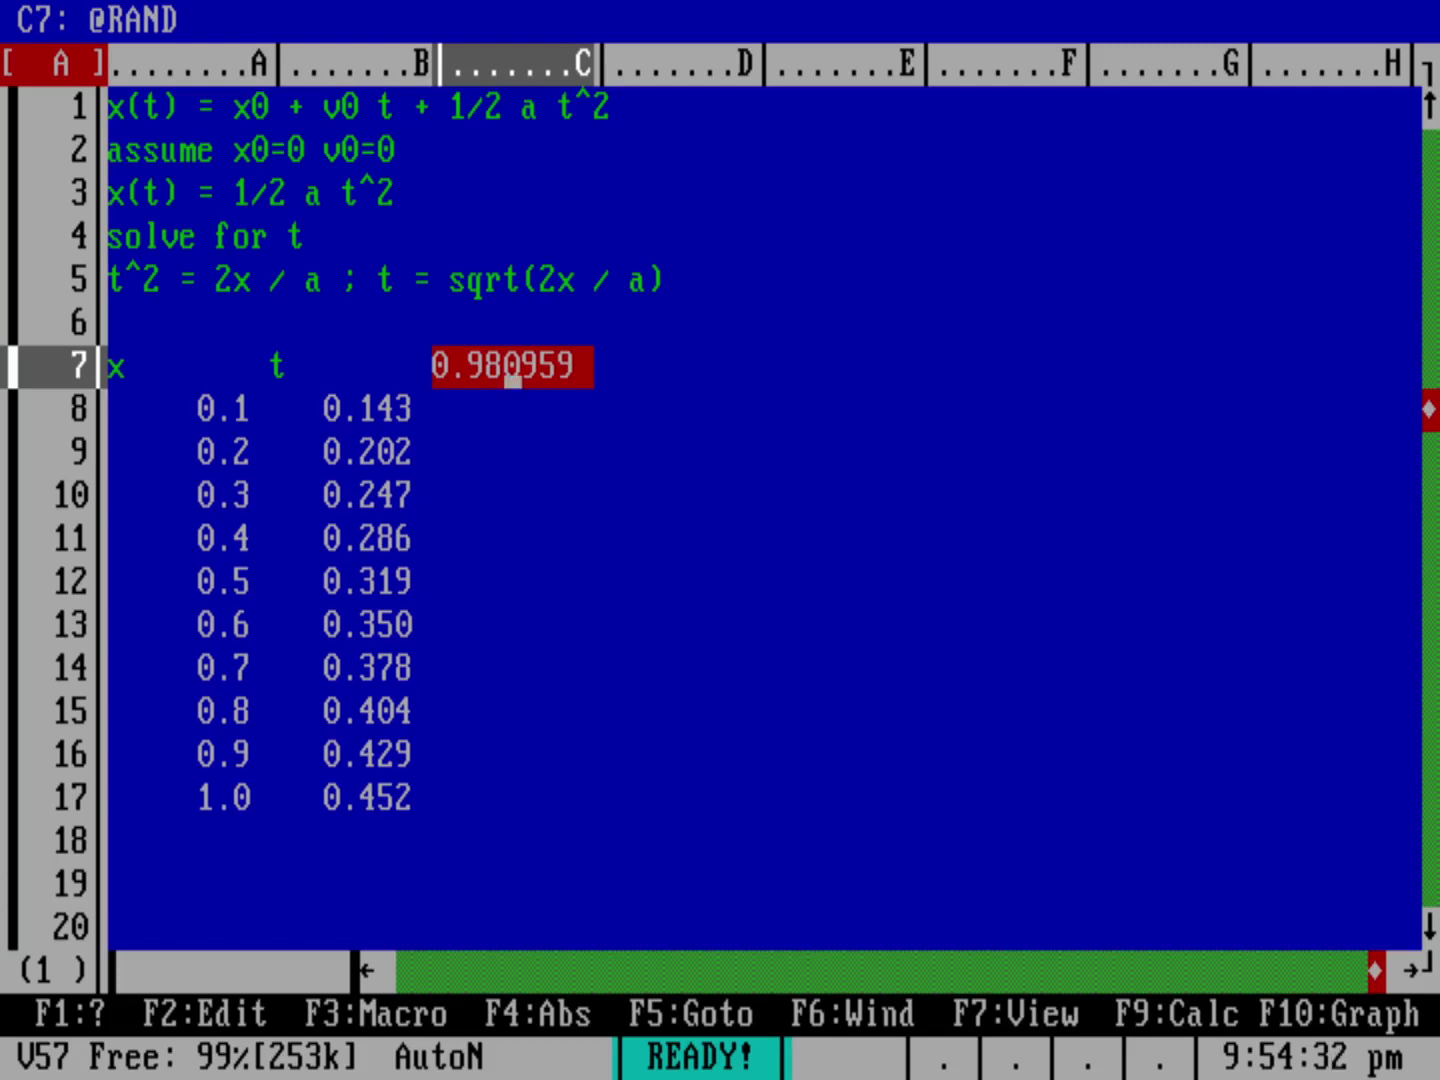
key("F9")
key("F9")
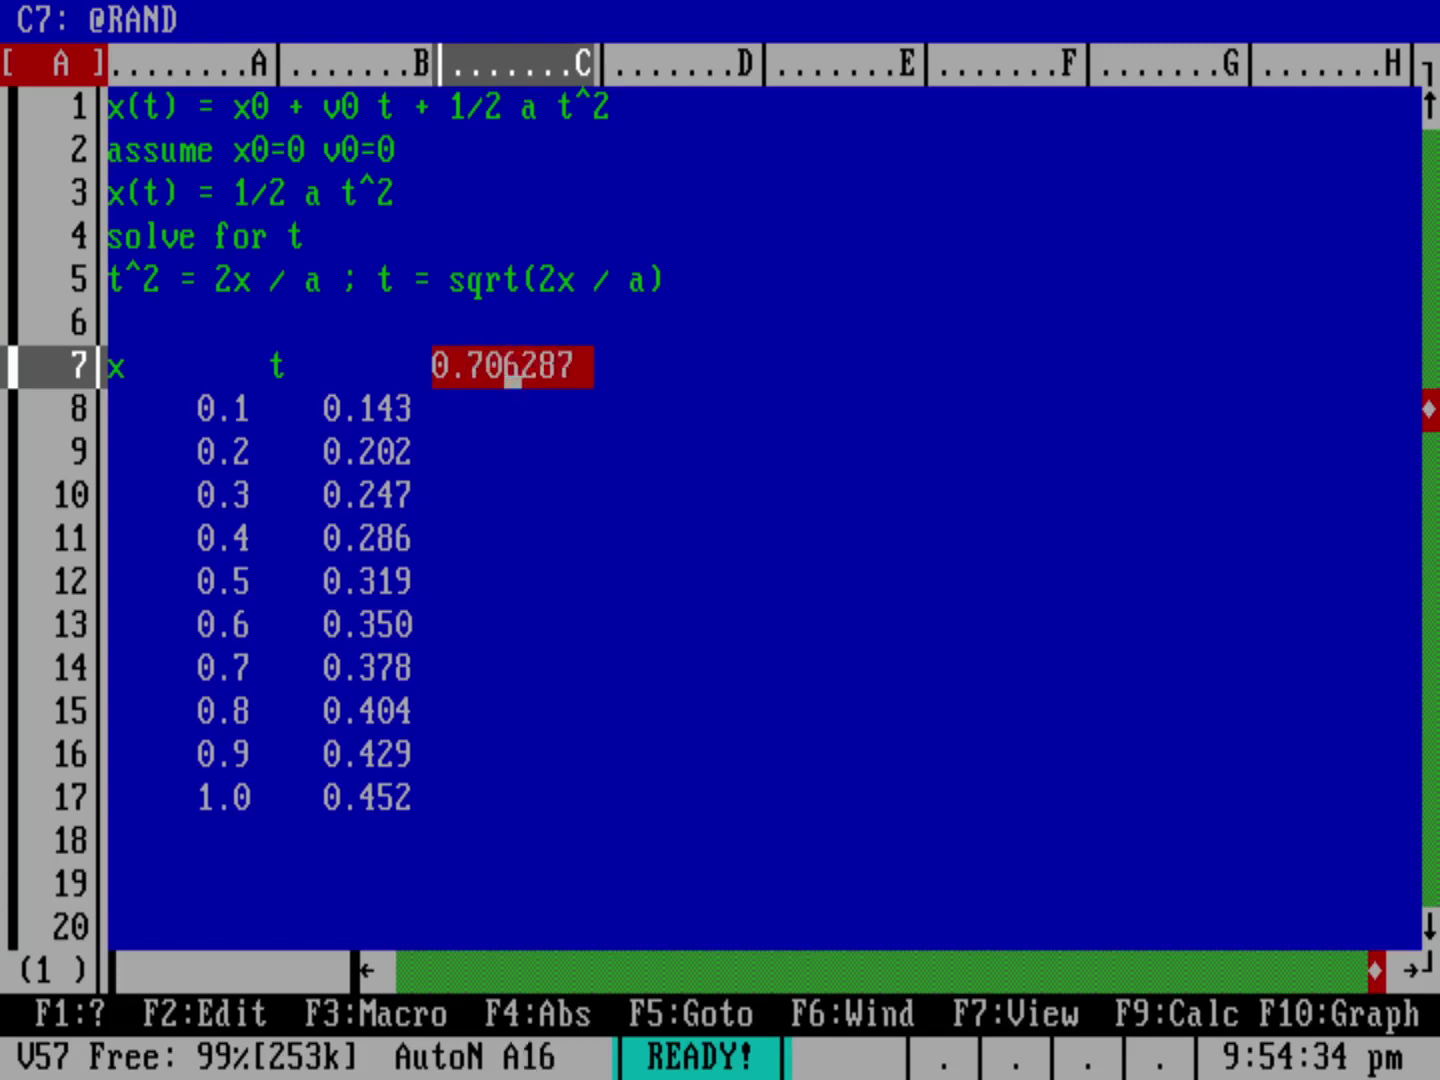
key("F9")
key("F9")
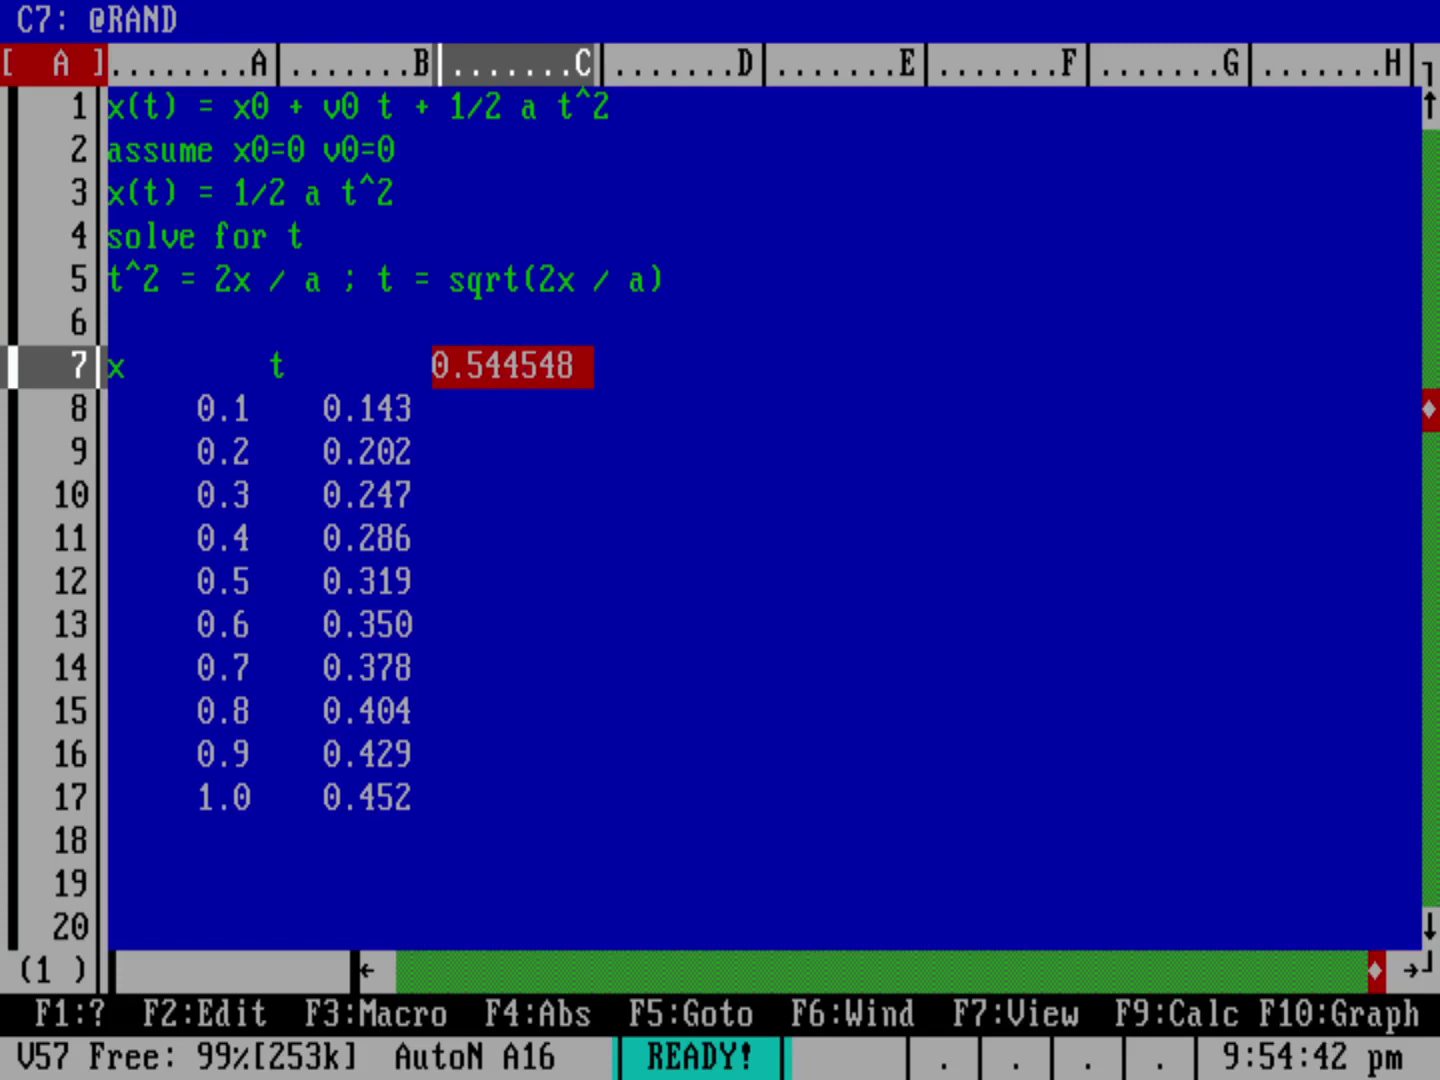
type("@")
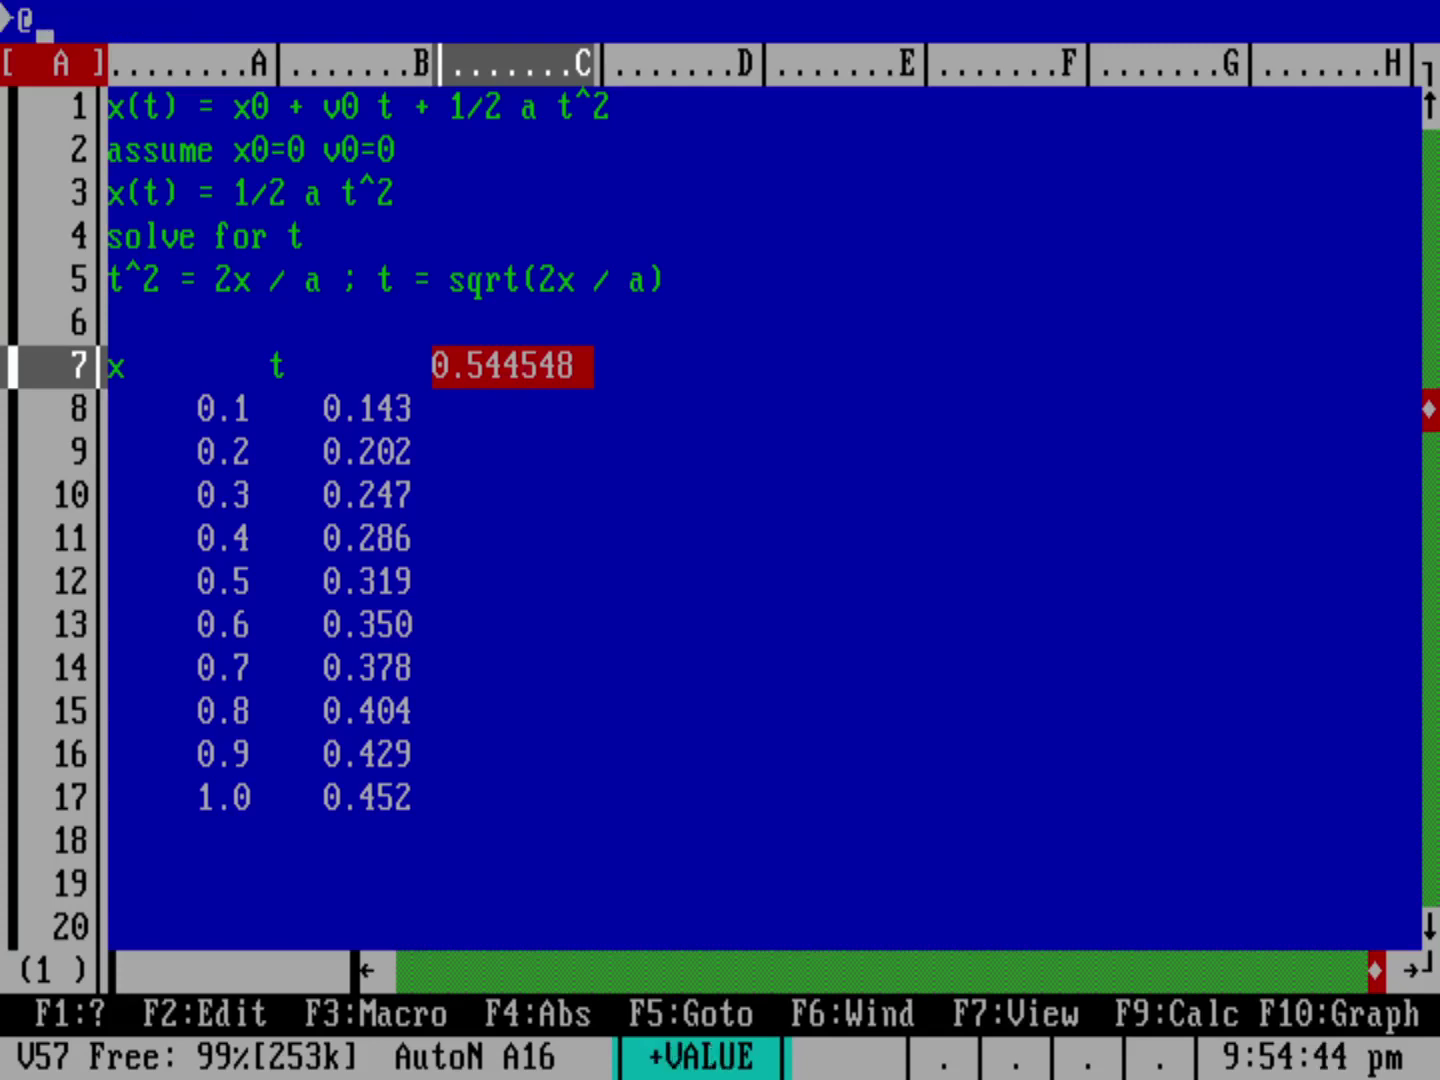
type("RAND/100")
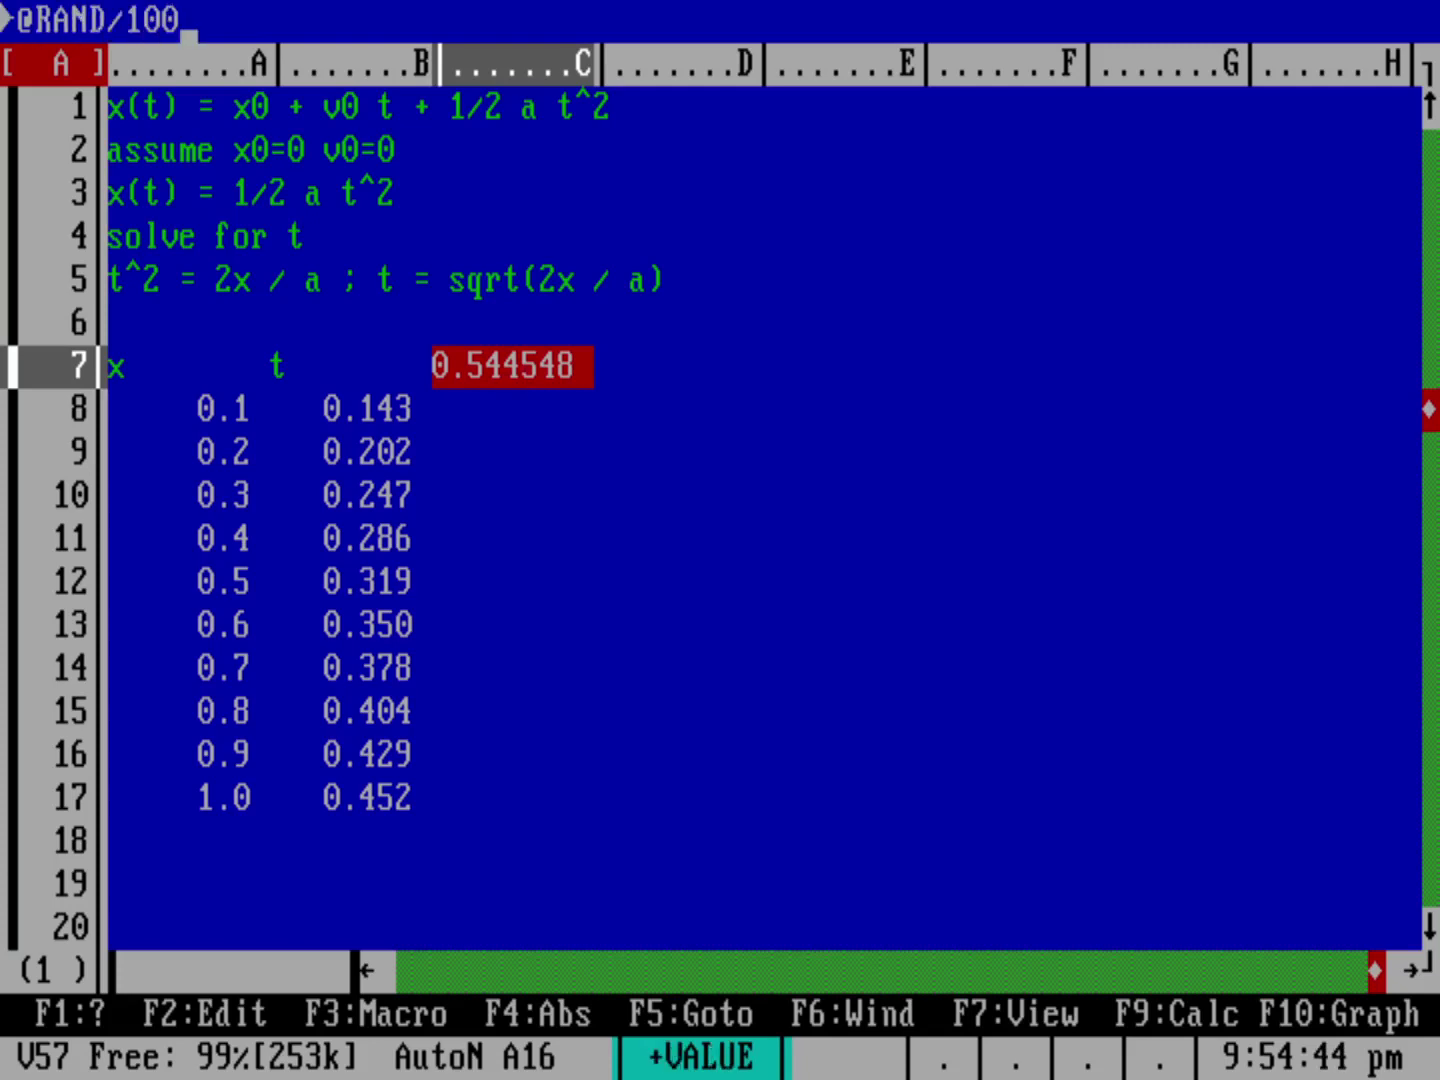
key("Return")
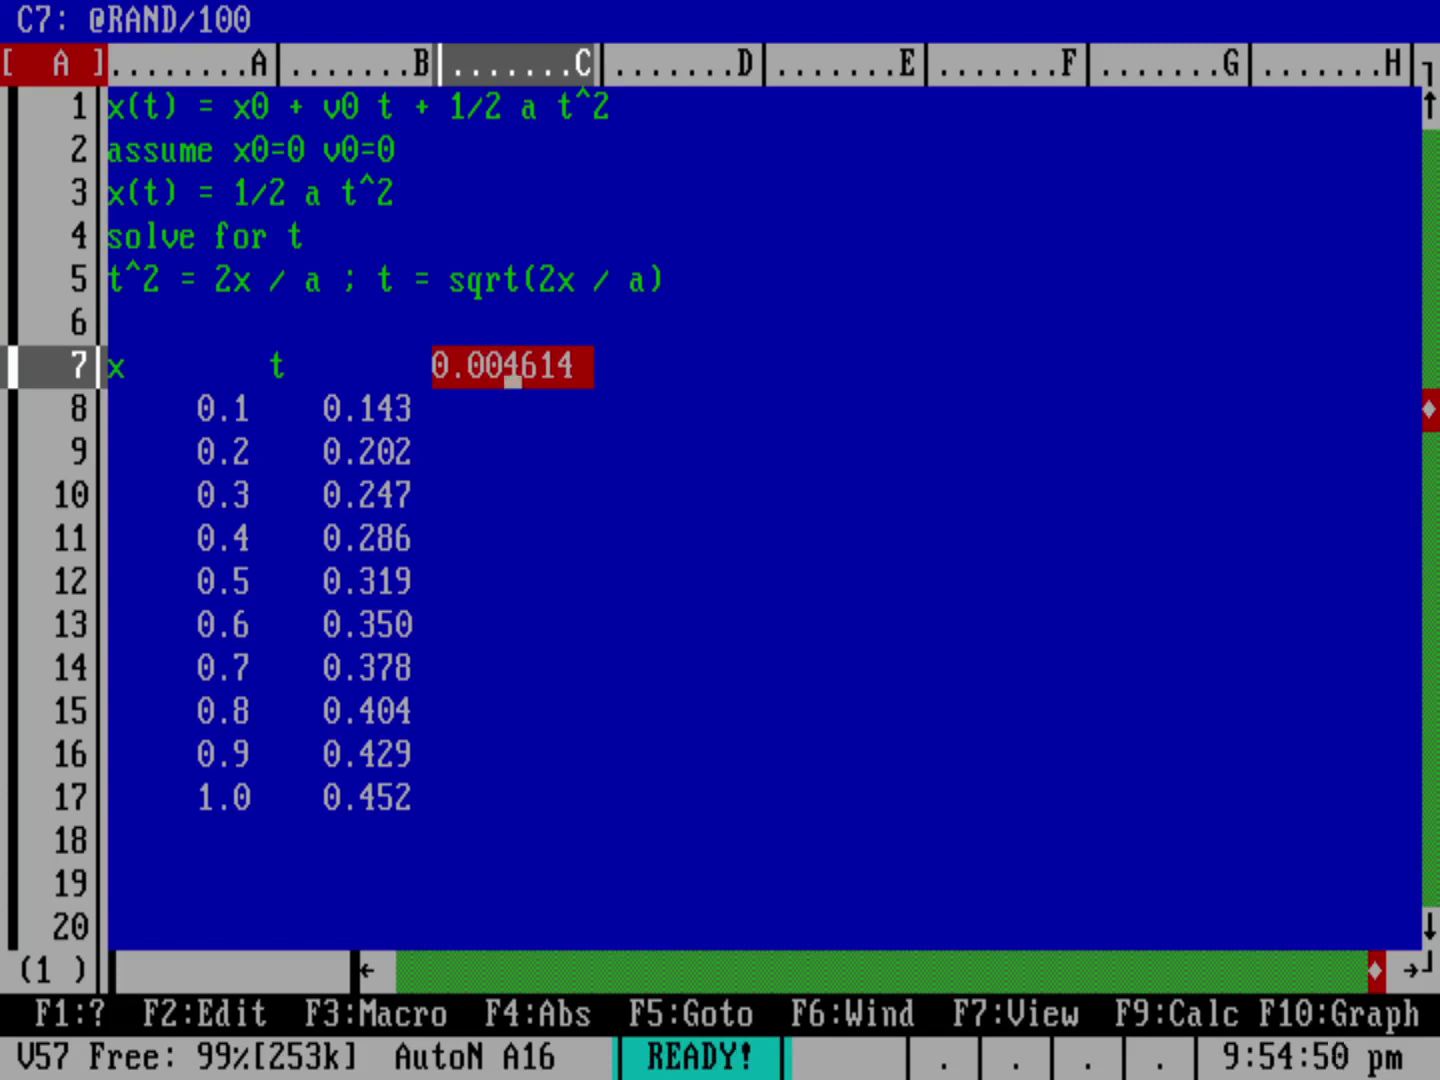
key("F9")
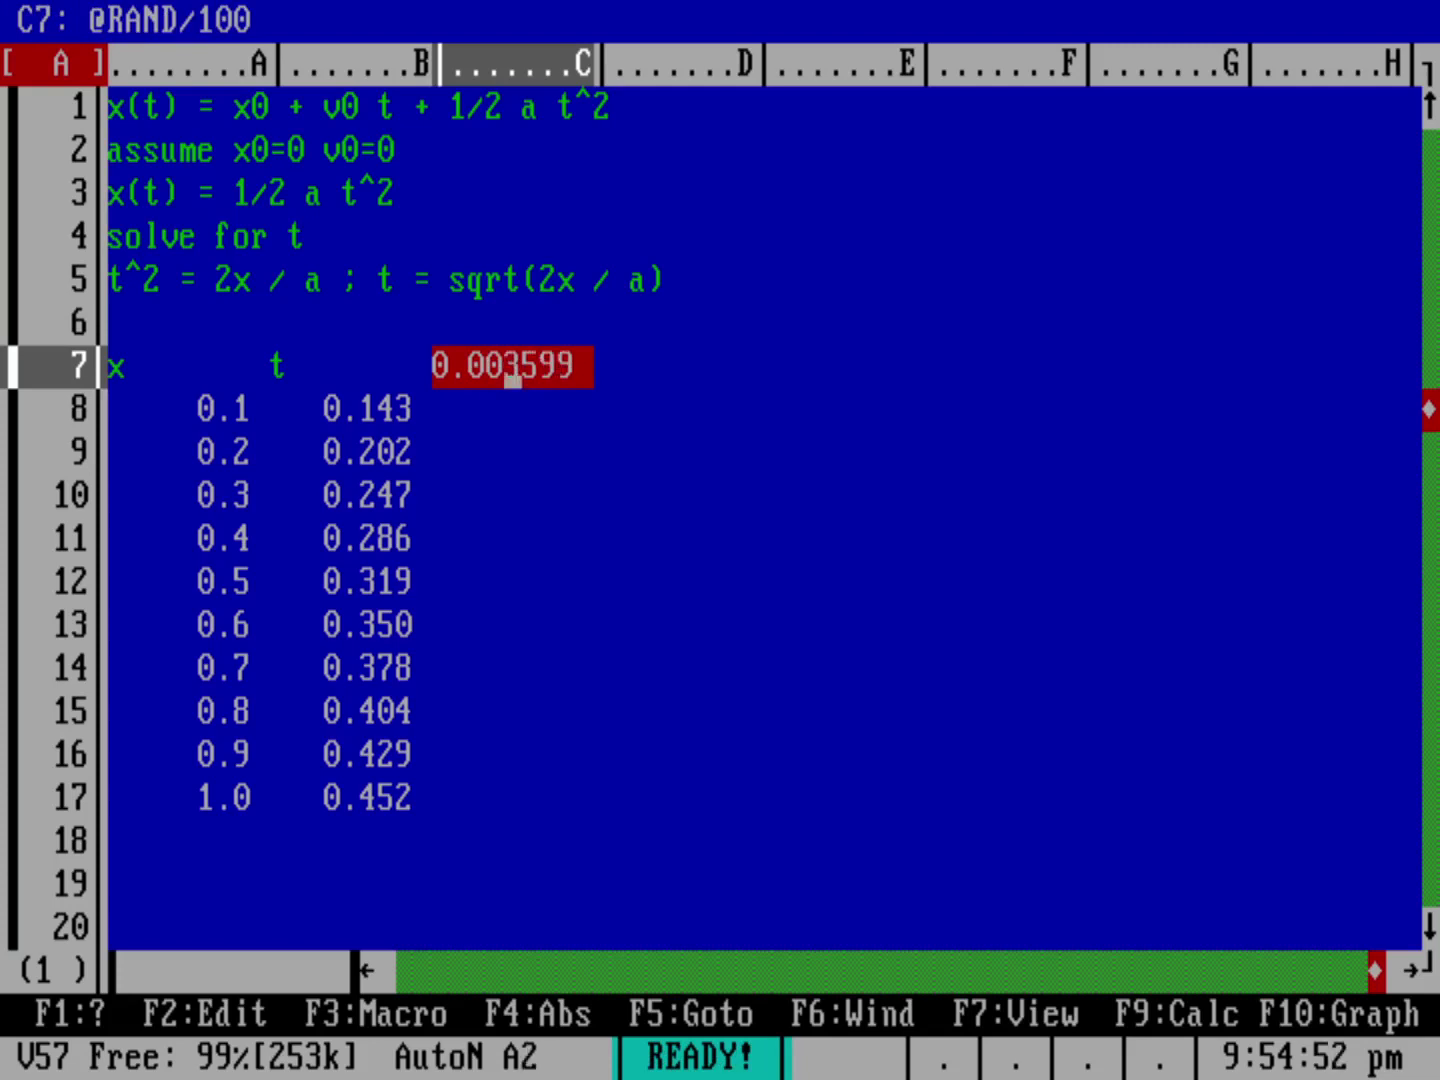
key("F9")
key("F9")
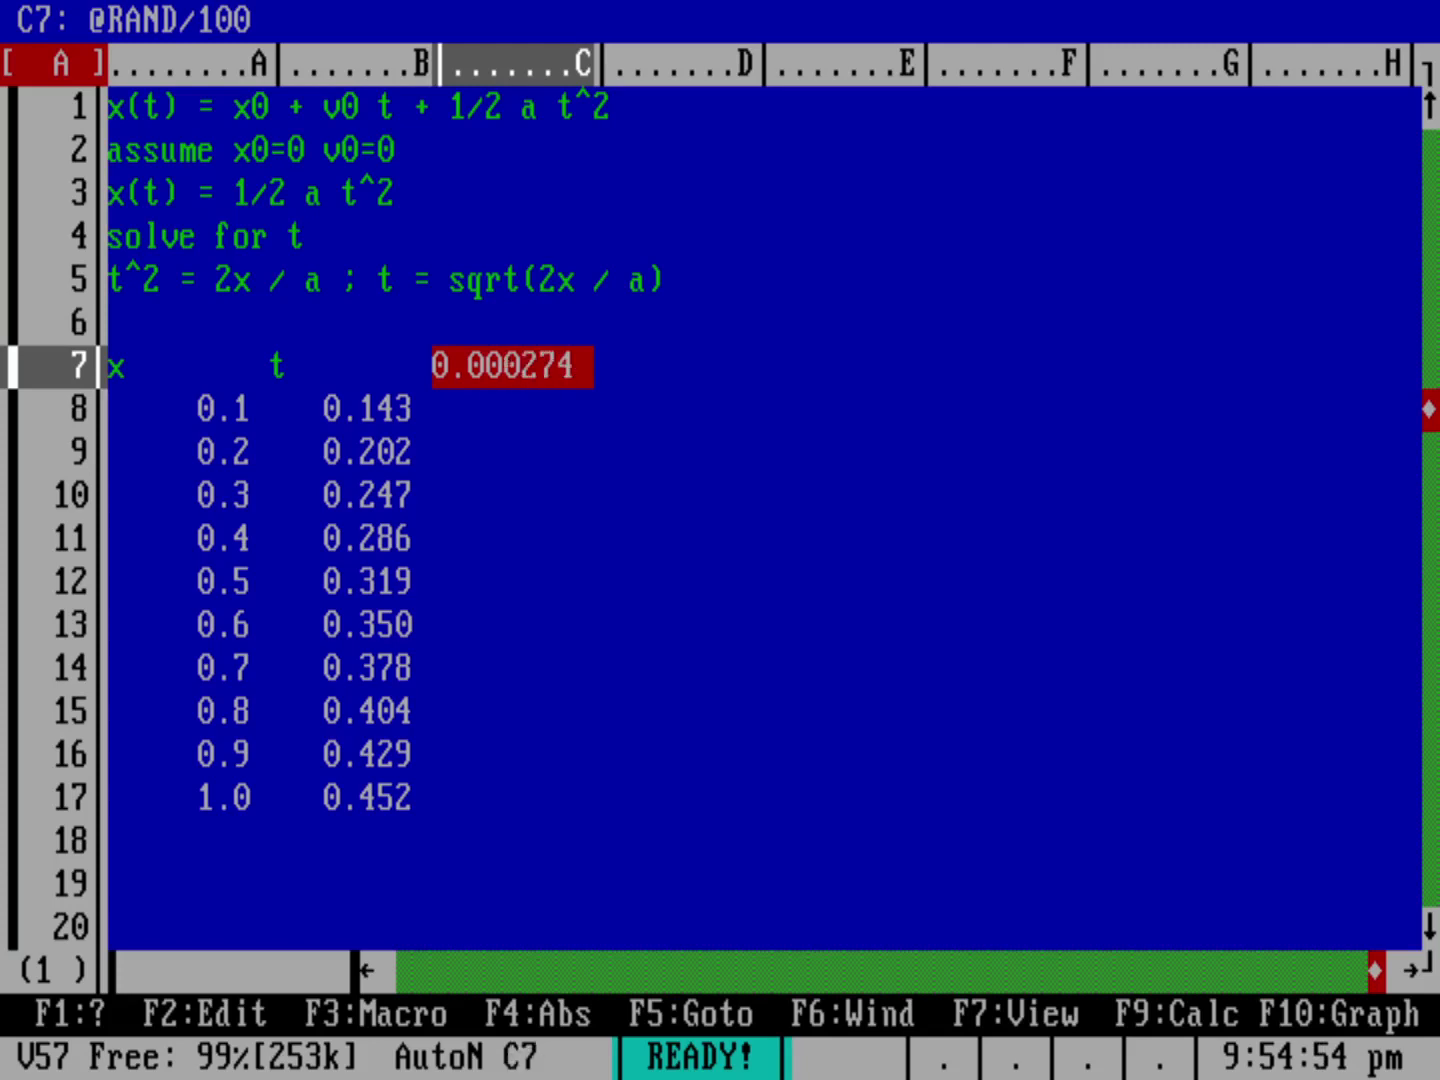
key("F9")
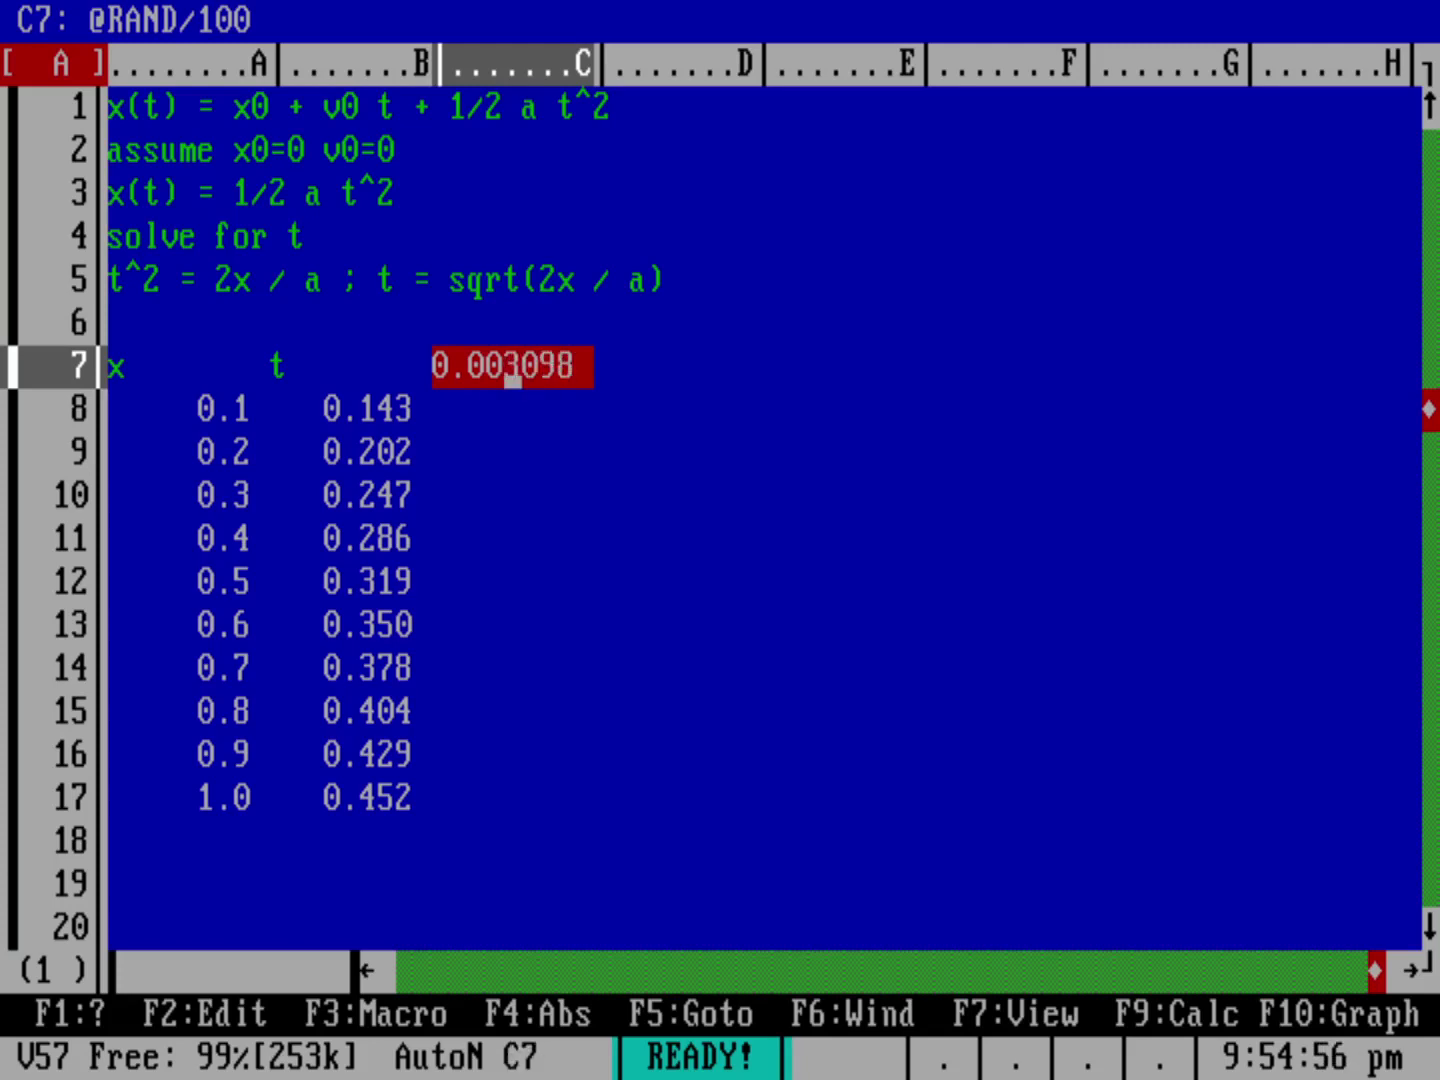
type("t+err")
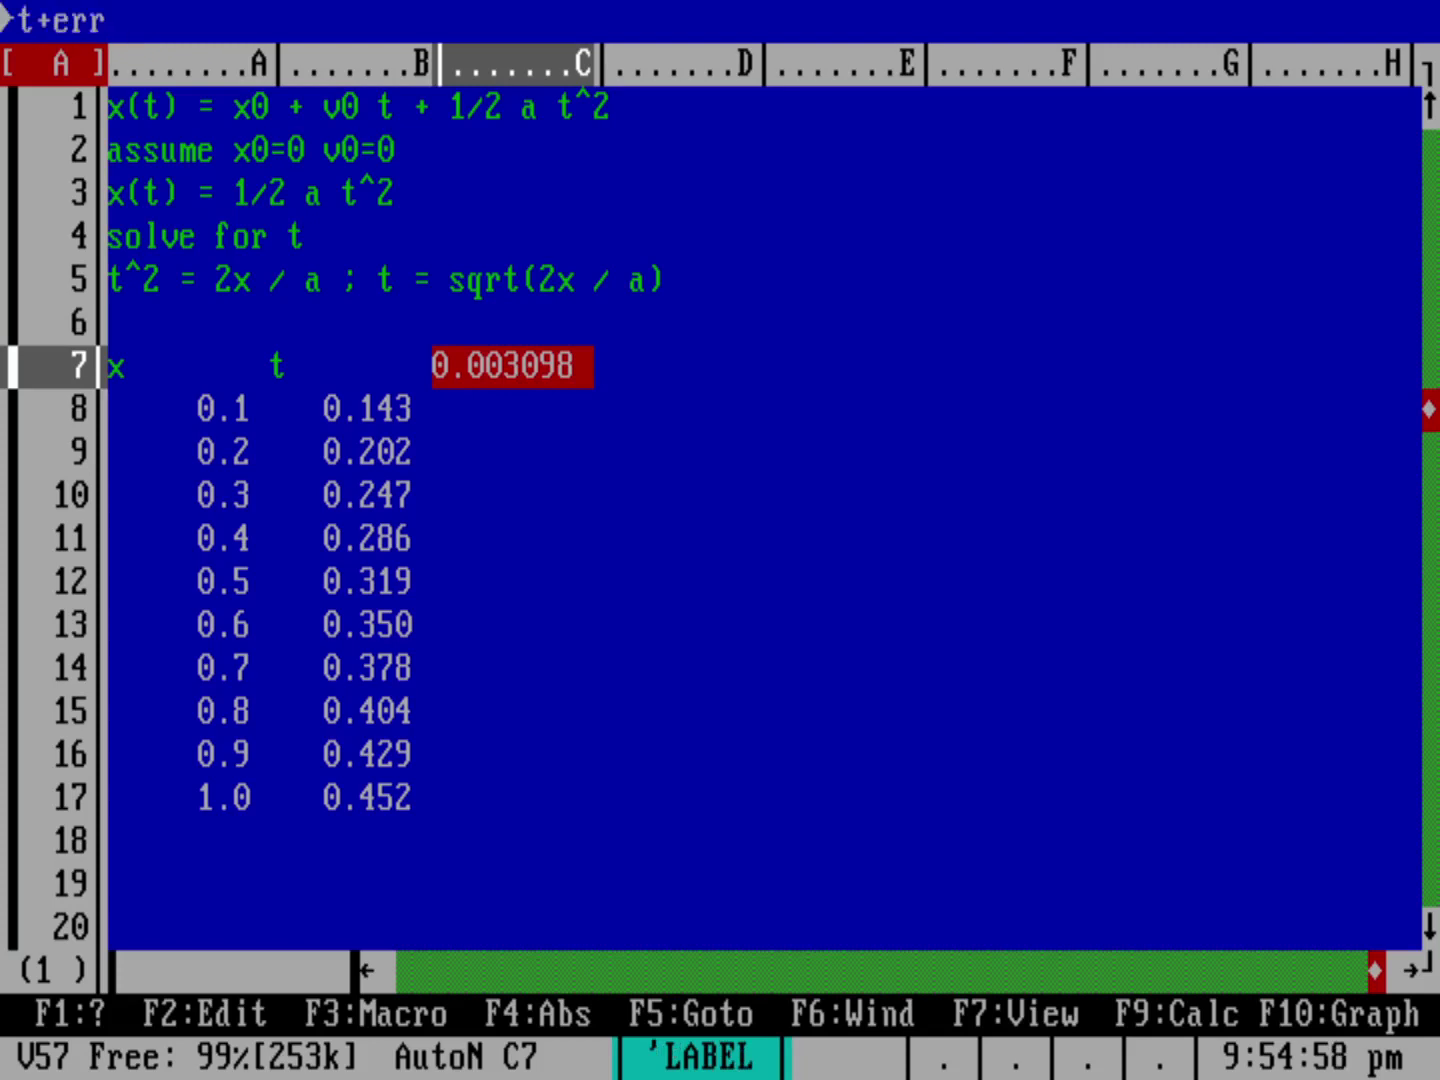
key("Return")
key("Down")
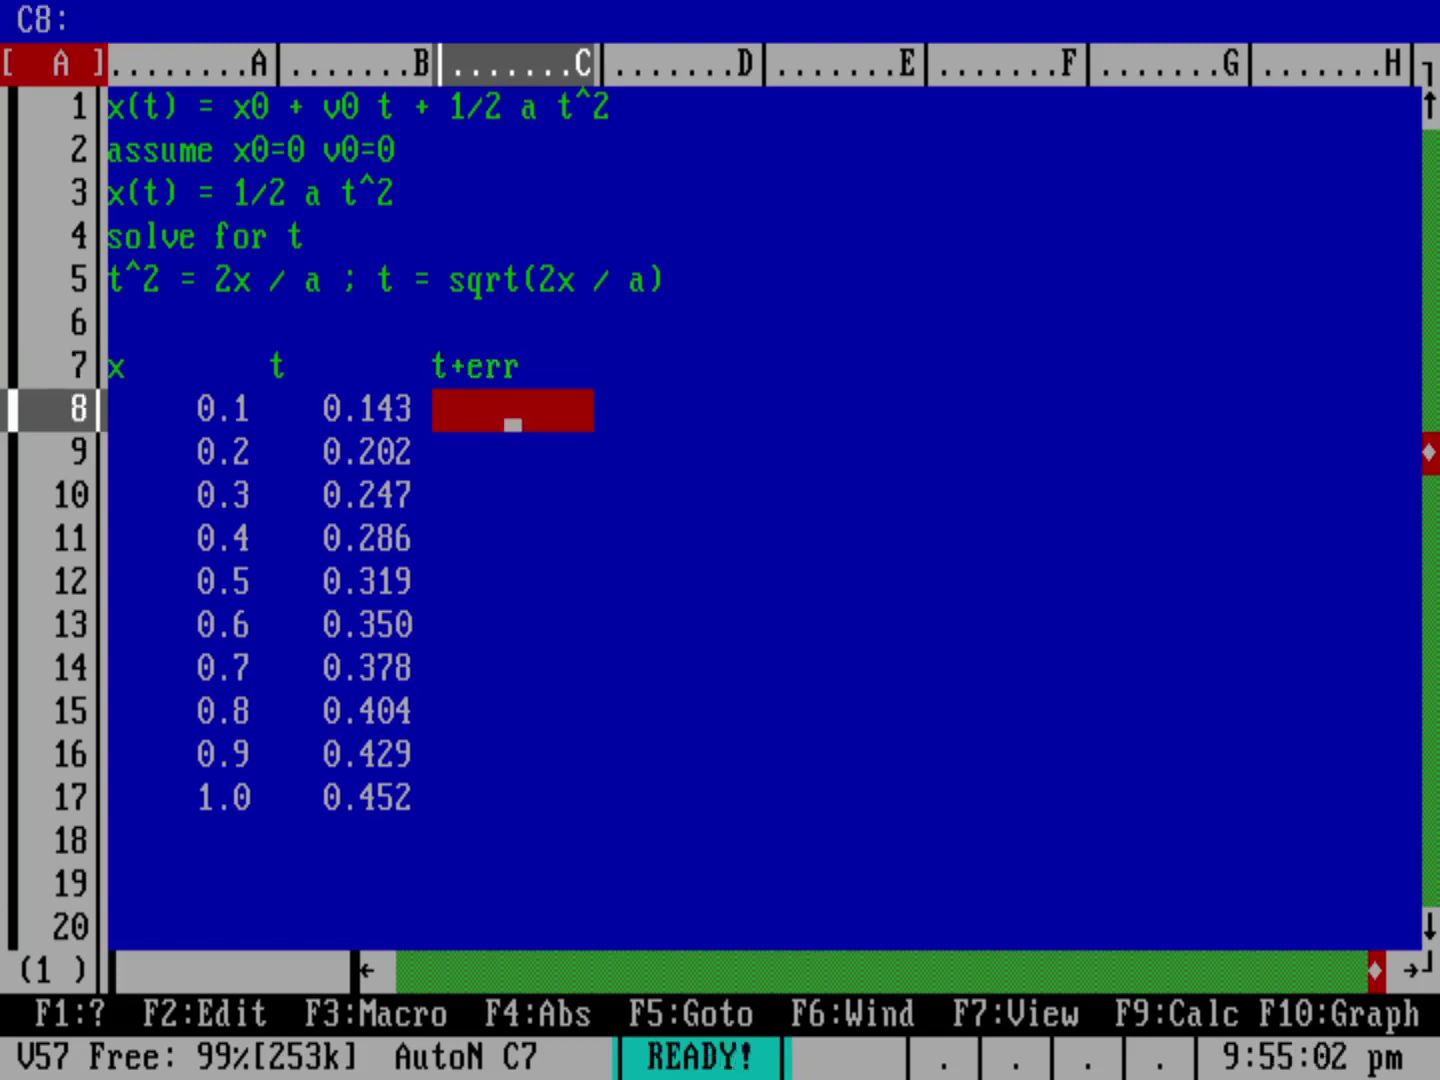
type("+B8")
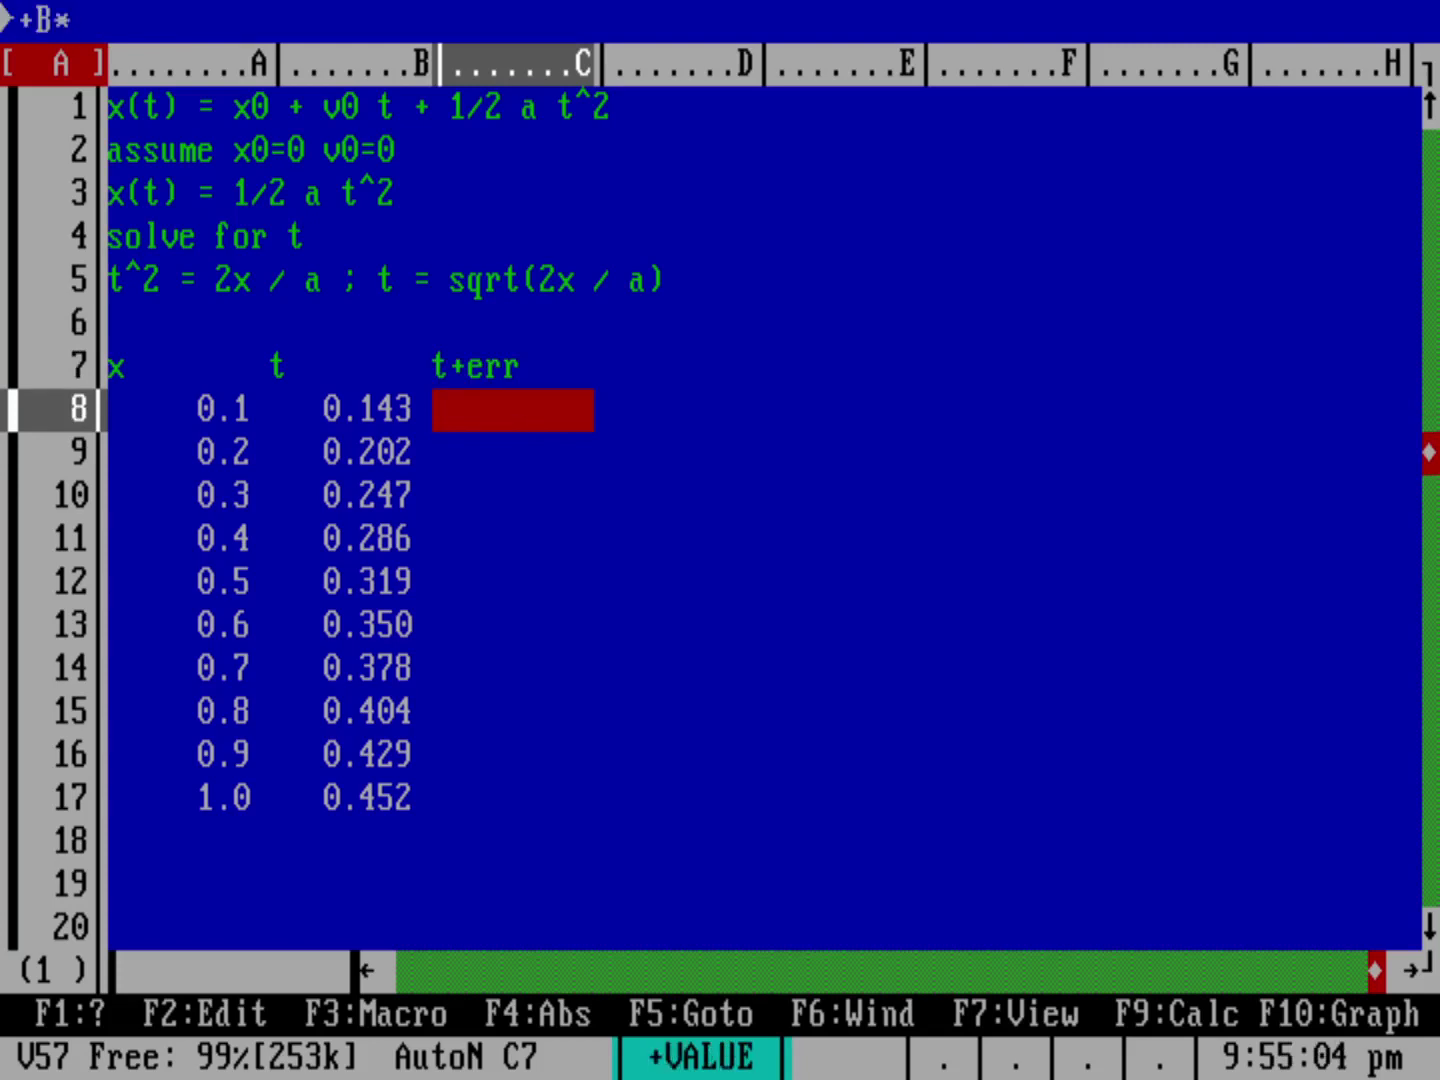
type("+")
type("@ROUND")
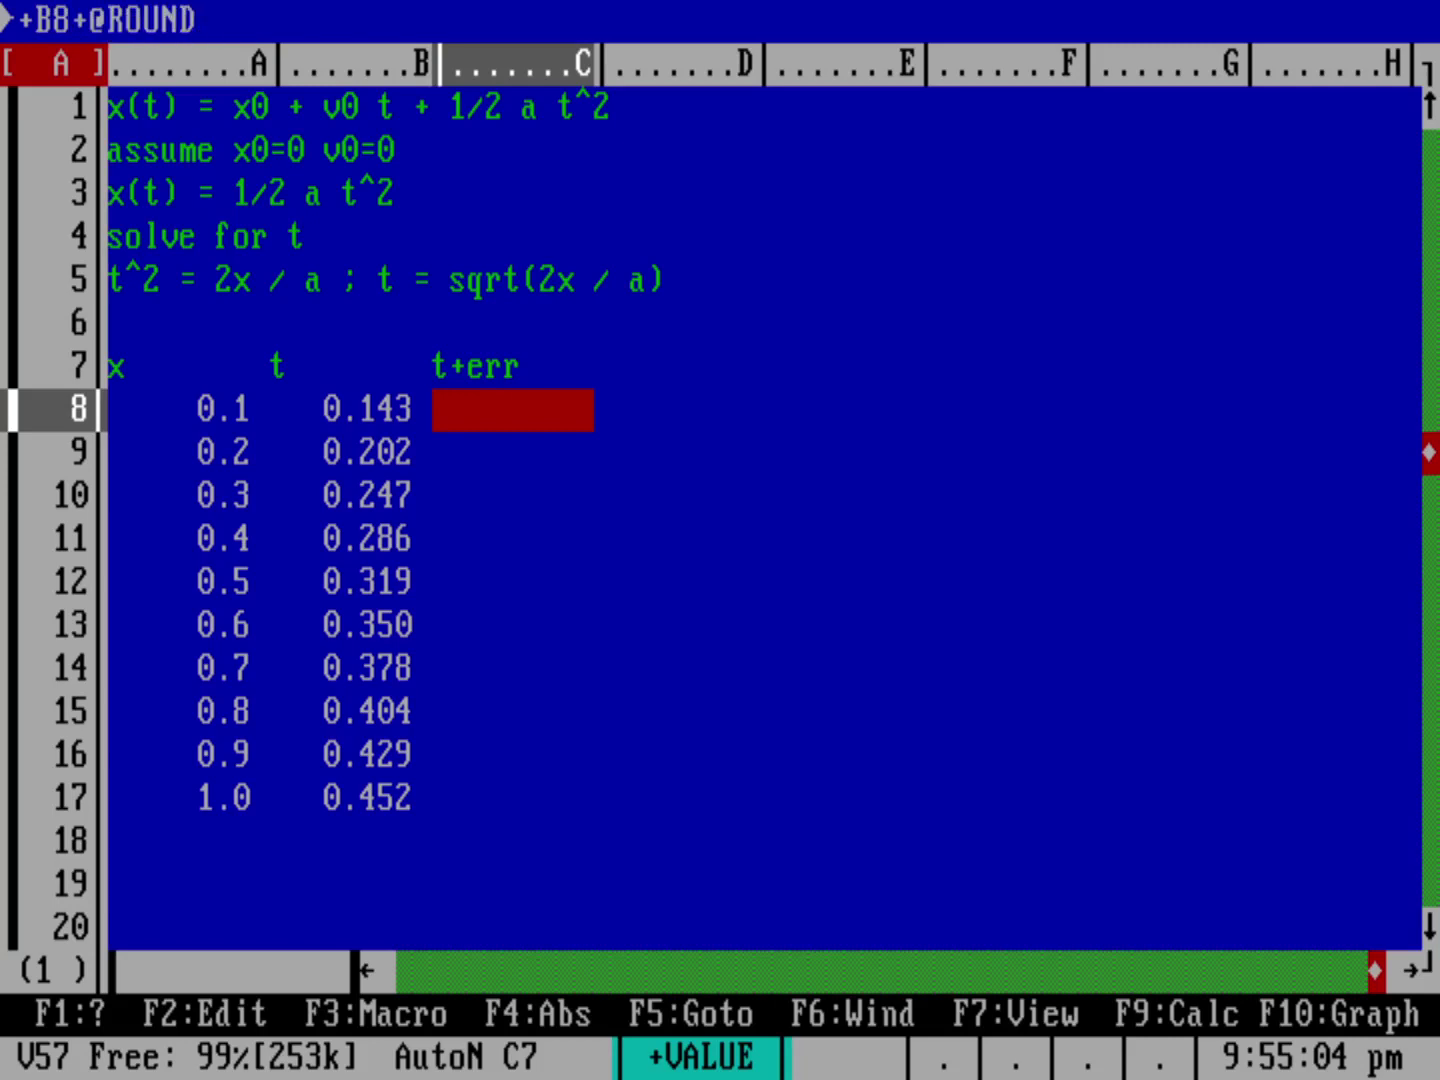
type("(@RAND/100")
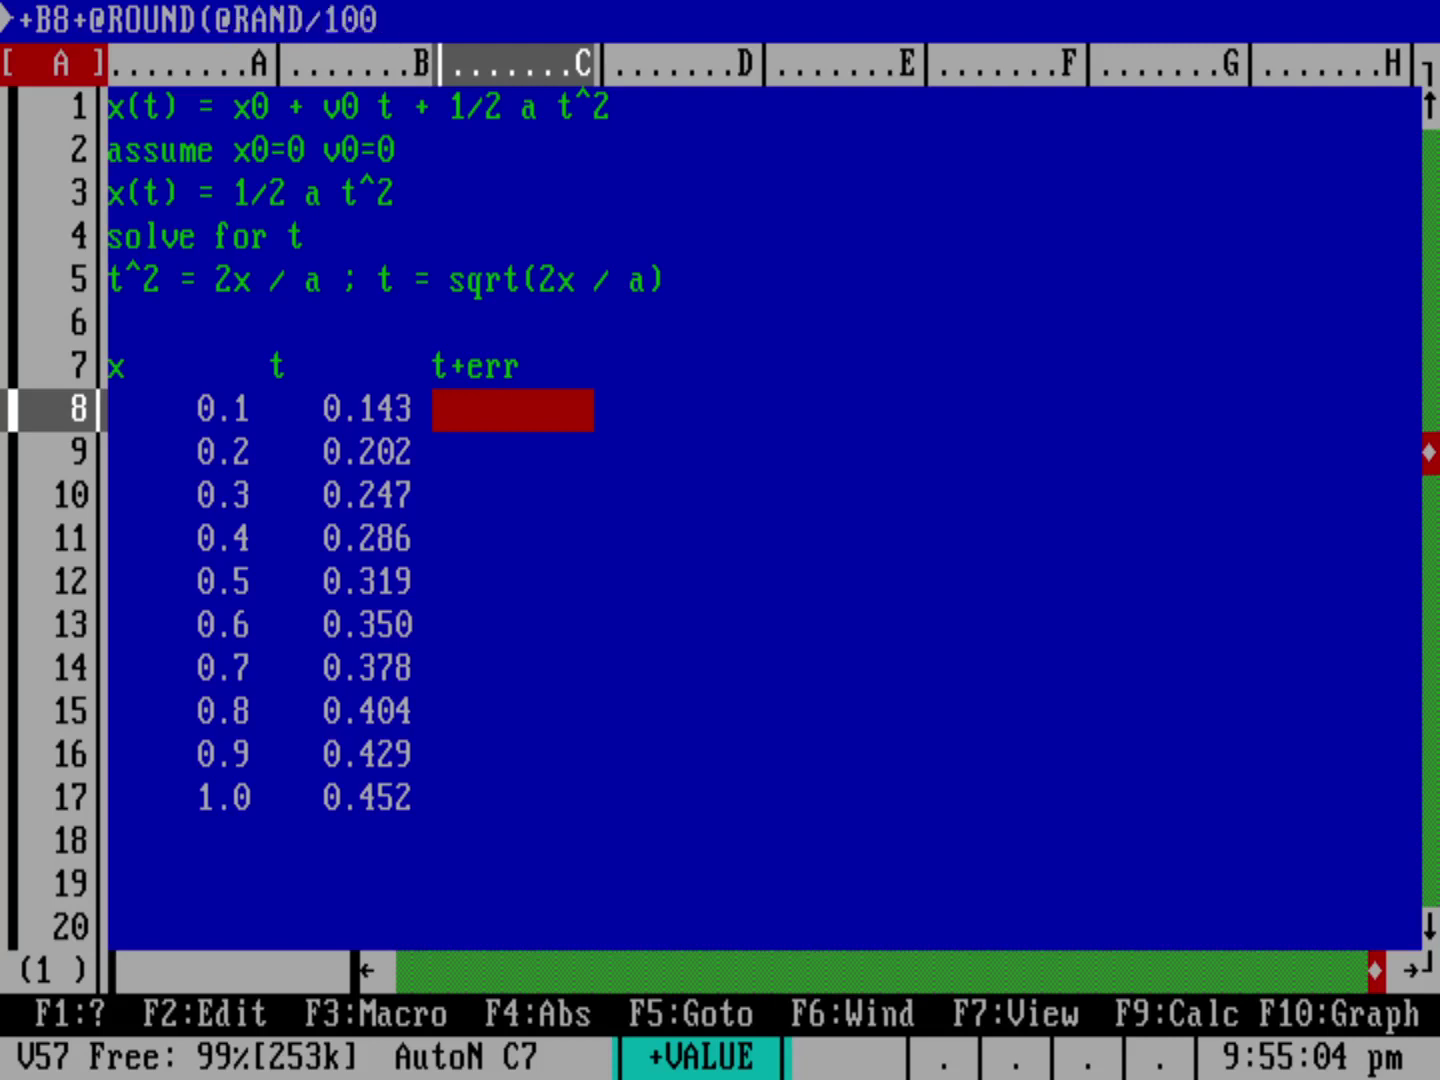
type(",3)")
key("Return")
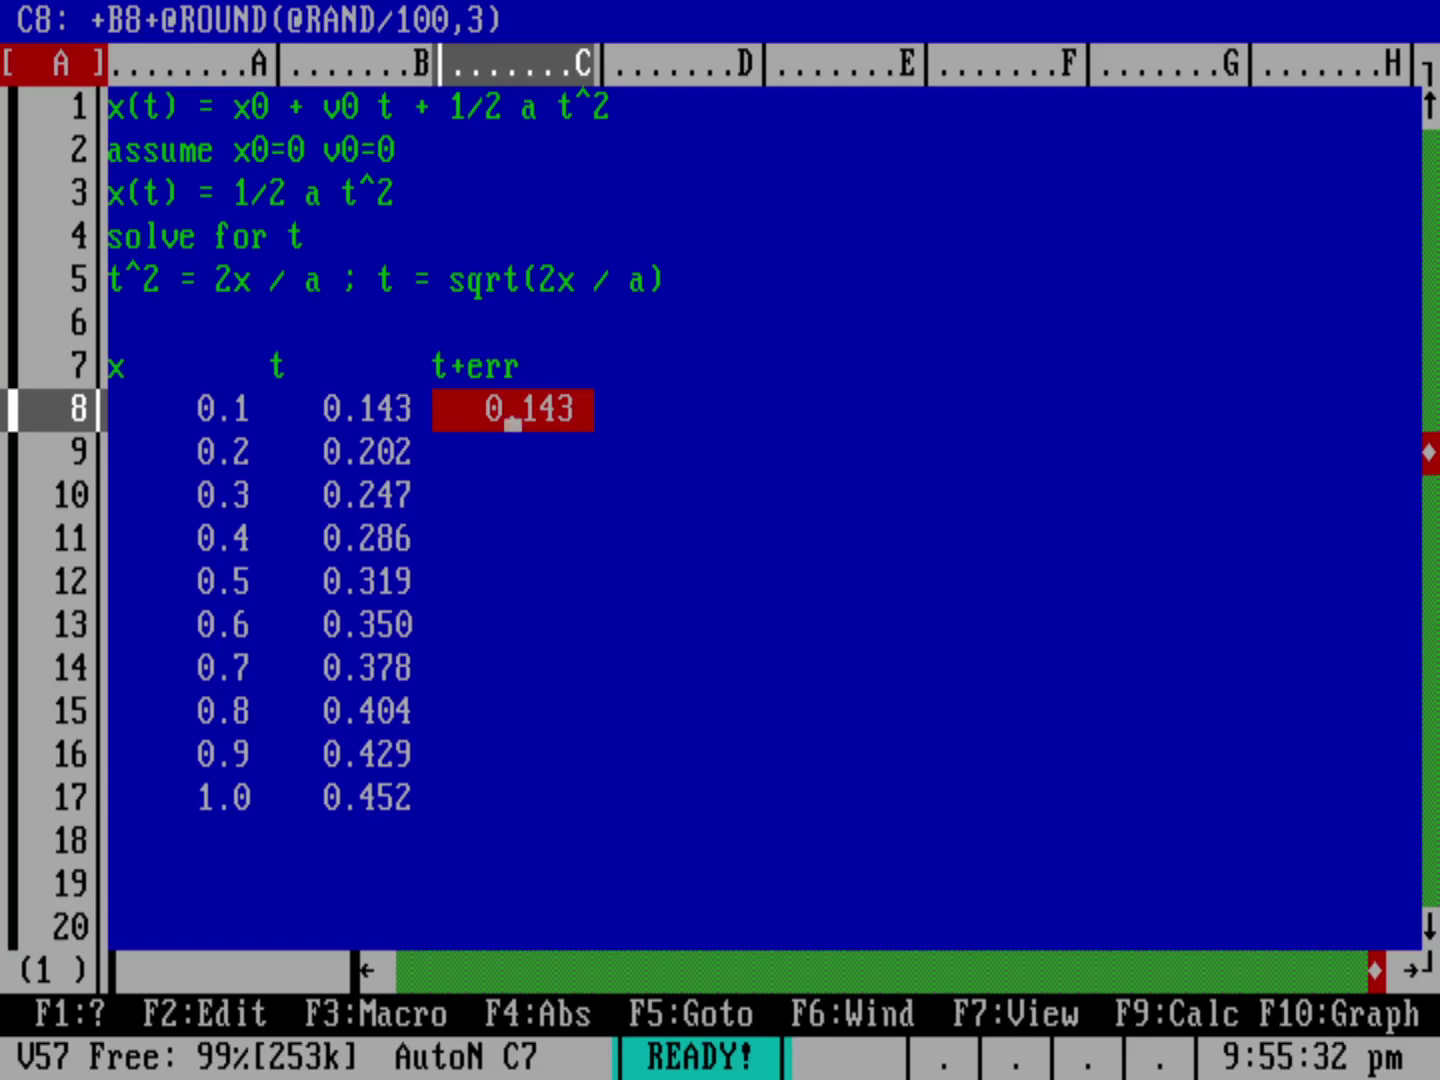
key("F9")
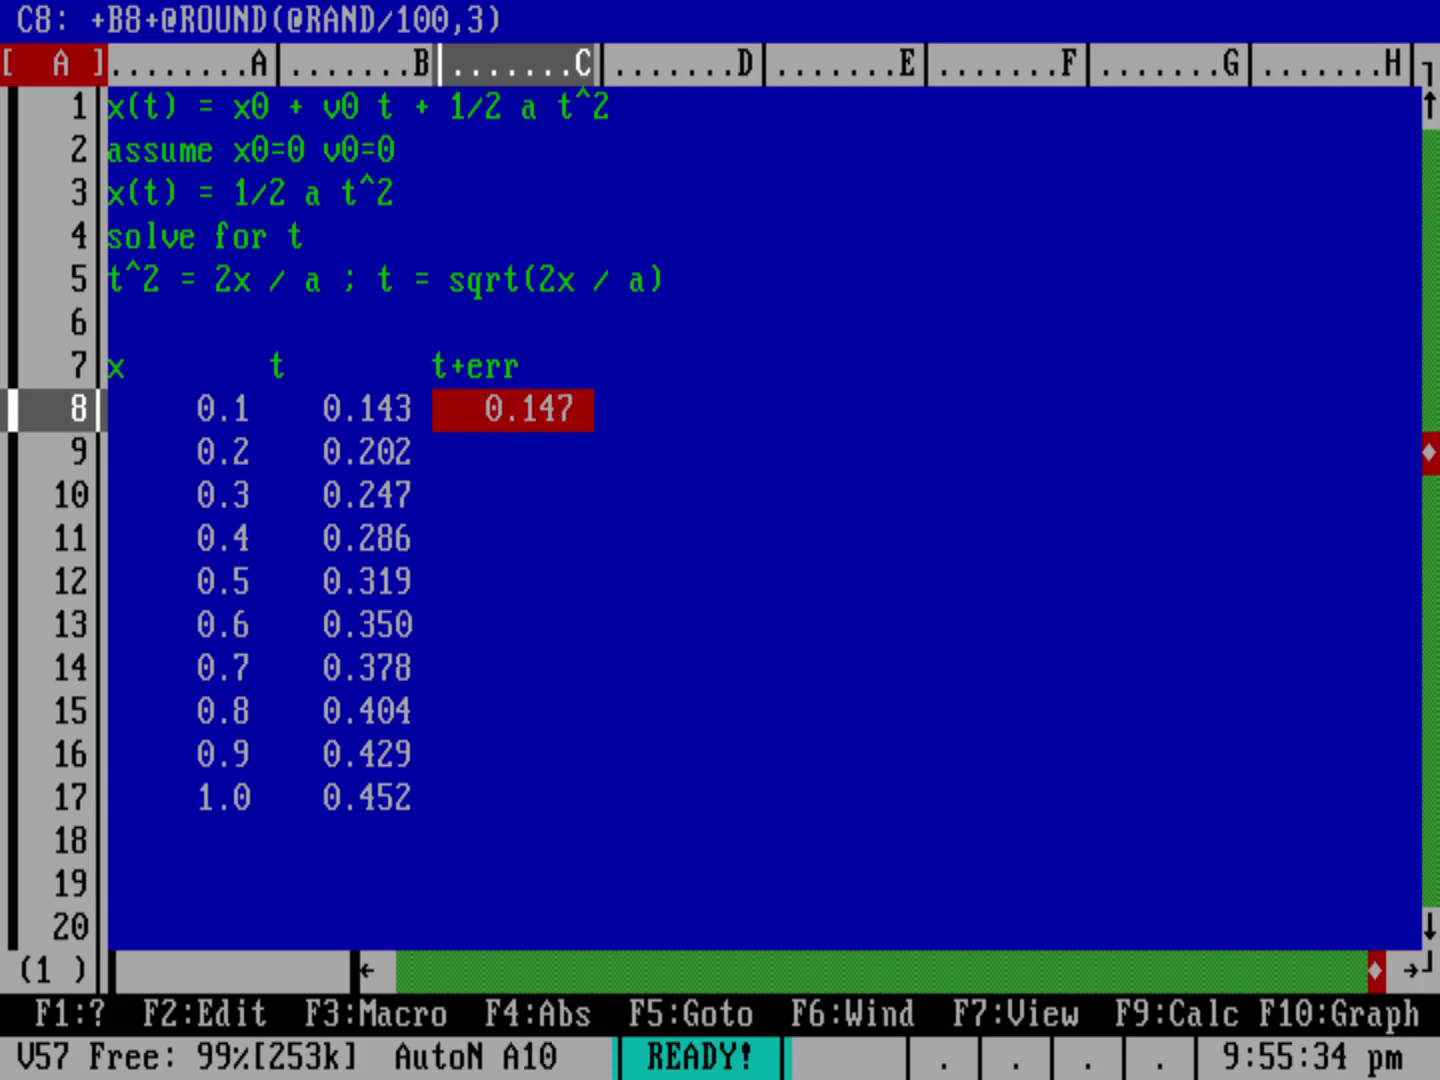
key("F9")
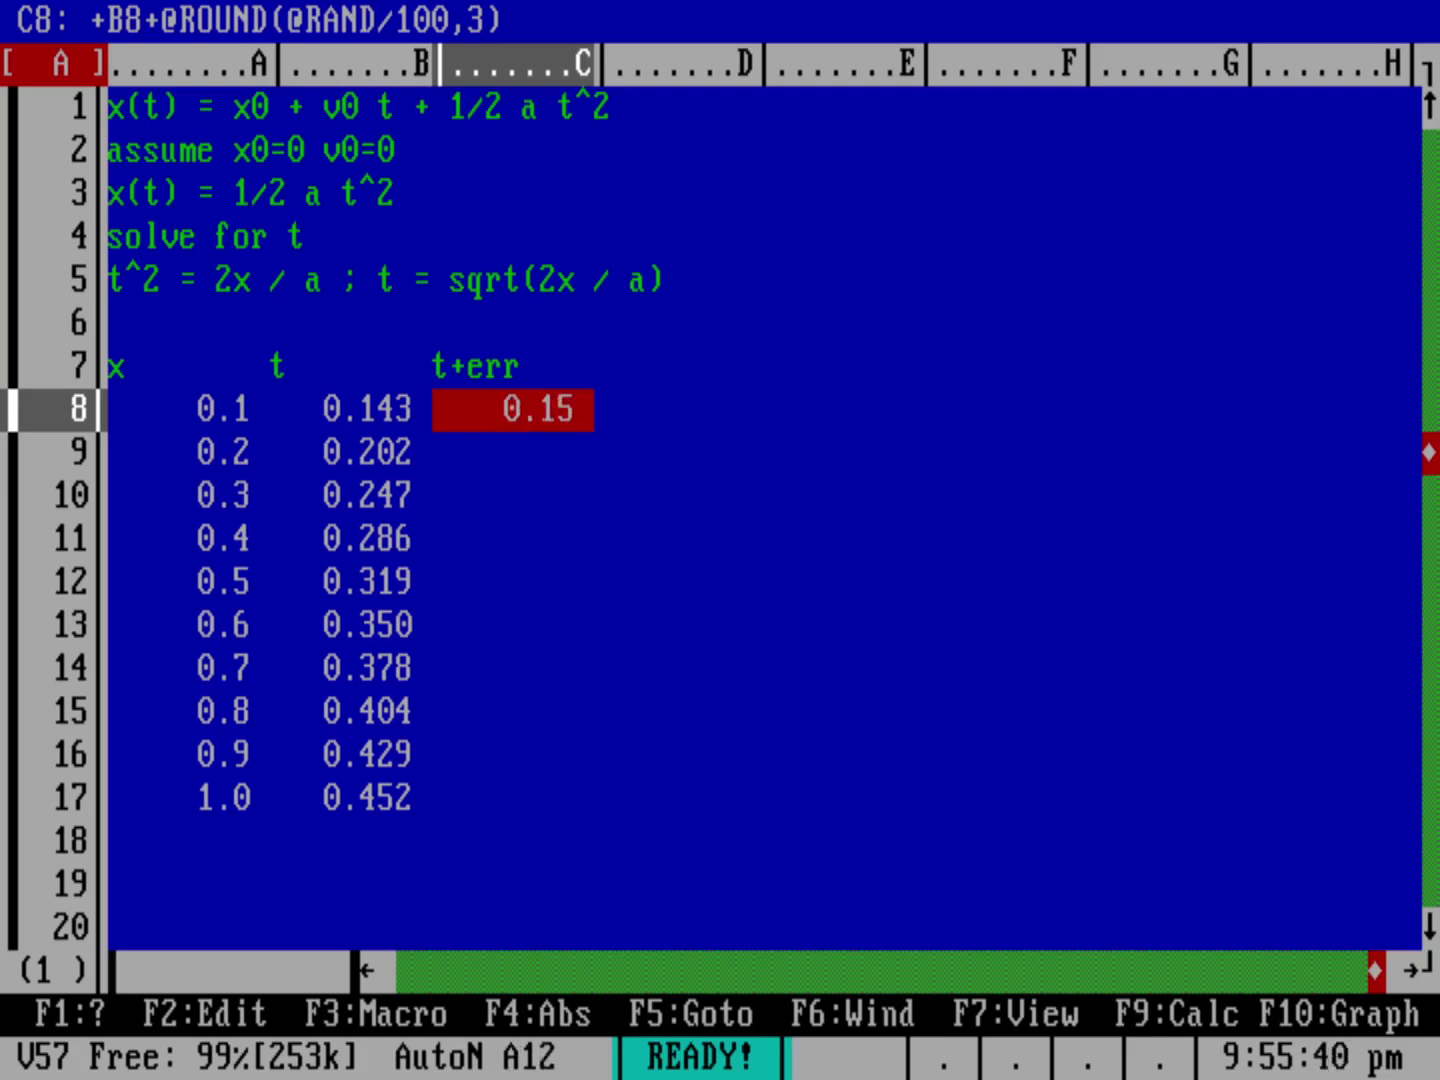
Step: Copy the C8 t+err formula into C9–C17 and recalculate twice with F9
key("slash")
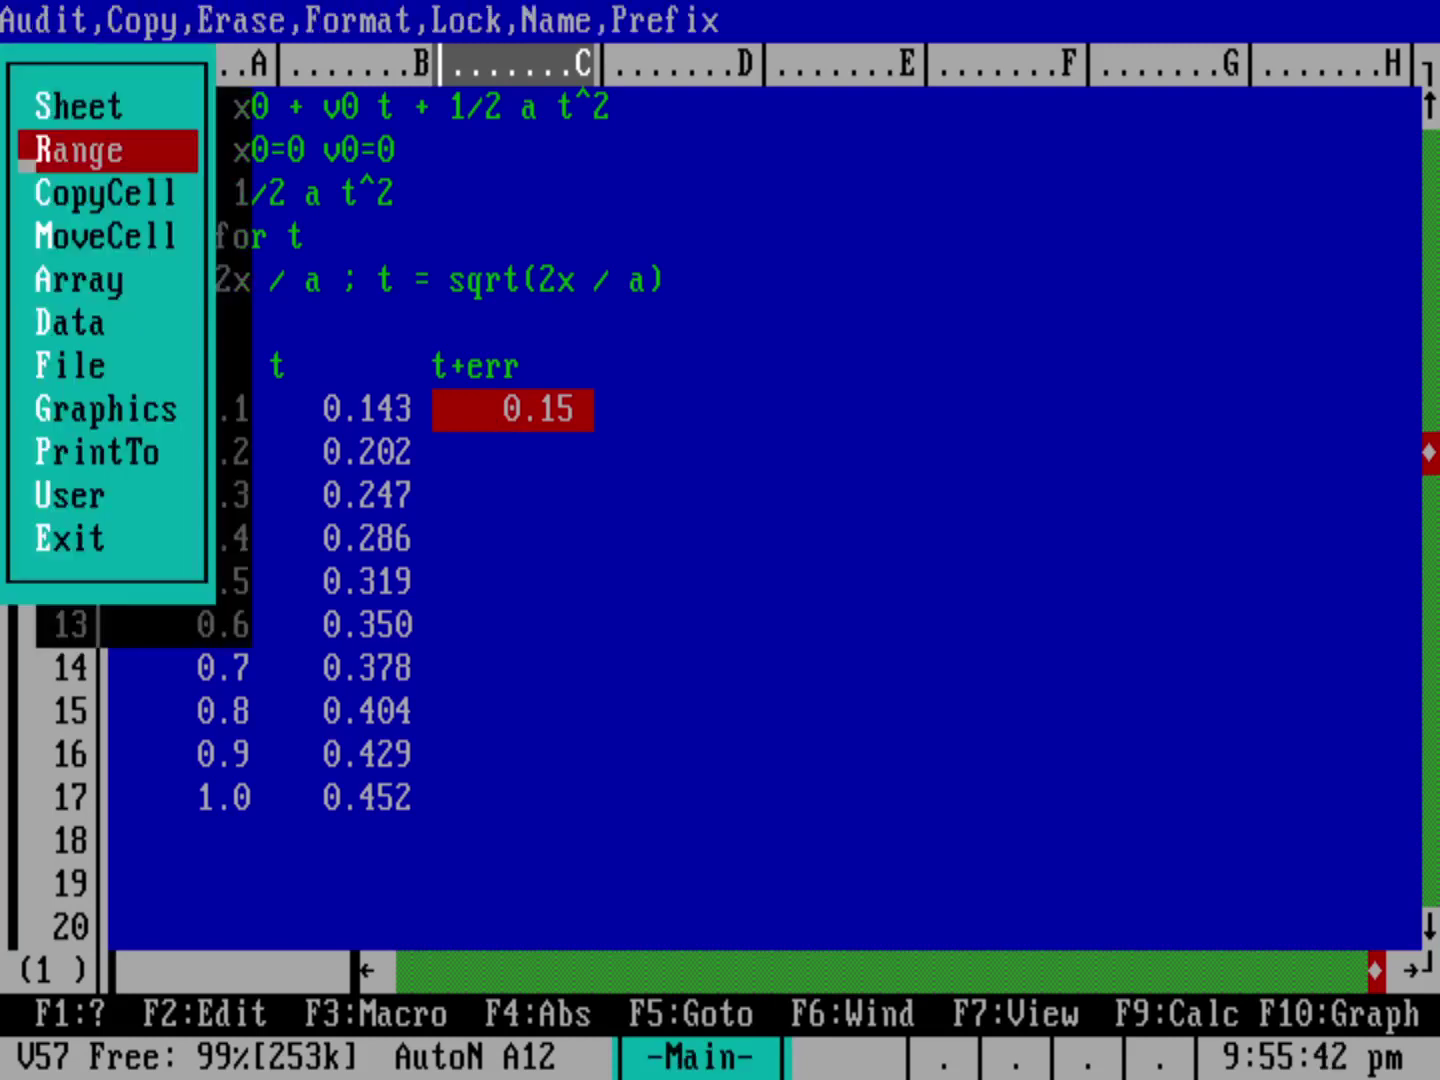
key("c")
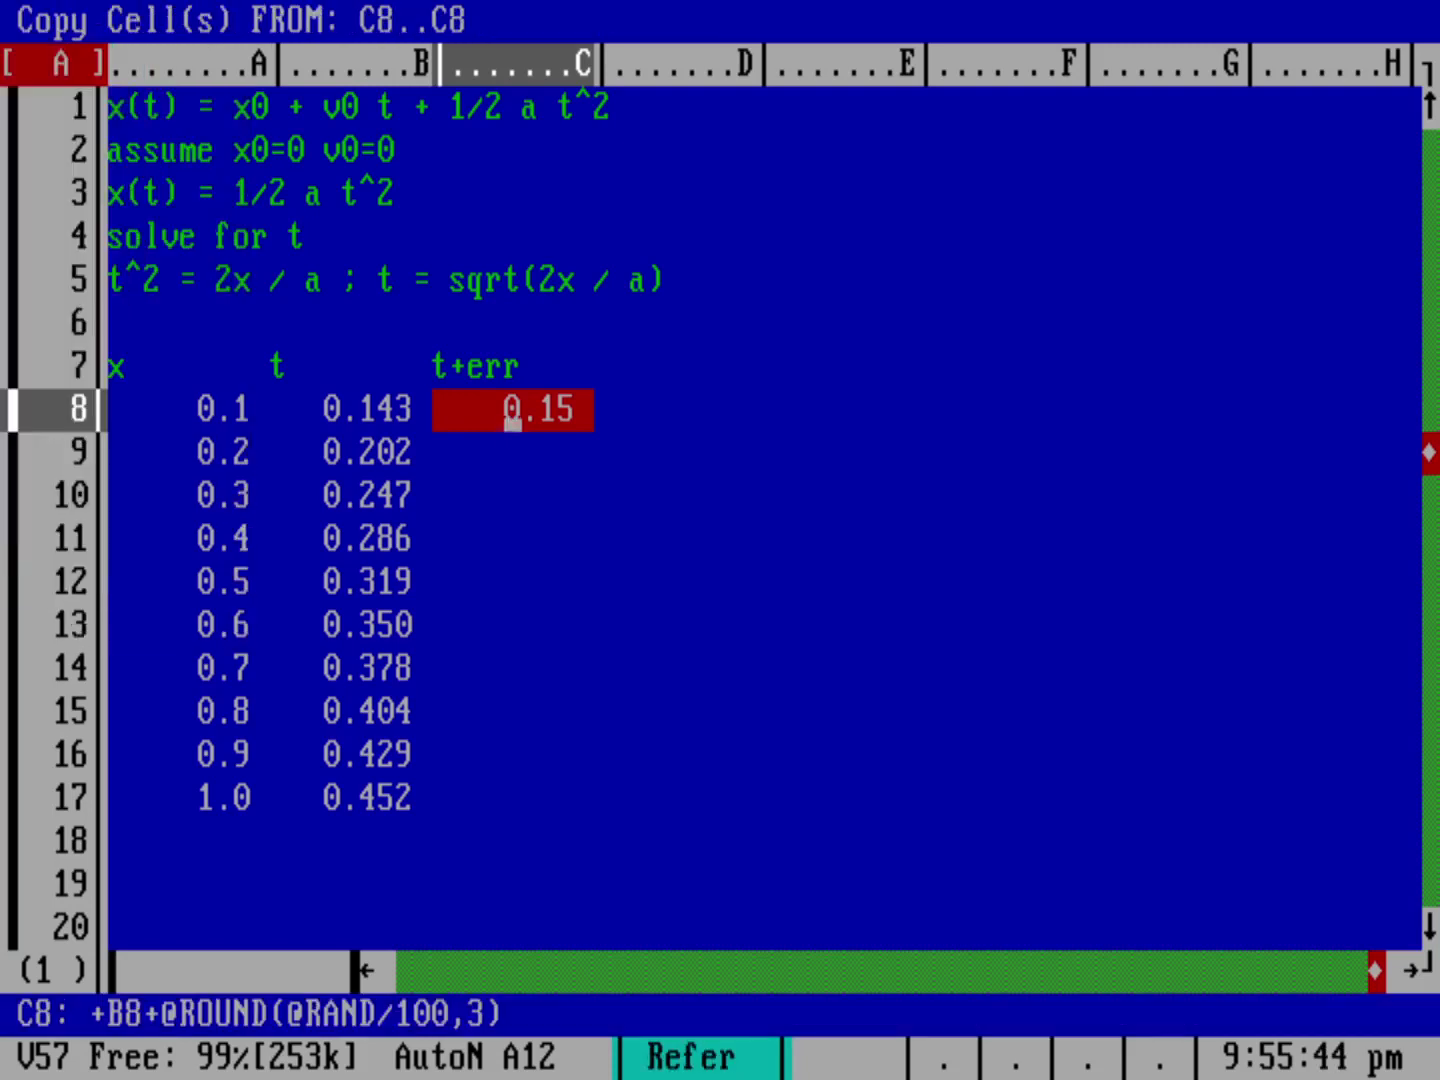
key("Return")
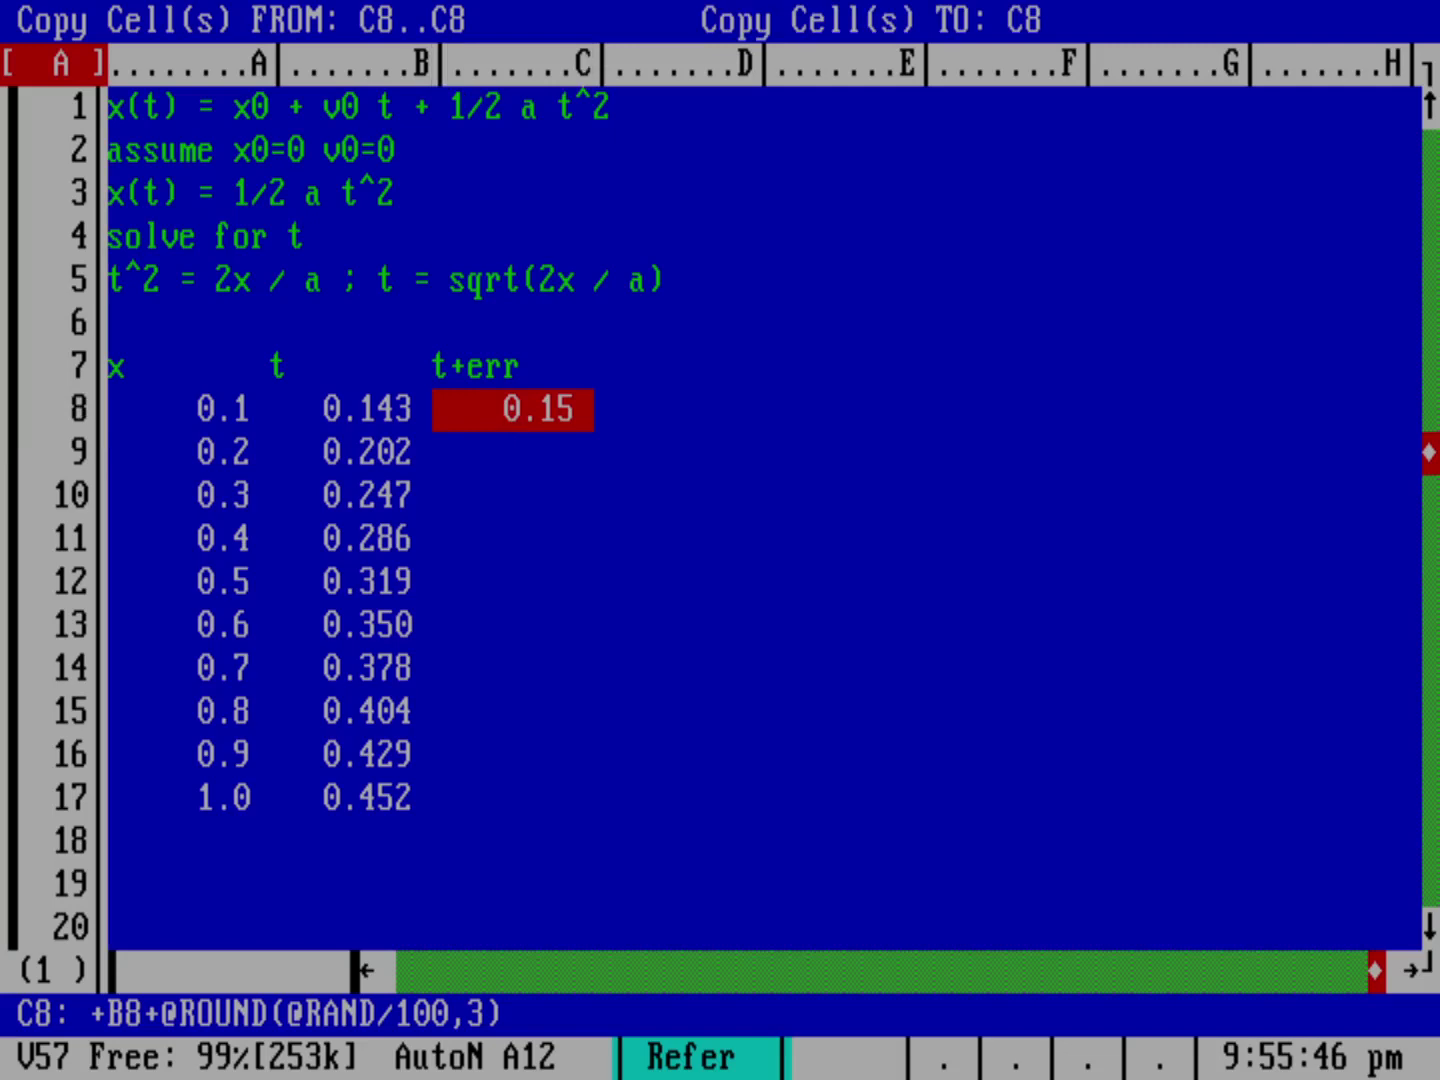
key("Down")
key("period")
key("Down")
key("Down")
key("Down")
key("Down")
key("Down")
key("Down")
key("Down")
key("Down")
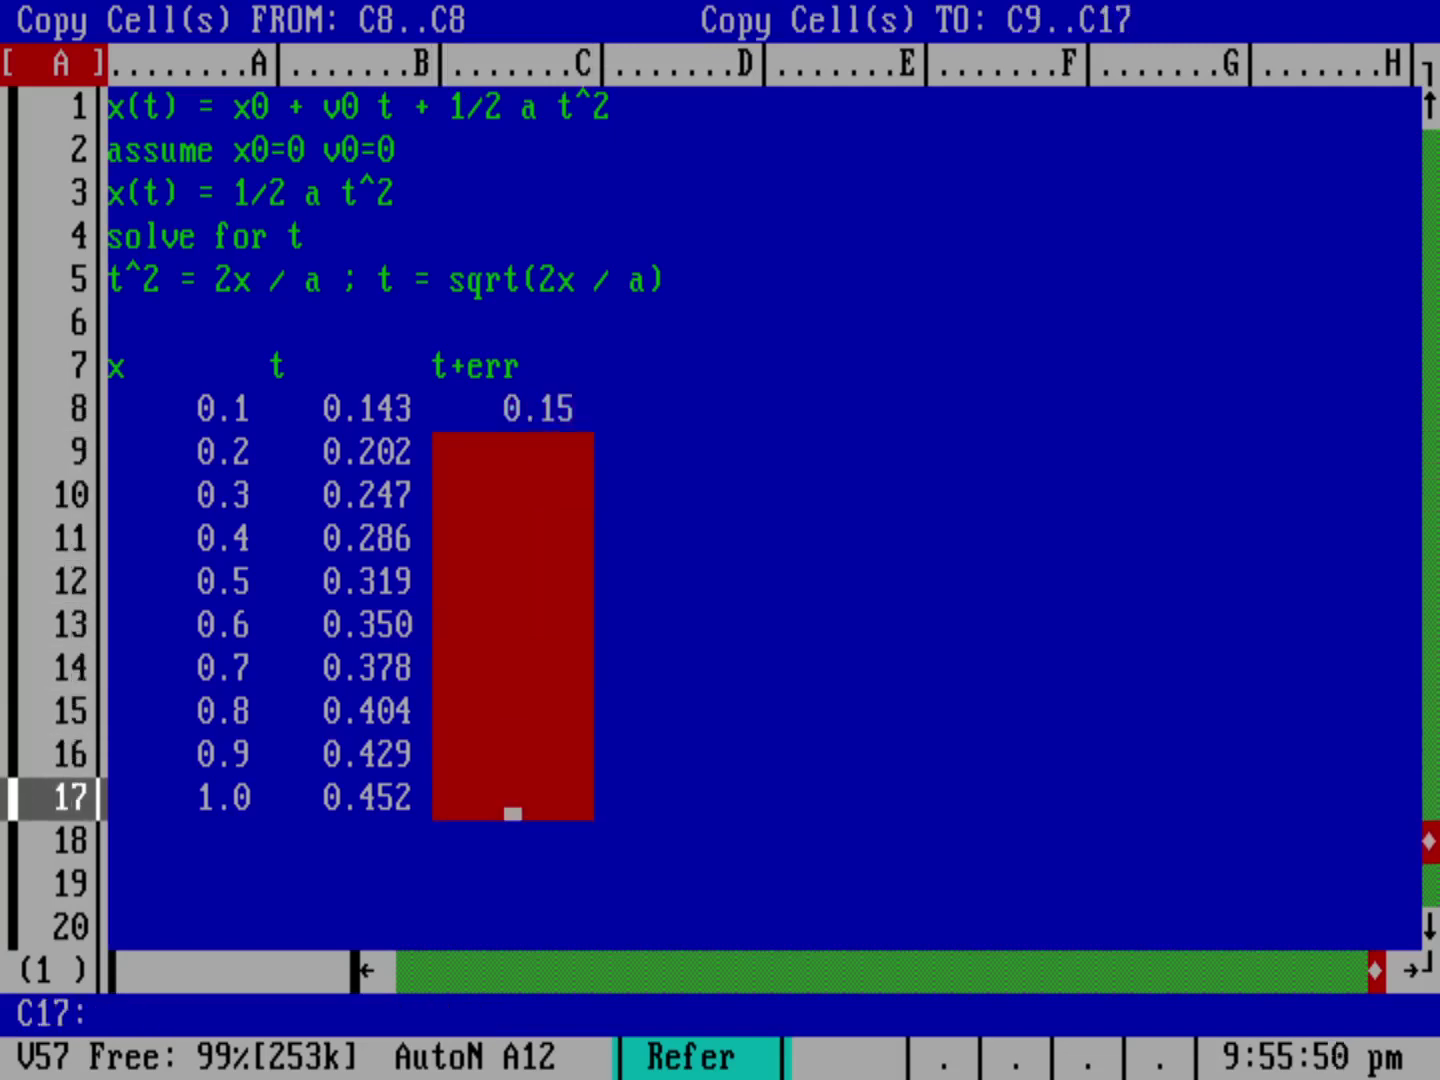
key("Return")
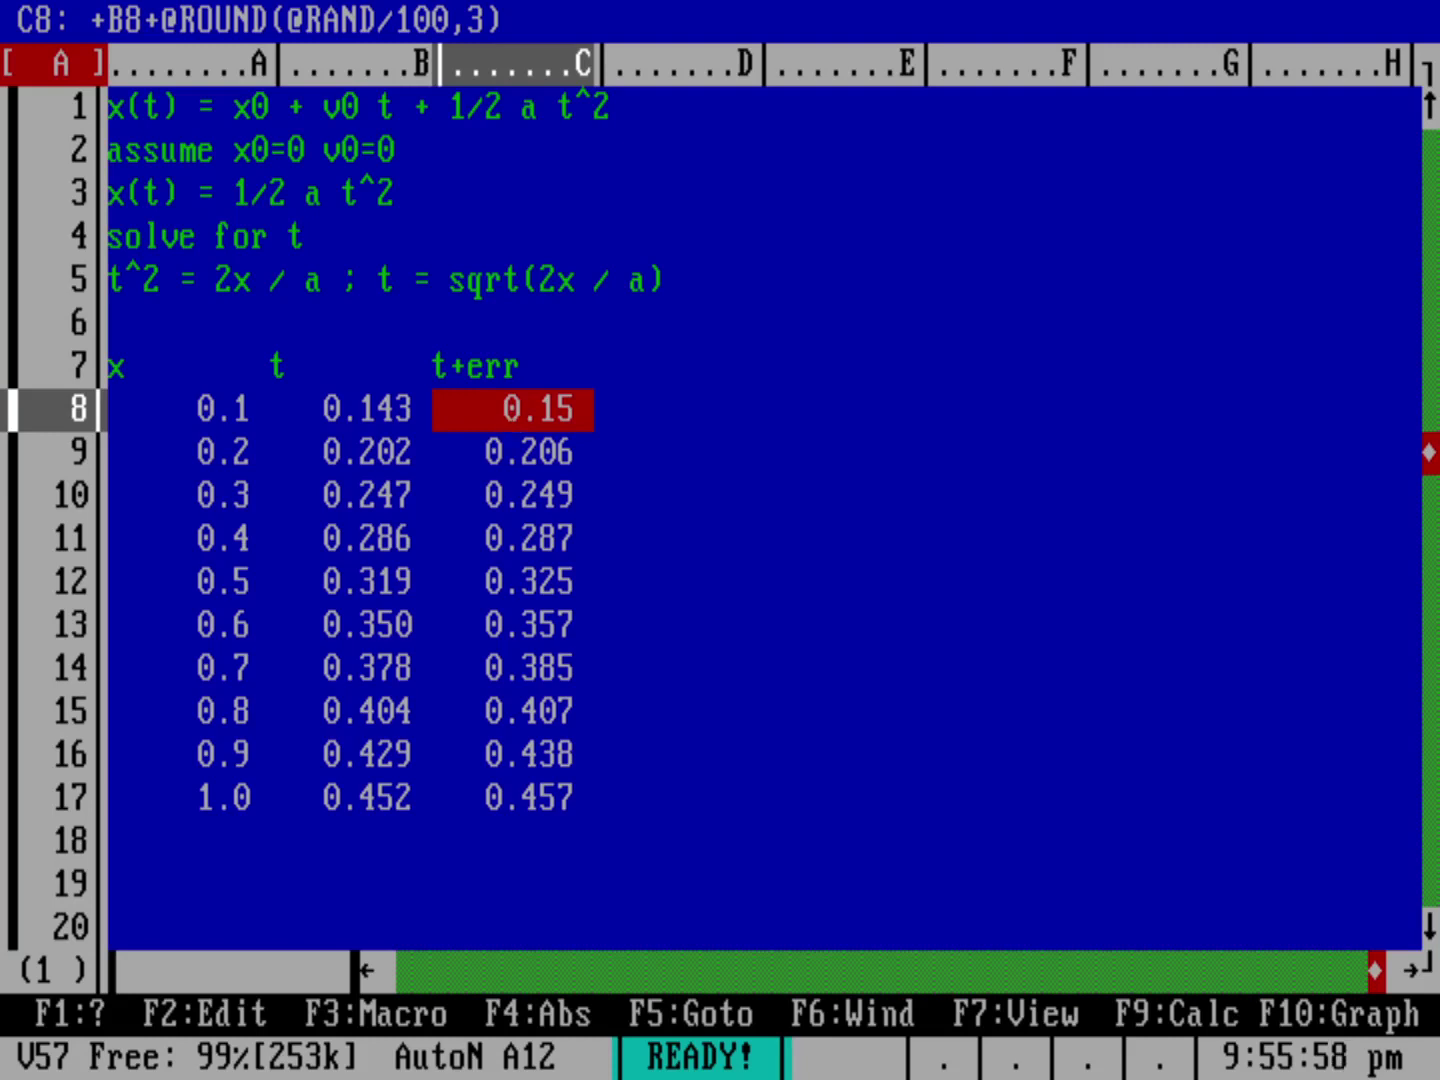
key("F9")
key("F9")
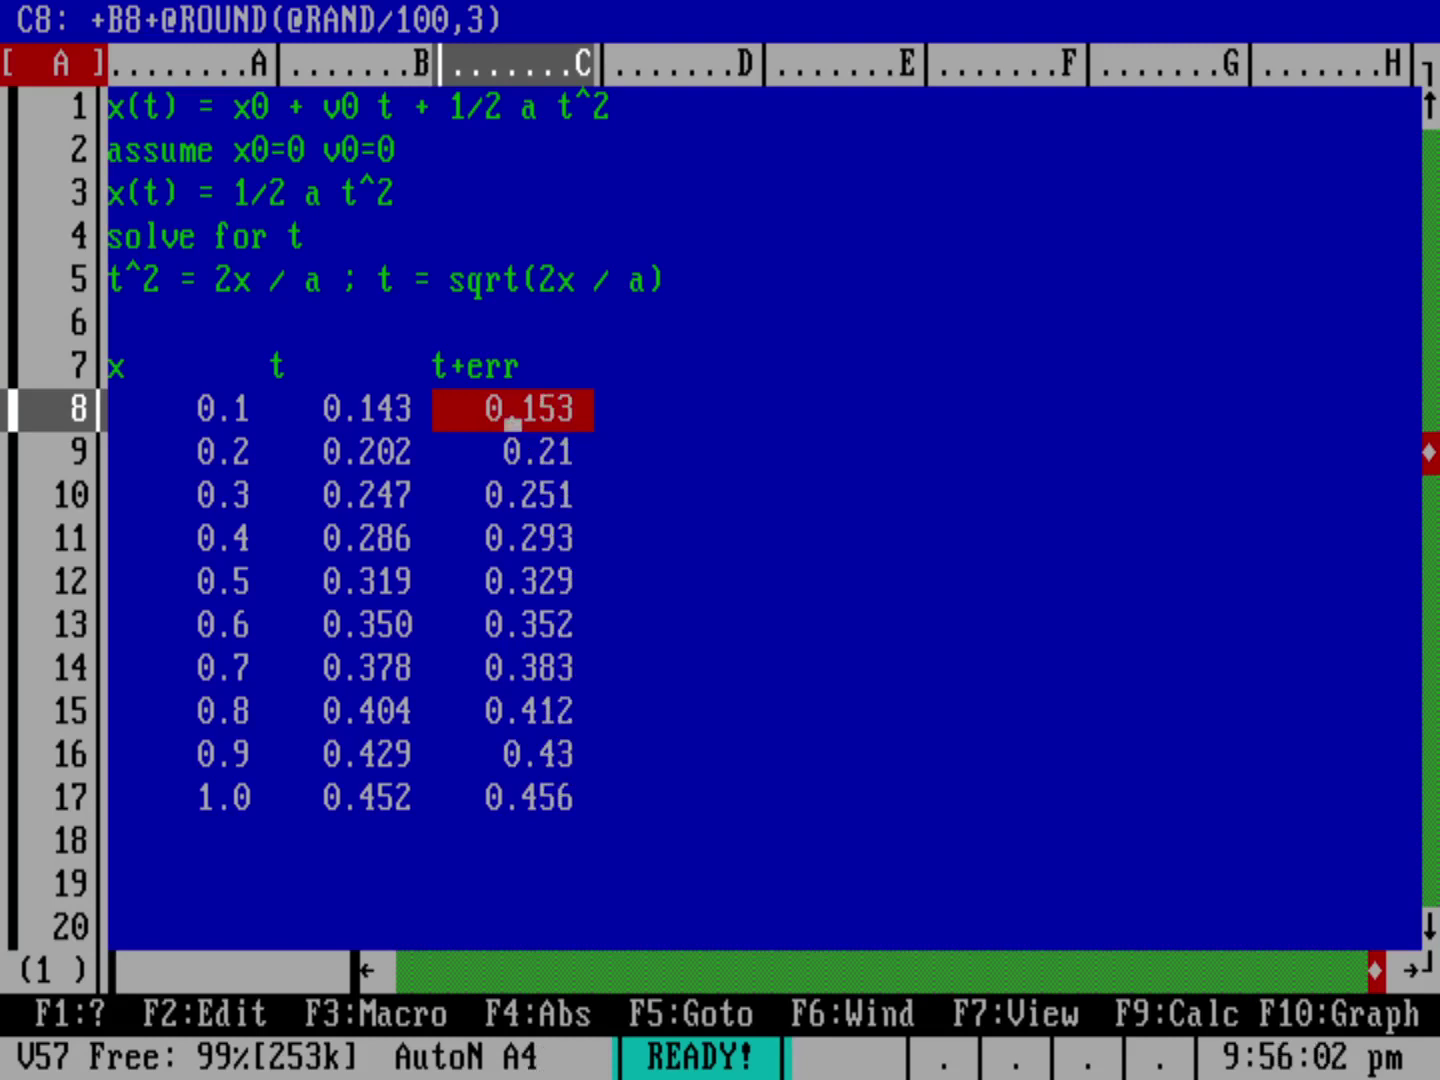
key("F9")
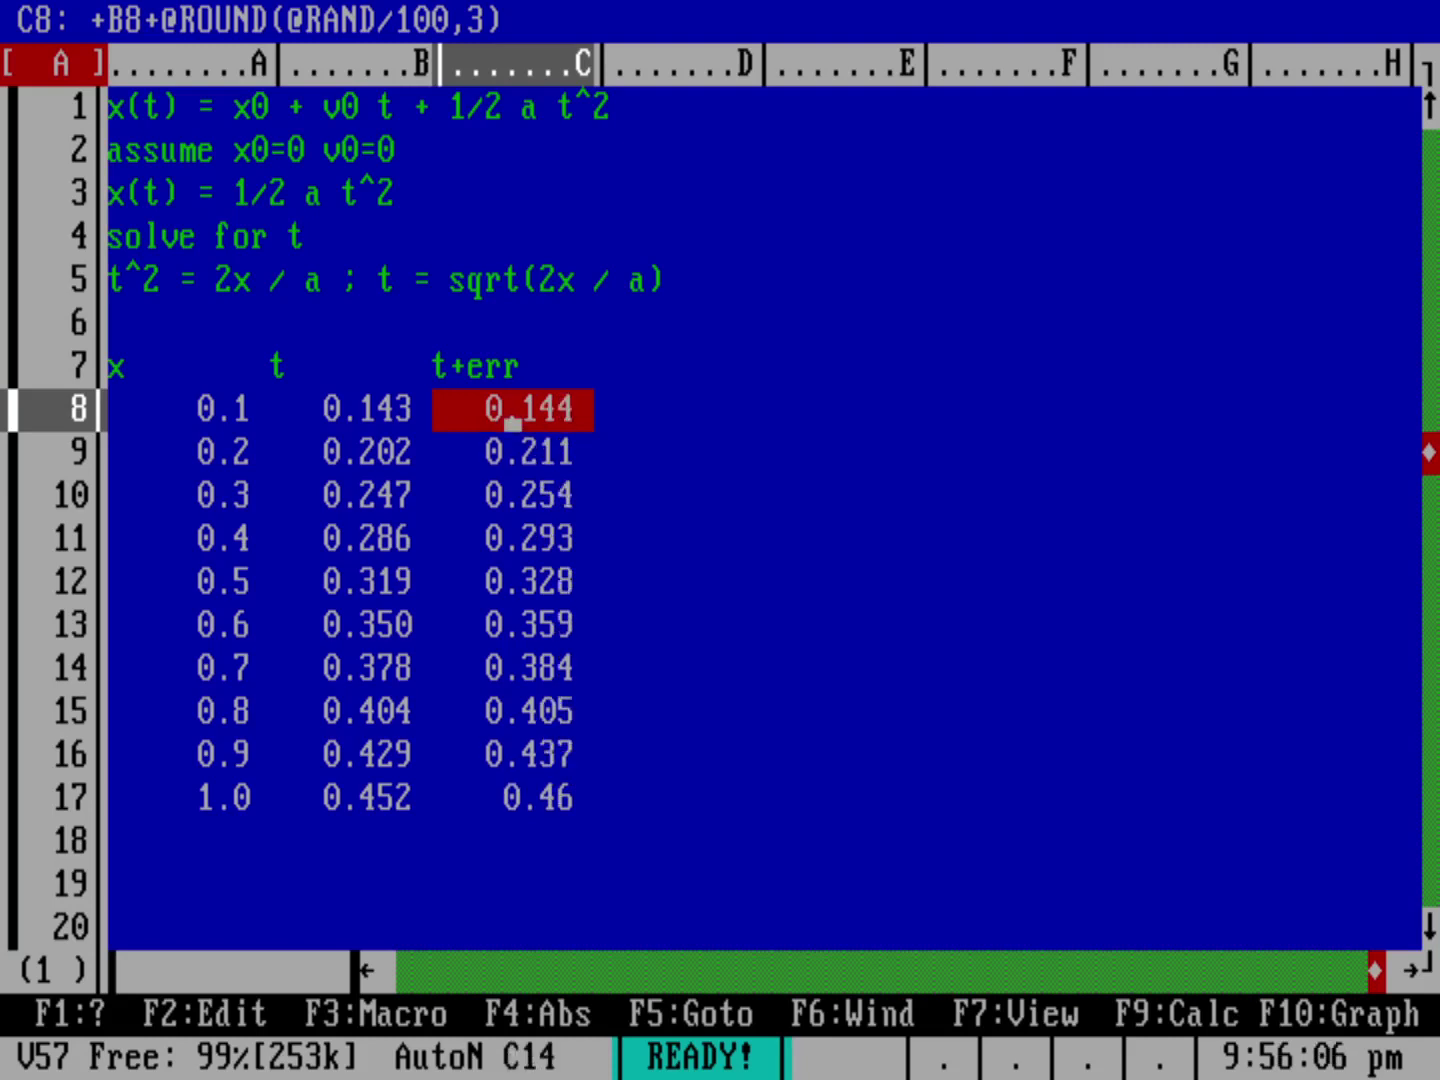
Step: Copy the values only from C8..C17 into D8..D17 as fixed numbers
key("slash")
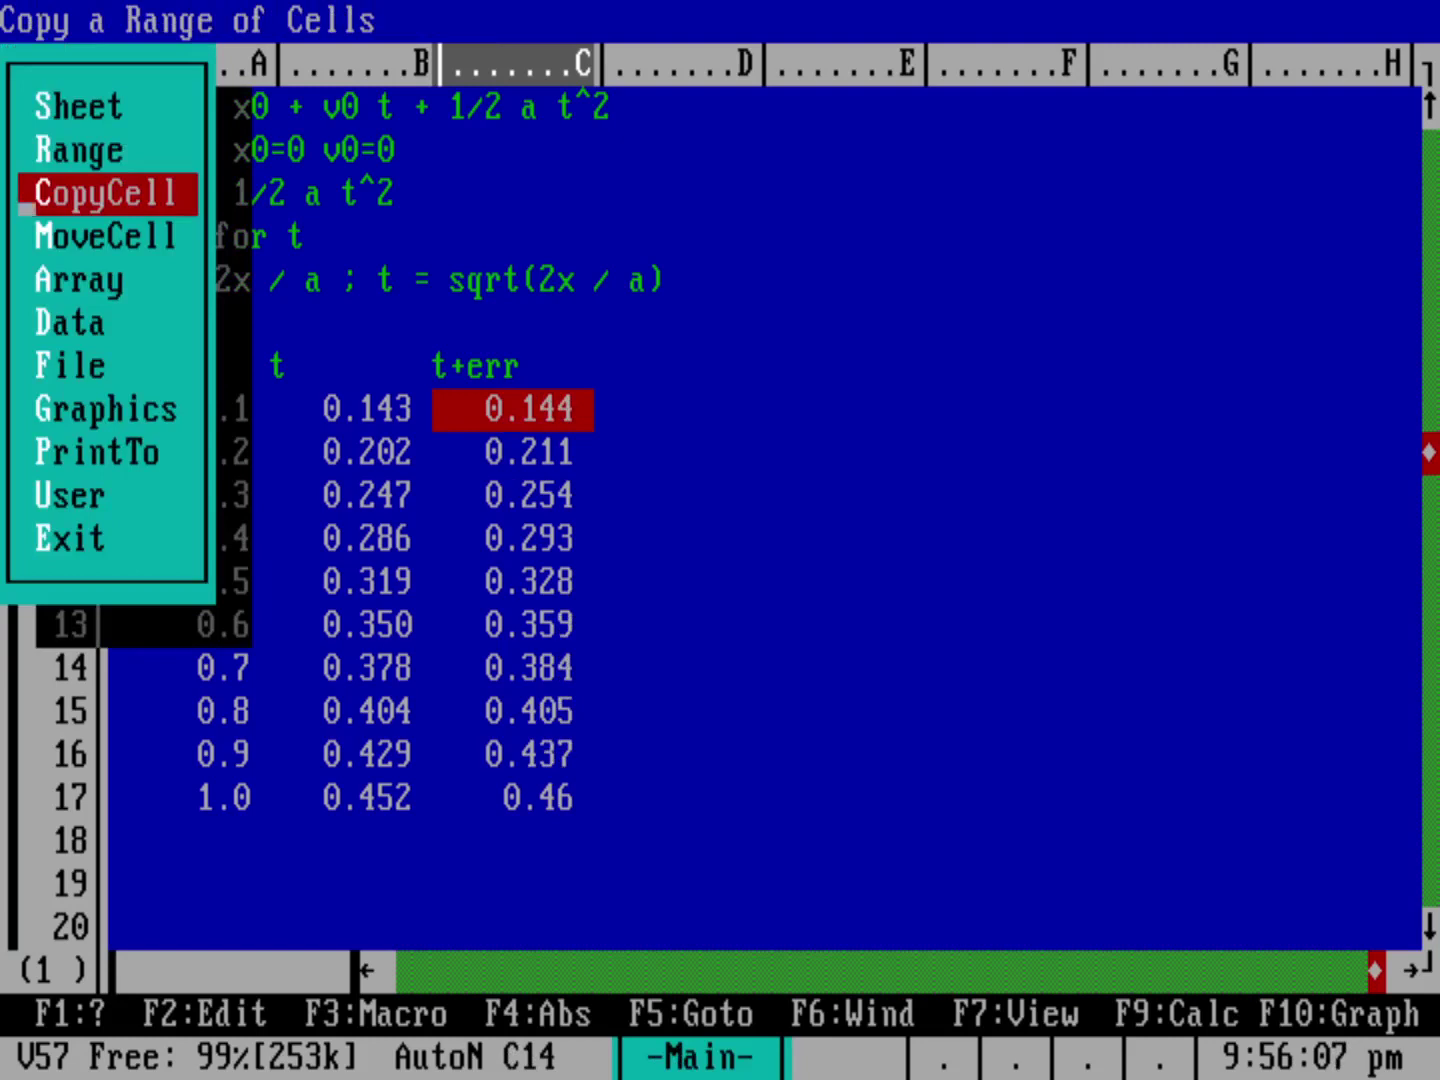
key("r")
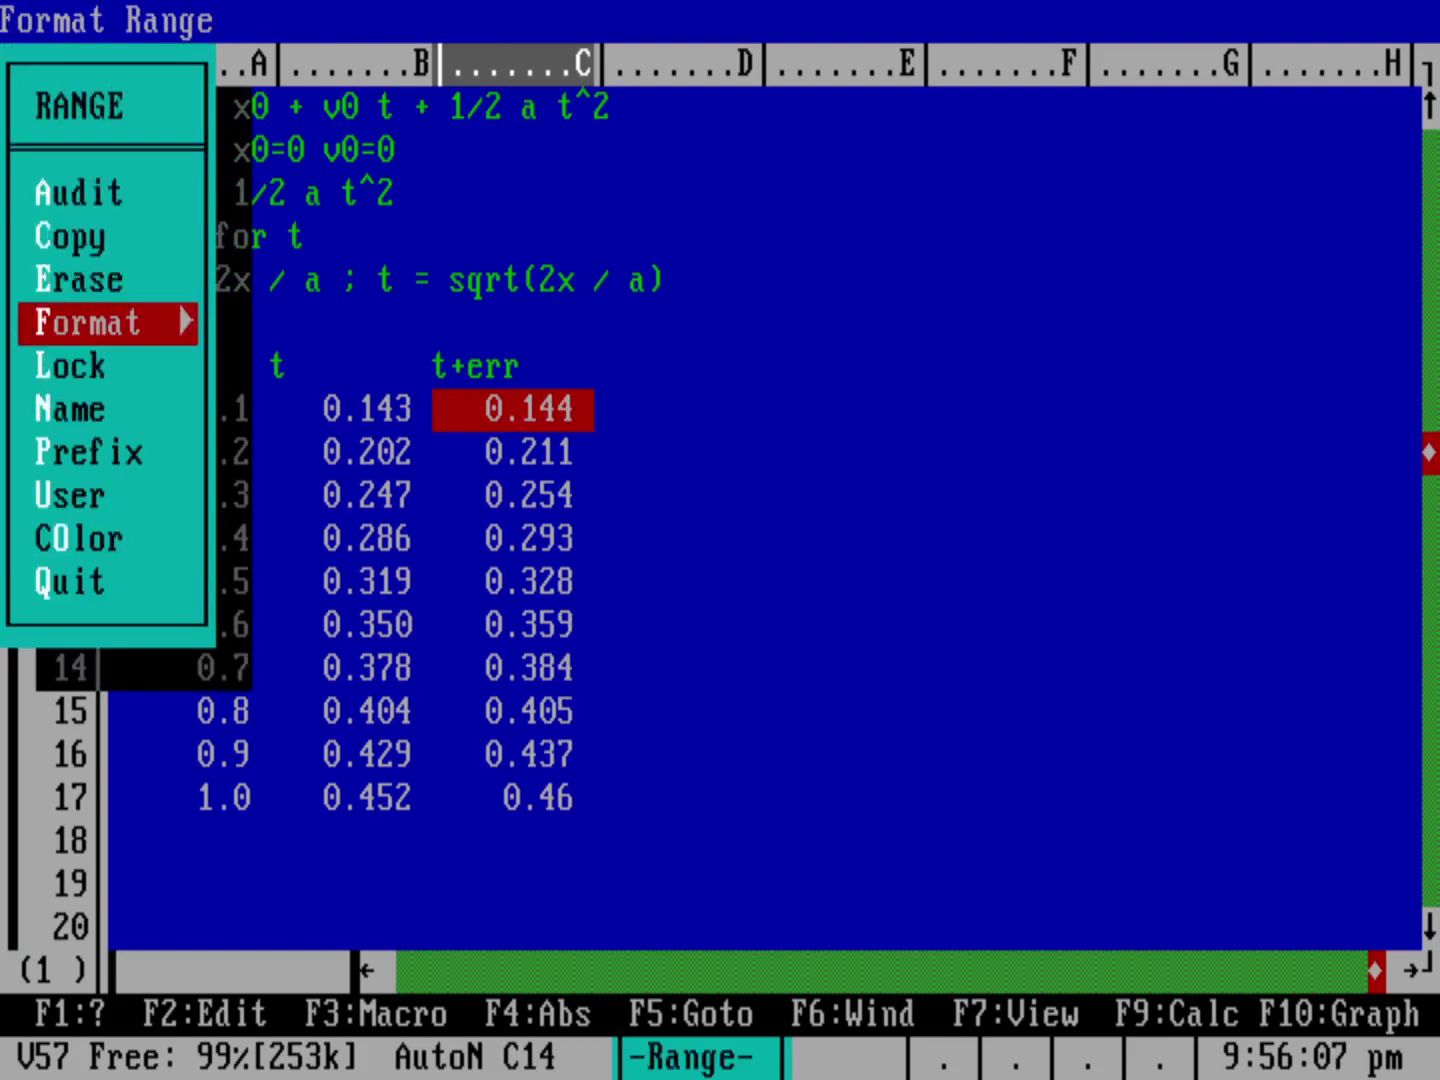
key("c")
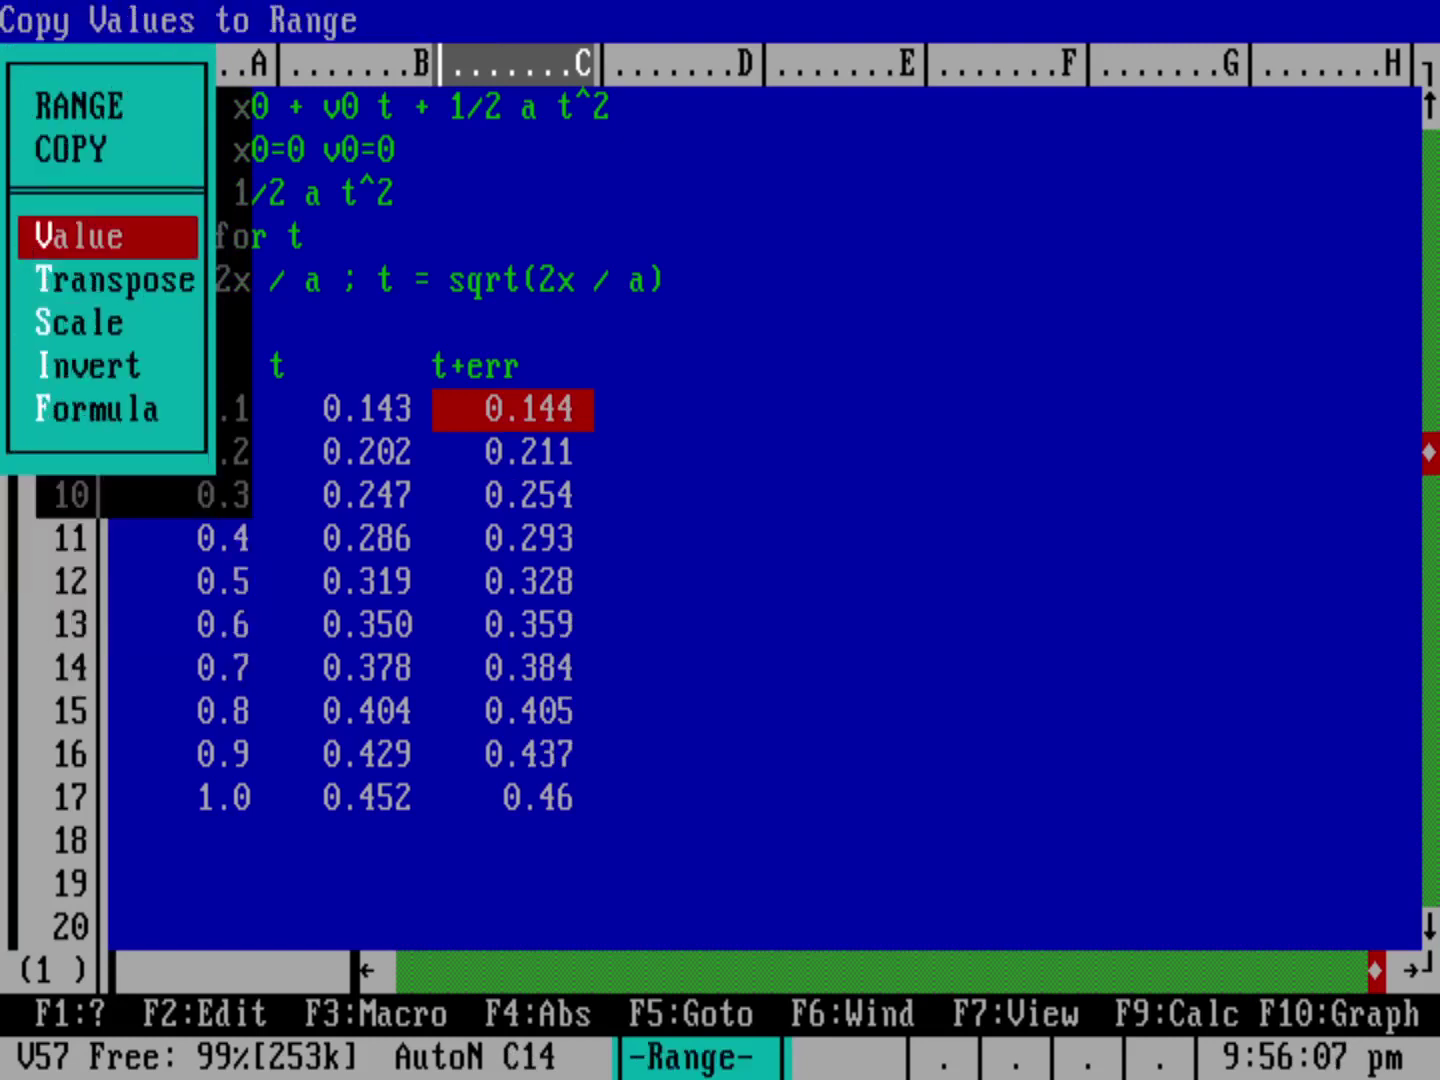
key("v")
left_click_drag(512, 422, 512, 812)
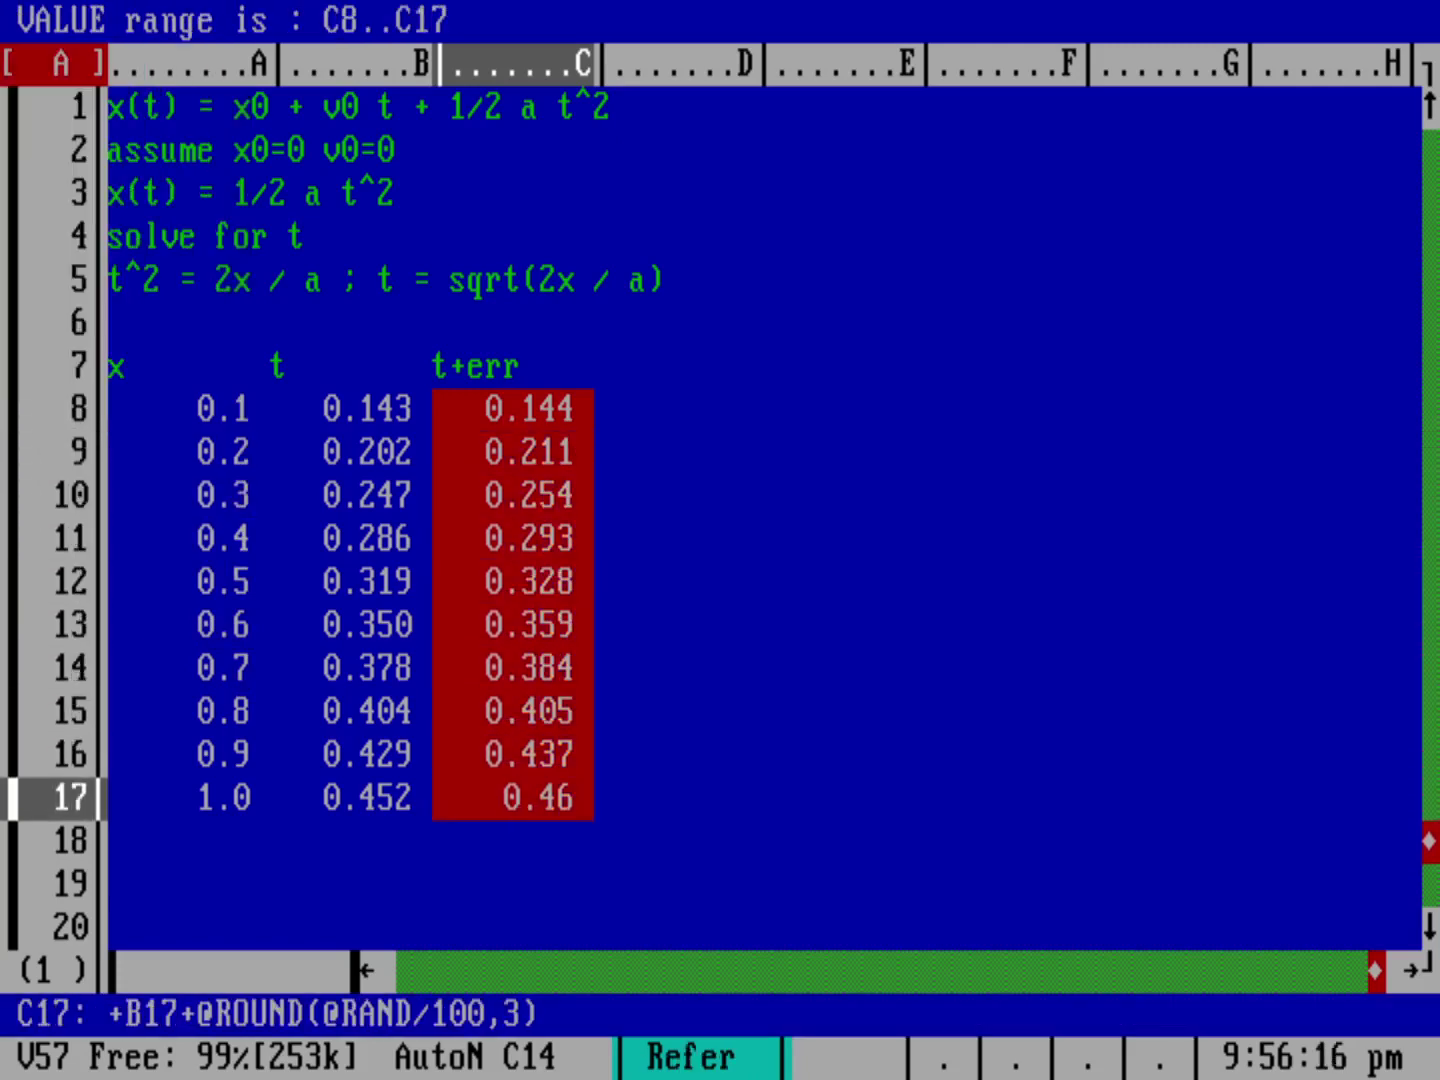
key("Return")
key("Right")
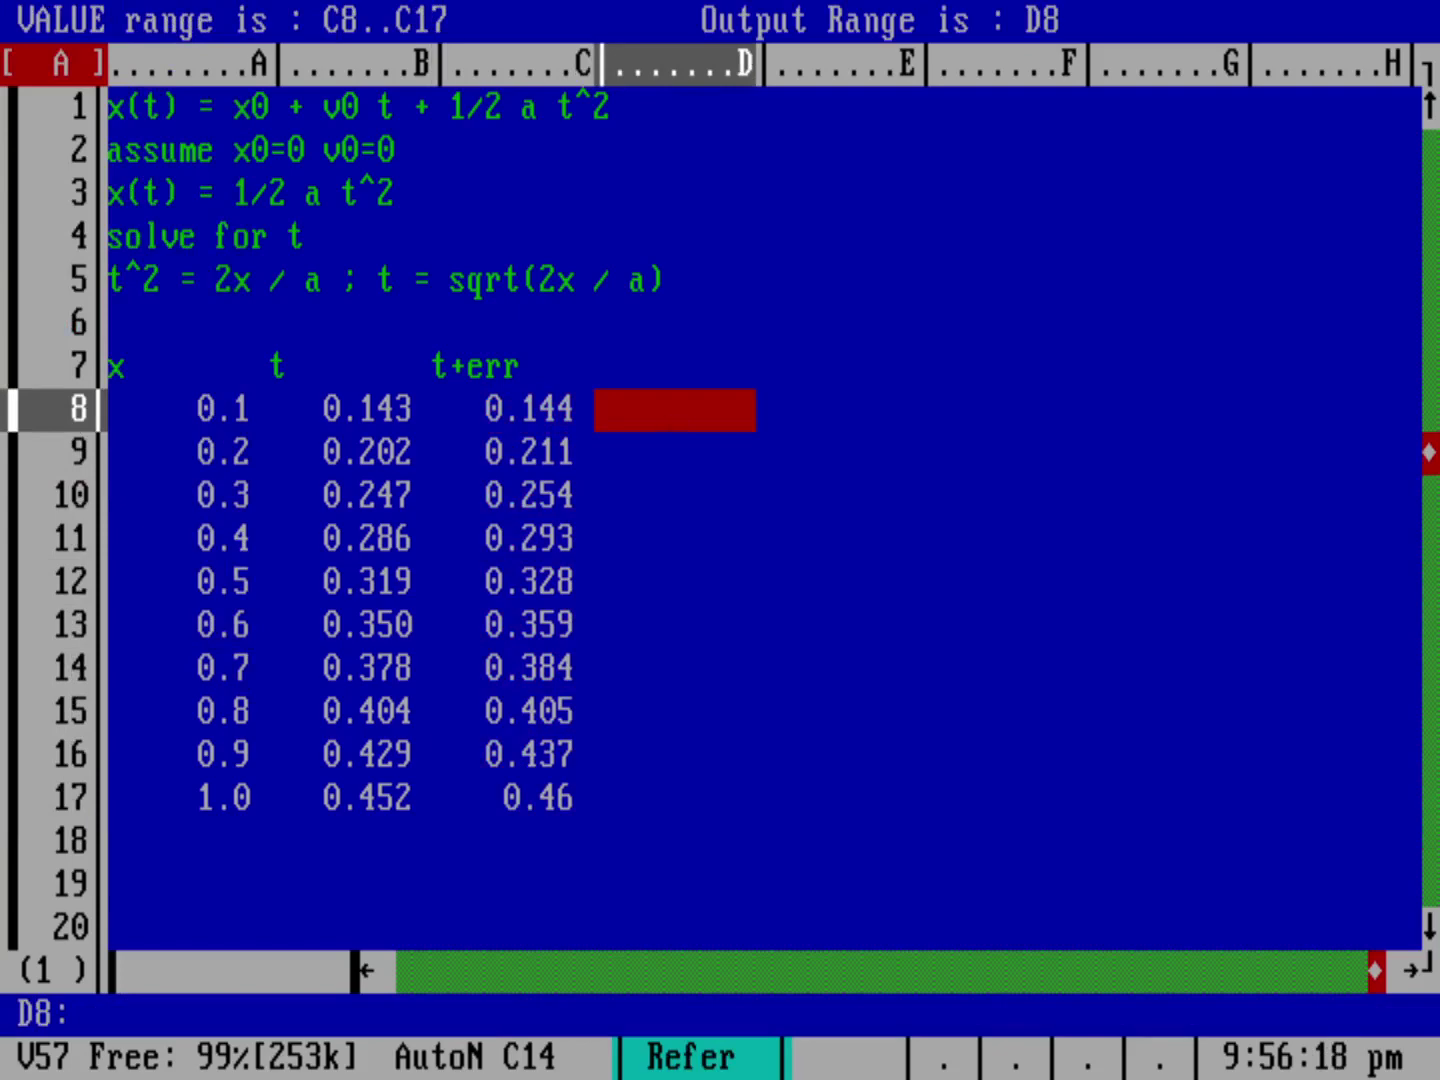
key("Return")
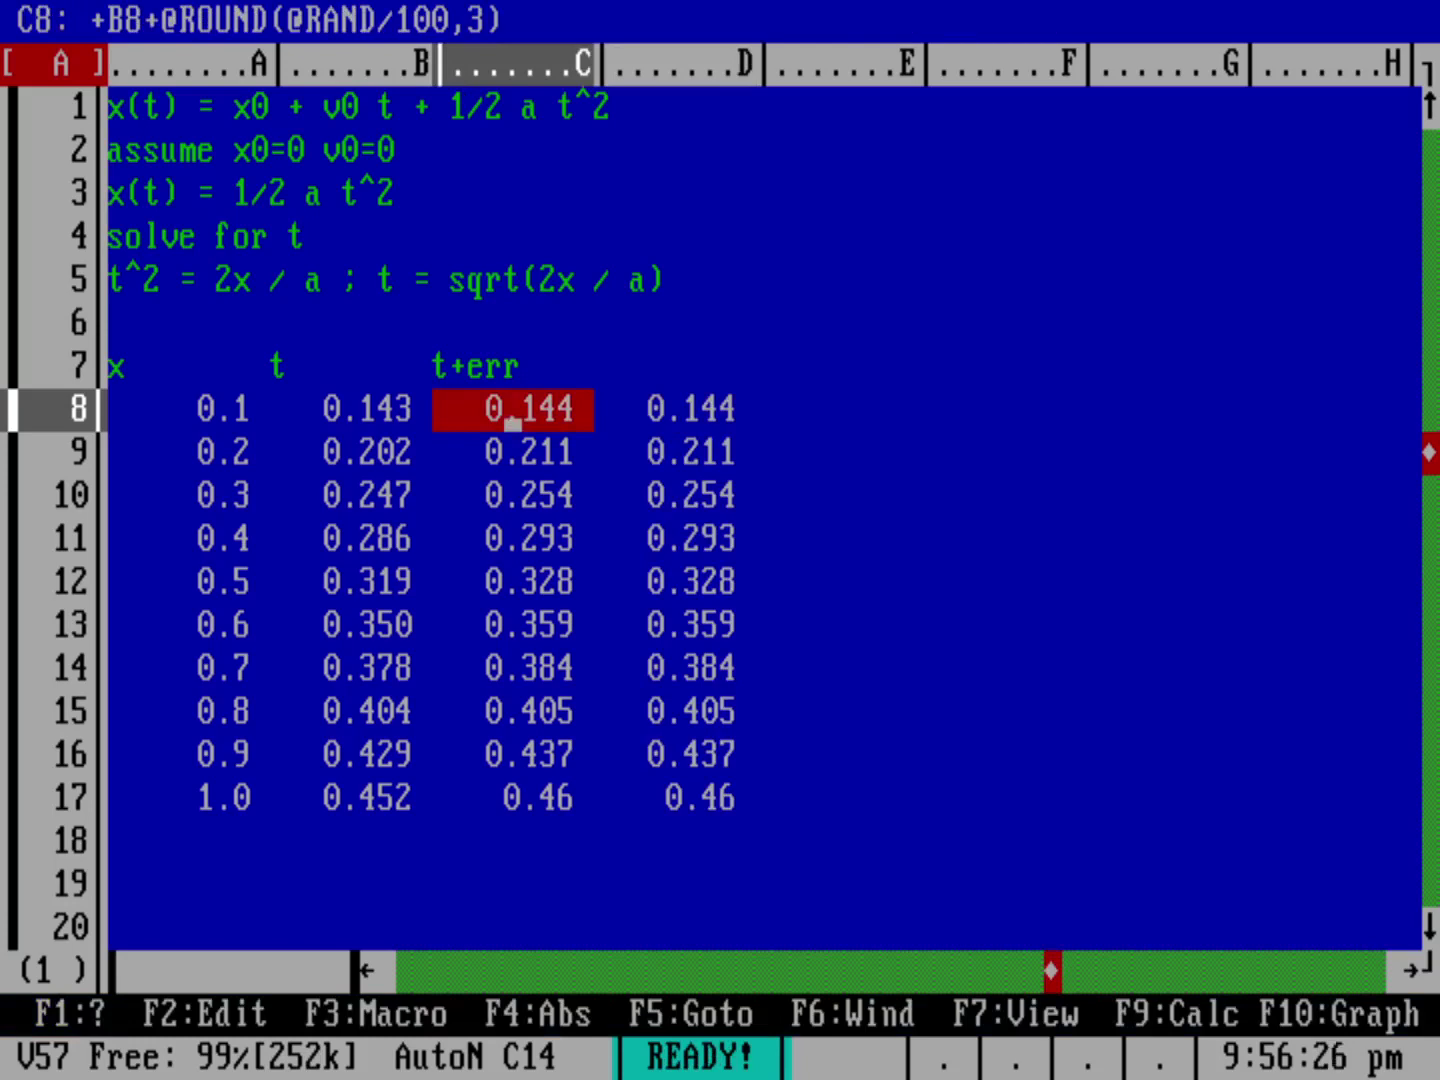
Step: Recalculate with F9 to compare the live random column against the frozen copies in D
key("F9")
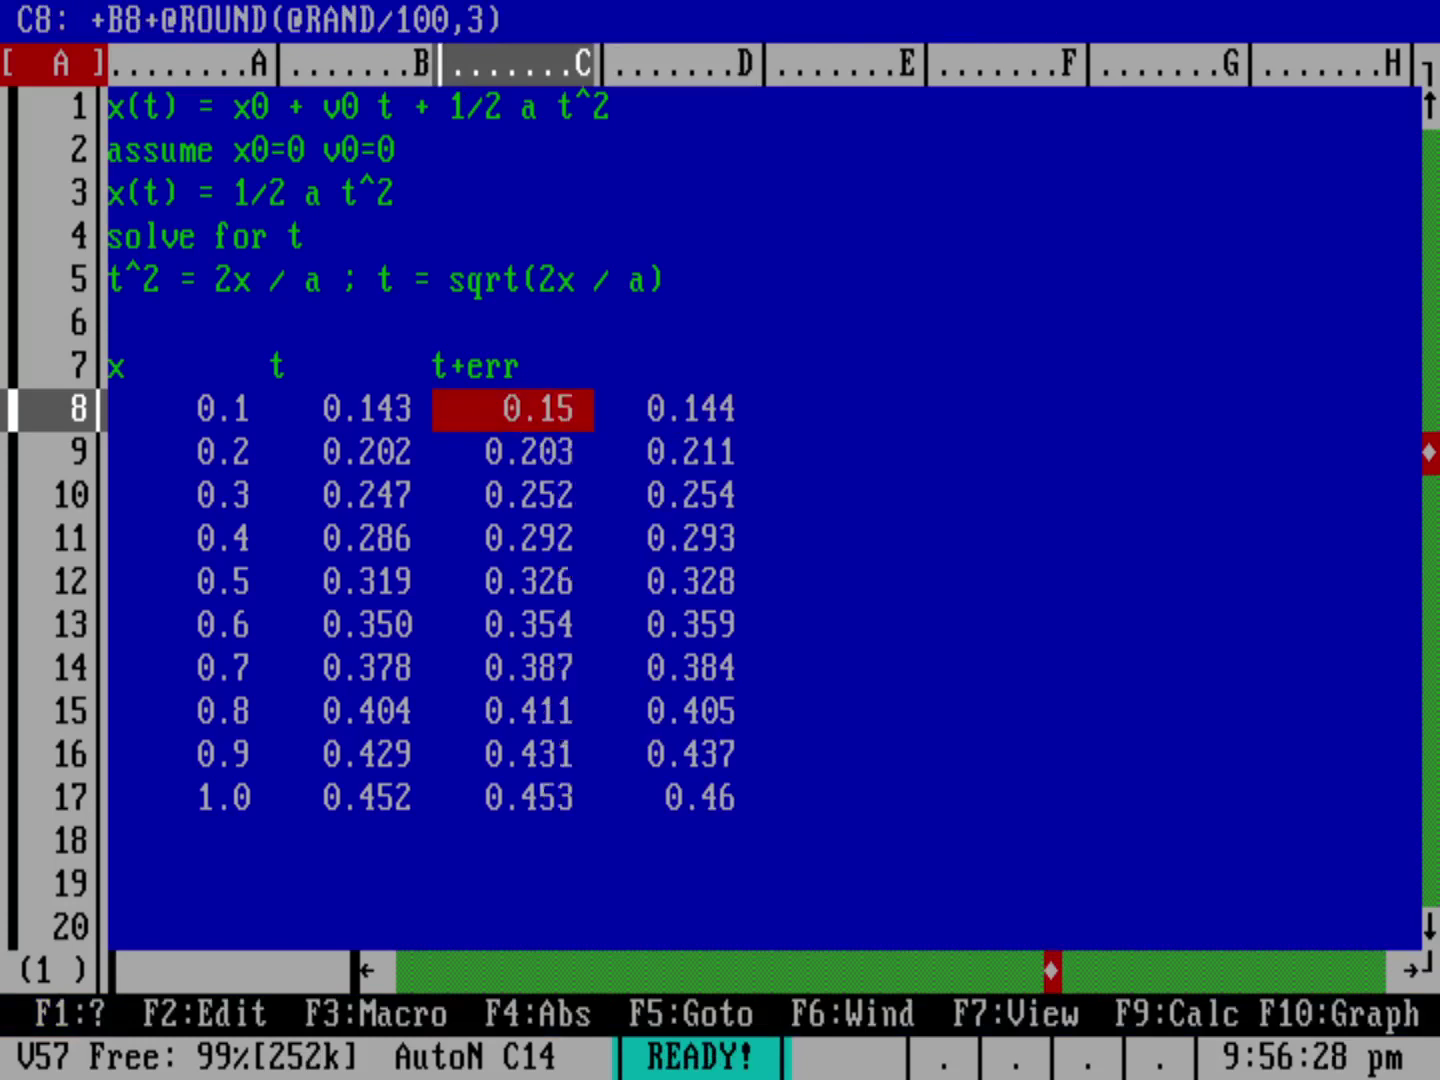
key("F9")
key("F9")
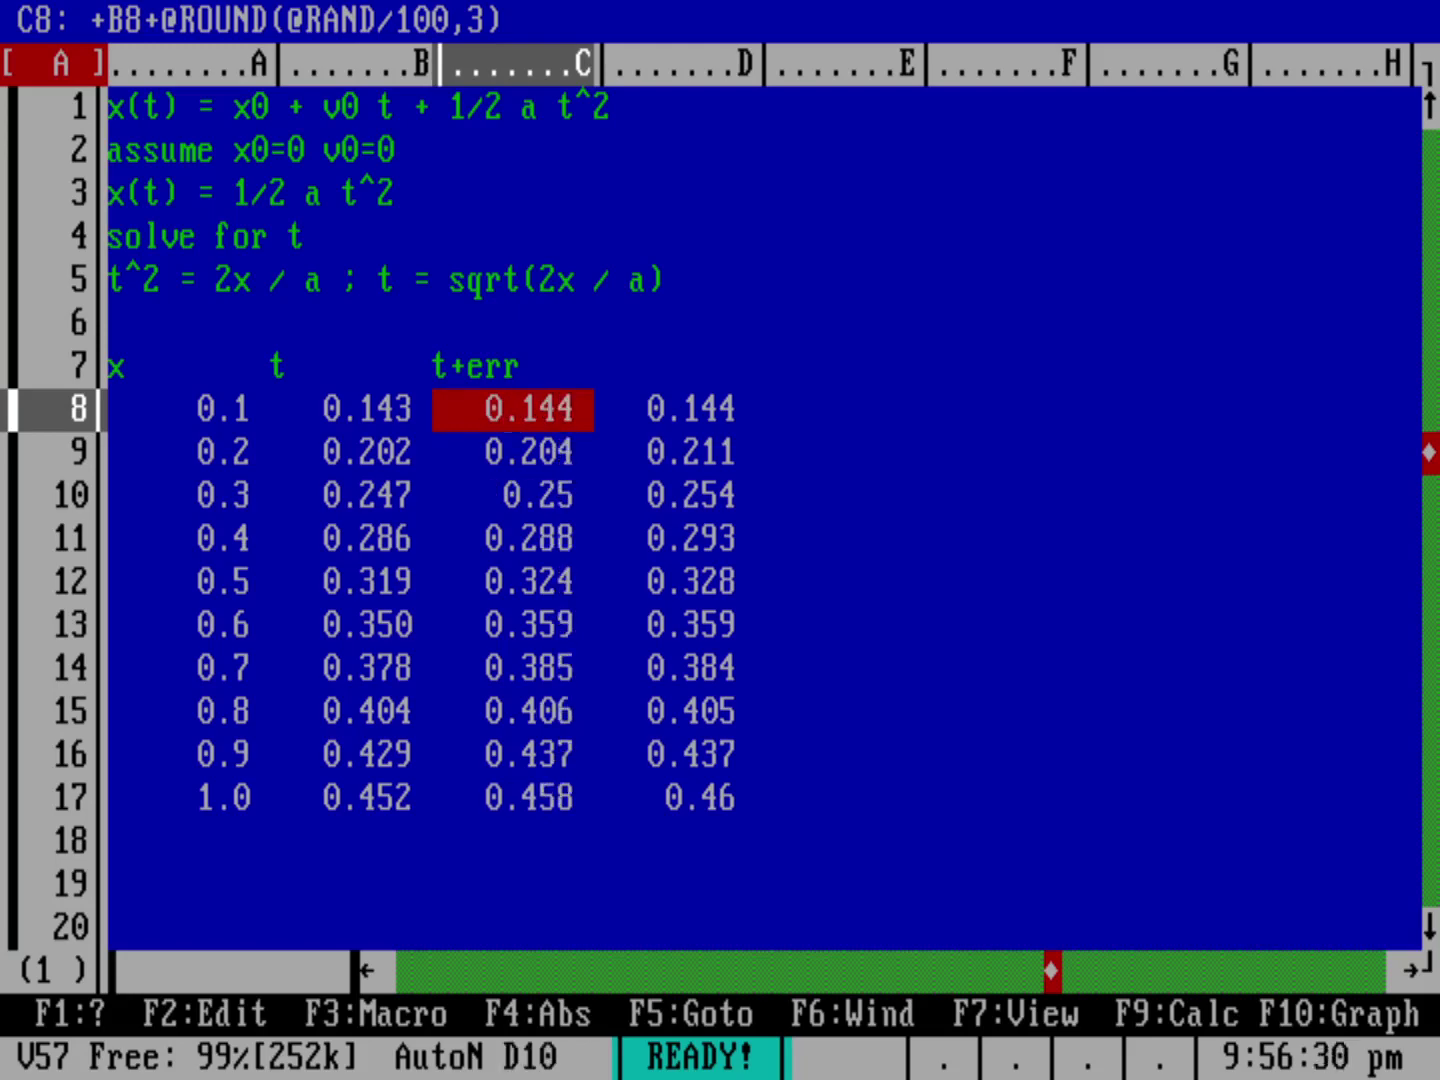
left_click(675, 425)
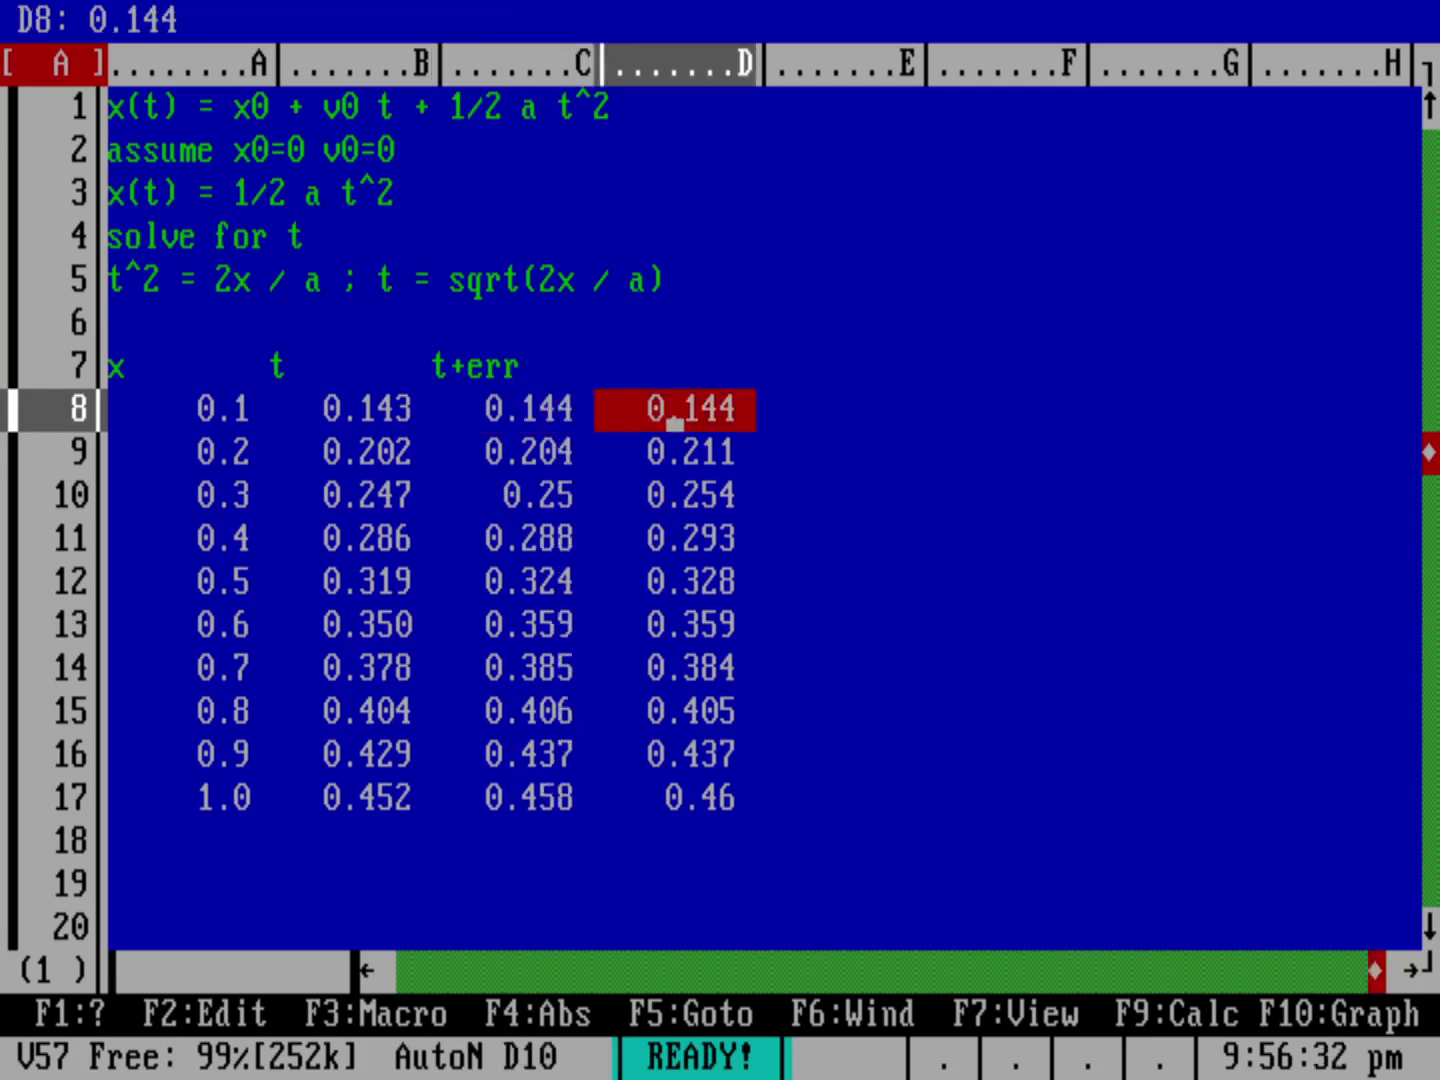
key("F9")
key("F9")
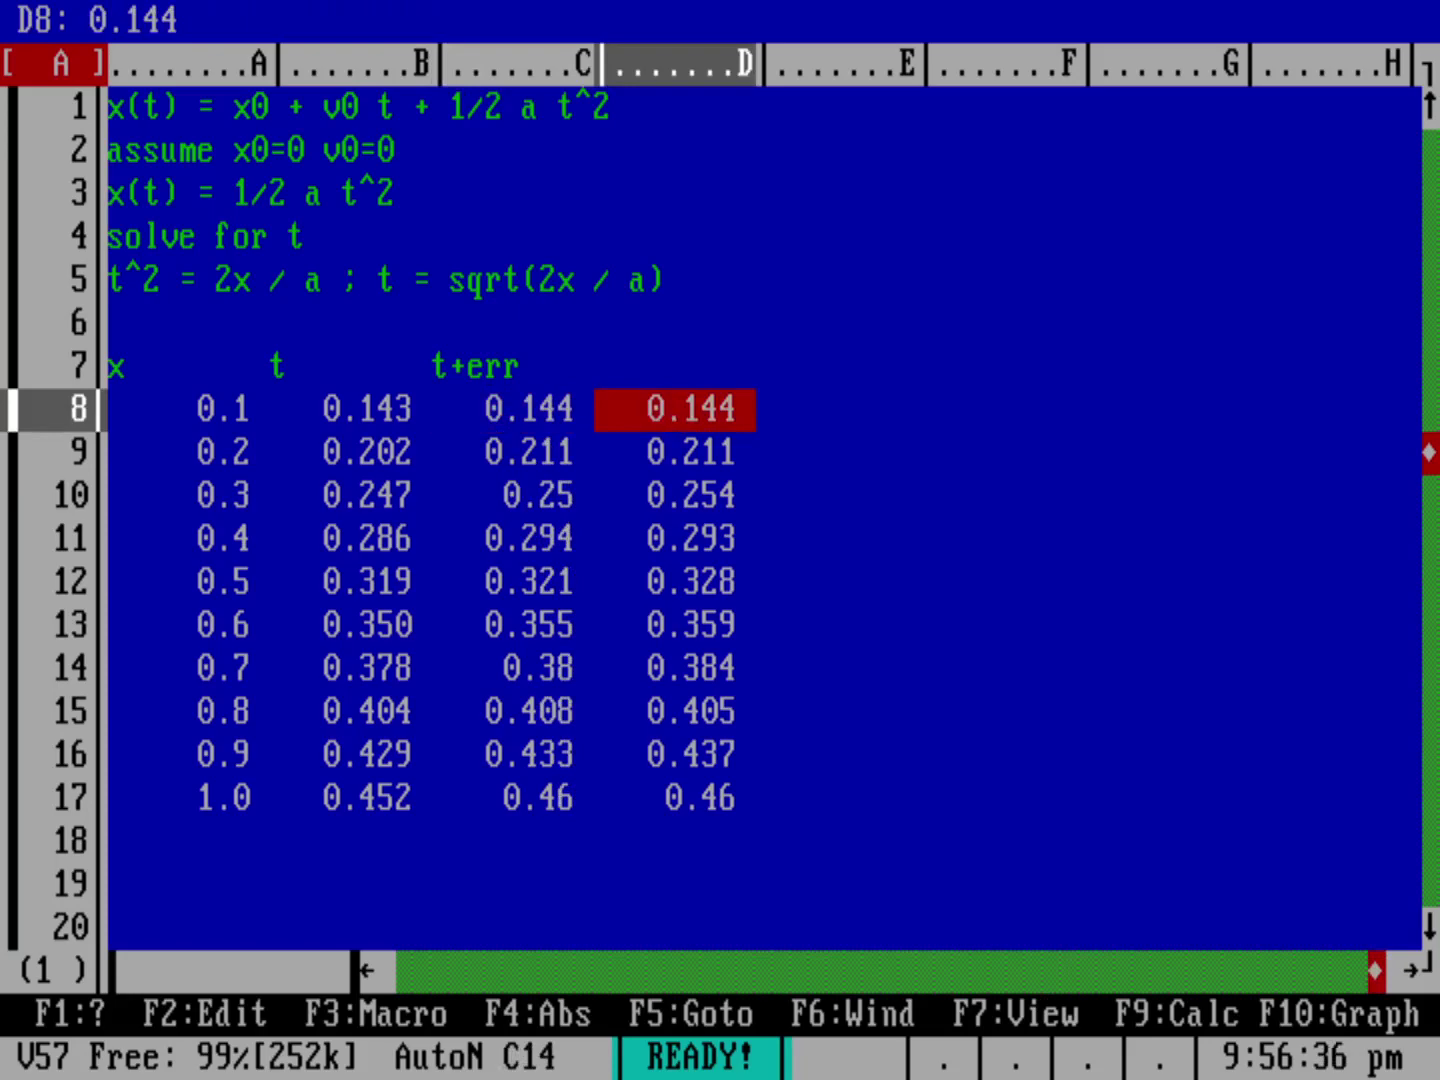
Step: Move the frozen values from D8..D17 onto C8..C17, replacing the random formulas
key("slash")
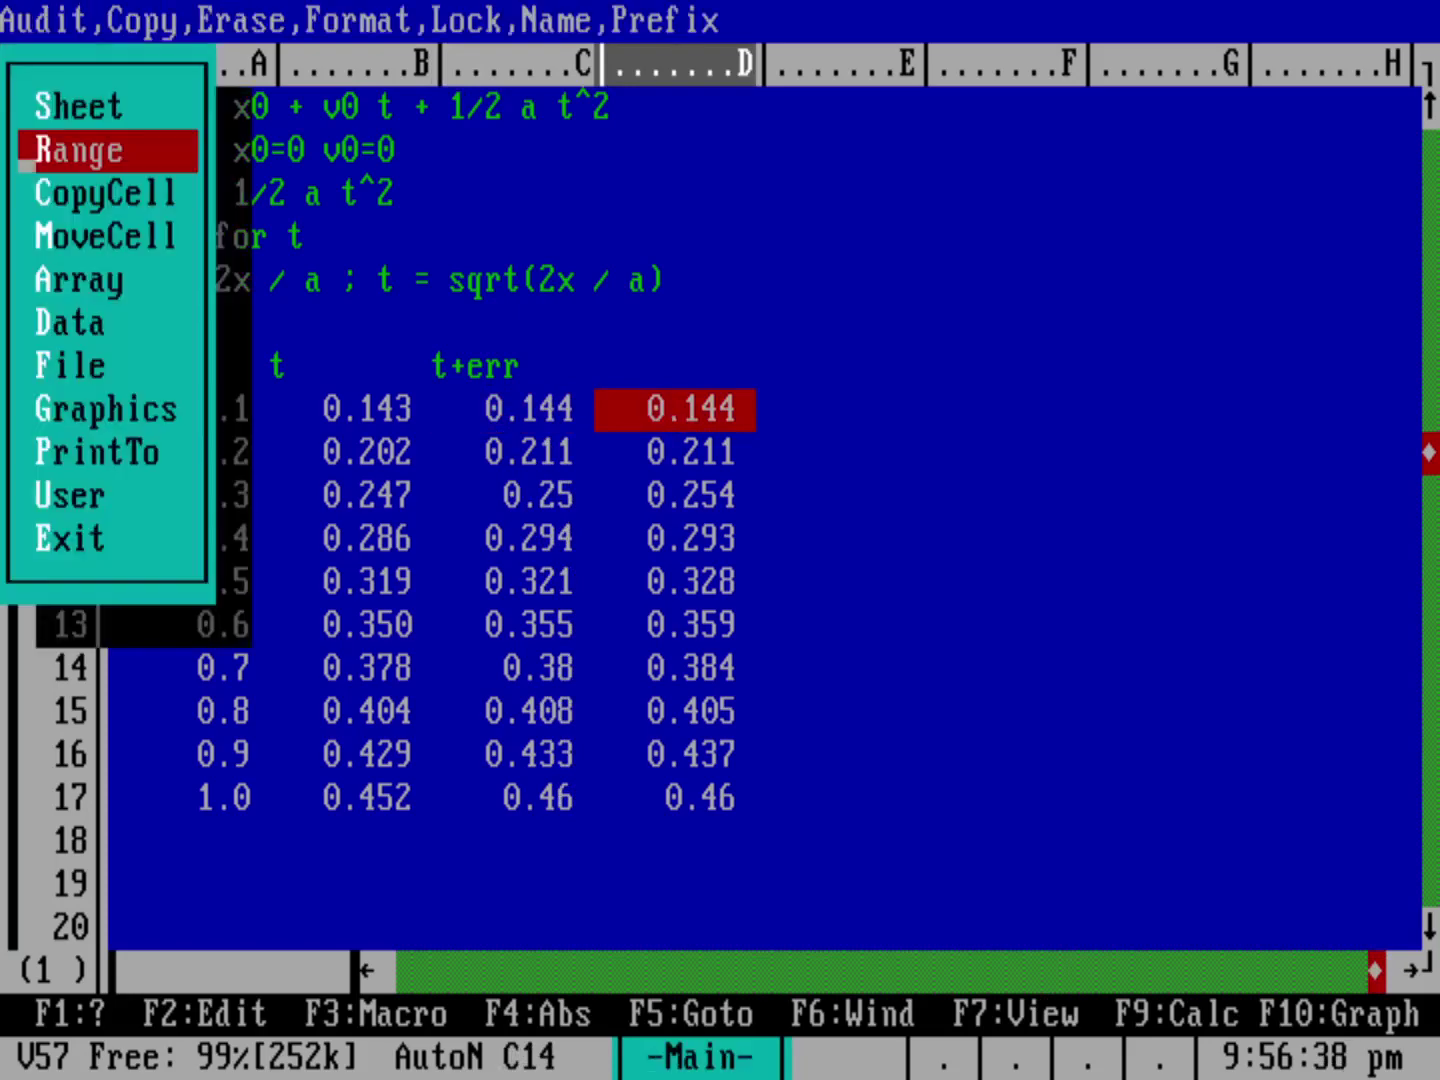
key("m")
key("Down")
key("Down")
key("Down")
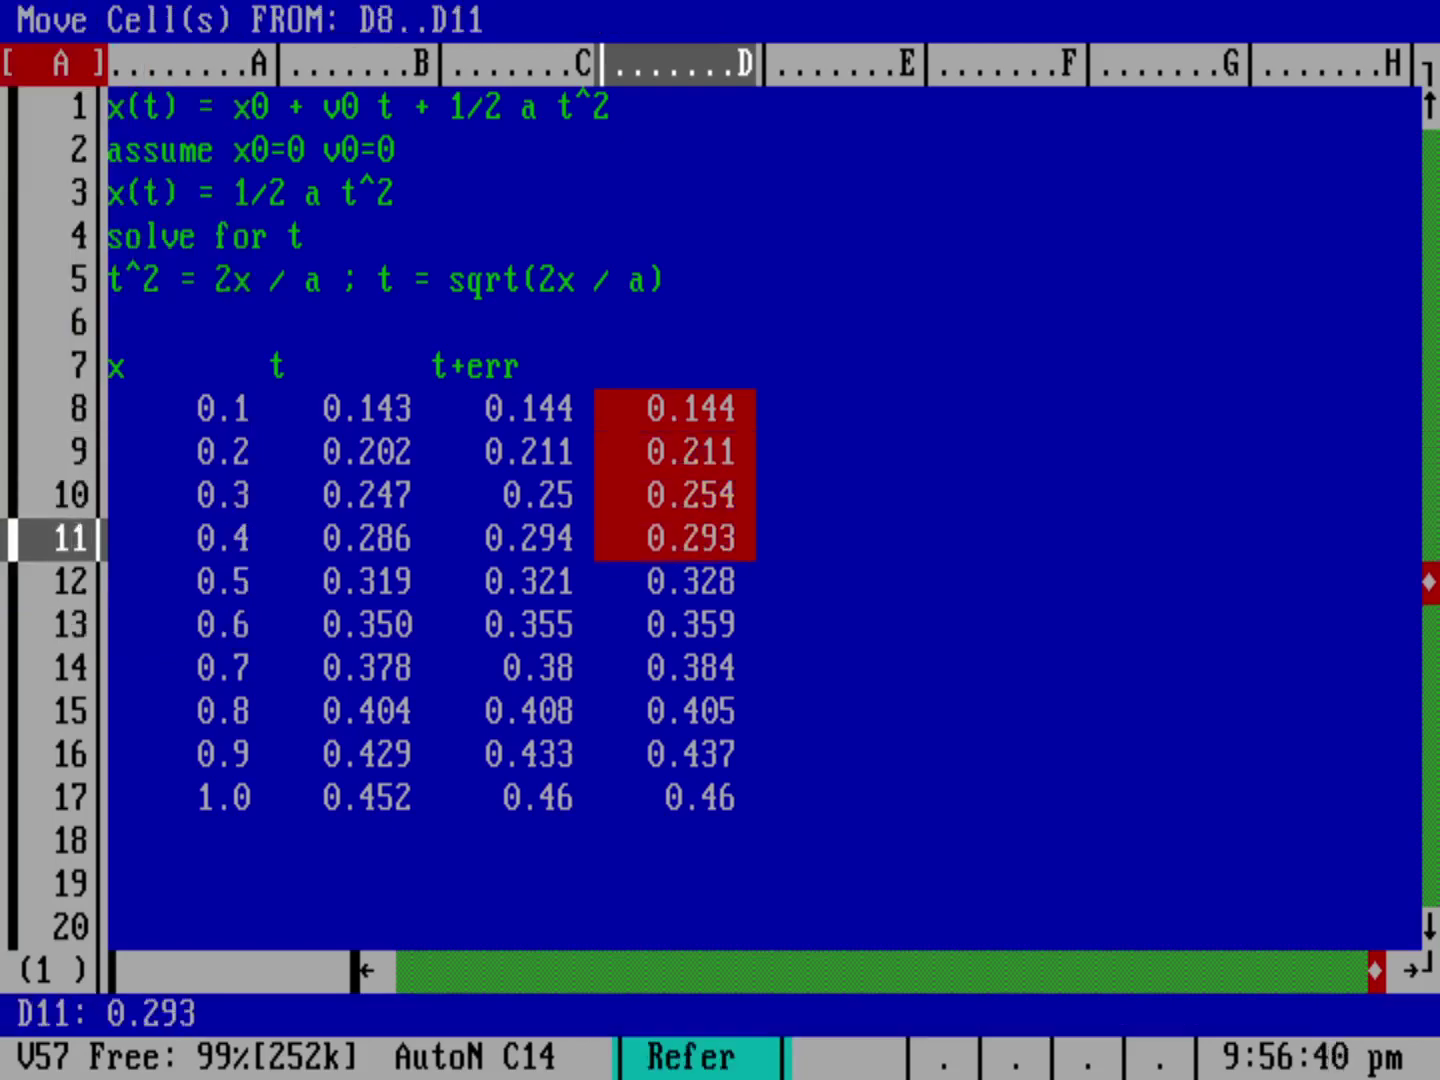
key("Down")
key("Down")
key("Down")
key("Down")
key("Down")
key("Down")
key("Return")
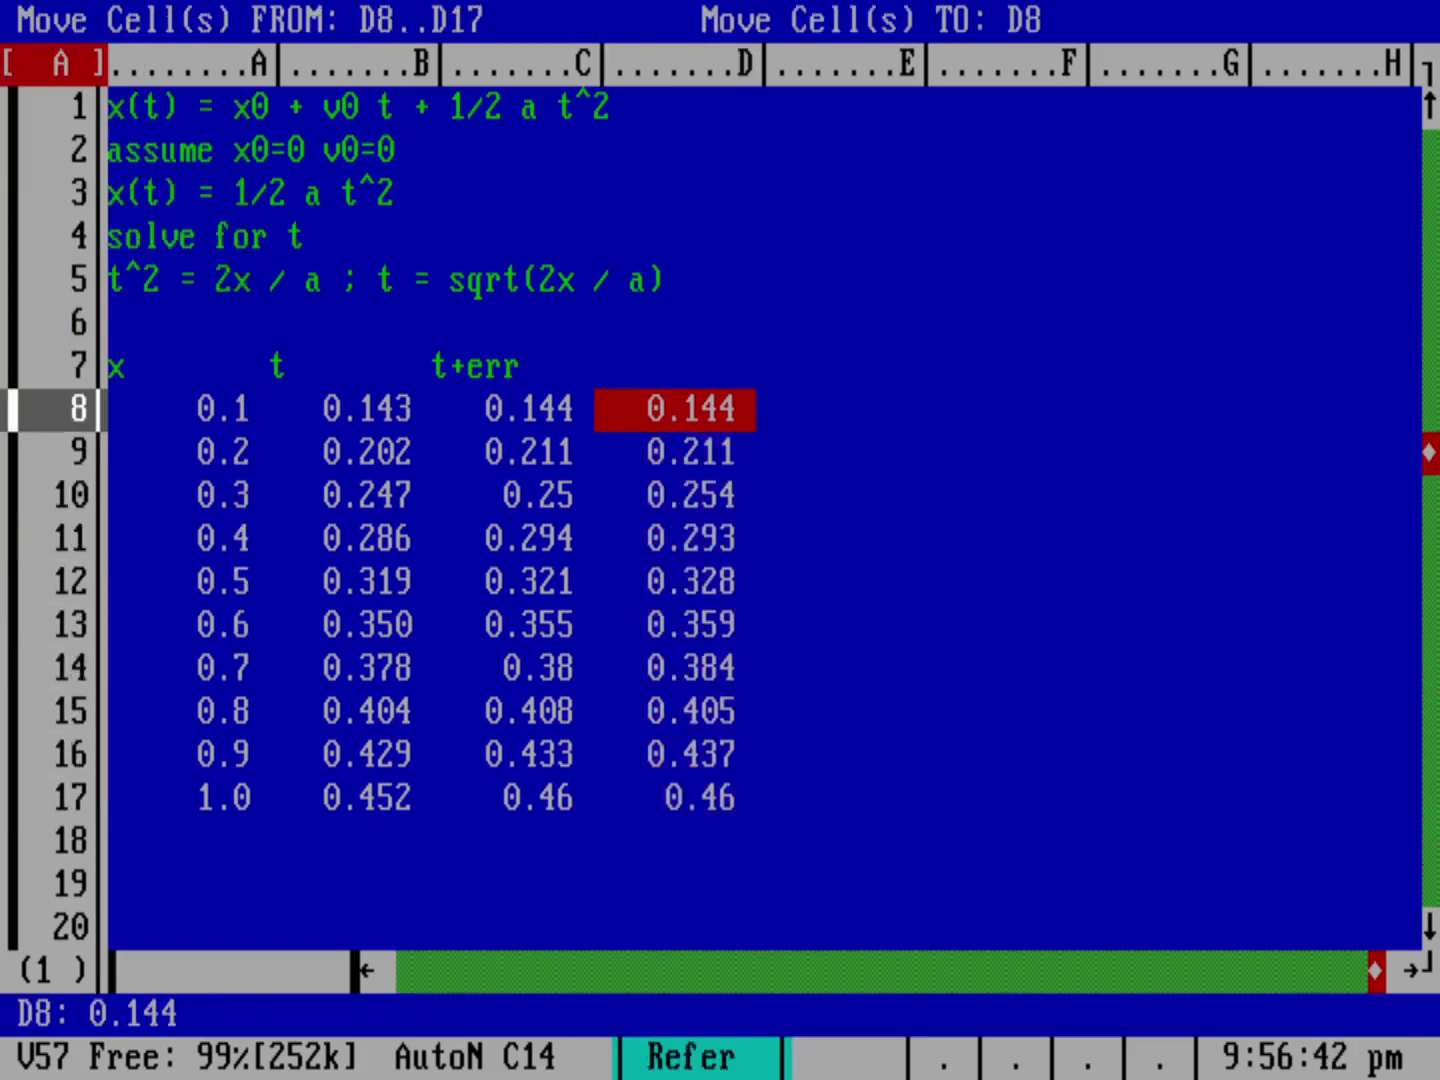
key("Left")
key("Return")
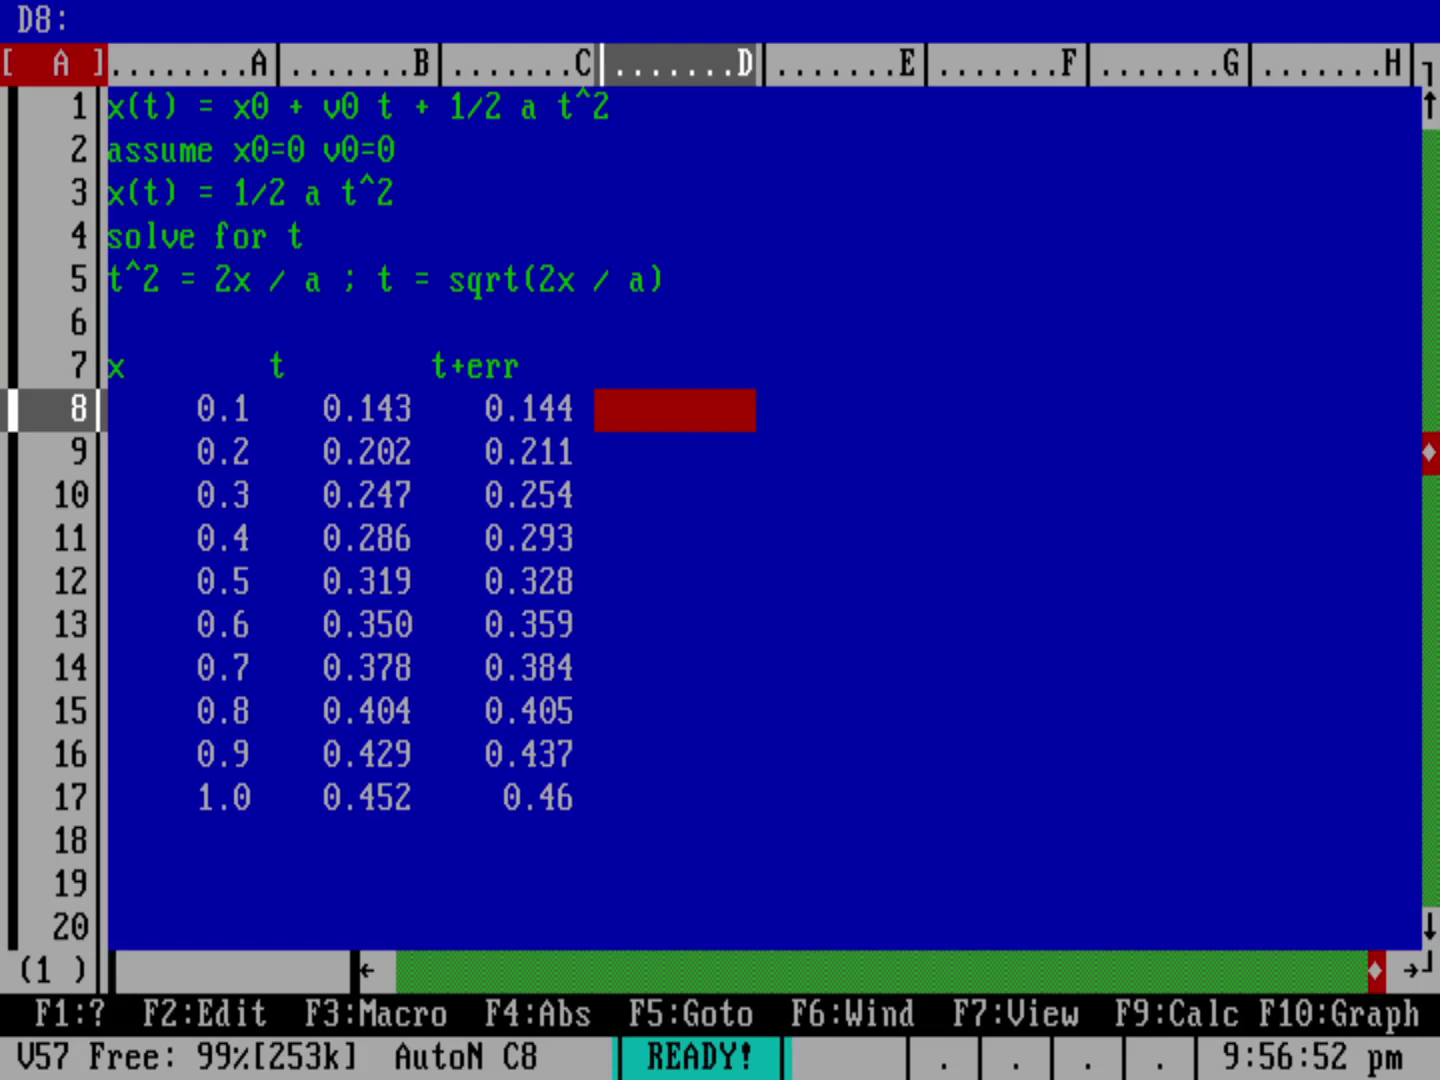
left_click(513, 426)
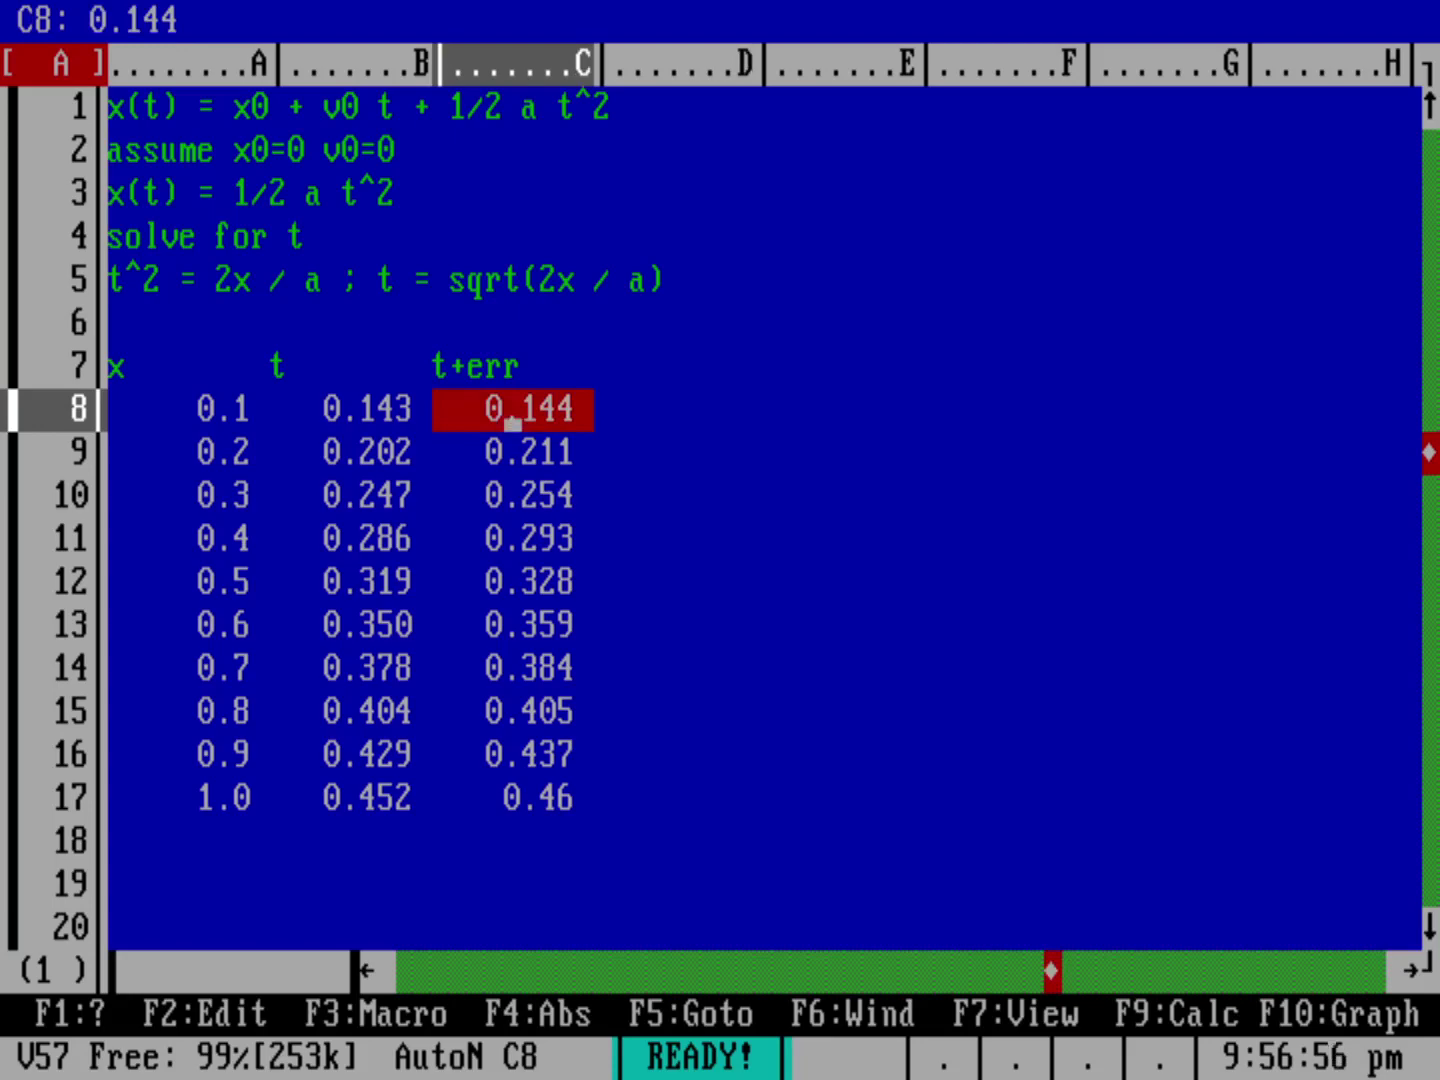
Step: Format C8..C17 as Fixed with 3 decimals, so 0.46 reads 0.460
key("slash")
key("r")
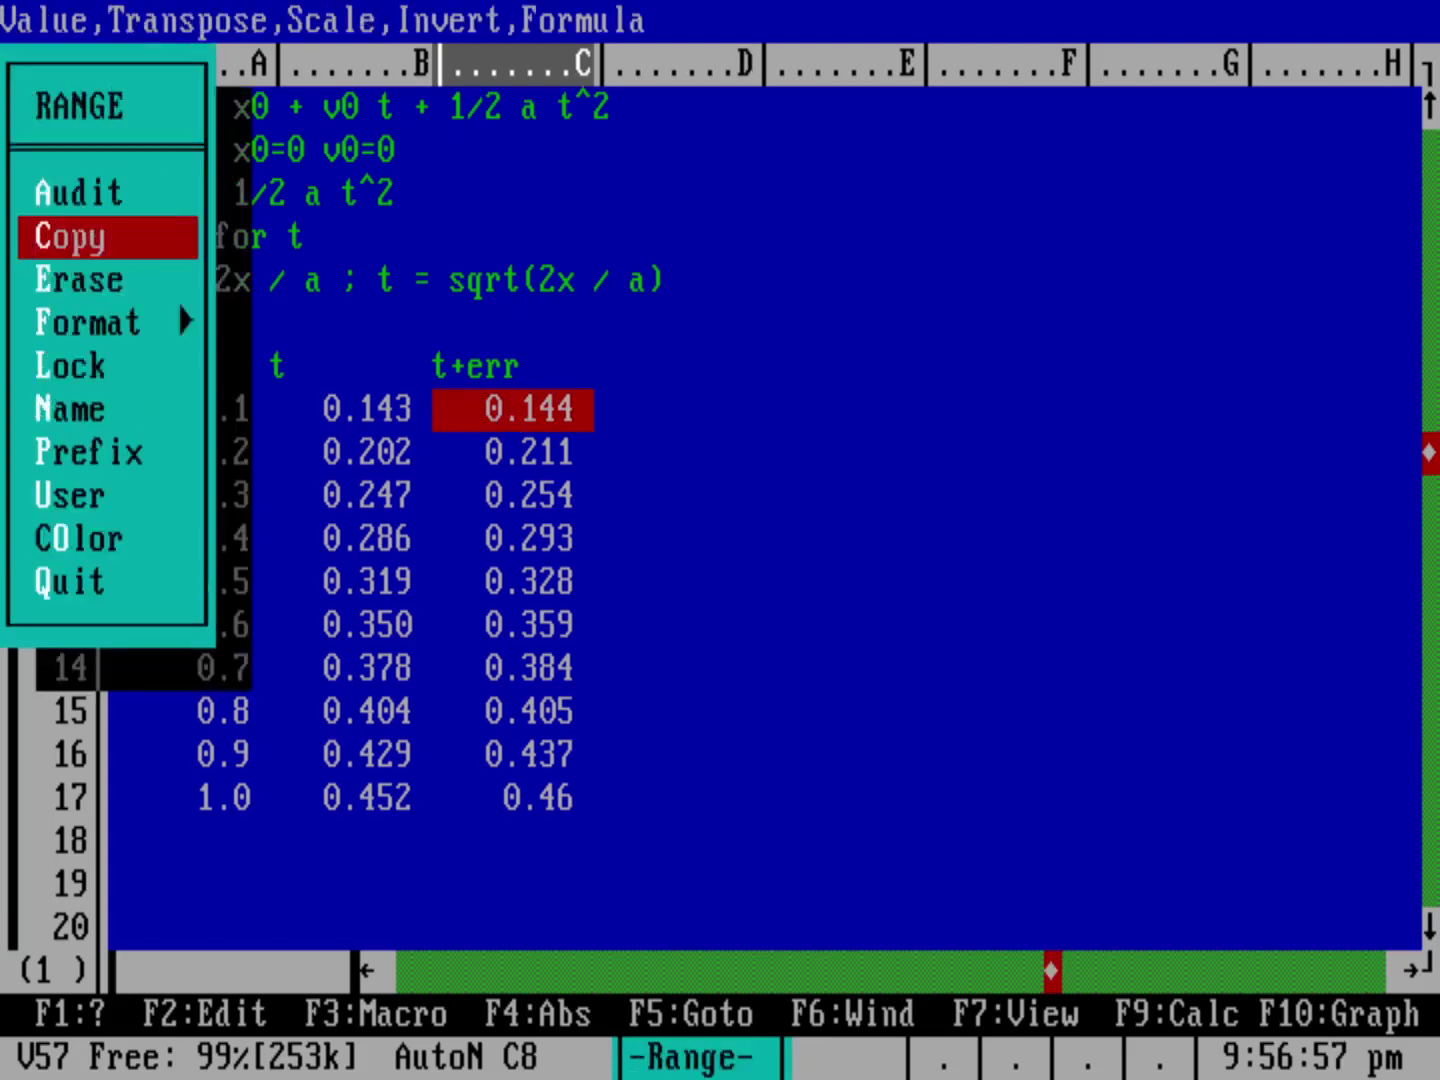
key("f")
key("f")
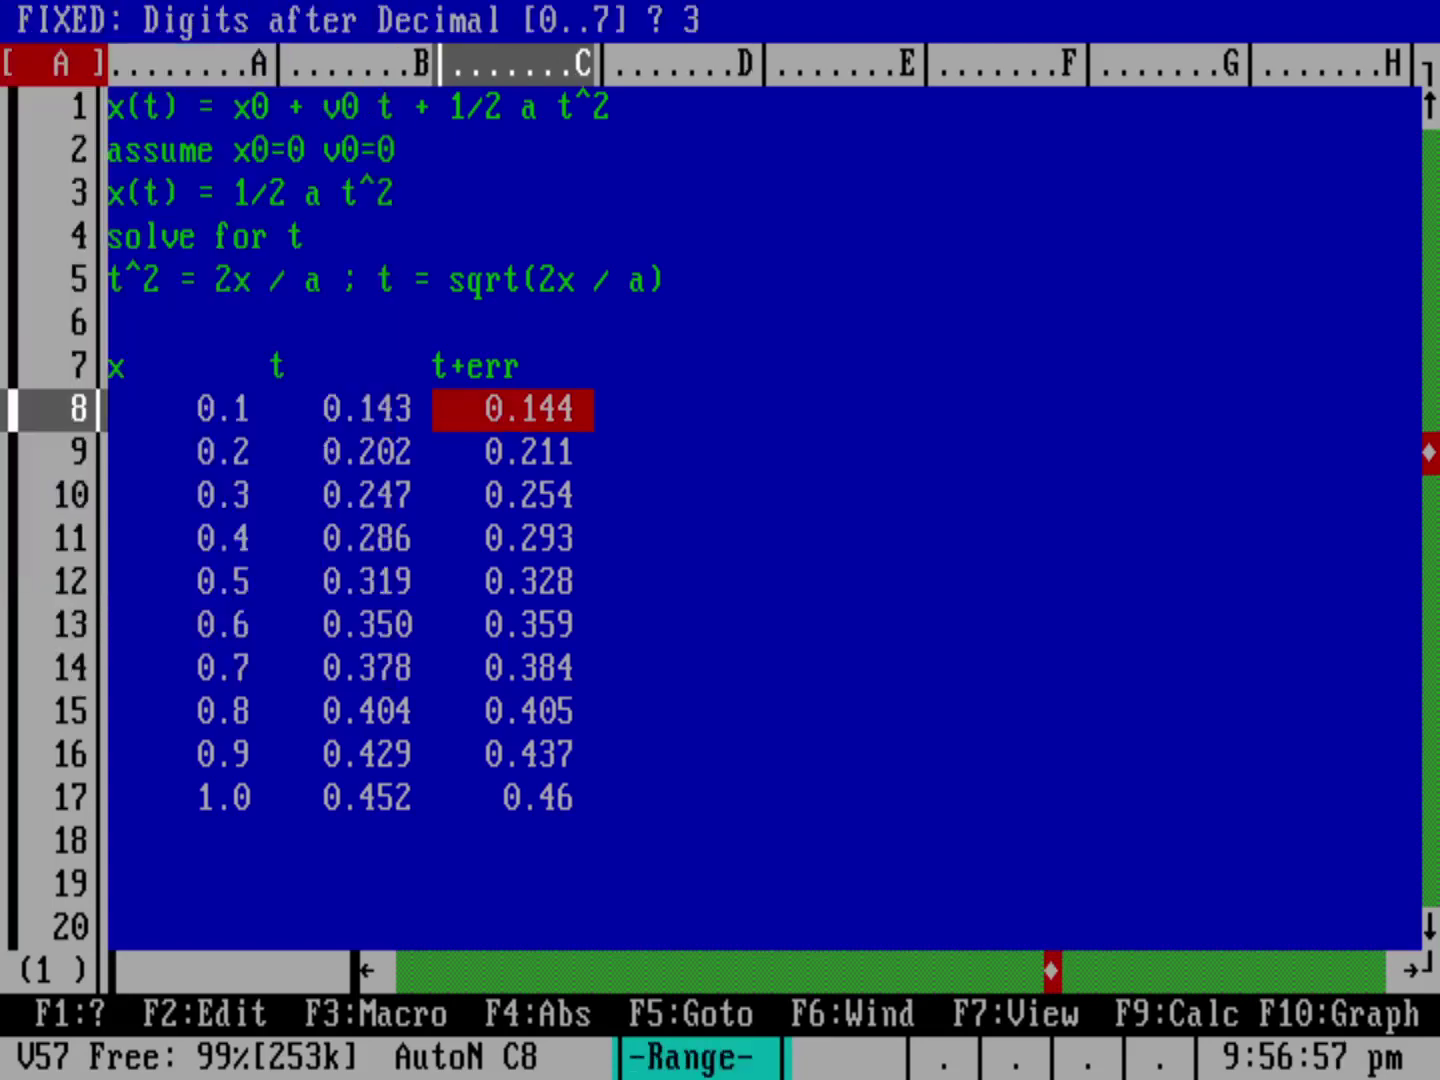
key("Return")
left_click_drag(513, 421, 510, 812)
key("Return")
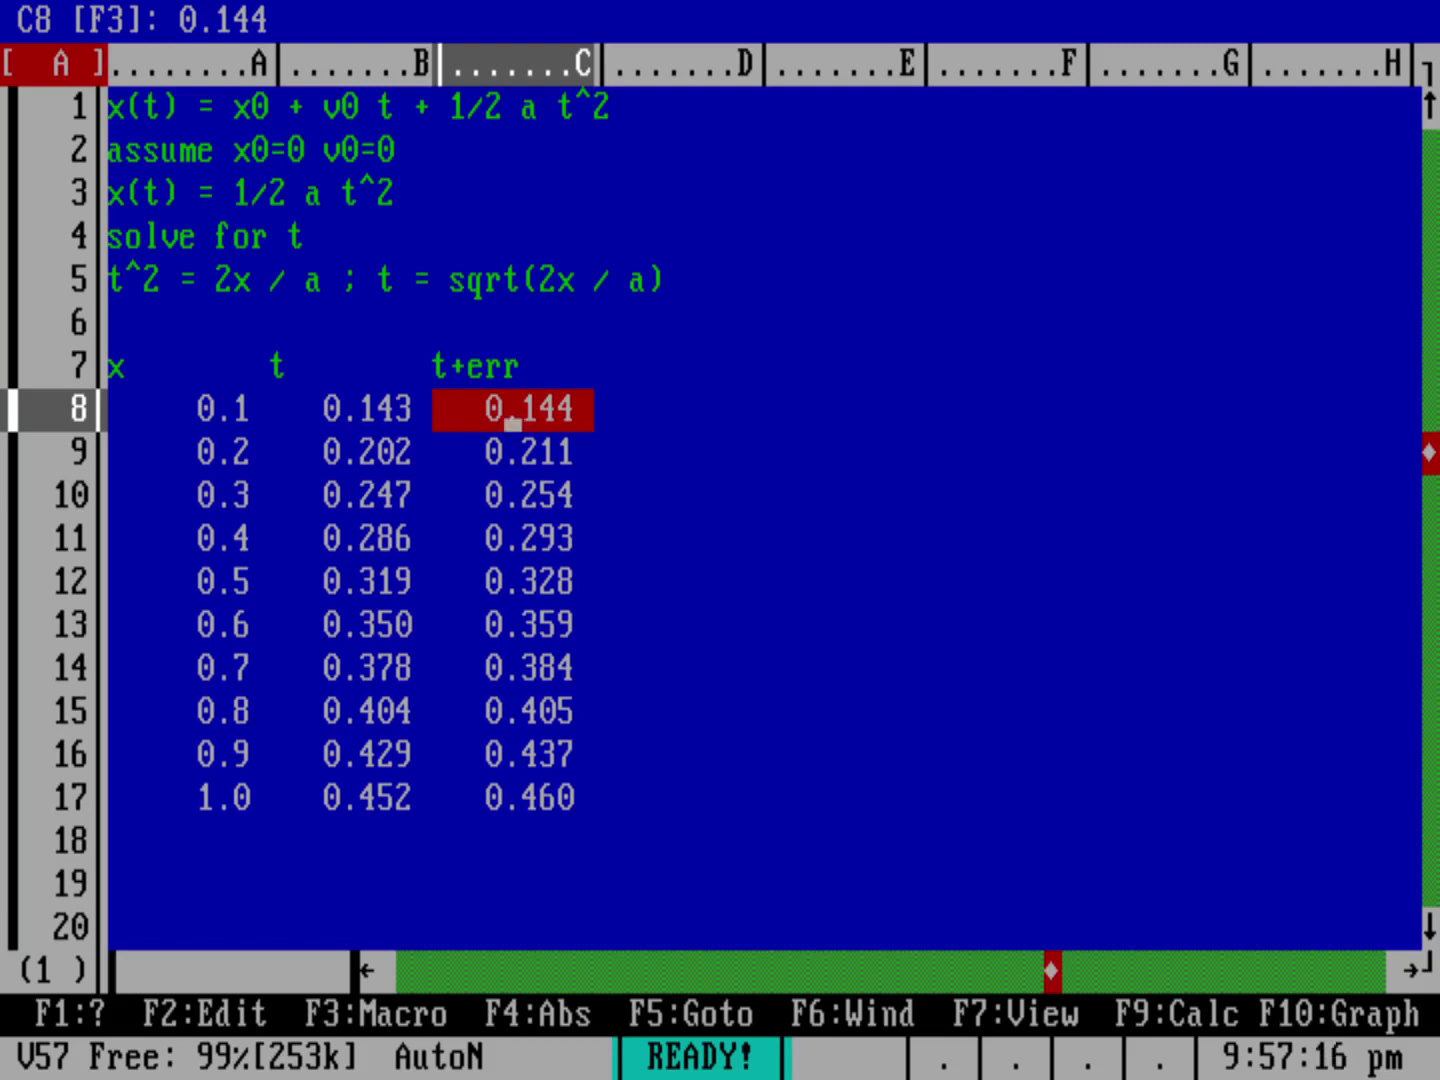
Step: Add a 't^2' heading in D7 and the formula +C8*C8 in D8
left_click(513, 373)
left_click(675, 383)
type("t^2")
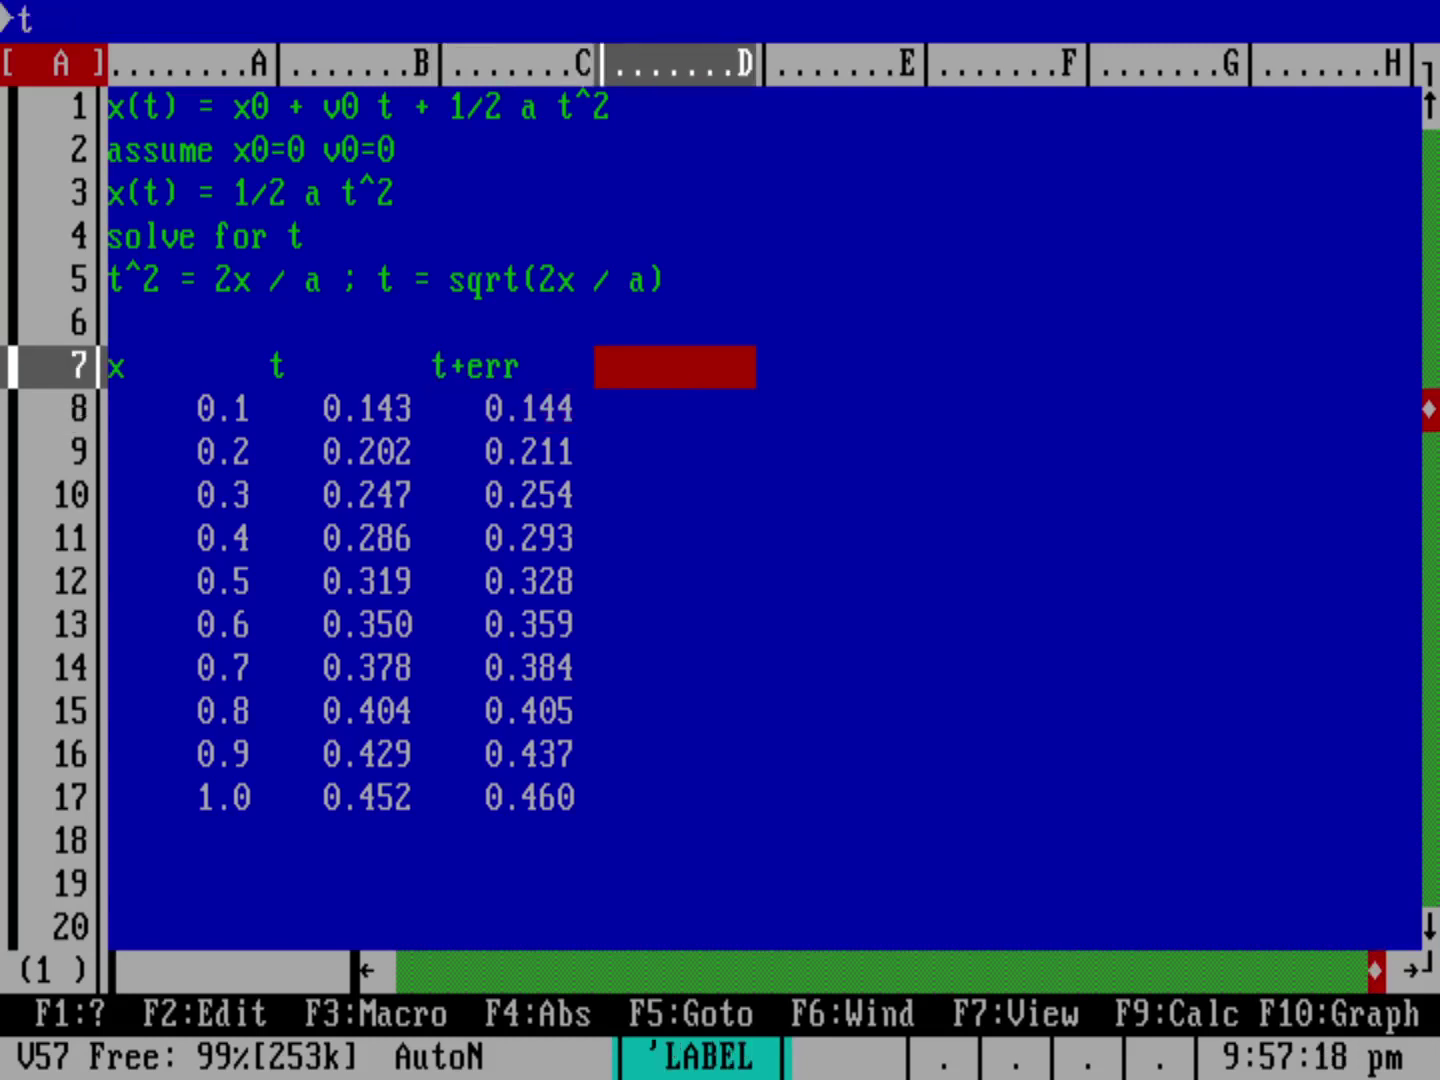
key("Return")
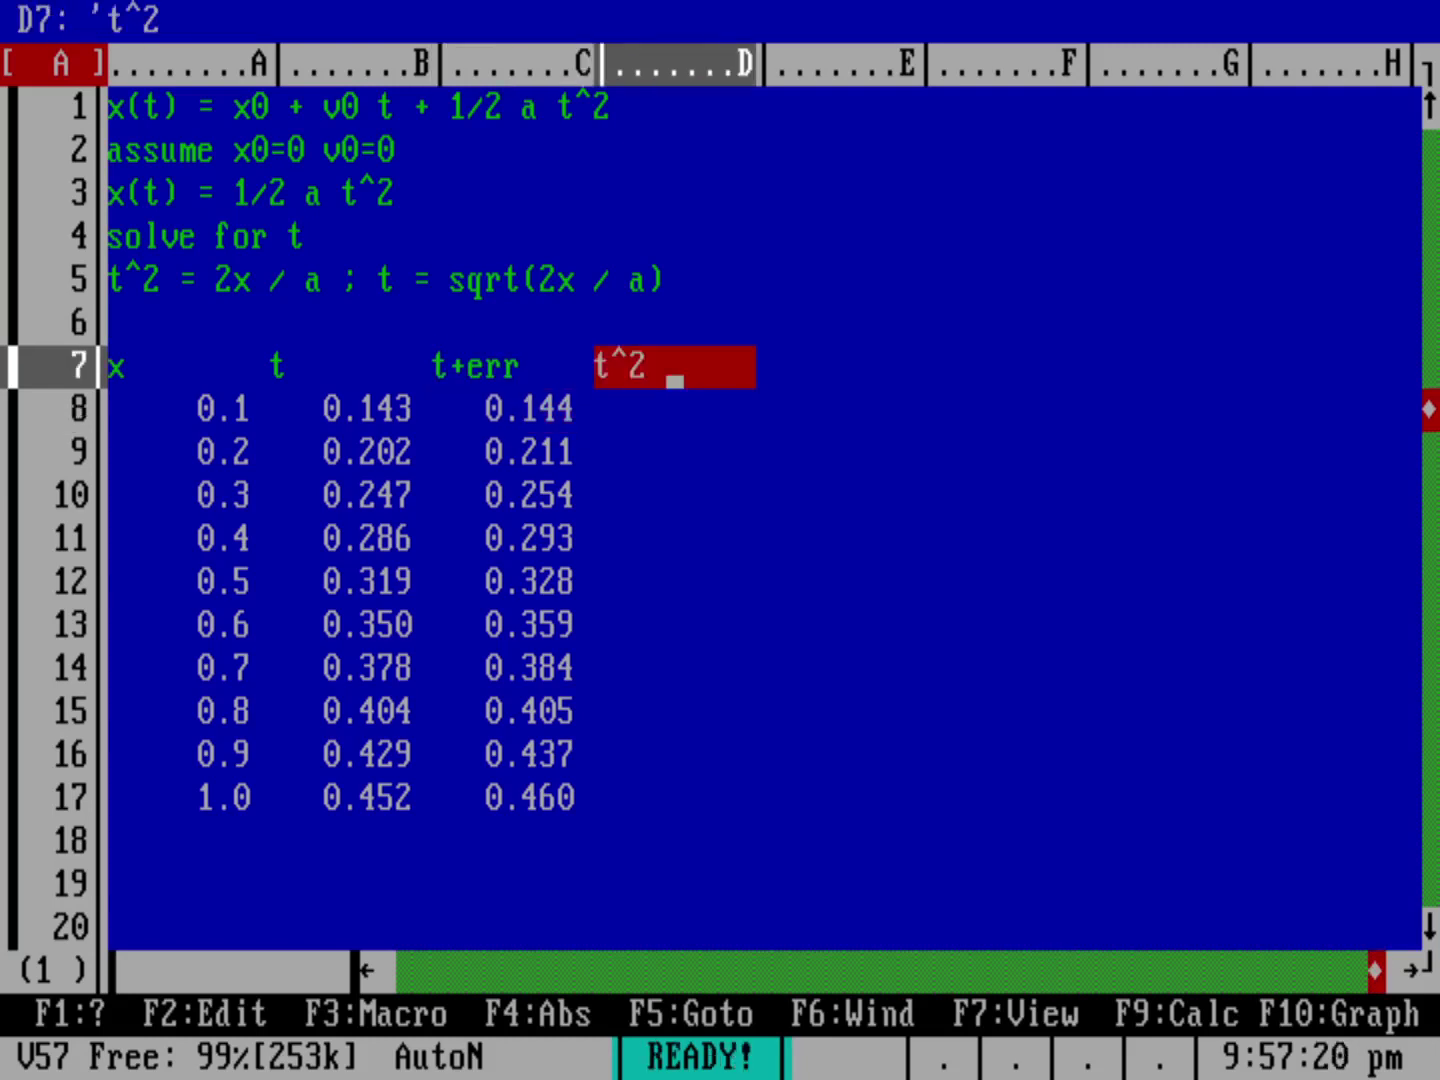
left_click(675, 425)
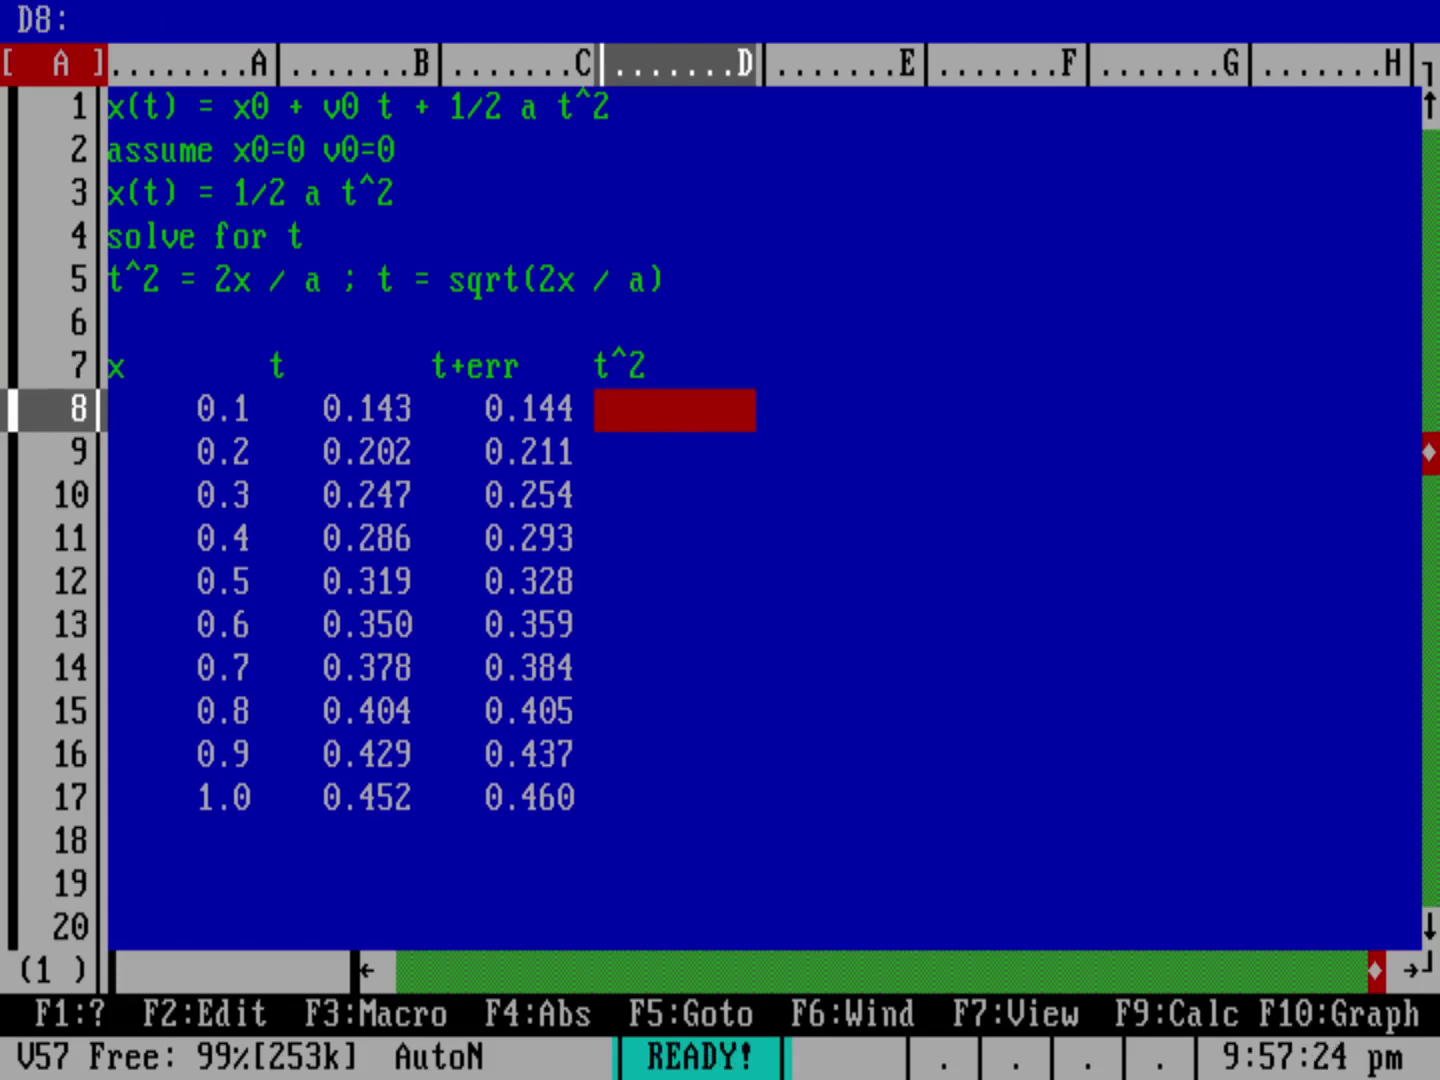
type("+C8*C")
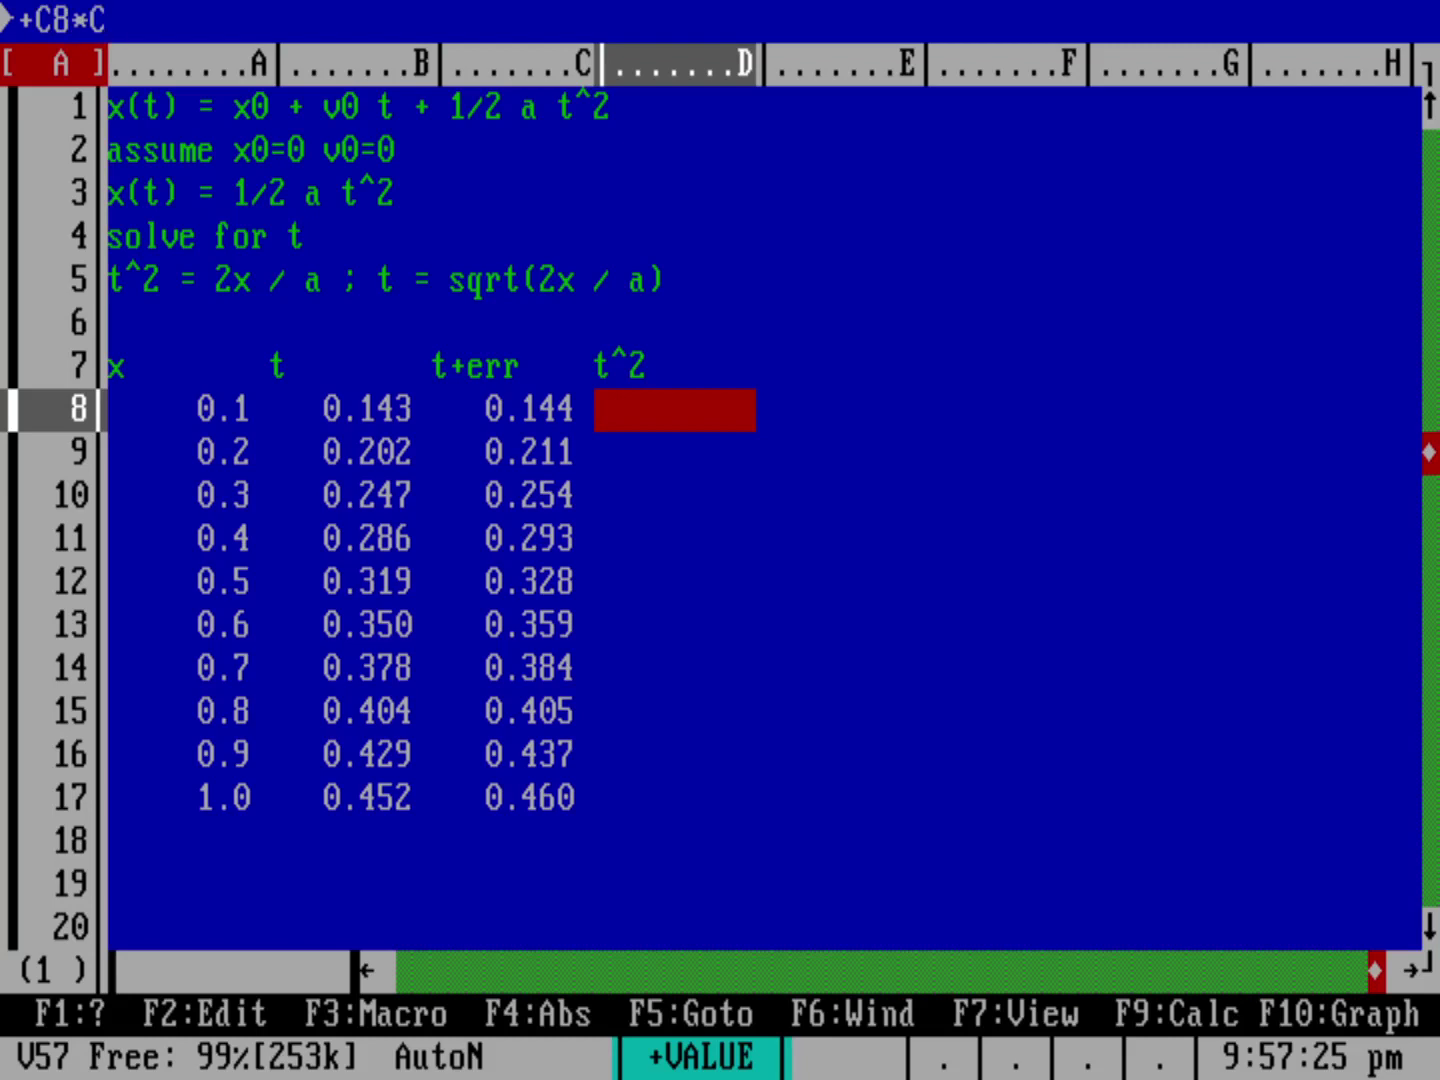
type("8")
key("Return")
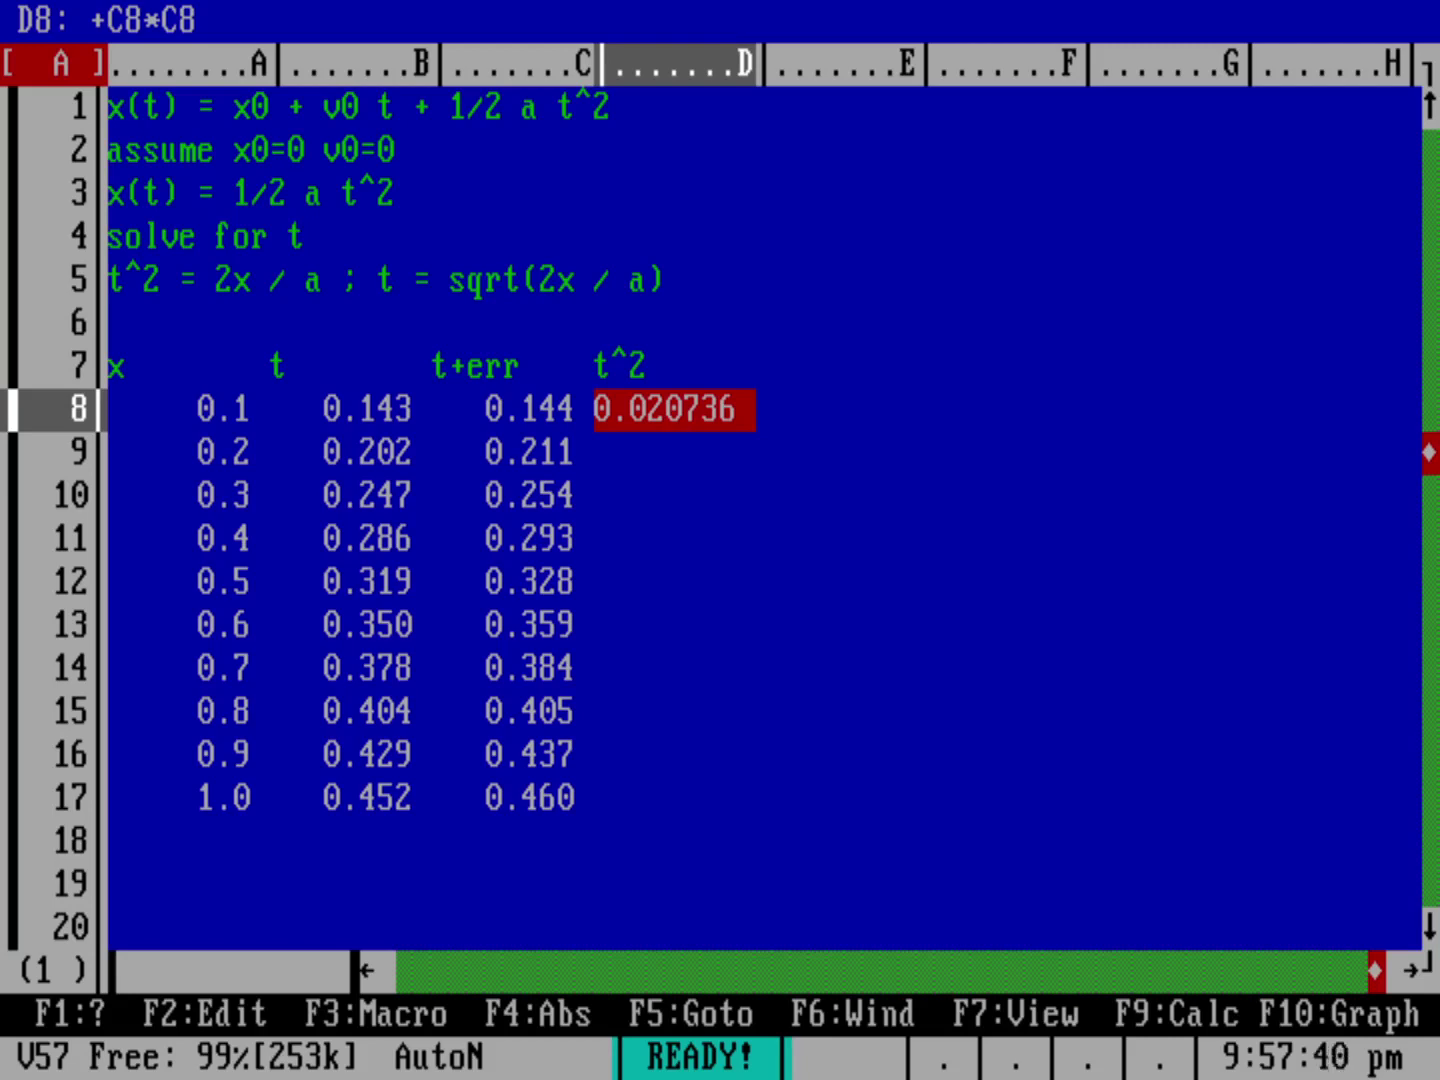
Step: Copy the D8 squared-time formula down into D9..D17
key("slash")
key("c")
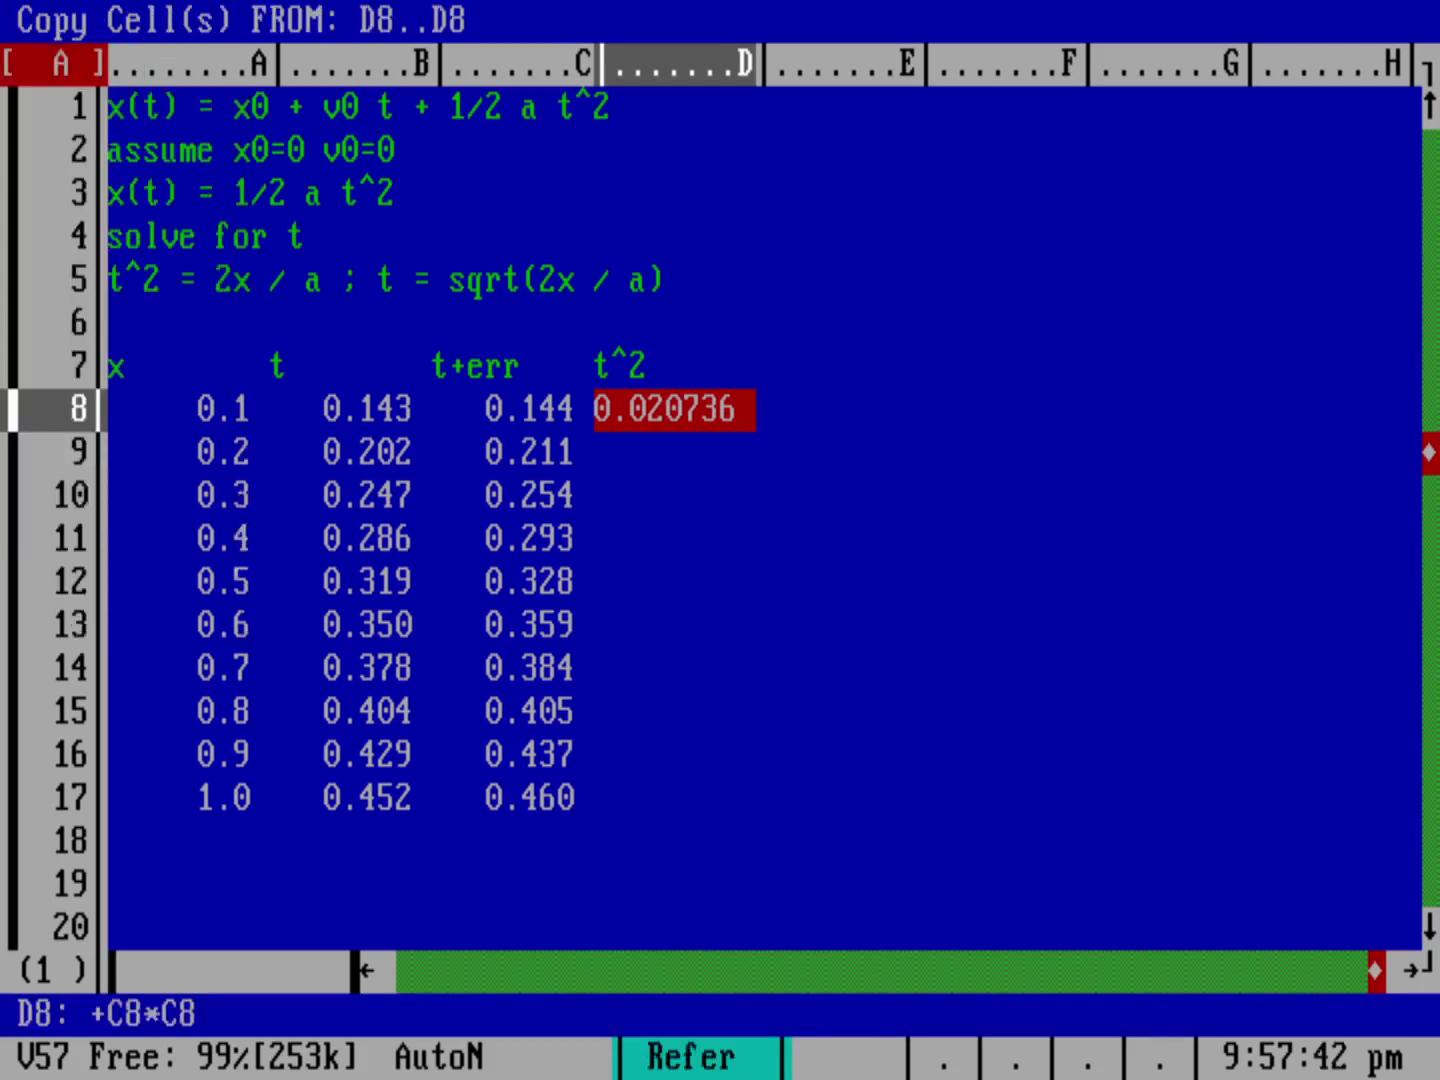
key("Return")
key("Down")
key("period")
key("Down")
key("Down")
key("Down")
key("Down")
key("Down")
key("Down")
key("Down")
key("Down")
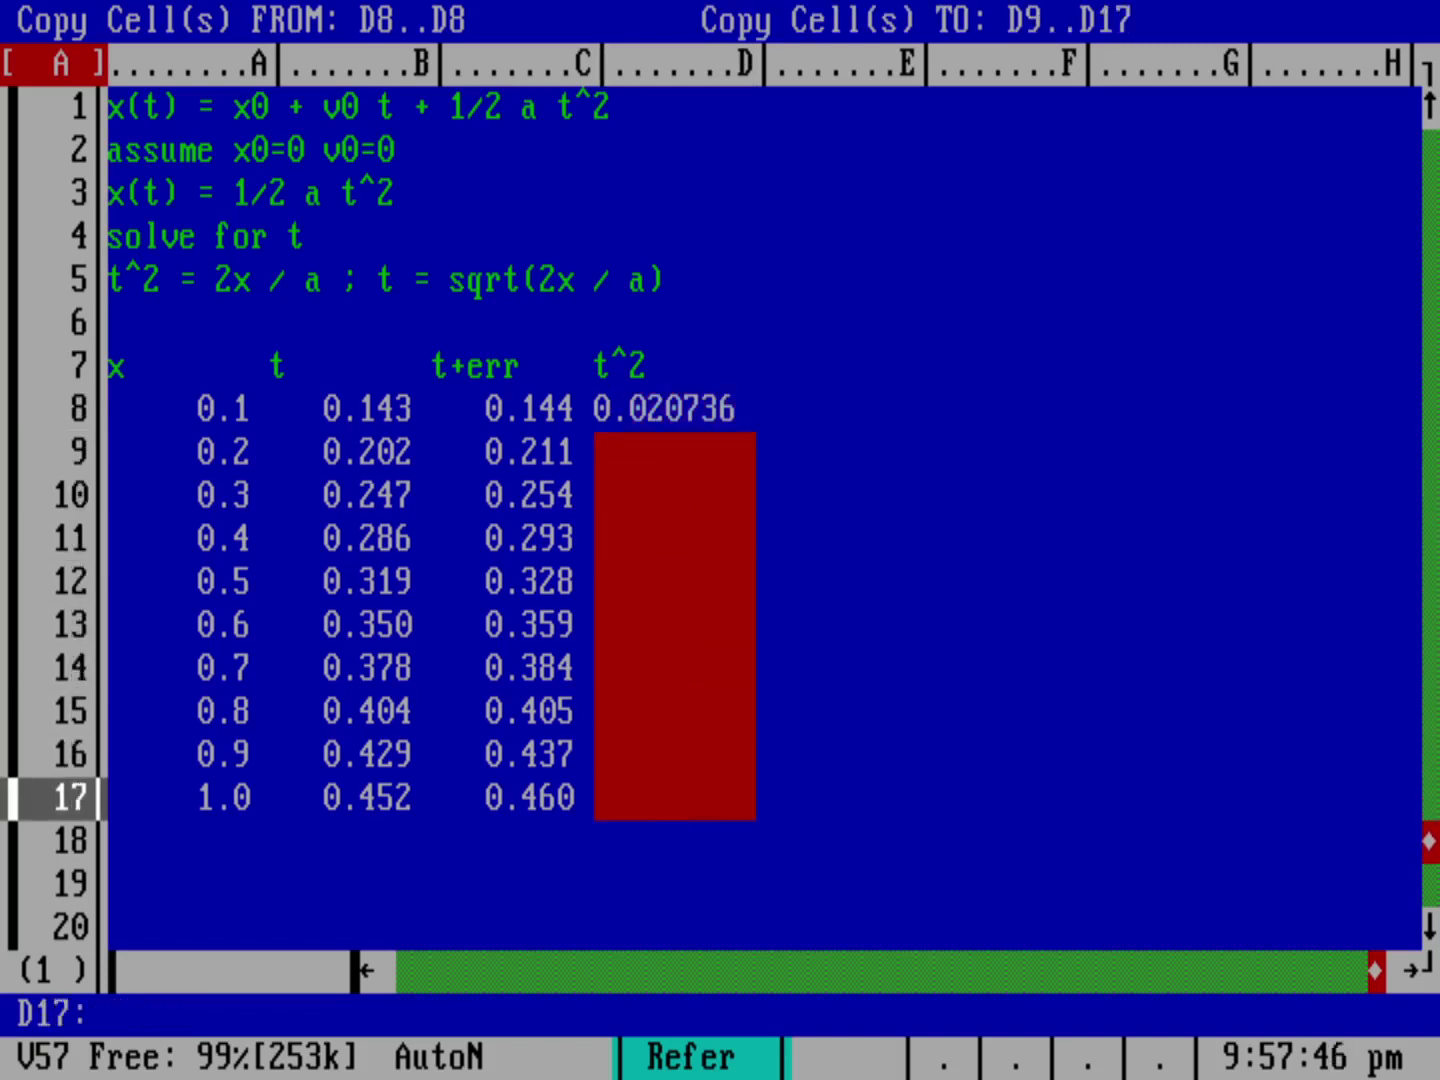
key("Return")
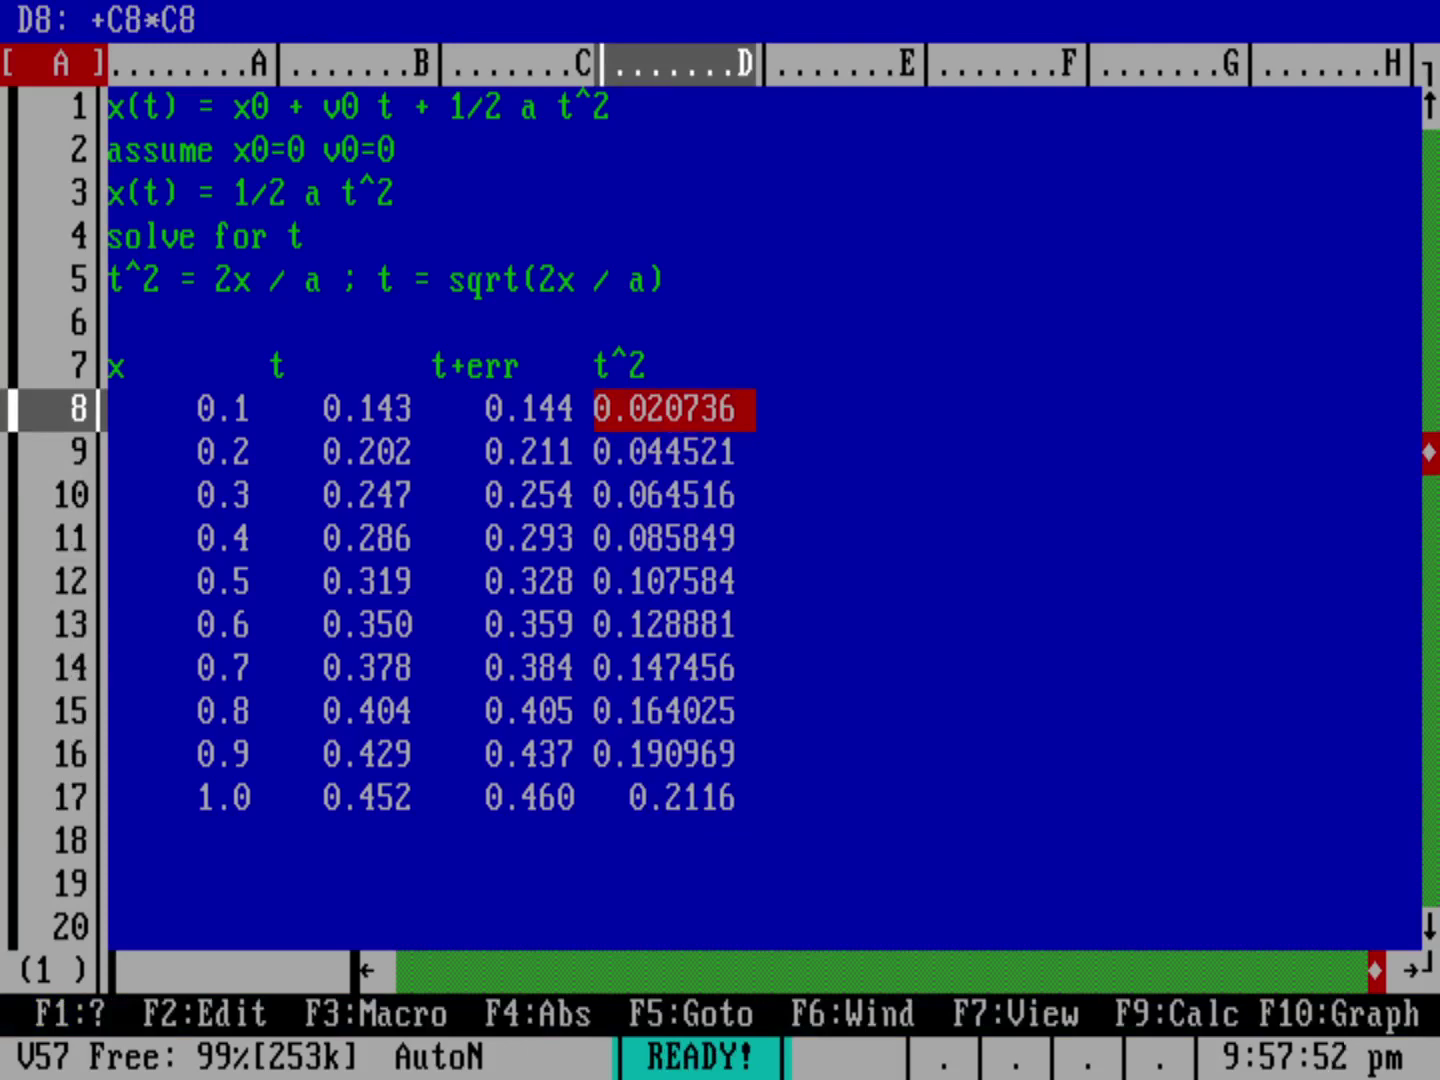
Step: Type the notes 't^2 = 2x / a' in F6 and 'intercept 0' in F5
key("Up")
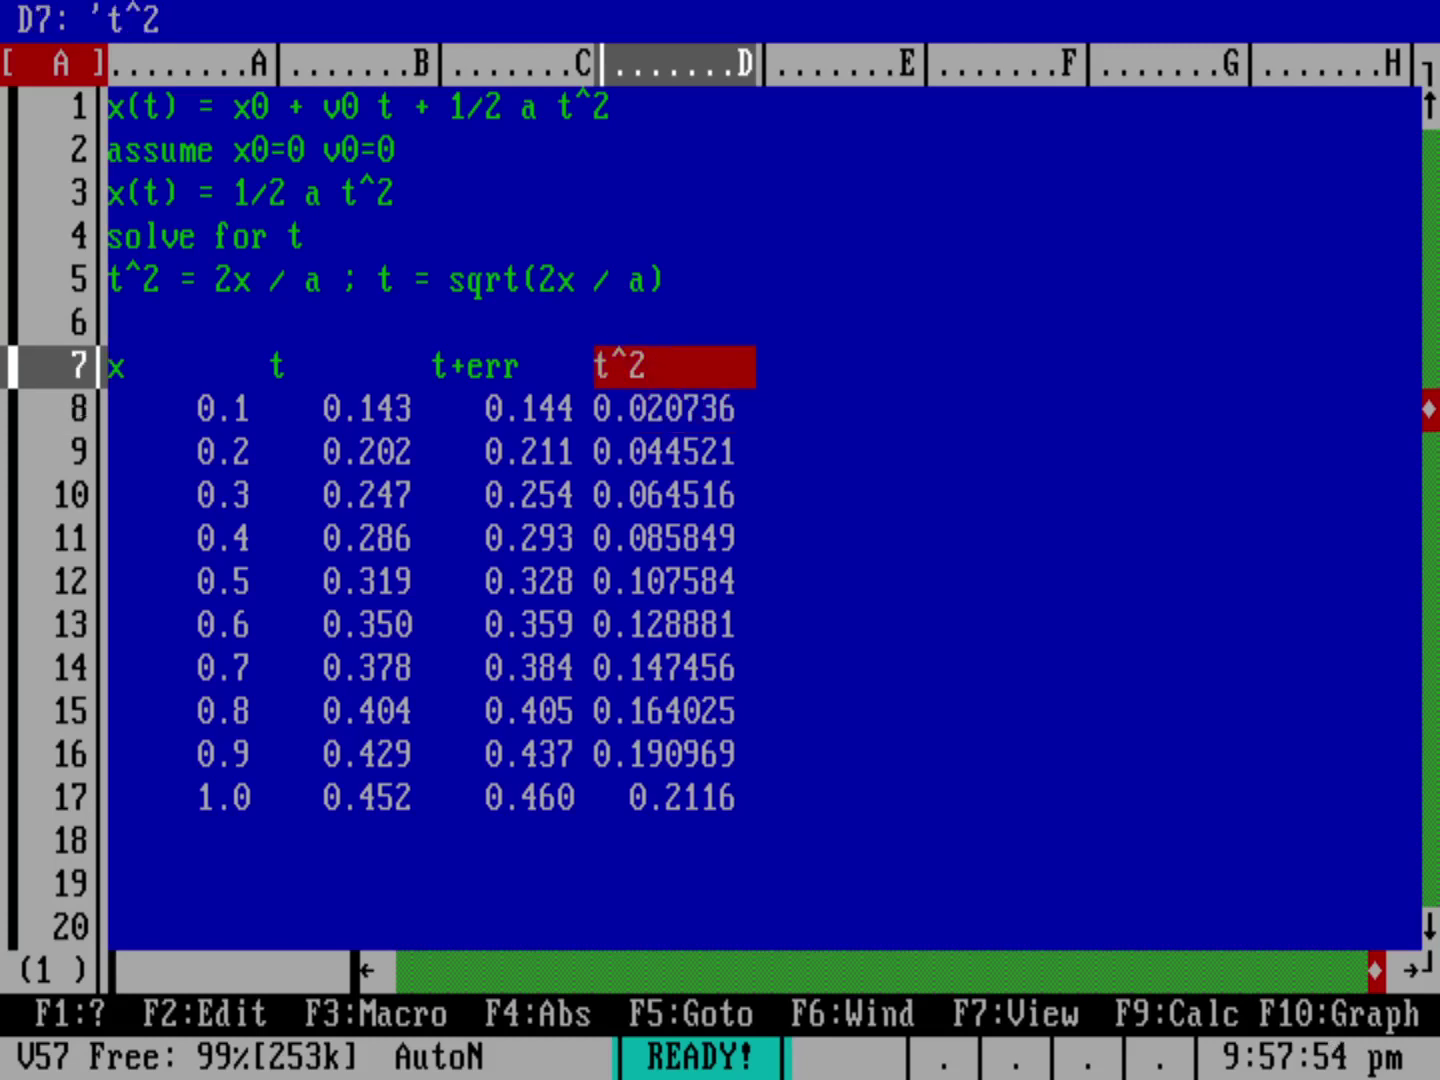
key("Right")
key("Right")
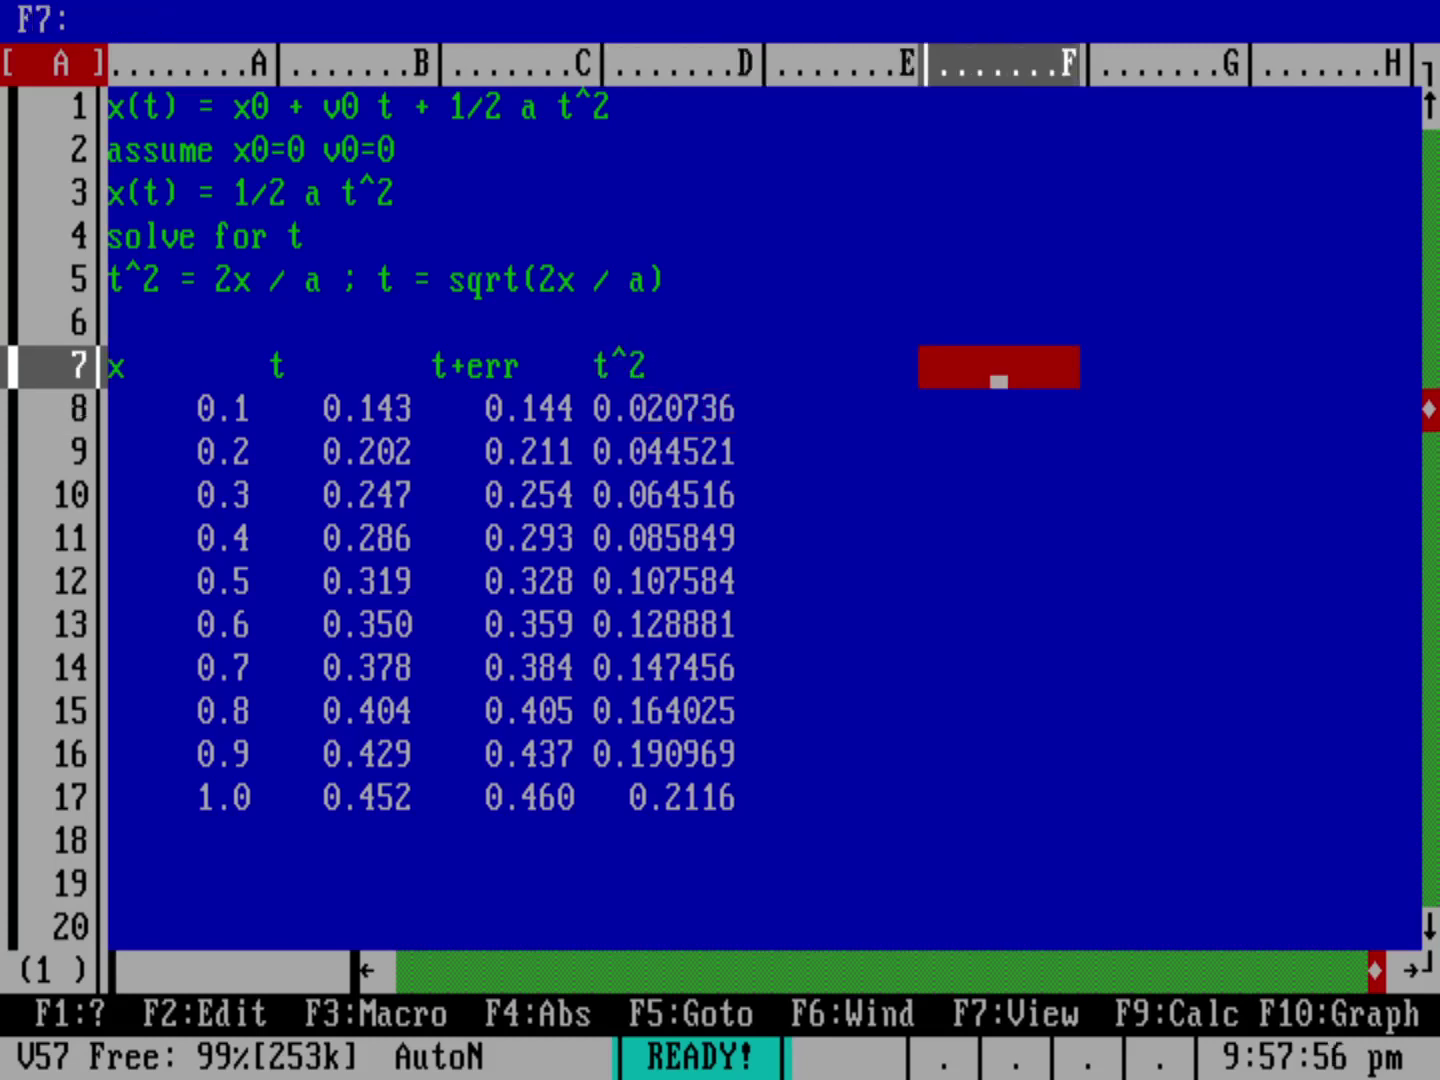
left_click(998, 323)
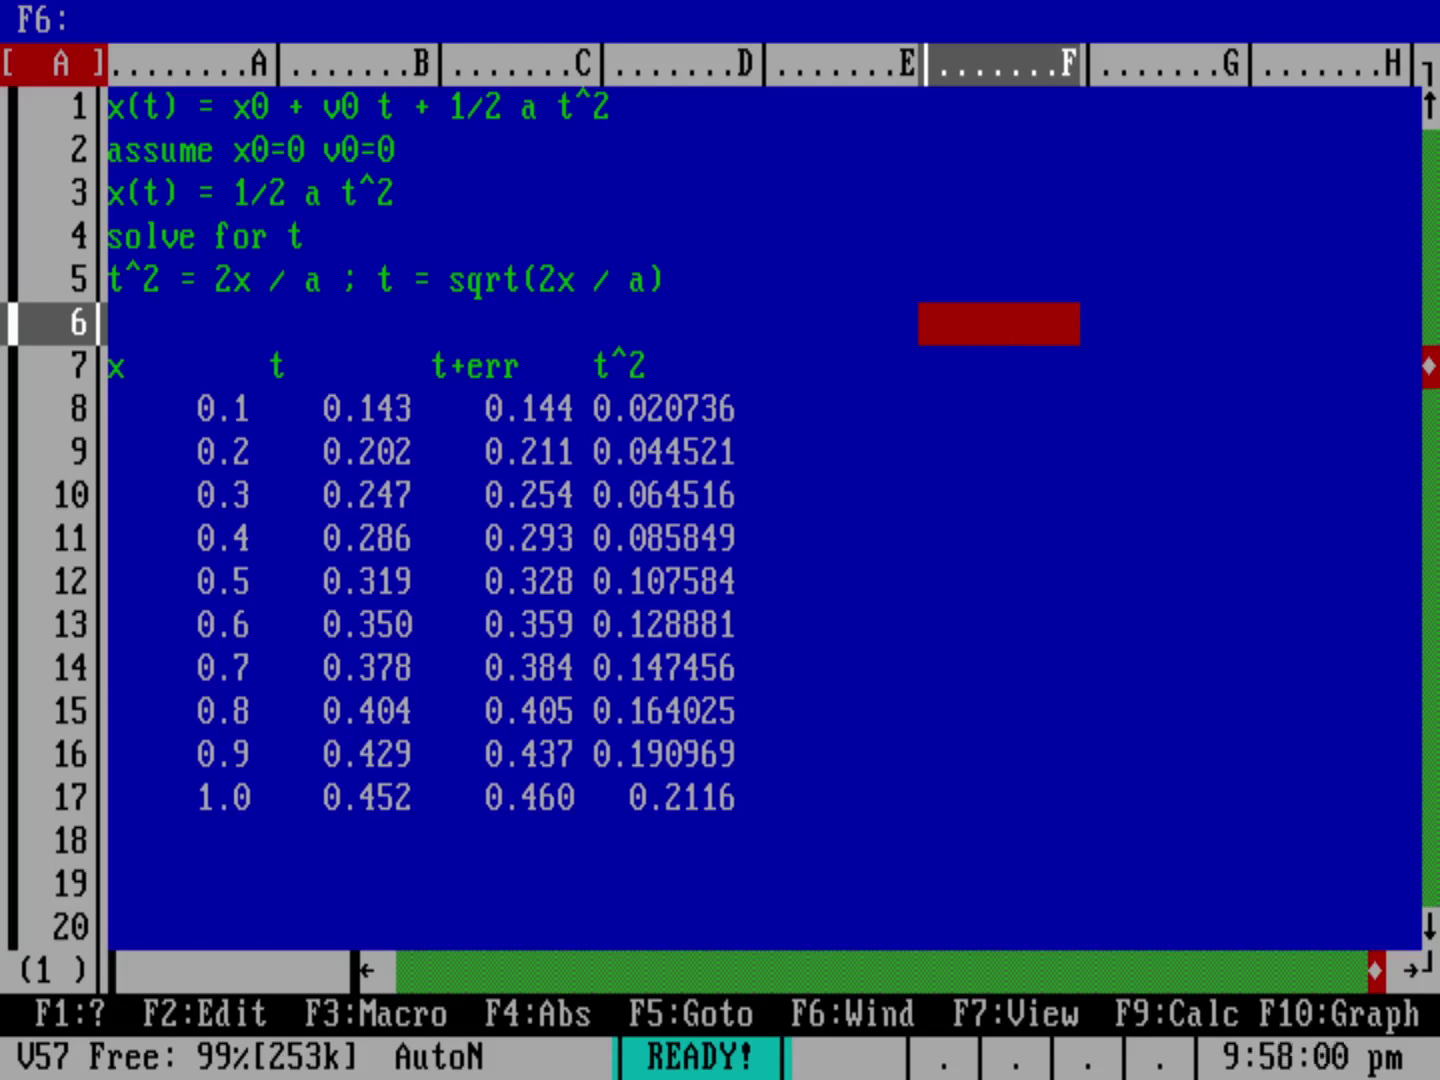
type("t^2 = 2x / a")
key("Return")
key("Up")
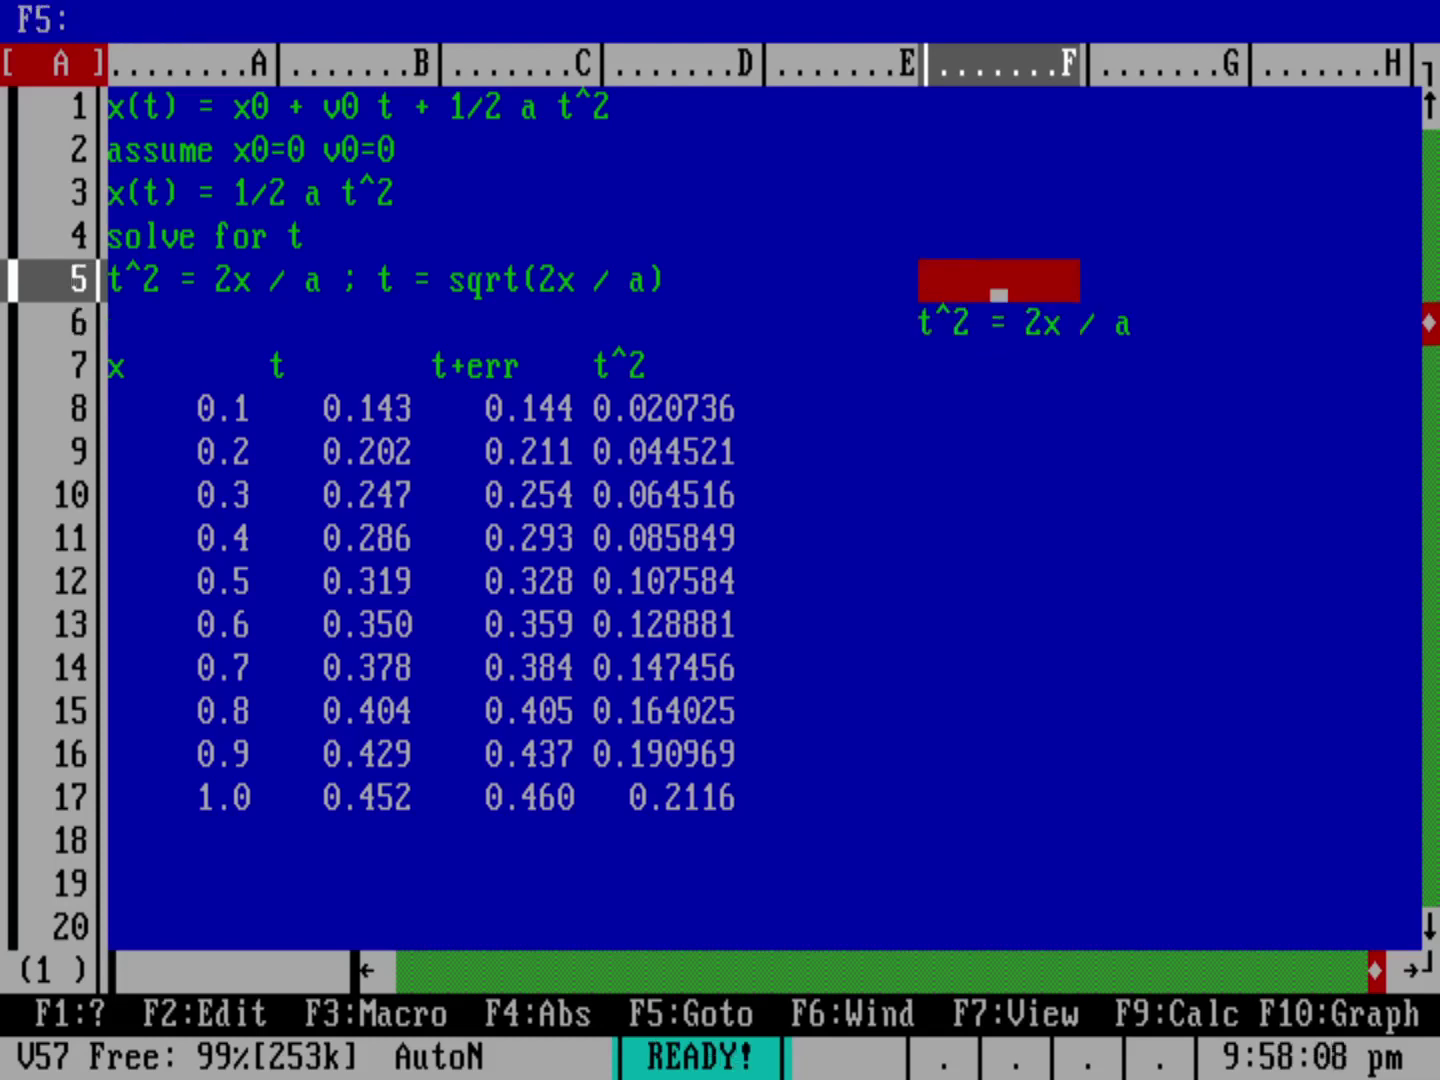
type("interc")
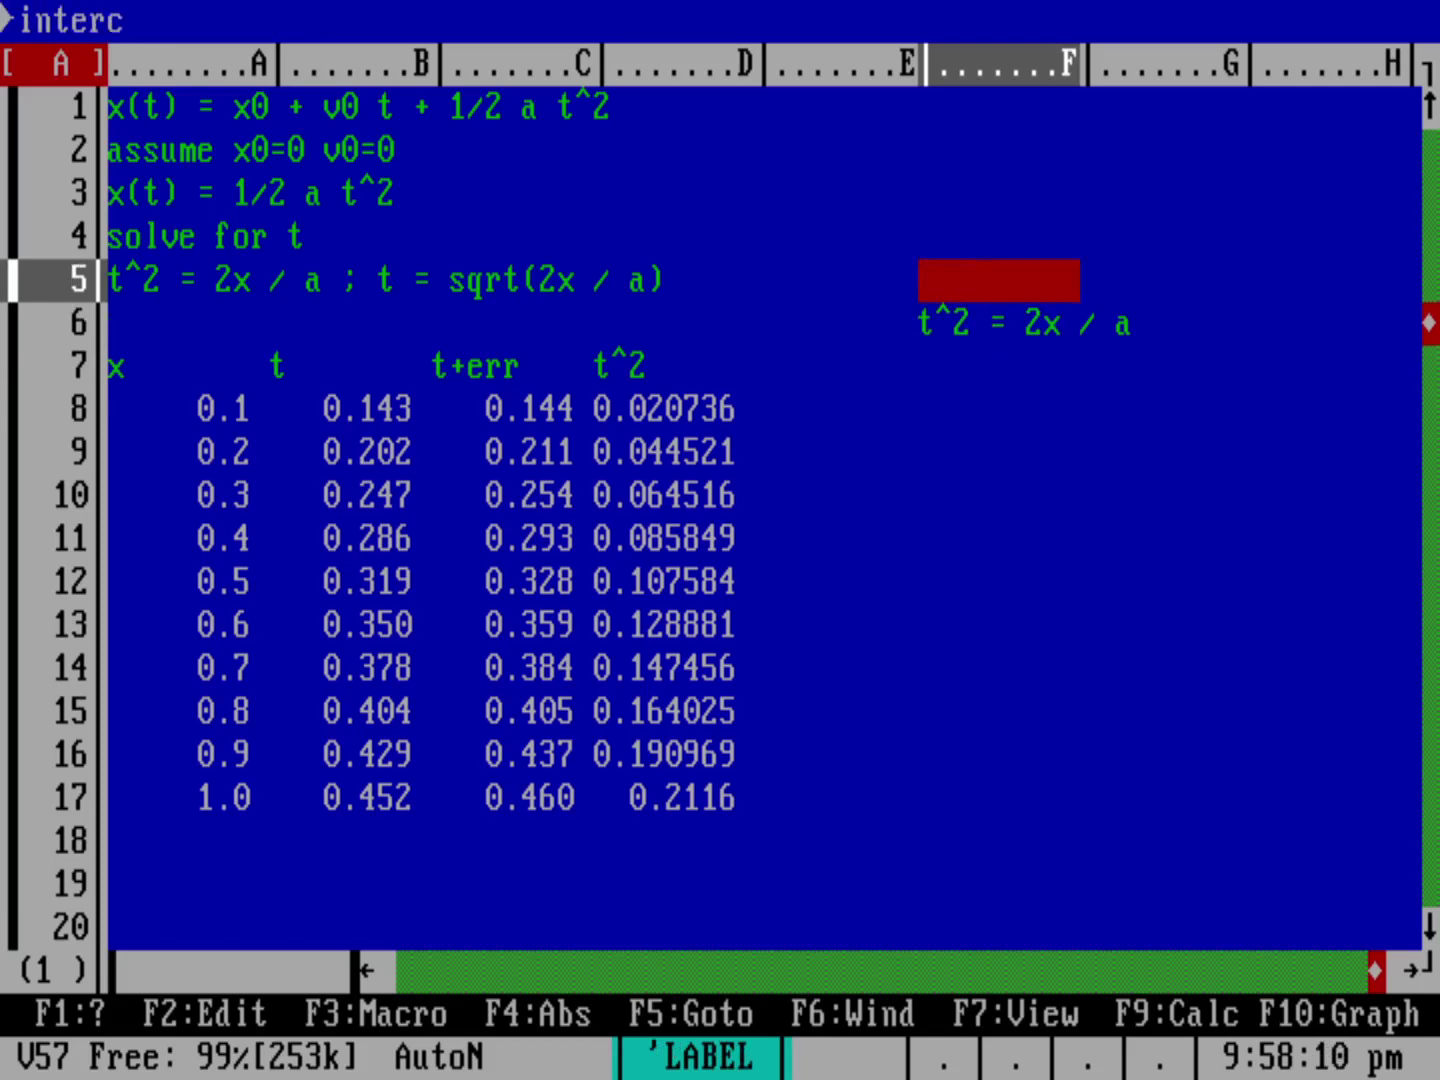
type("ept zero")
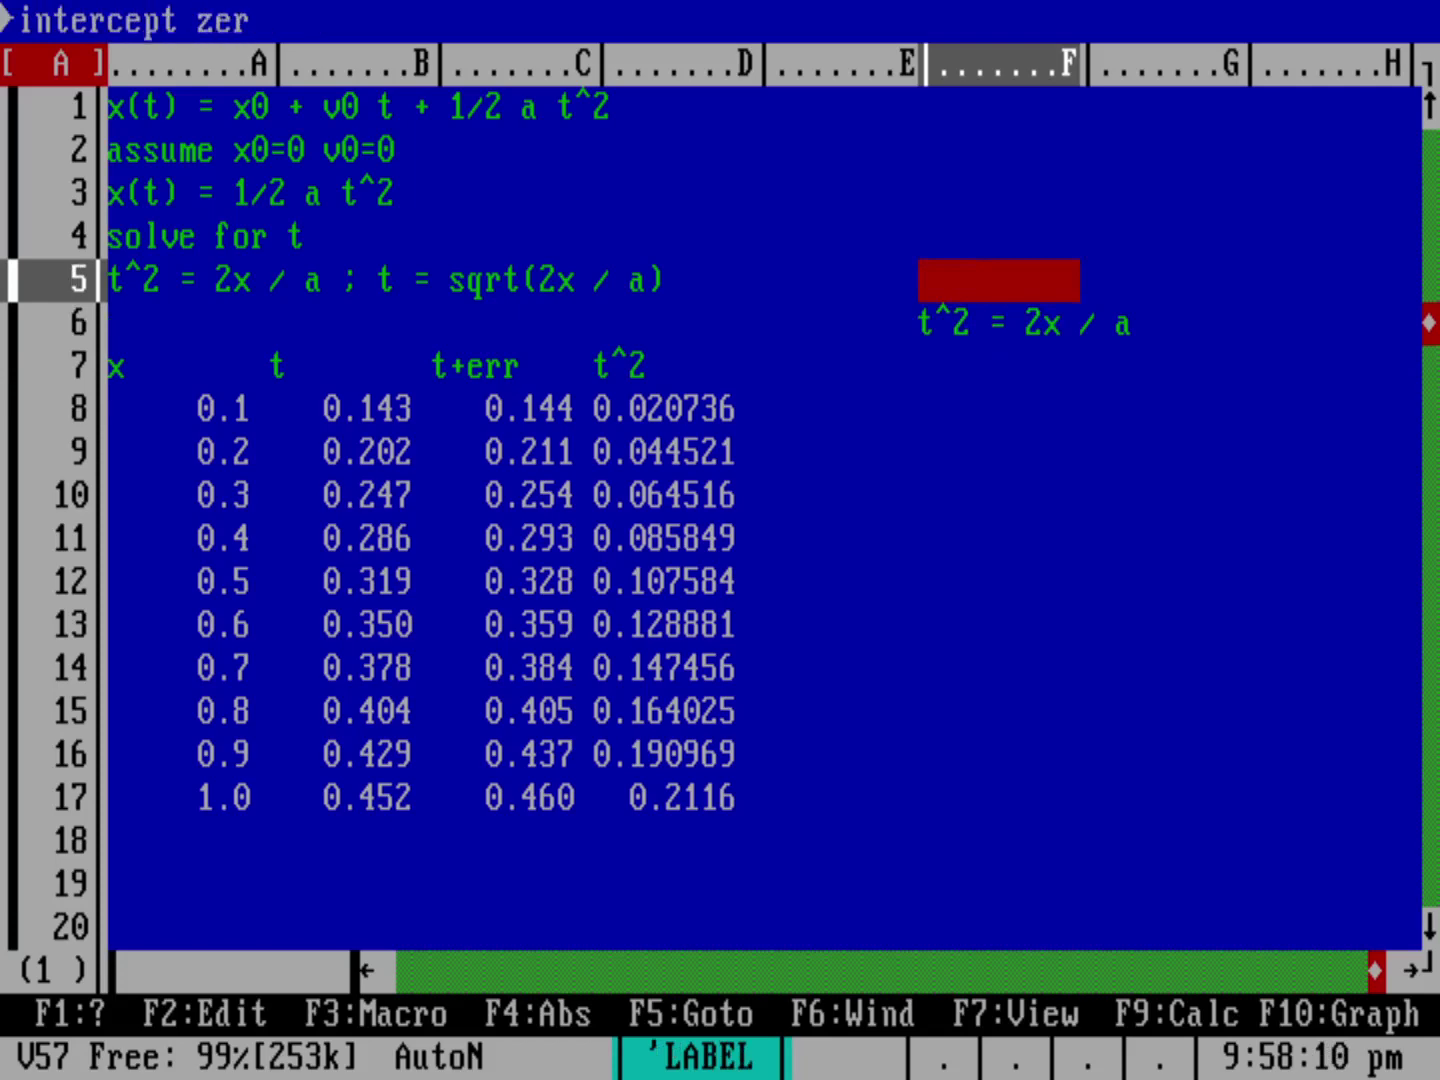
key("BackSpace")
key("BackSpace")
key("BackSpace")
key("BackSpace")
type("0")
key("Return")
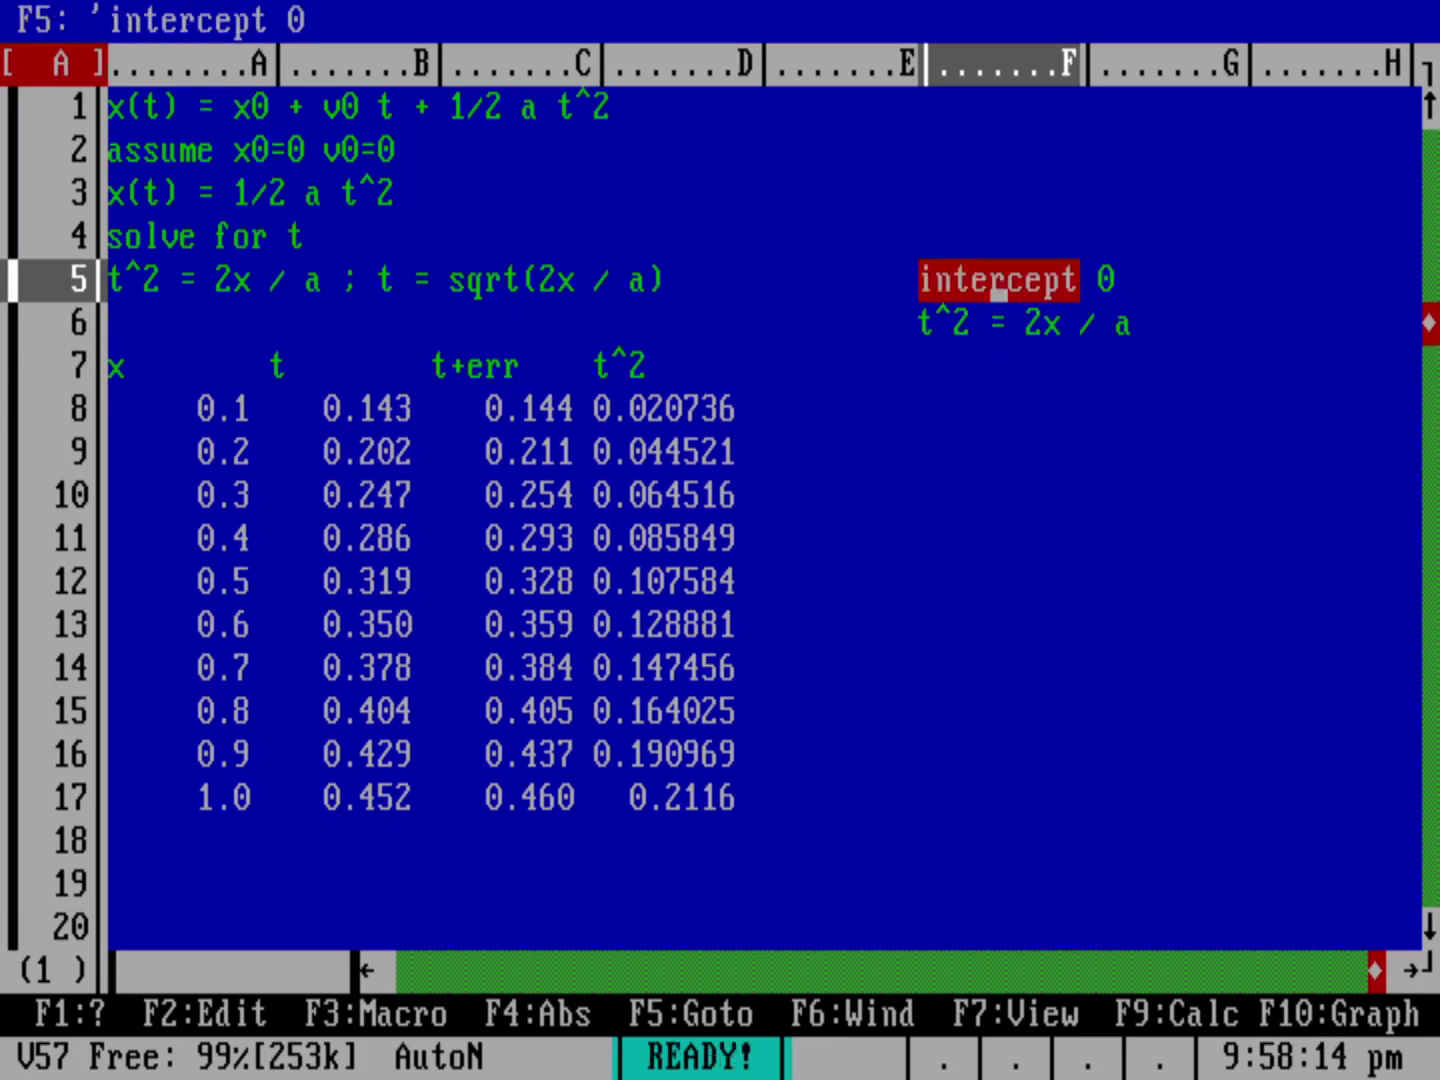
Step: Label F4 'slope 2/a' and enter +2/9.8 in G4, showing 0.204081
key("Up")
type("slid")
key("BackSpace")
key("BackSpace")
type("ope")
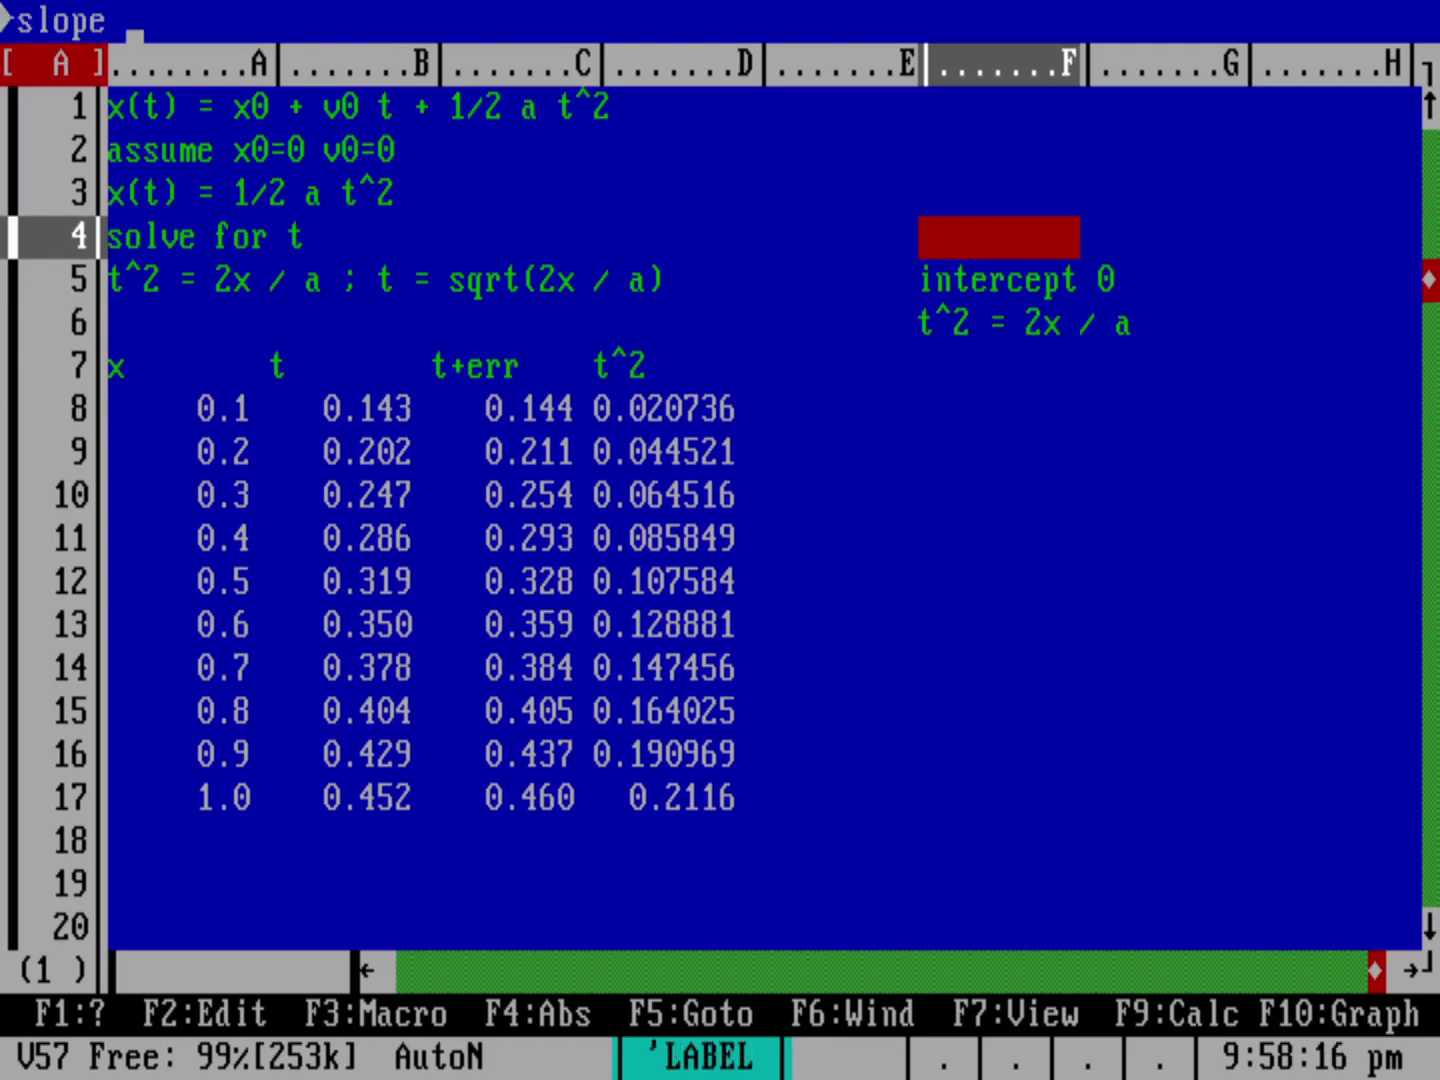
type(" 2/a")
key("Return")
key("Up")
key("Right")
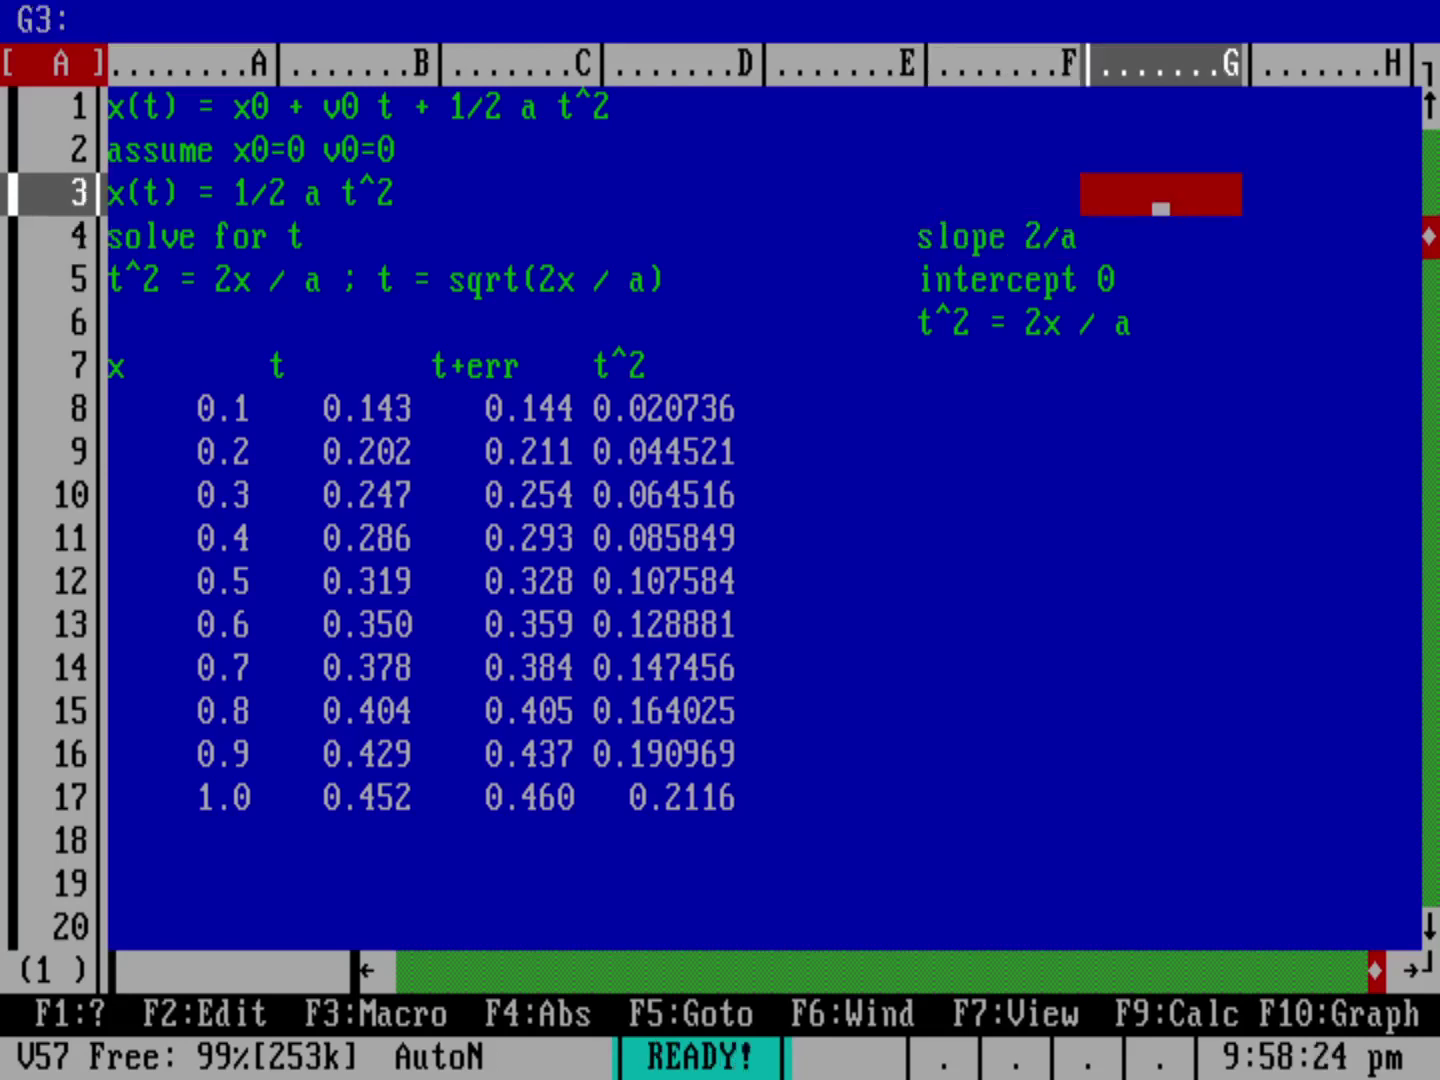
key("Down")
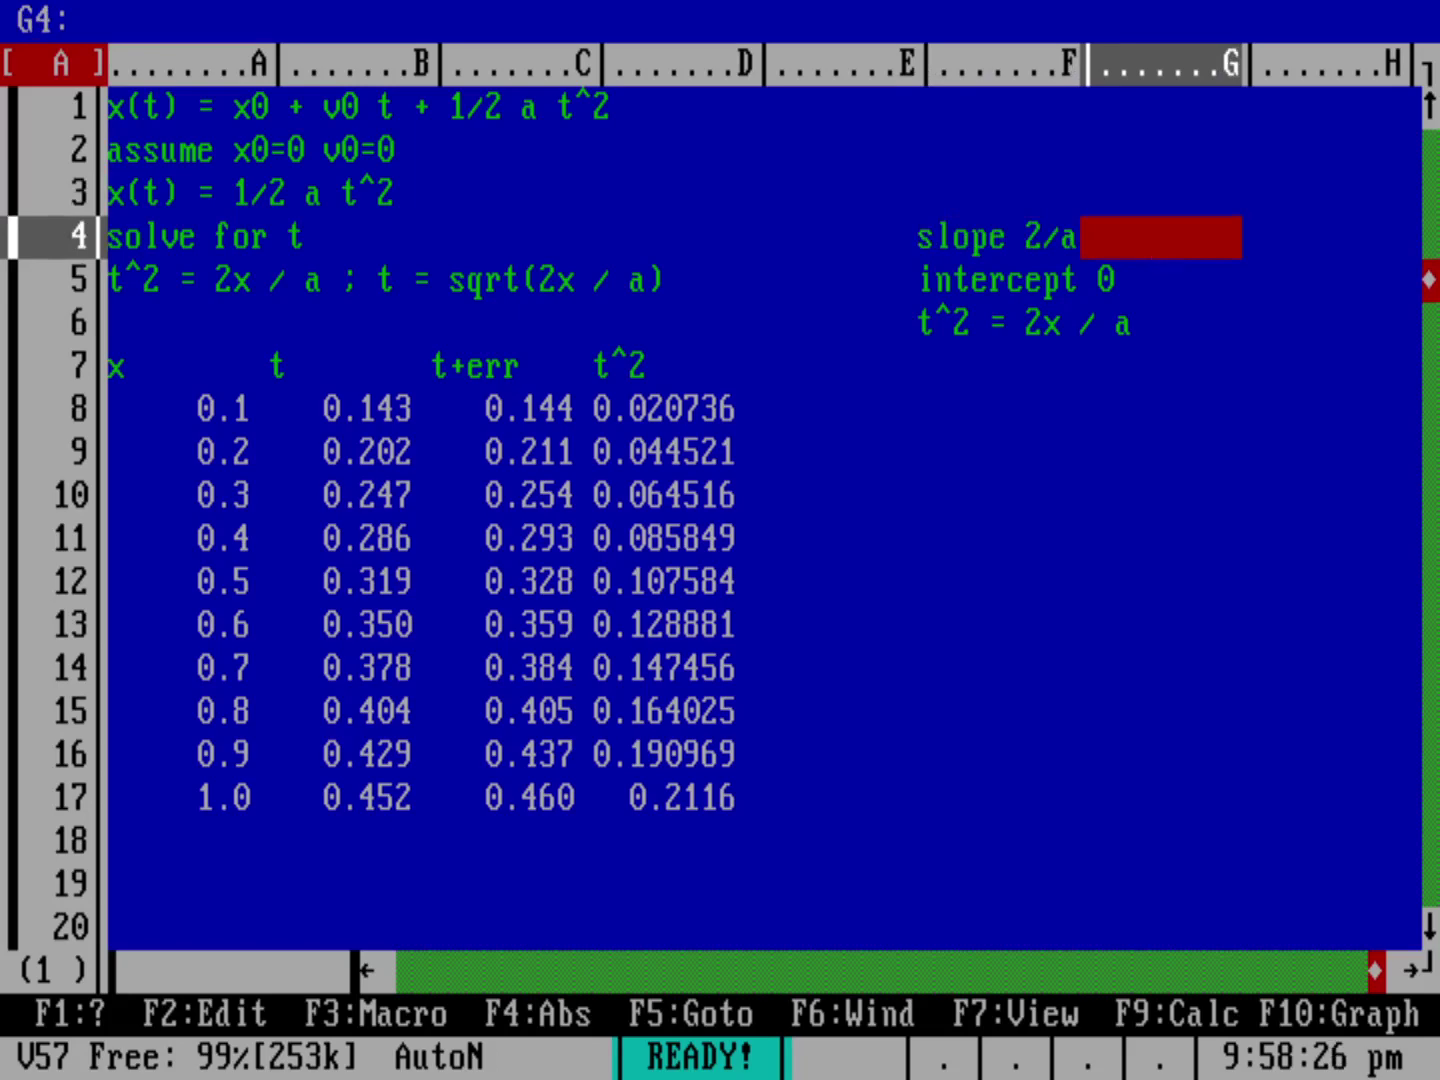
type("+2/9")
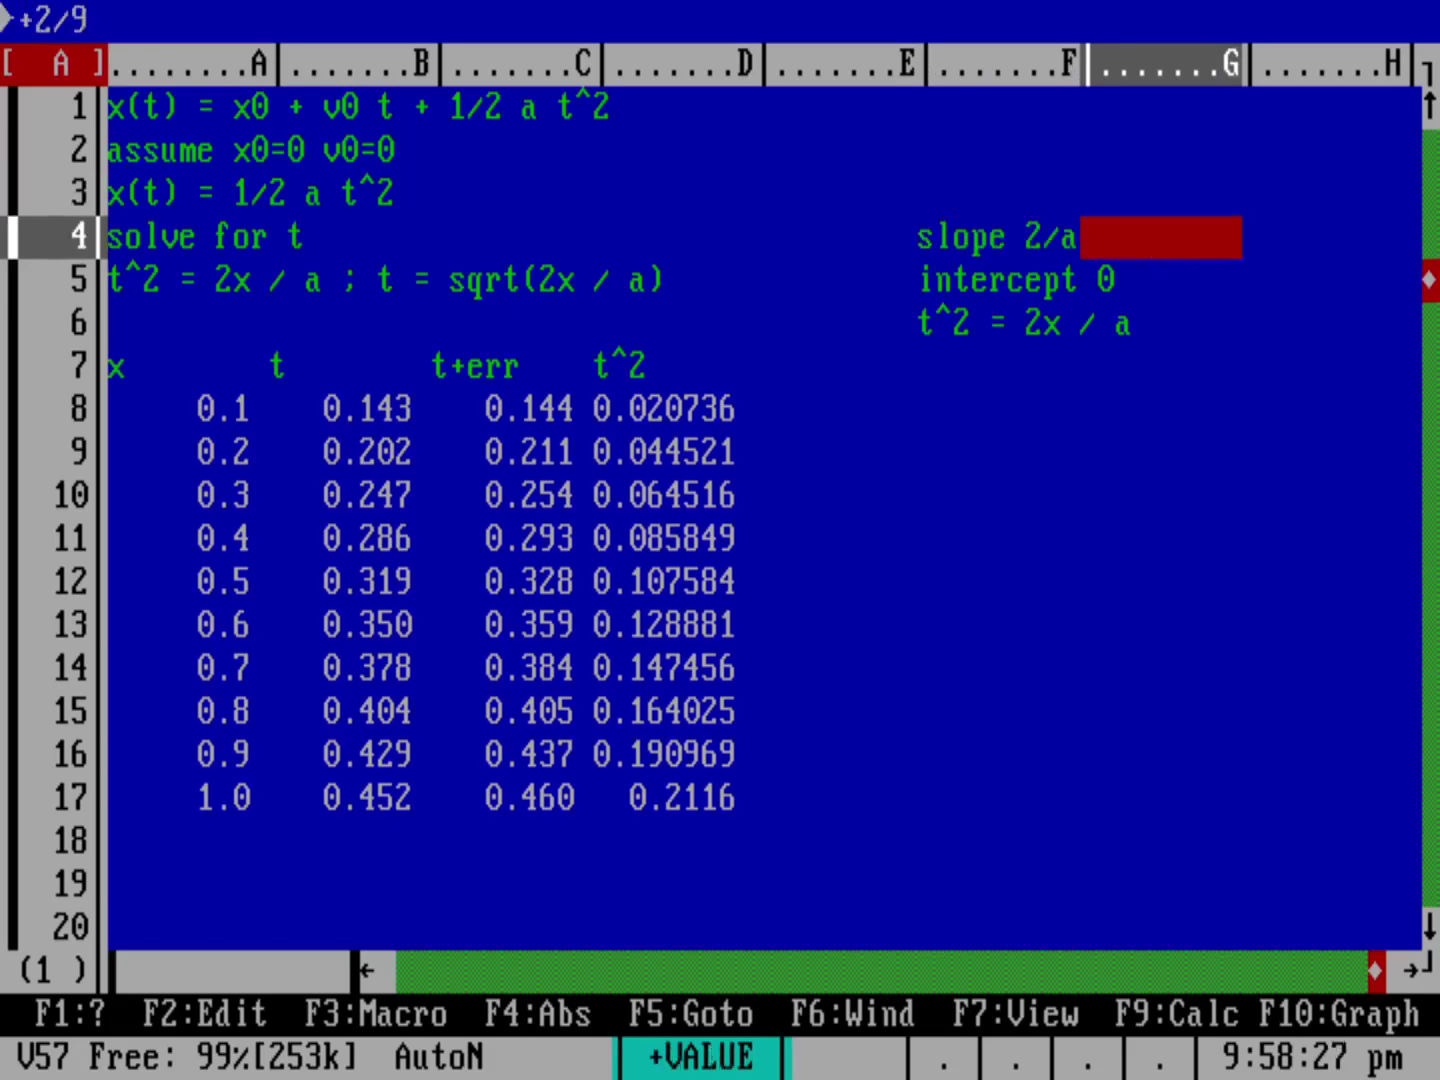
type(".8")
key("Return")
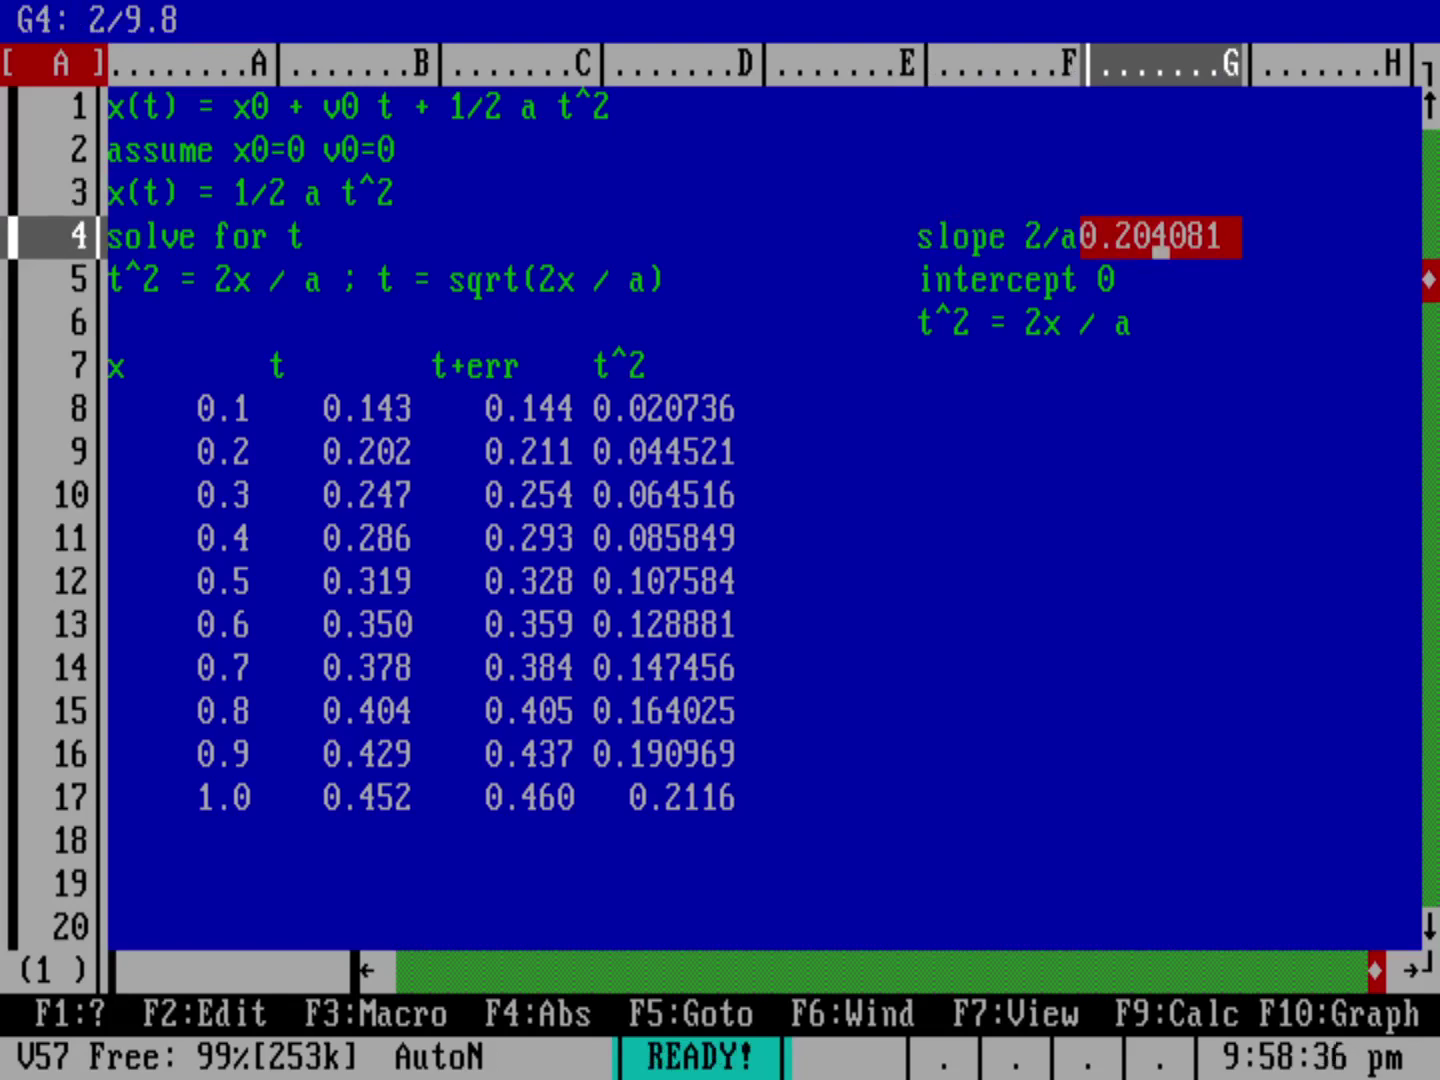
left_click_drag(1160, 250, 519, 410)
key("Left")
key("Left")
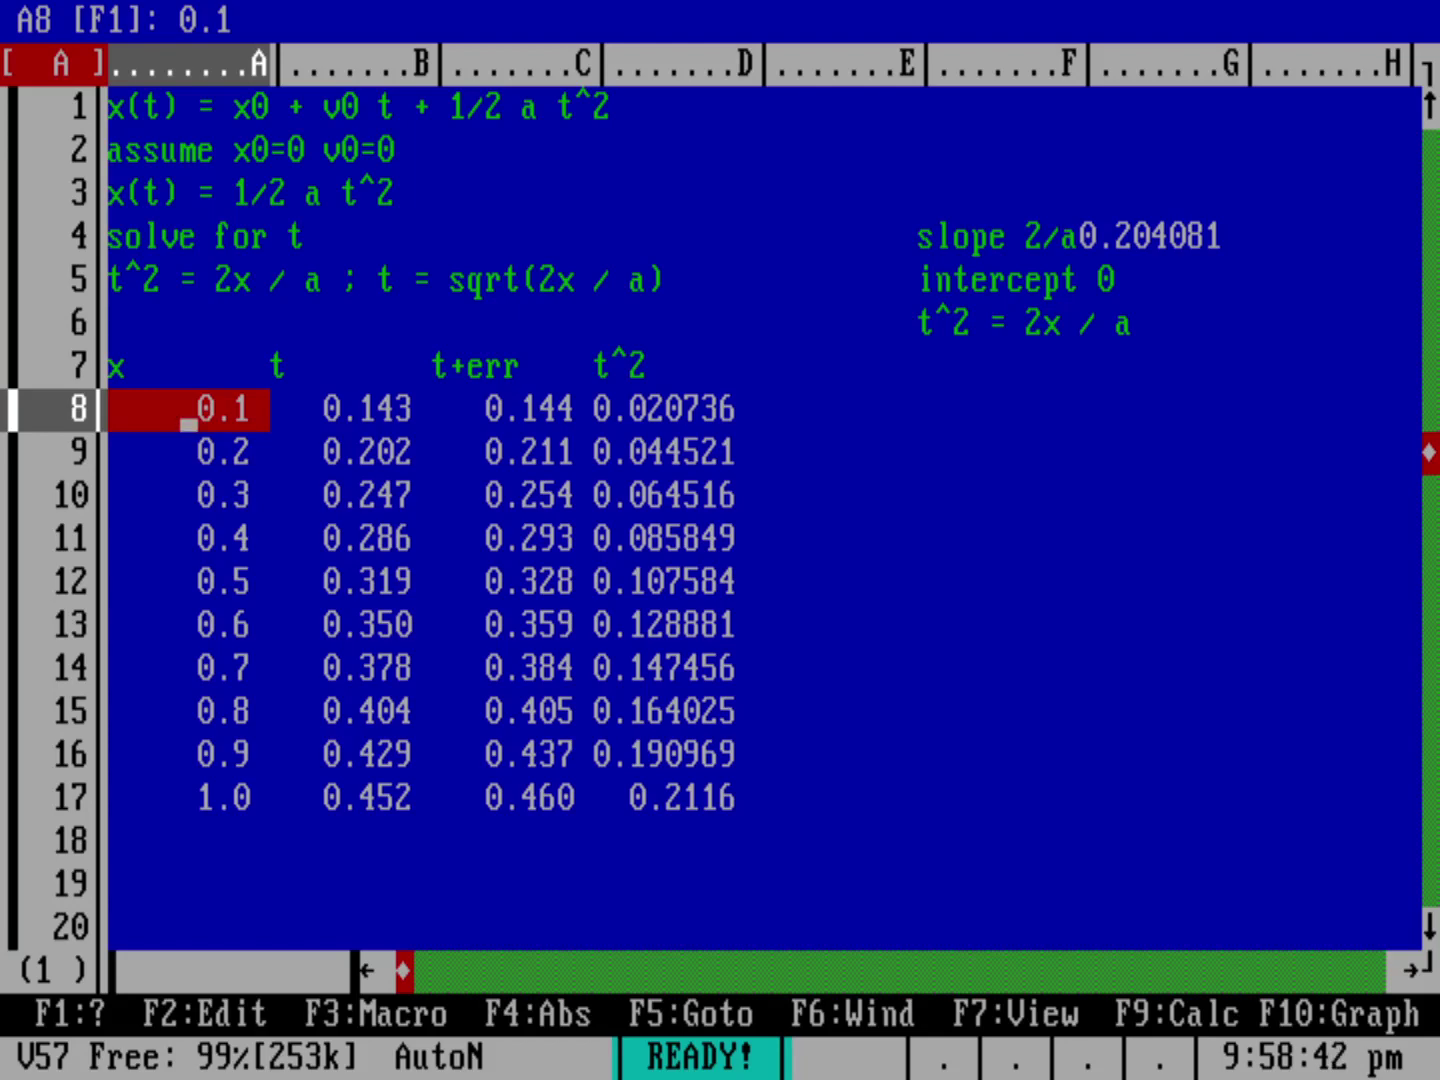
Step: Color the x values in A8..A17 bright white on blue
key("slash")
key("r")
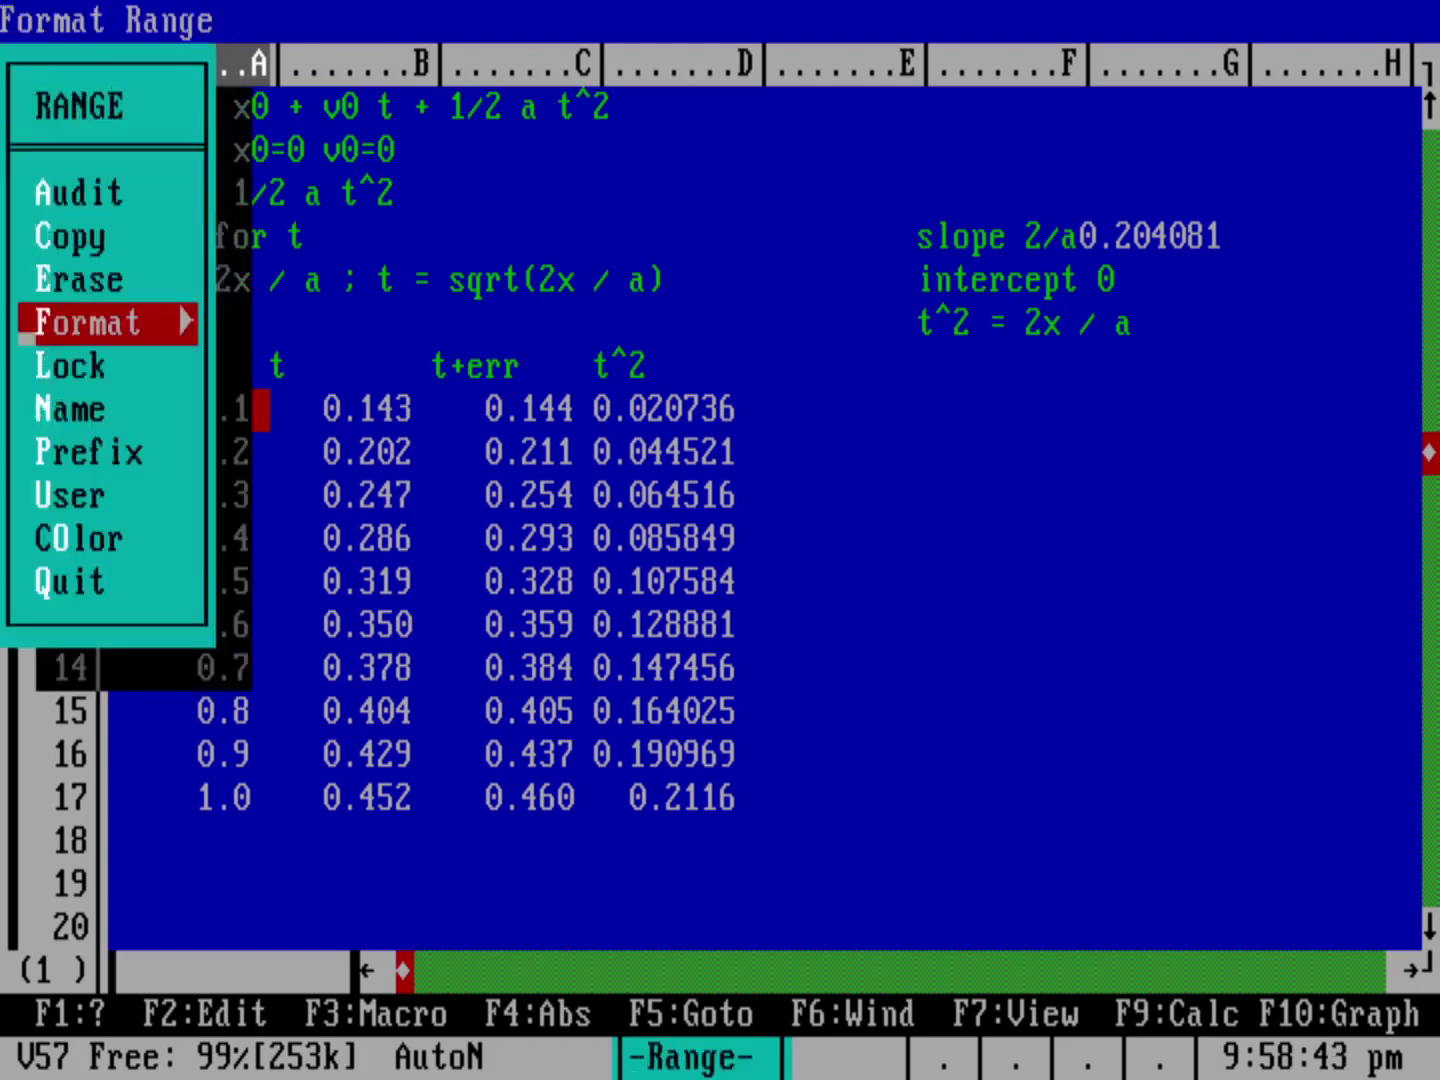
key("o")
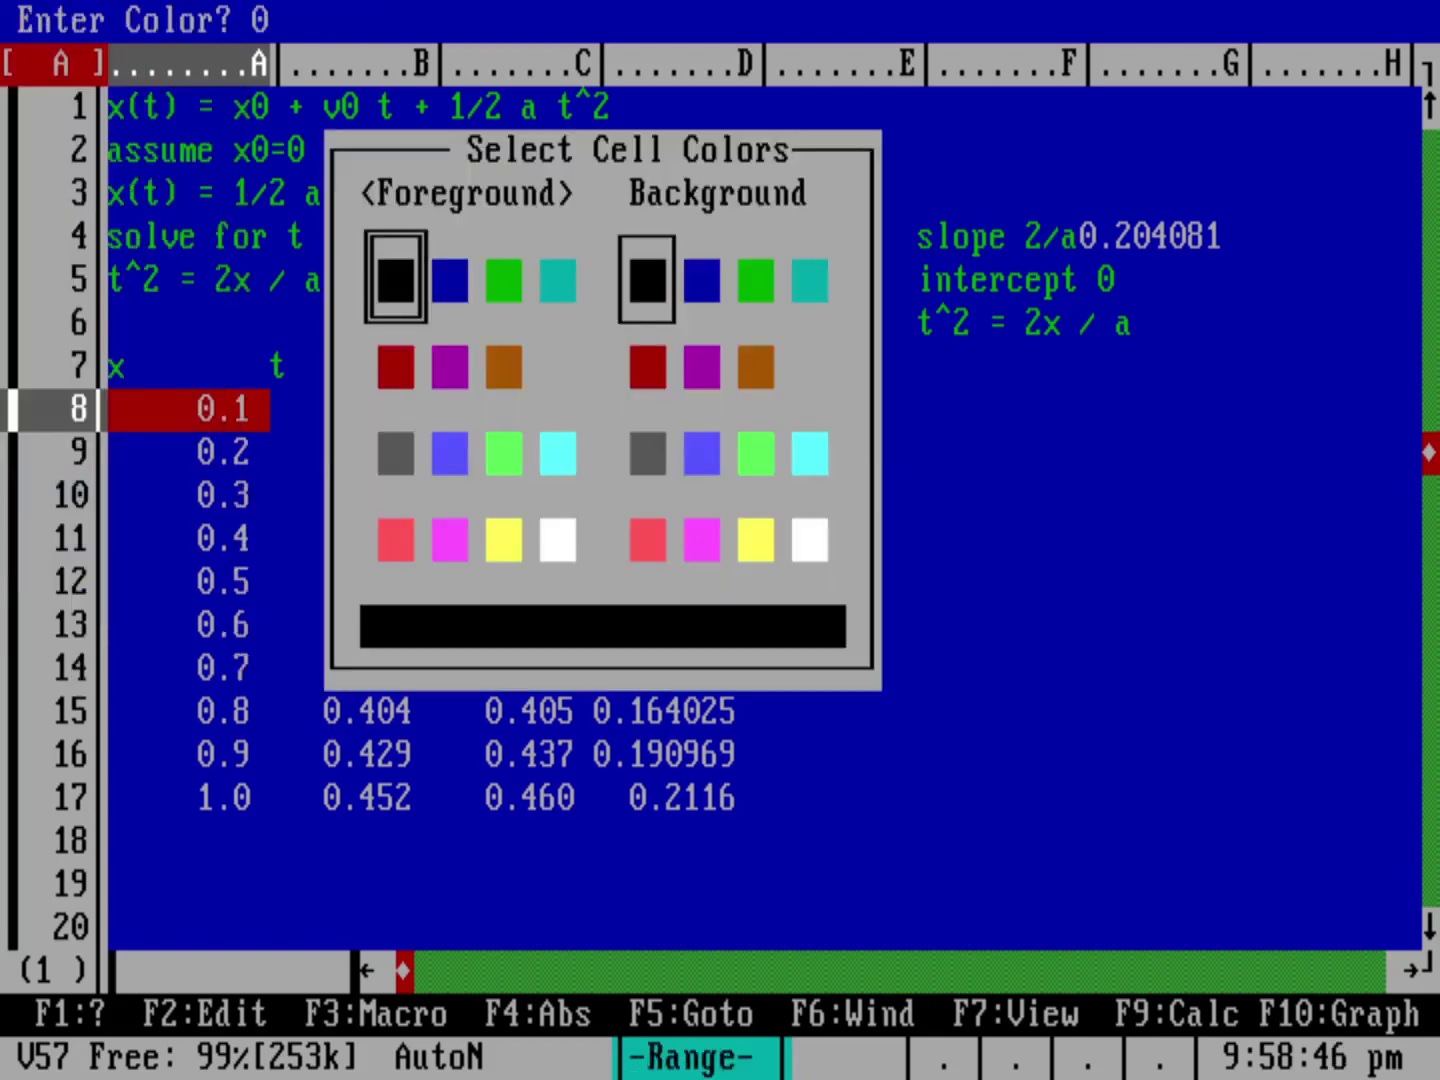
key("Down")
key("Down")
key("Down")
key("Right")
key("Right")
key("Right")
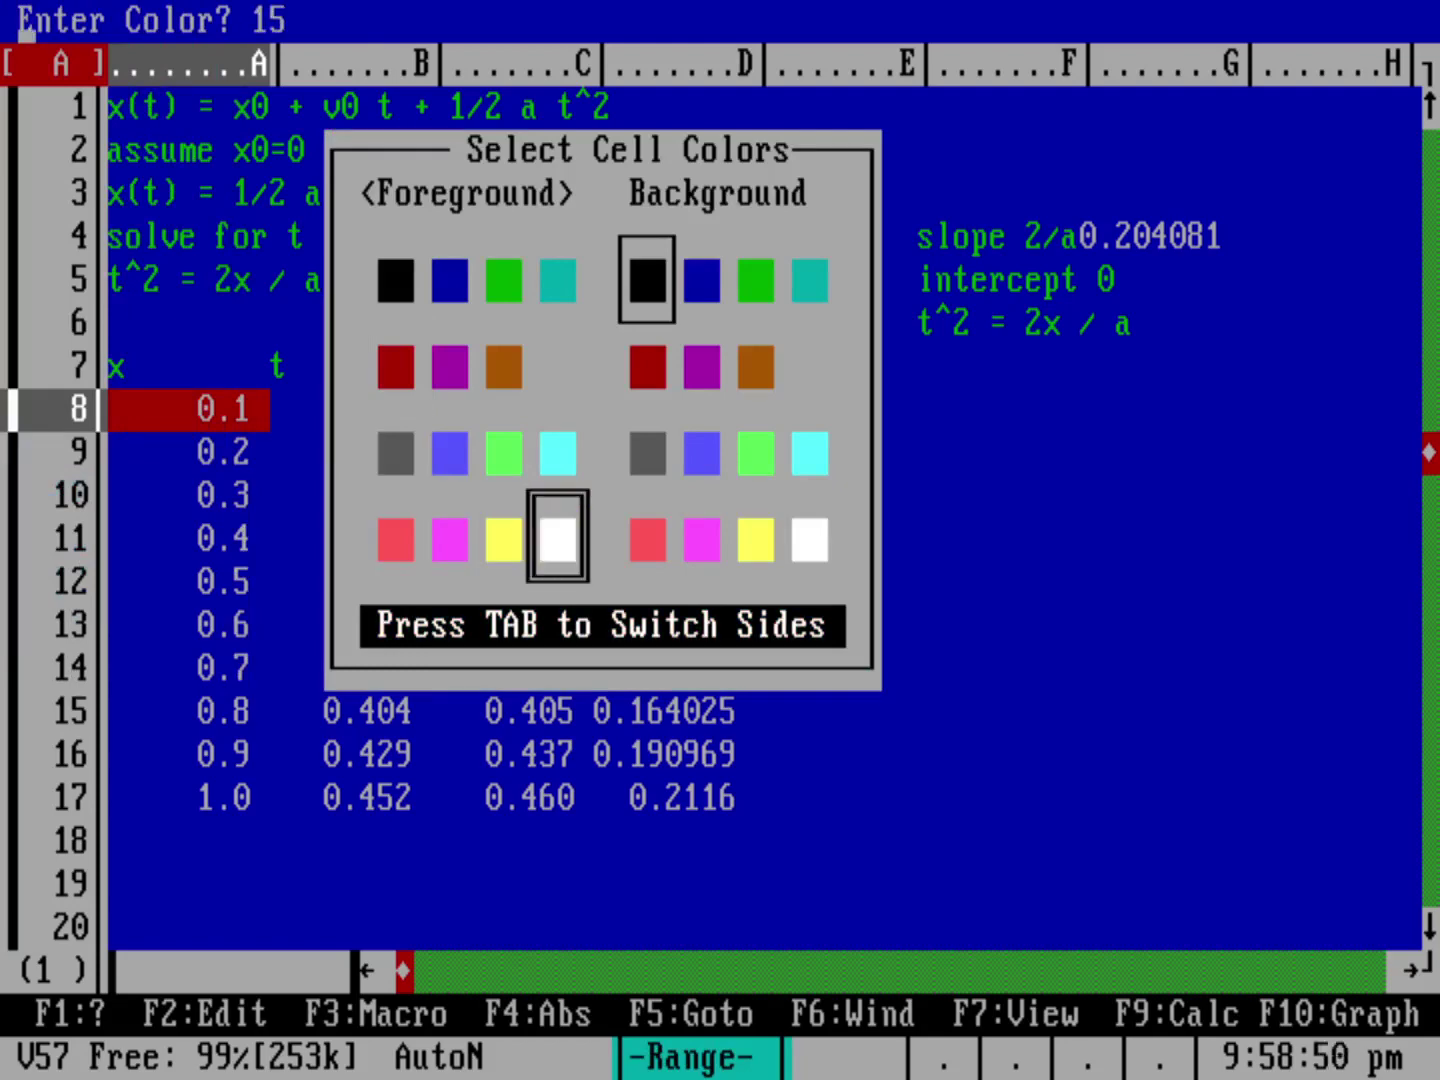
key("Tab")
key("Right")
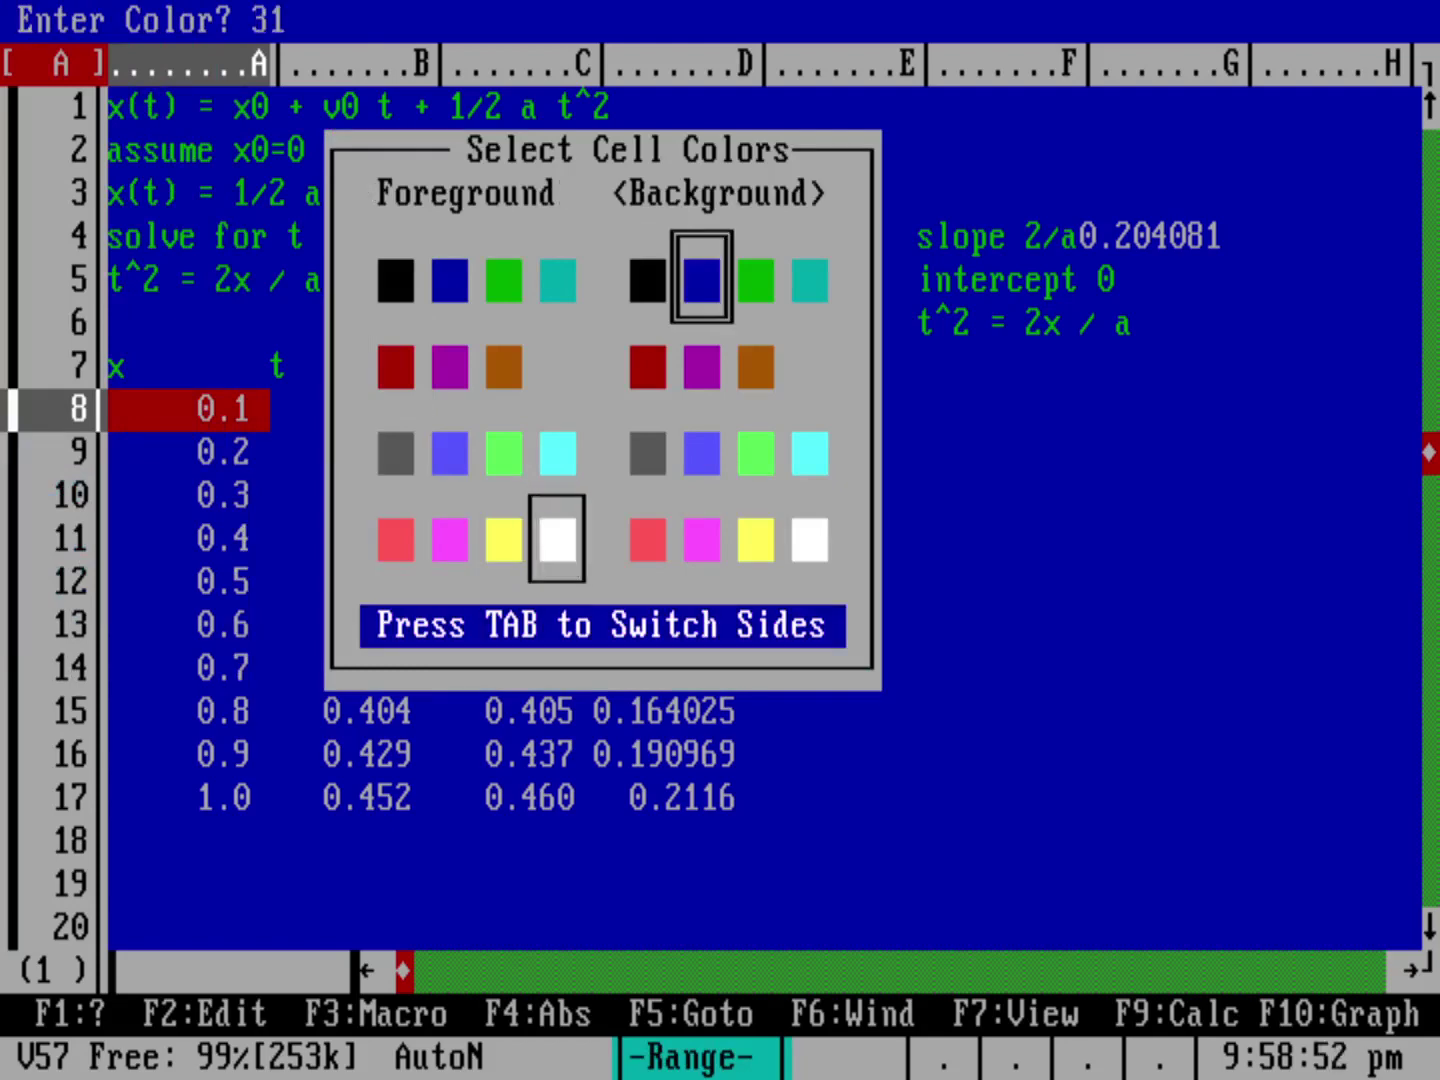
key("Return")
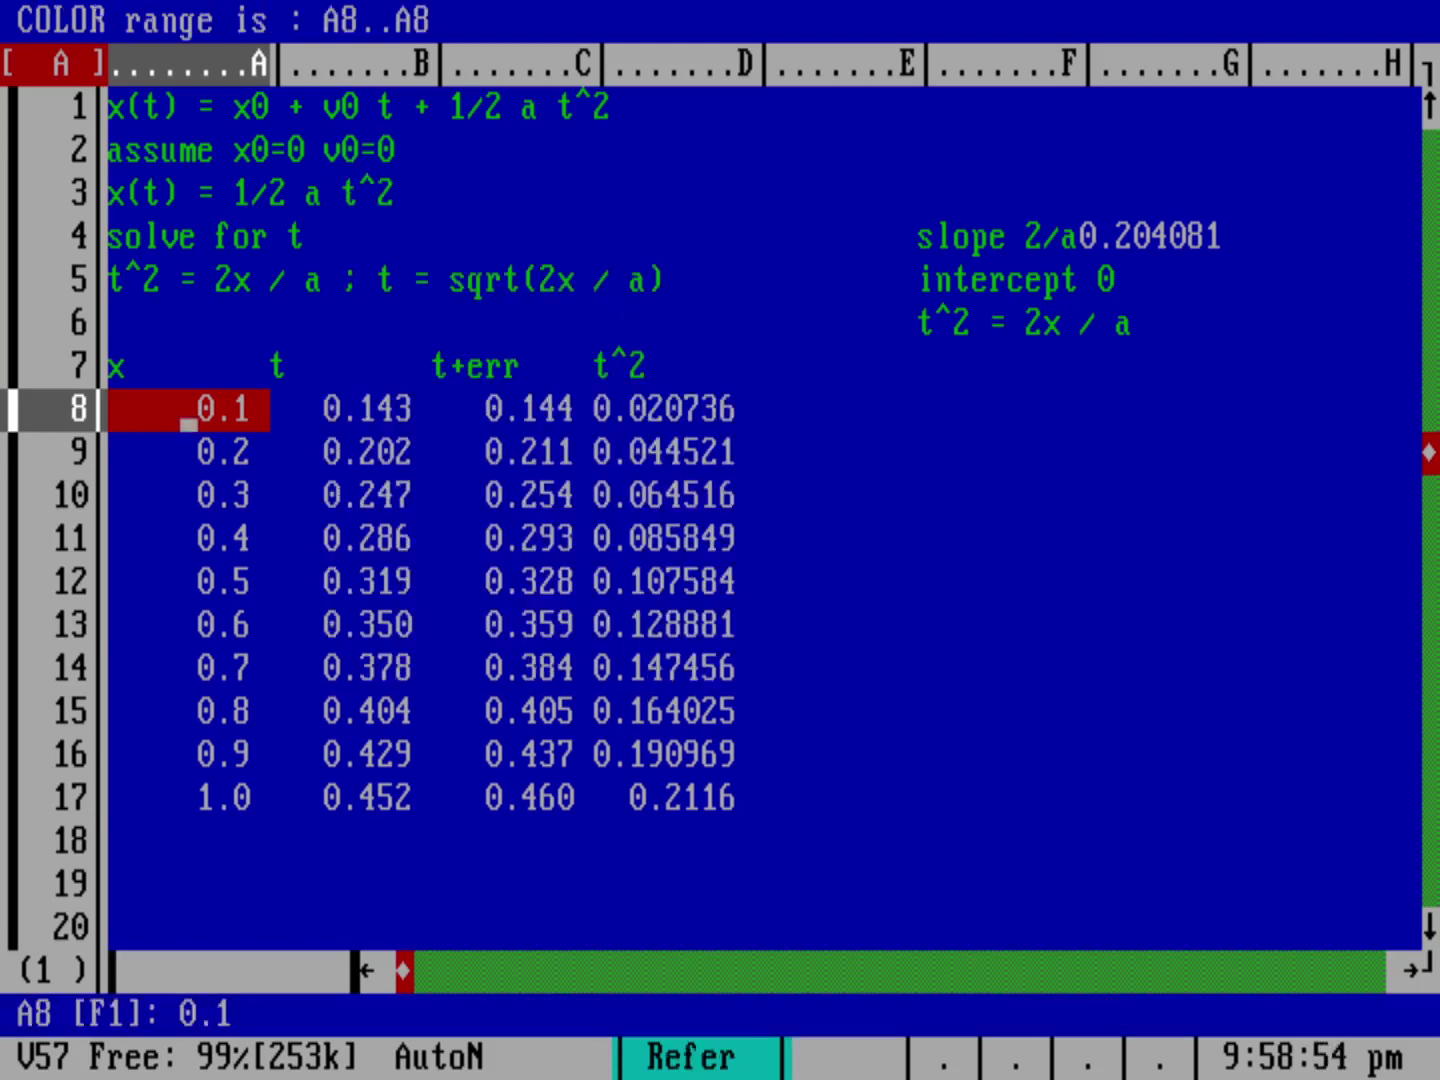
key("Down")
key("Down")
key("Down")
key("Down")
key("Down")
key("Down")
key("Down")
key("Down")
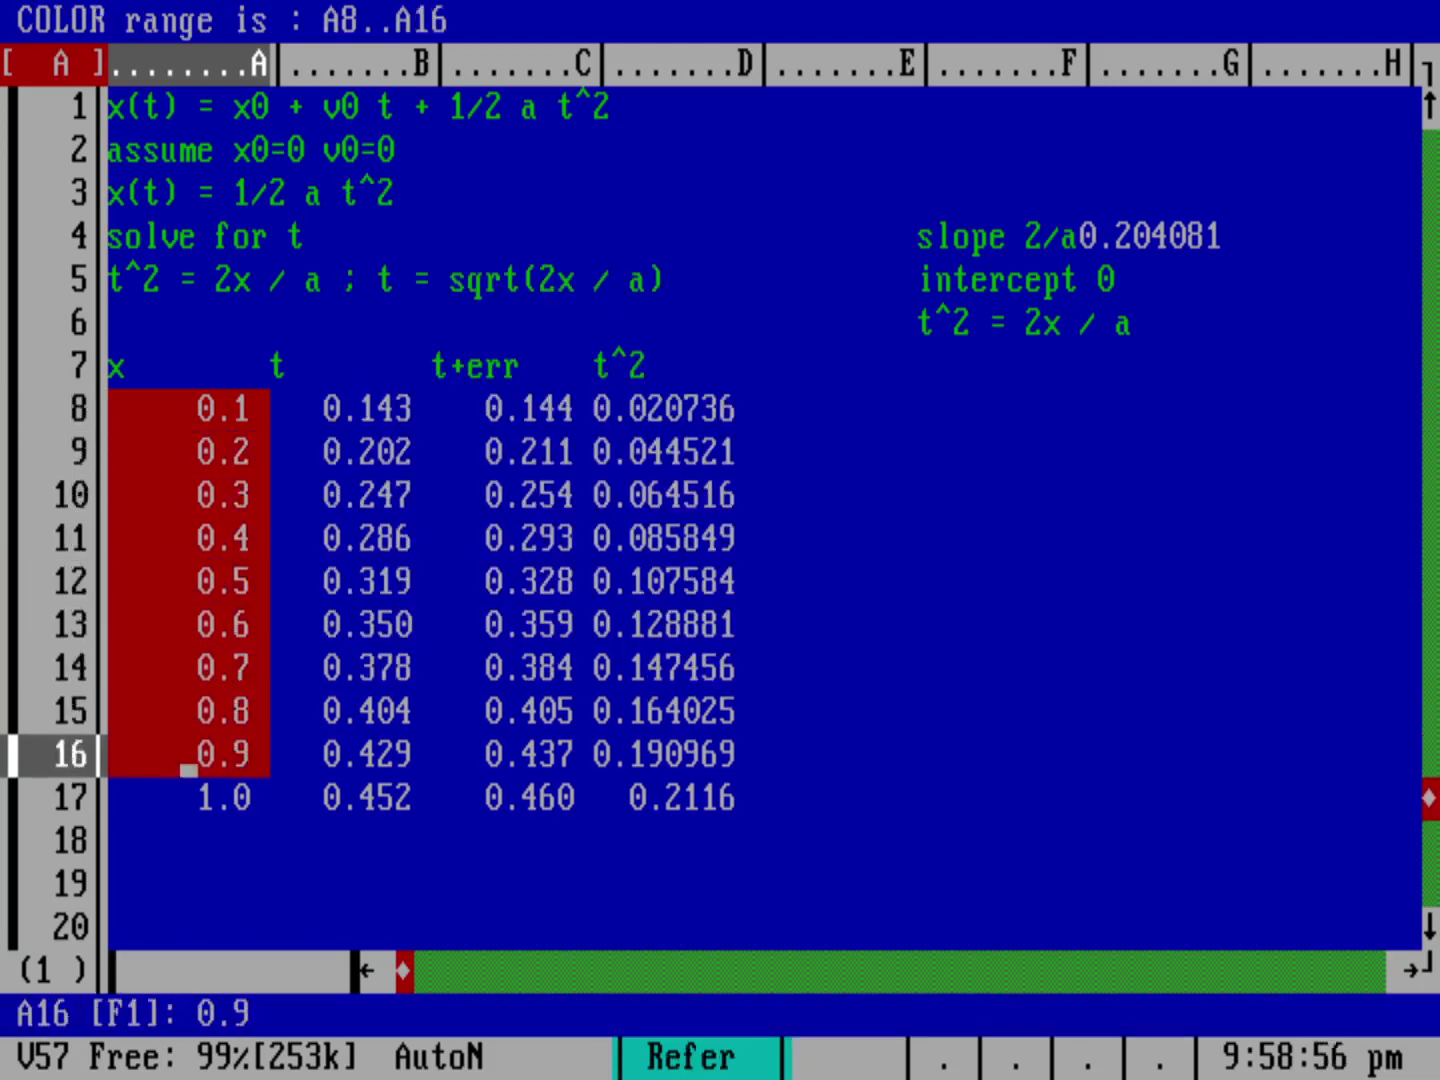
key("Down")
key("Return")
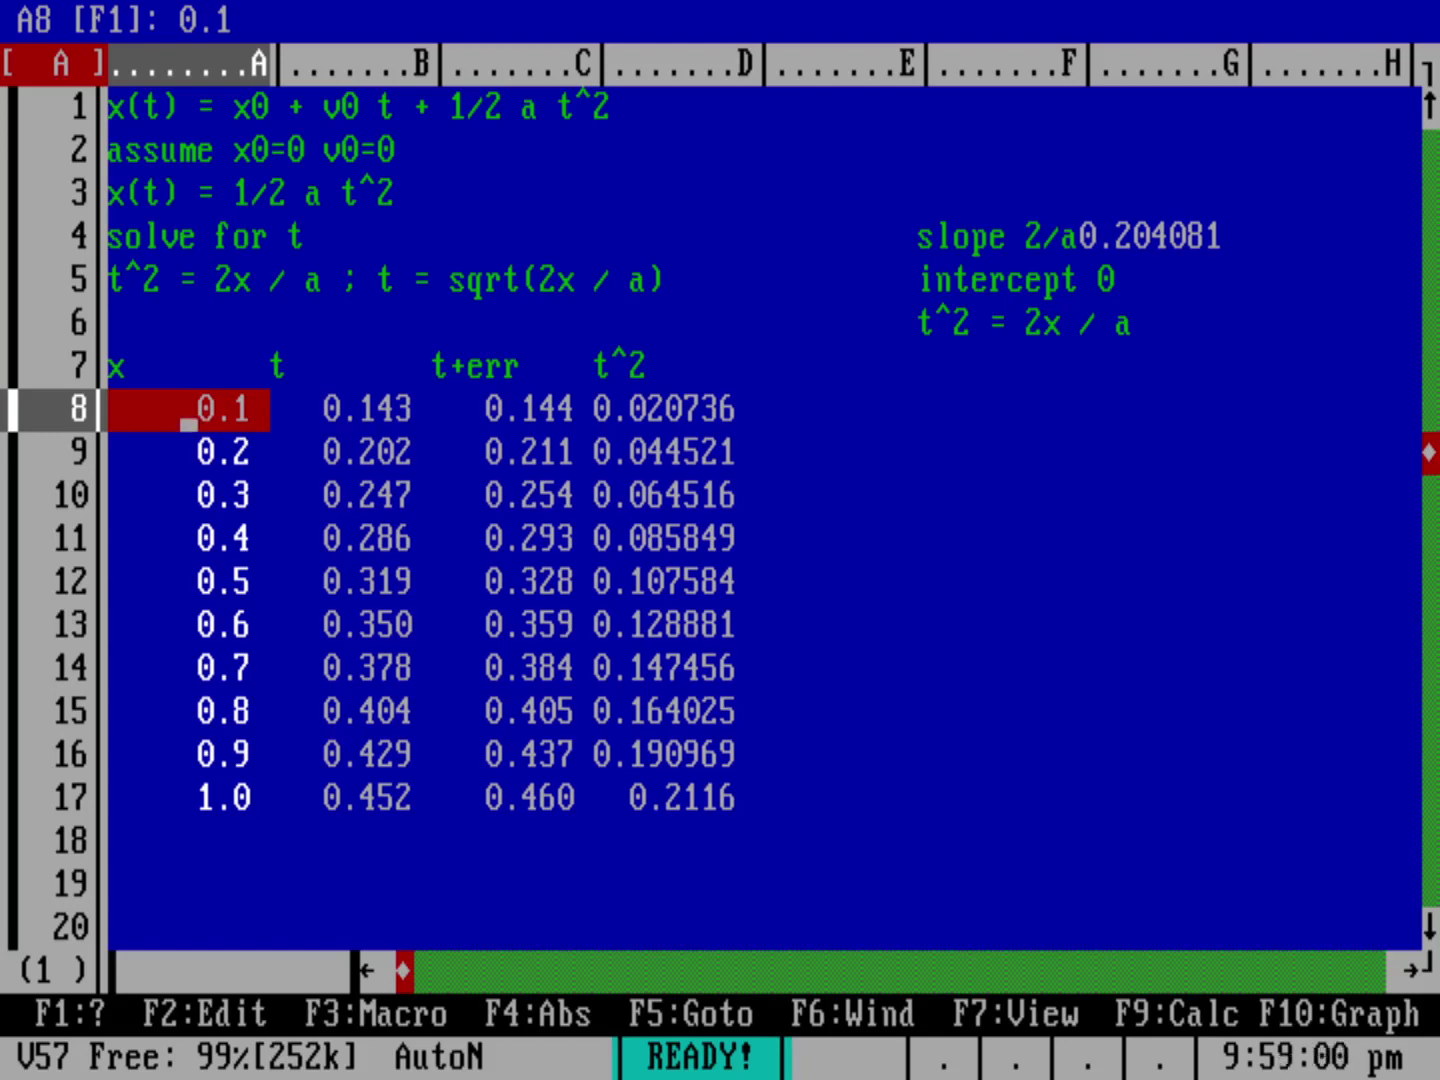
Step: Apply the same white-on-blue color to the t^2 values in D8..D17
key("slash")
key("Return")
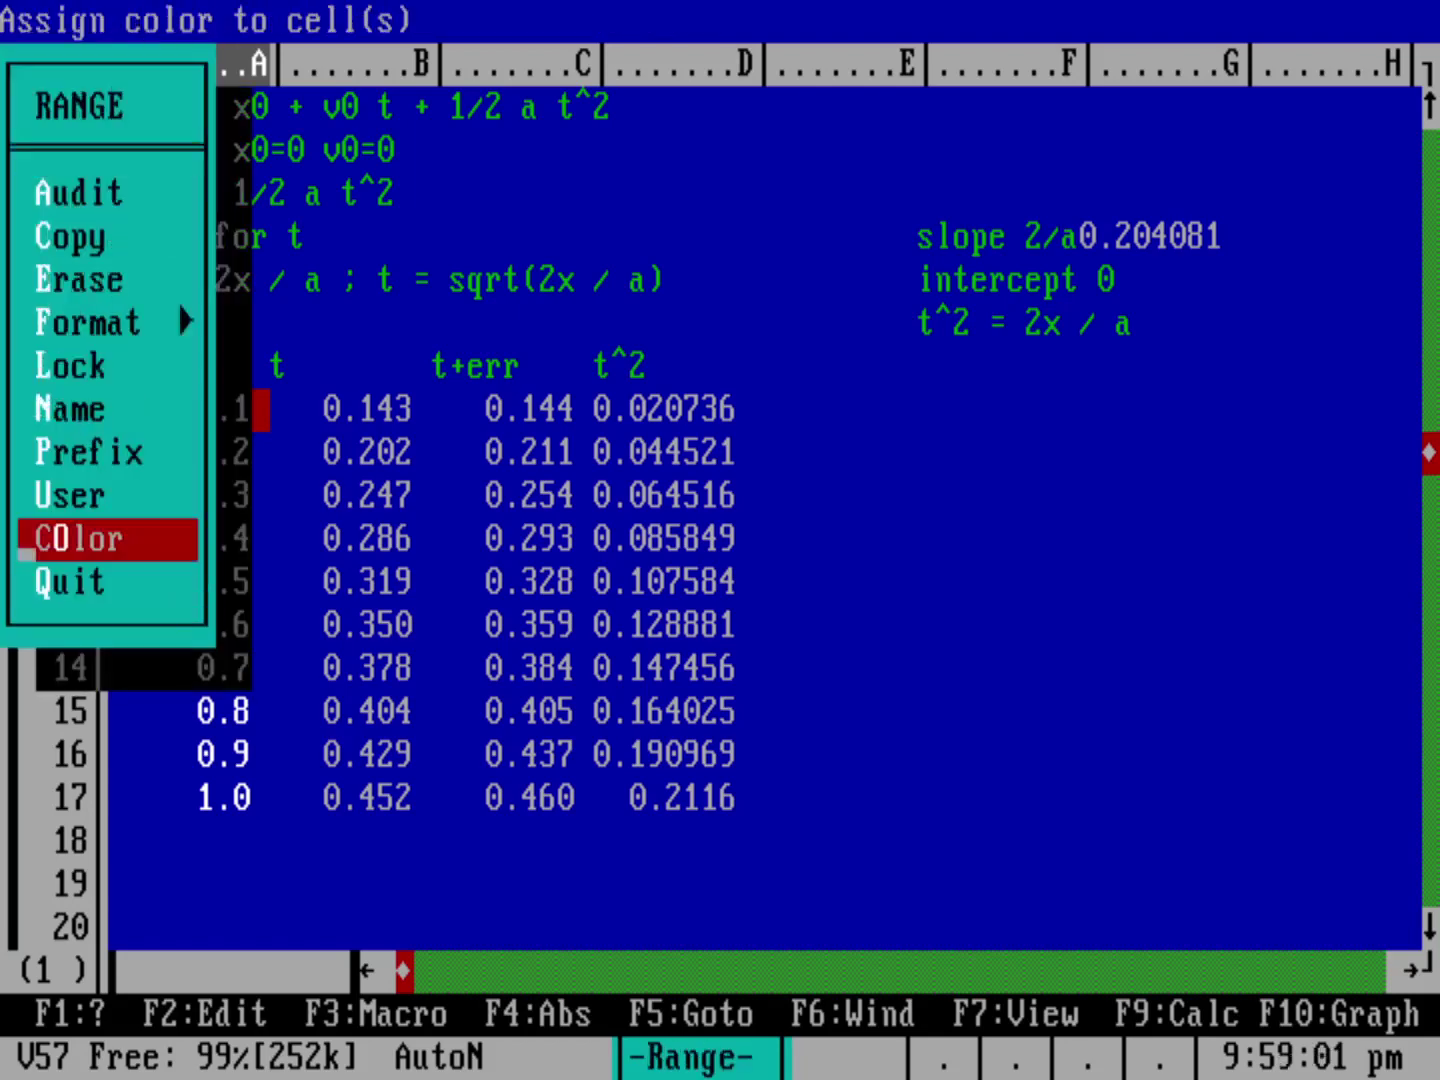
key("Return")
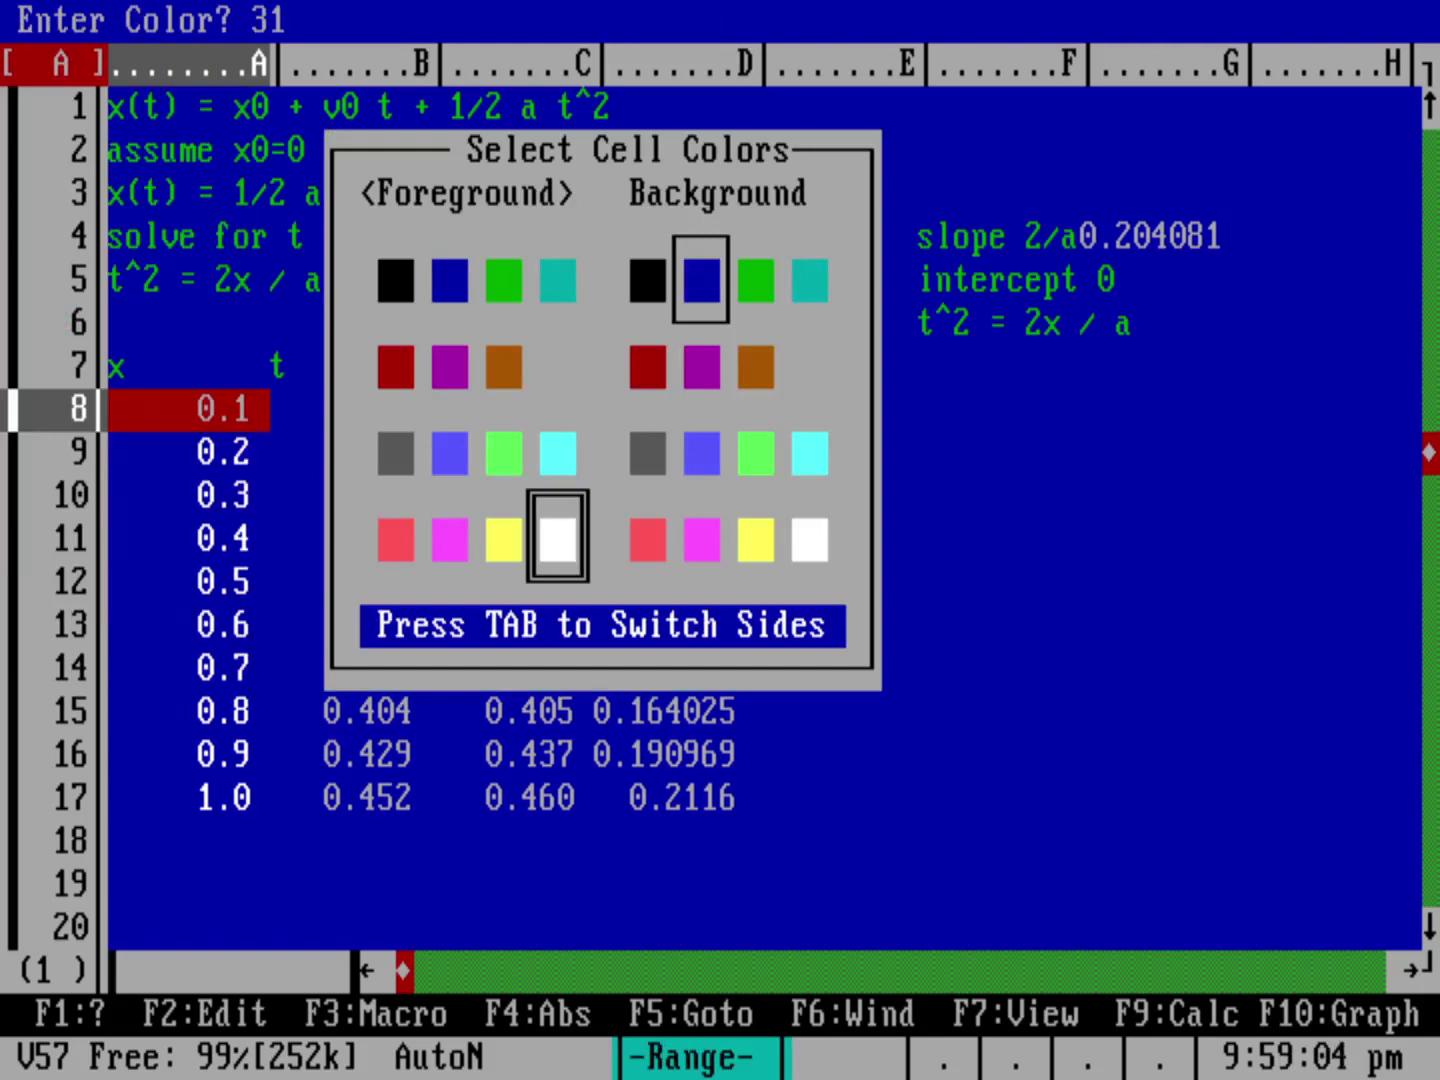
key("Return")
key("Right")
key("Right")
key("Right")
key("Escape")
key("Right")
key("Left")
key("period")
key("Down")
key("Down")
key("Down")
key("Down")
key("Down")
key("Down")
key("Down")
key("Down")
key("Down")
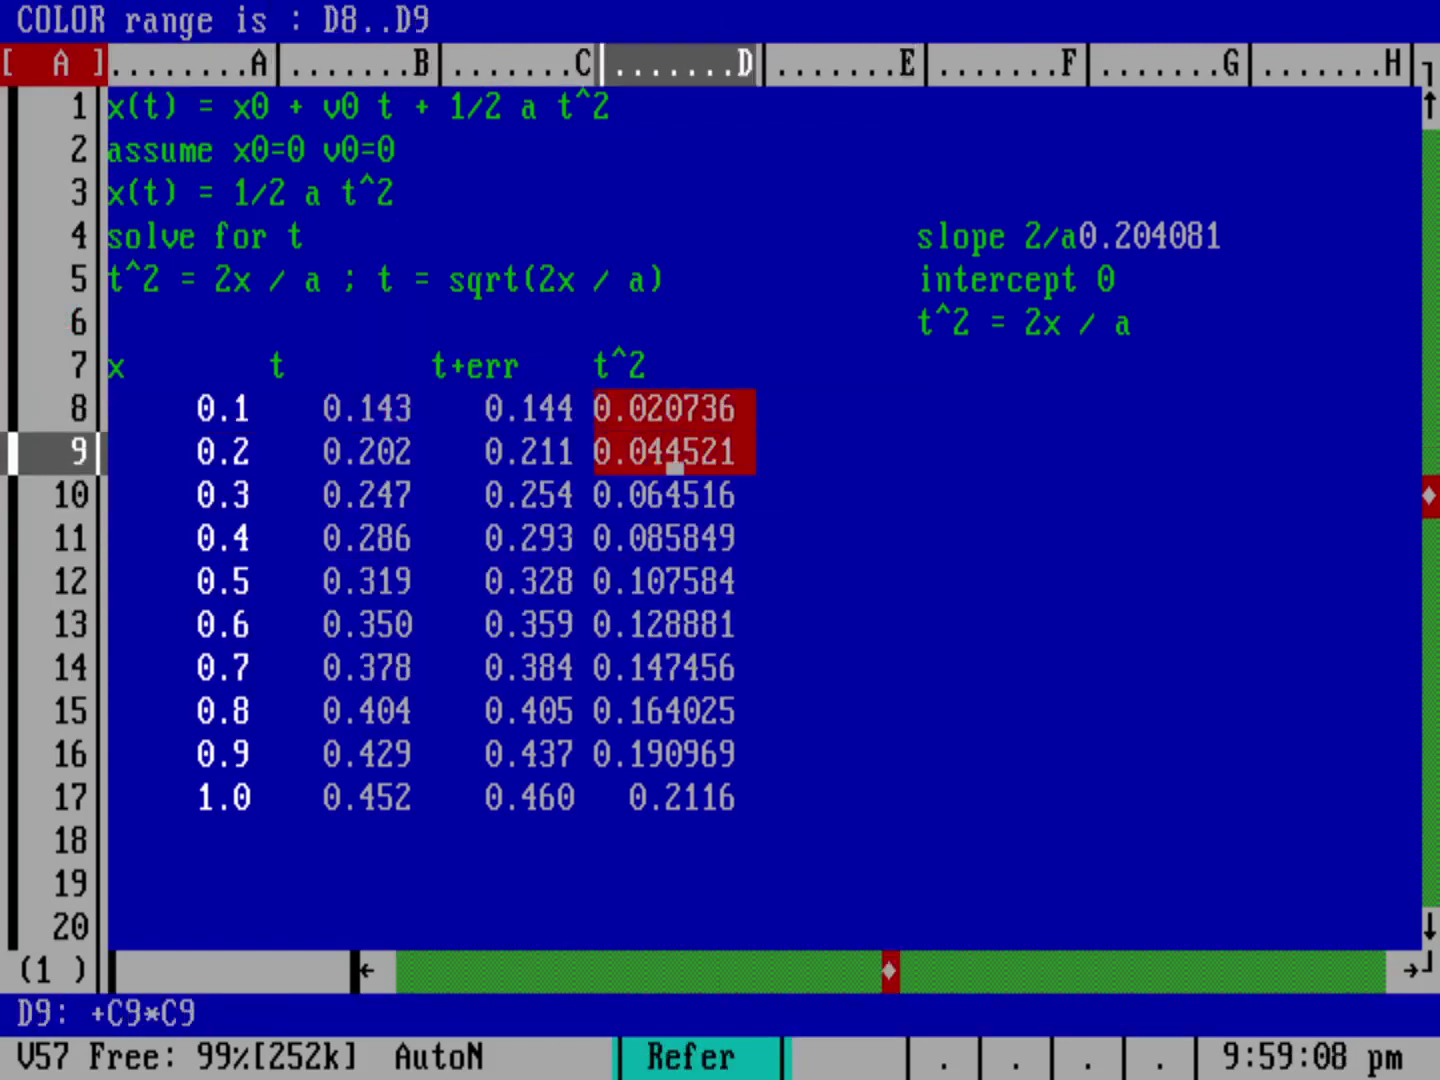
key("Return")
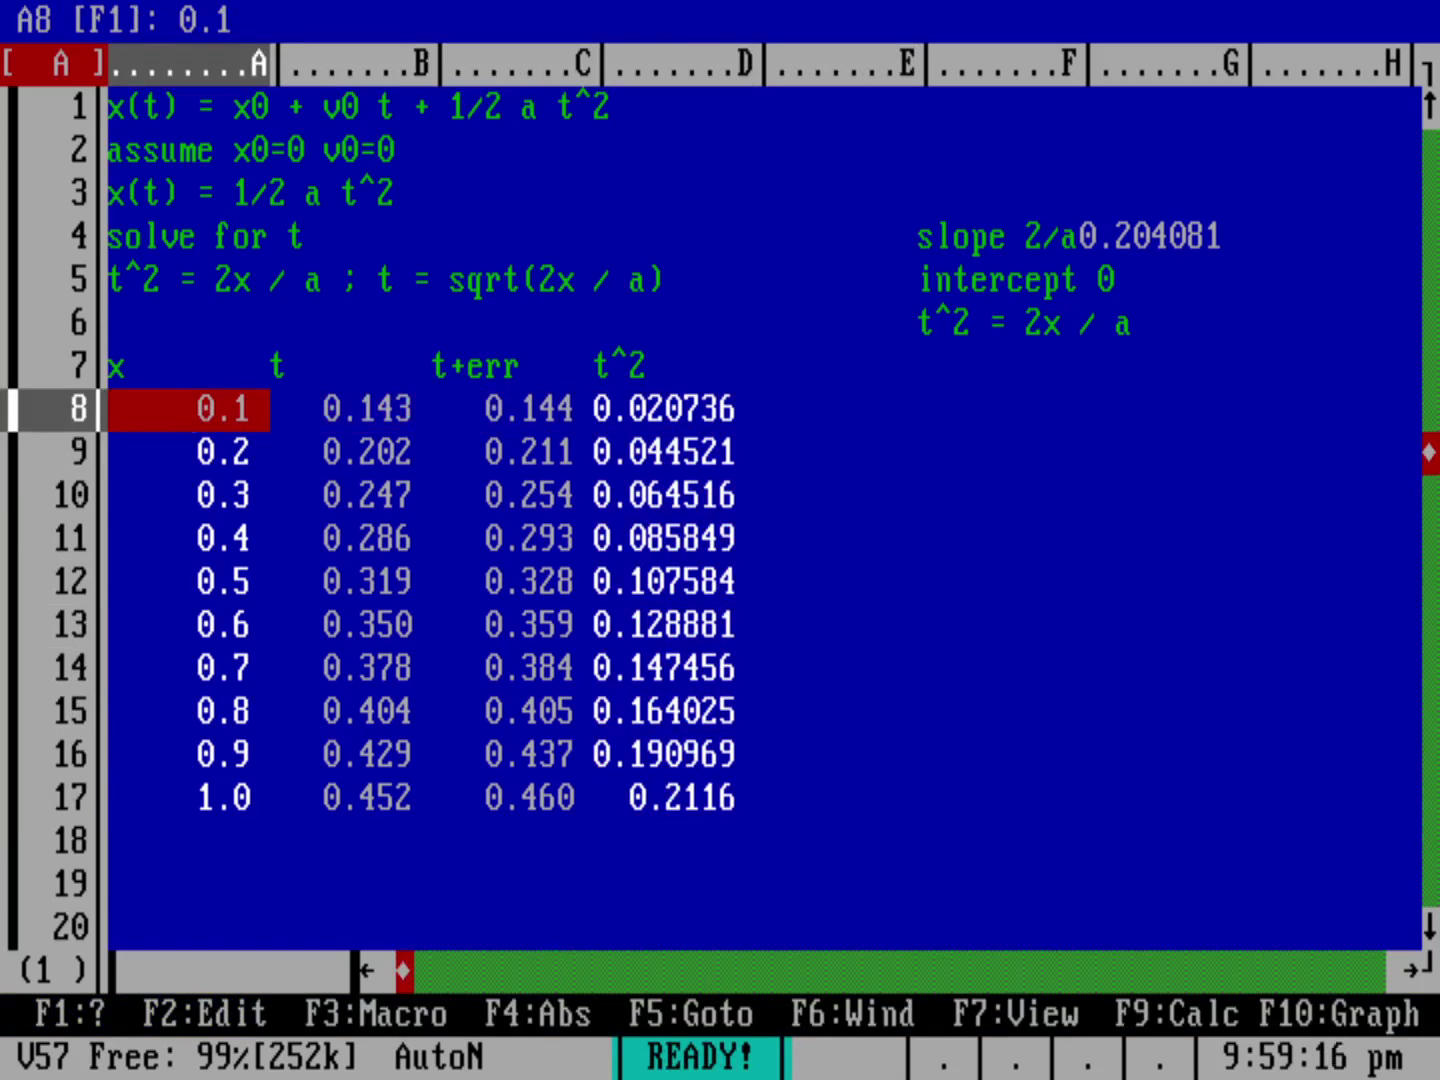
Step: Start a Data Regress and set the X data range to A8..A17
key("slash")
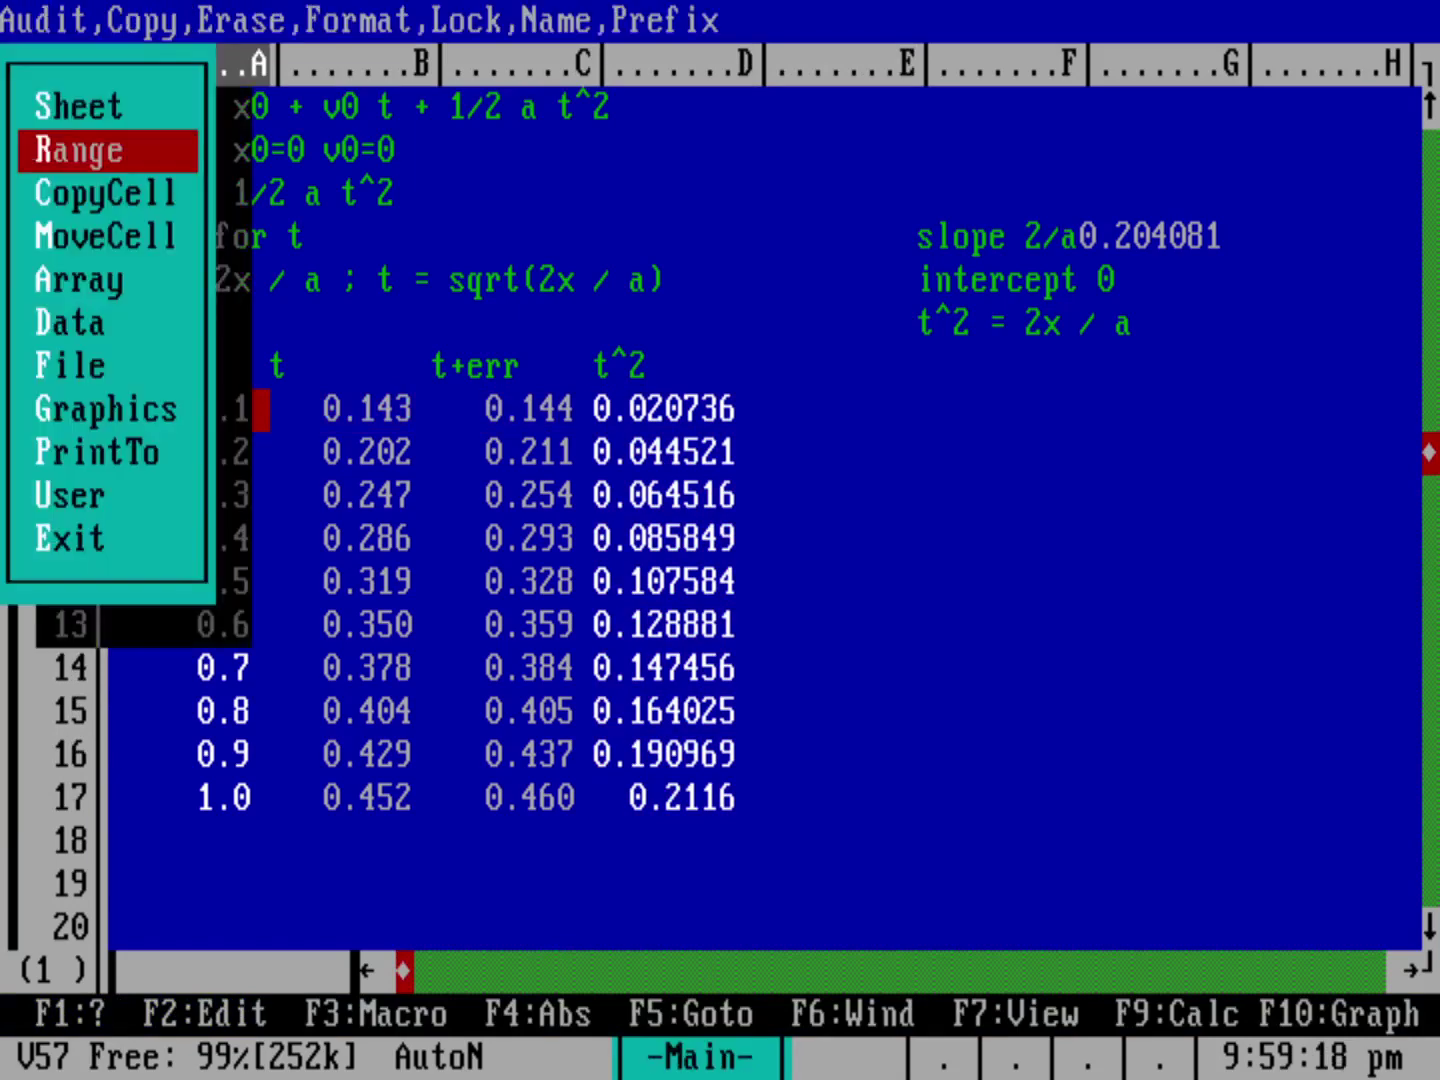
key("d")
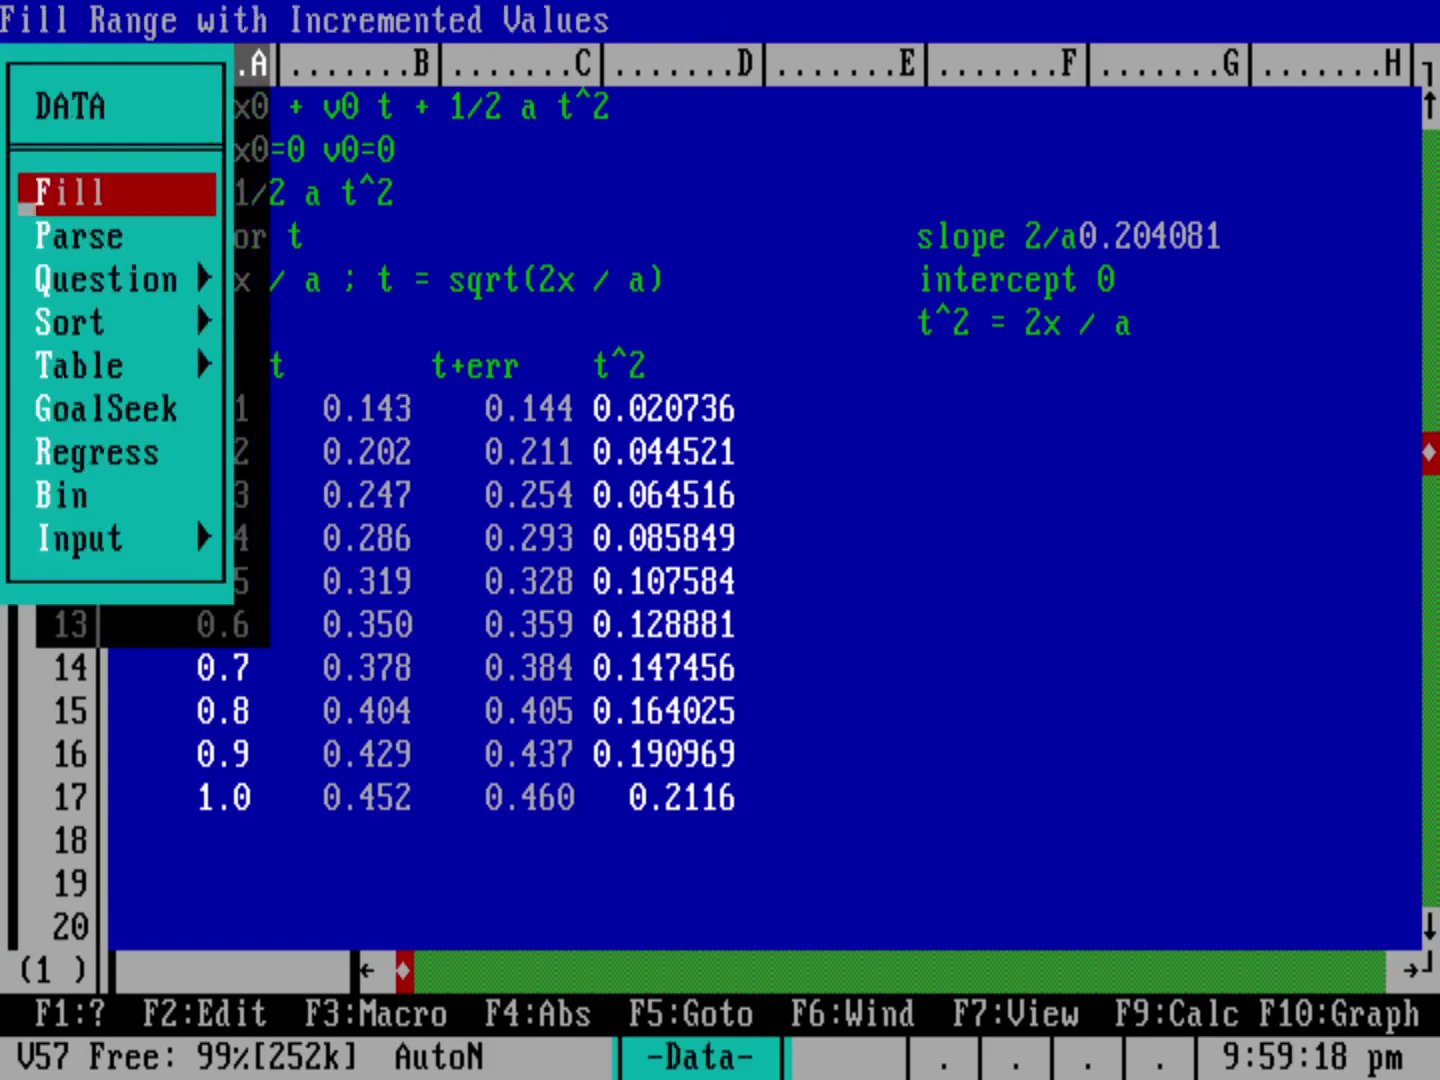
key("r")
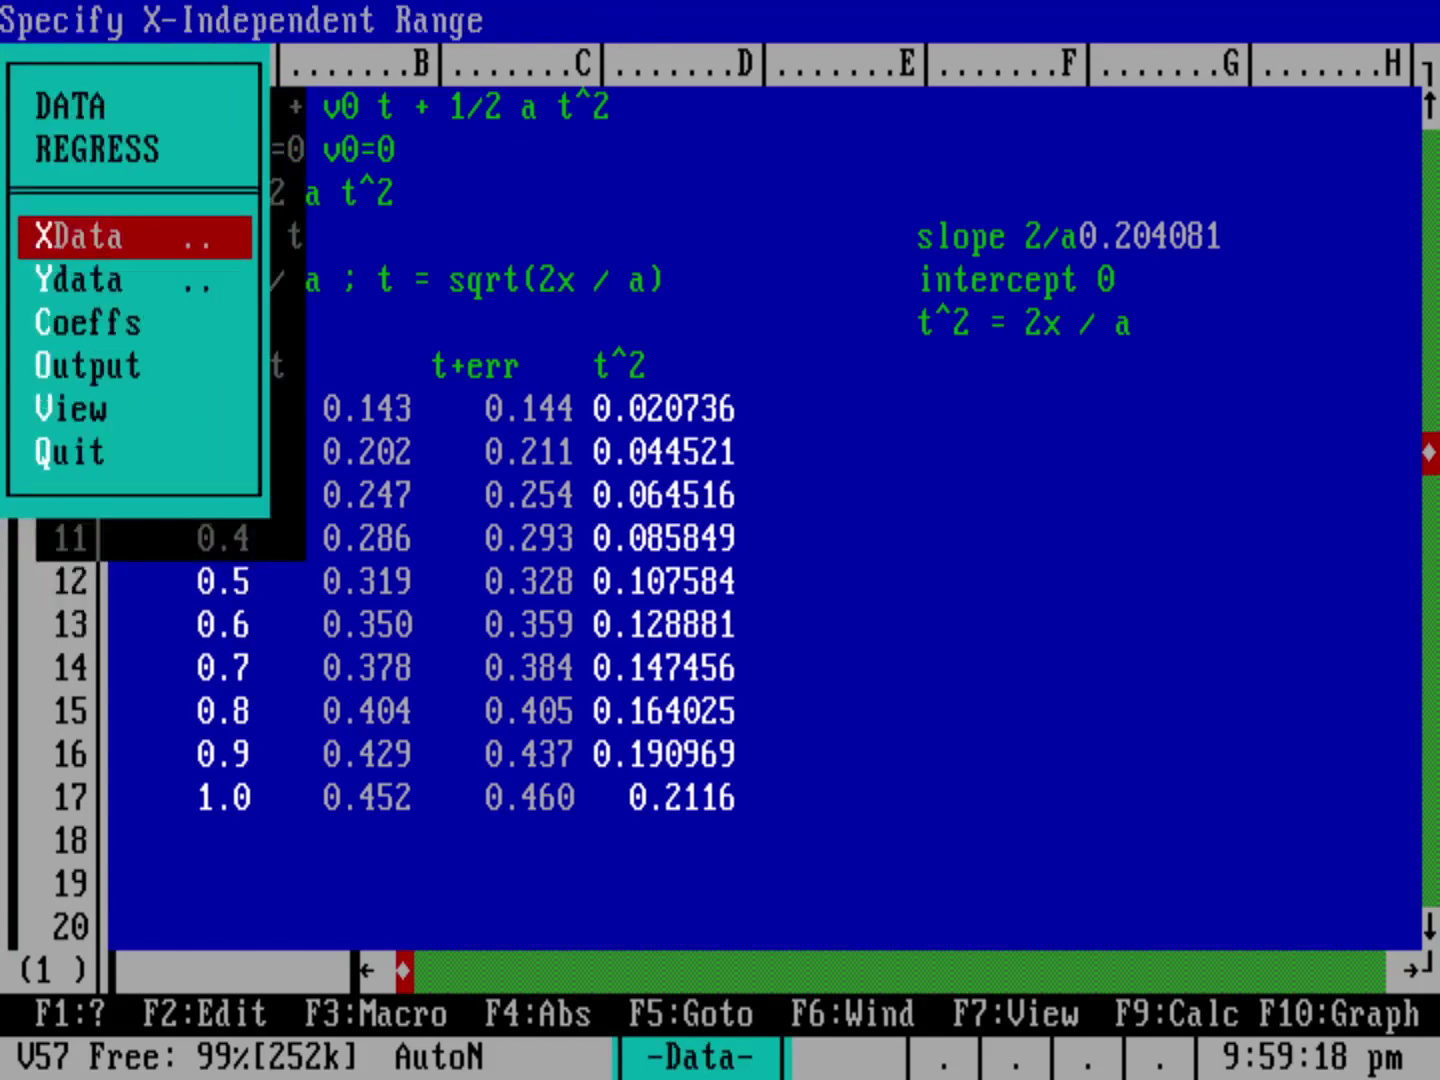
key("x")
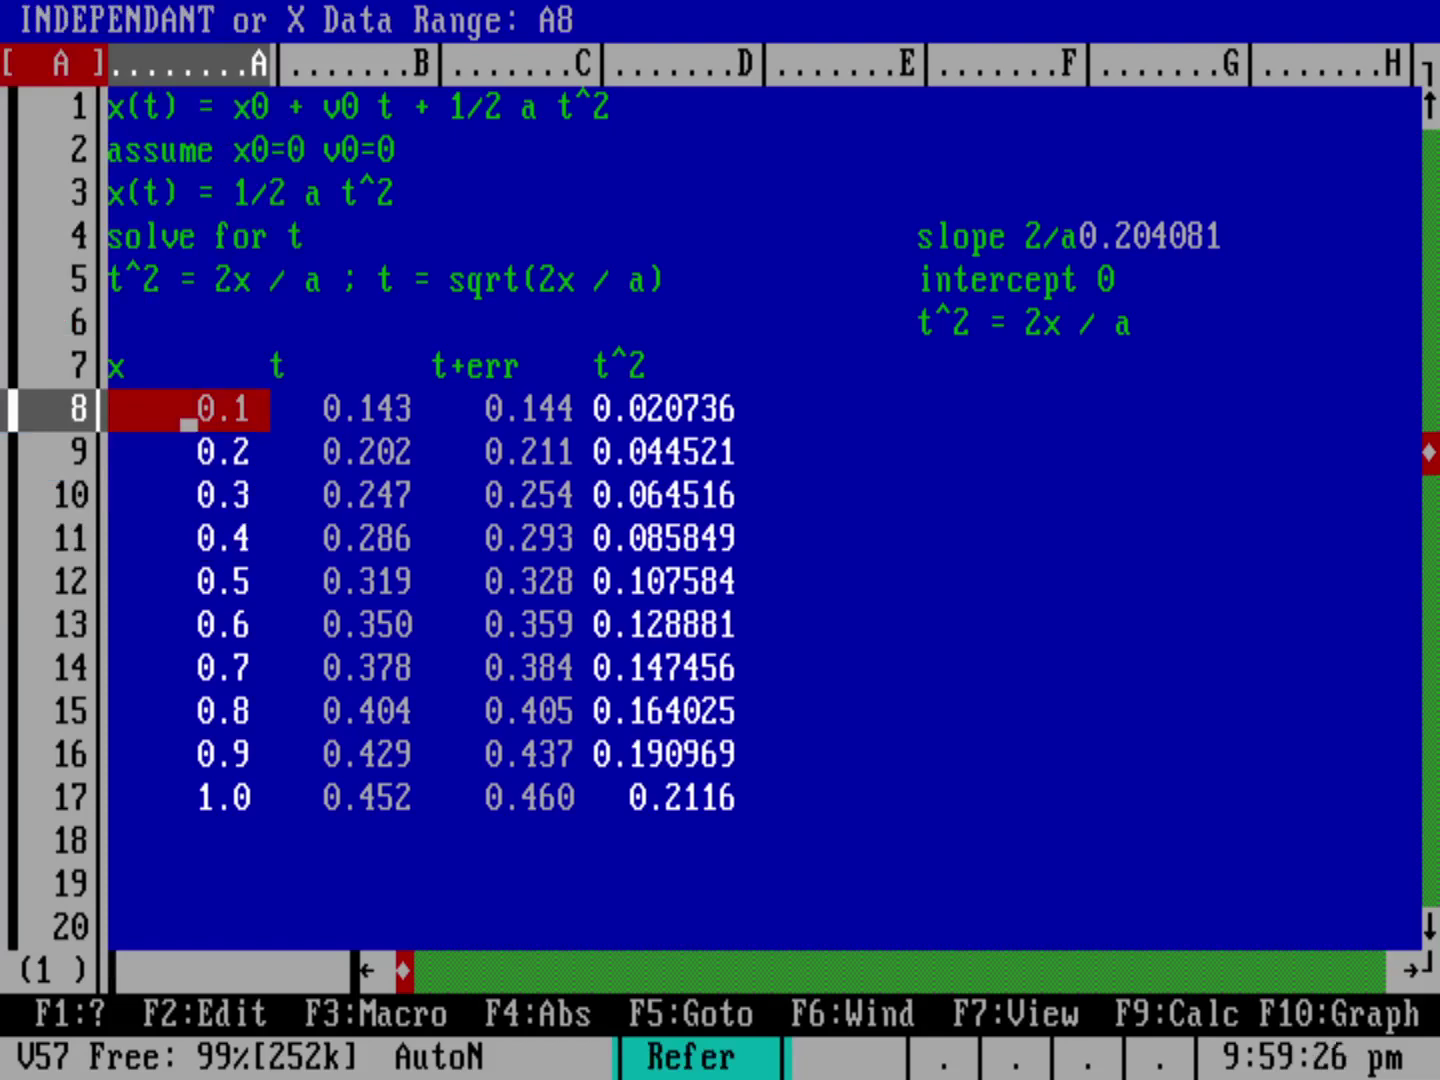
key("period")
key("Down")
key("Down")
key("Down")
key("Down")
key("Down")
key("Down")
key("Down")
key("Down")
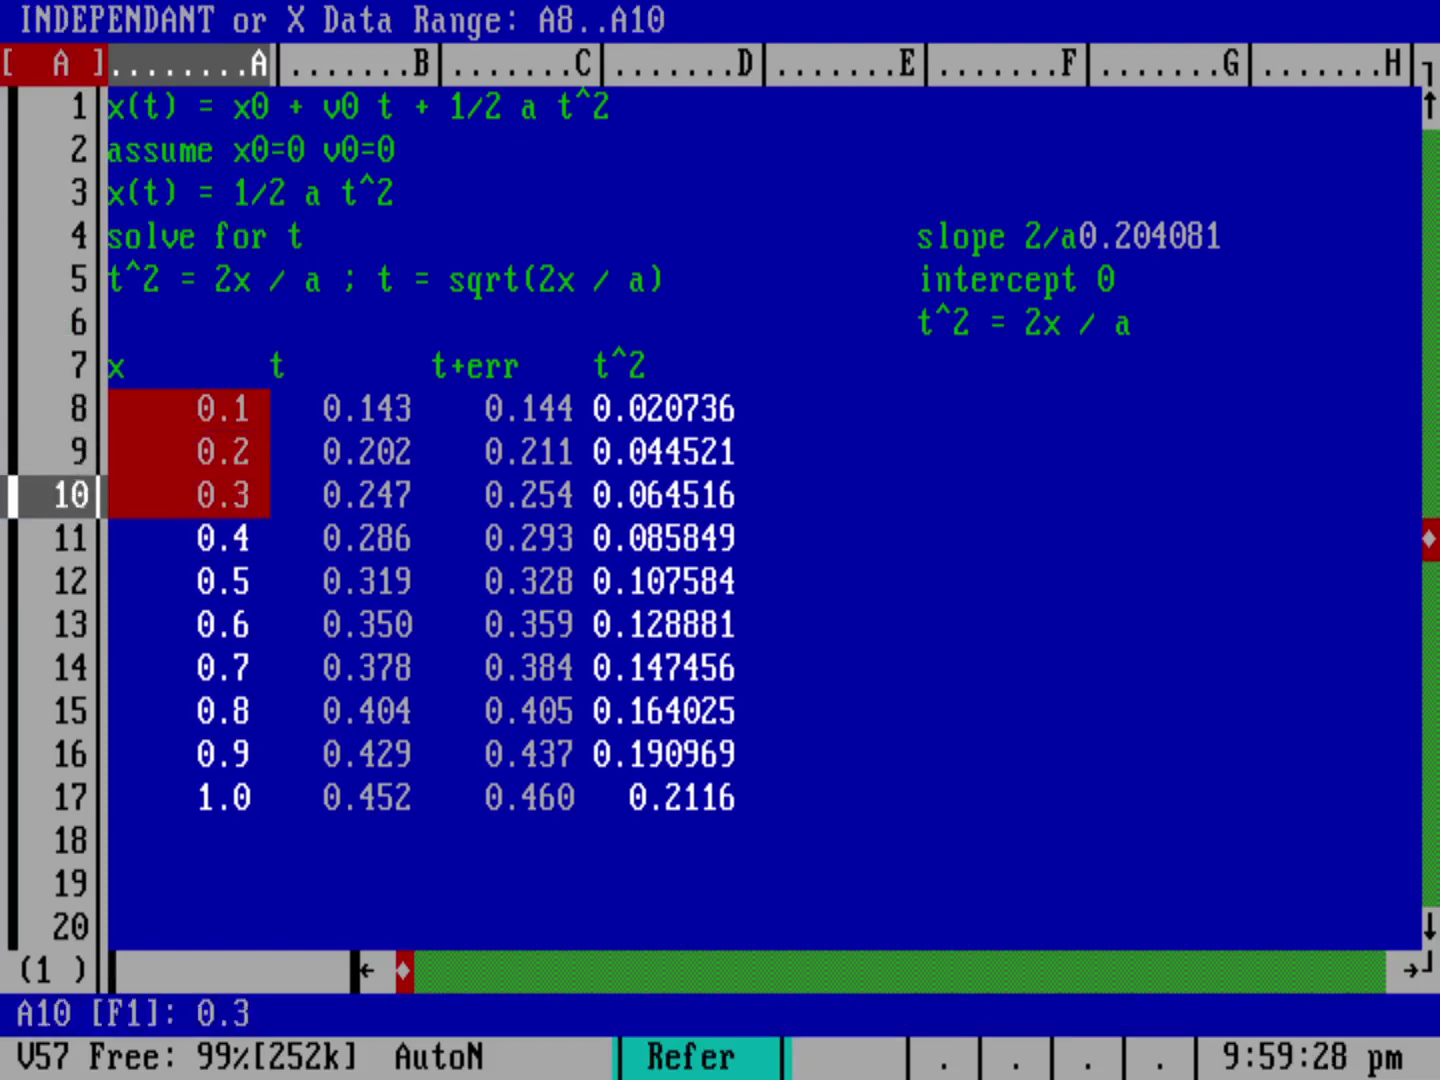
key("Down")
key("Return")
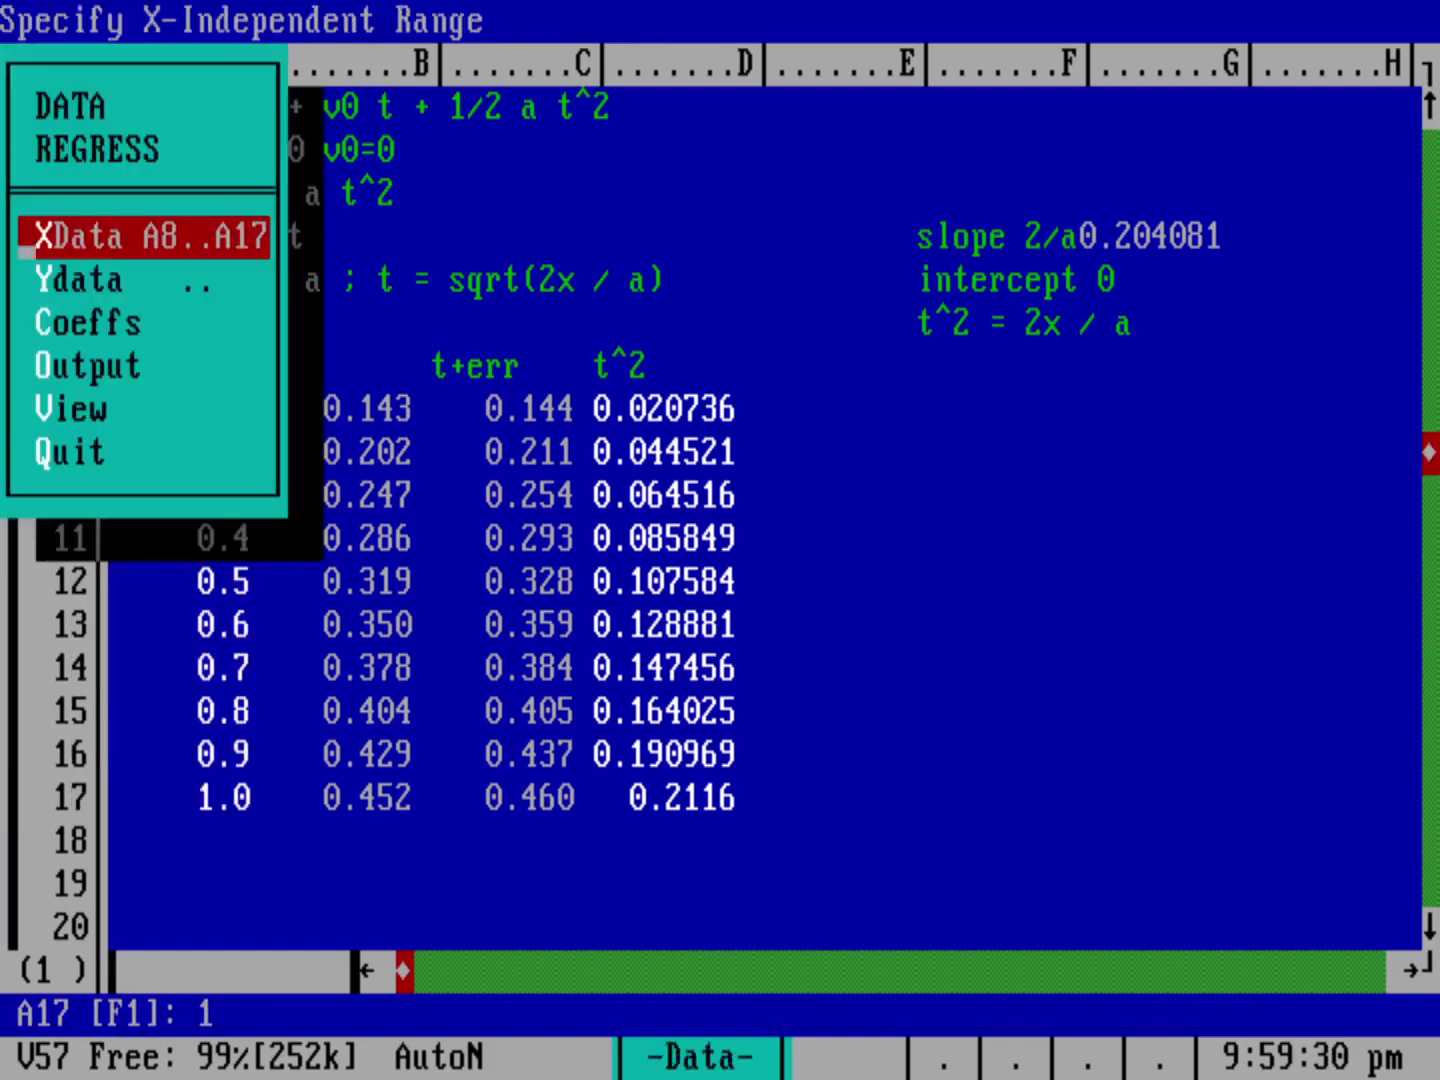
Step: Set Y data to D8..D17 and output at F7, giving slope 0.208883 and intercept 0.001727
key("Down")
key("Return")
key("Right")
key("Right")
key("Right")
key("period")
key("Down")
key("Down")
key("Down")
key("Down")
key("Down")
key("Down")
key("Down")
key("Down")
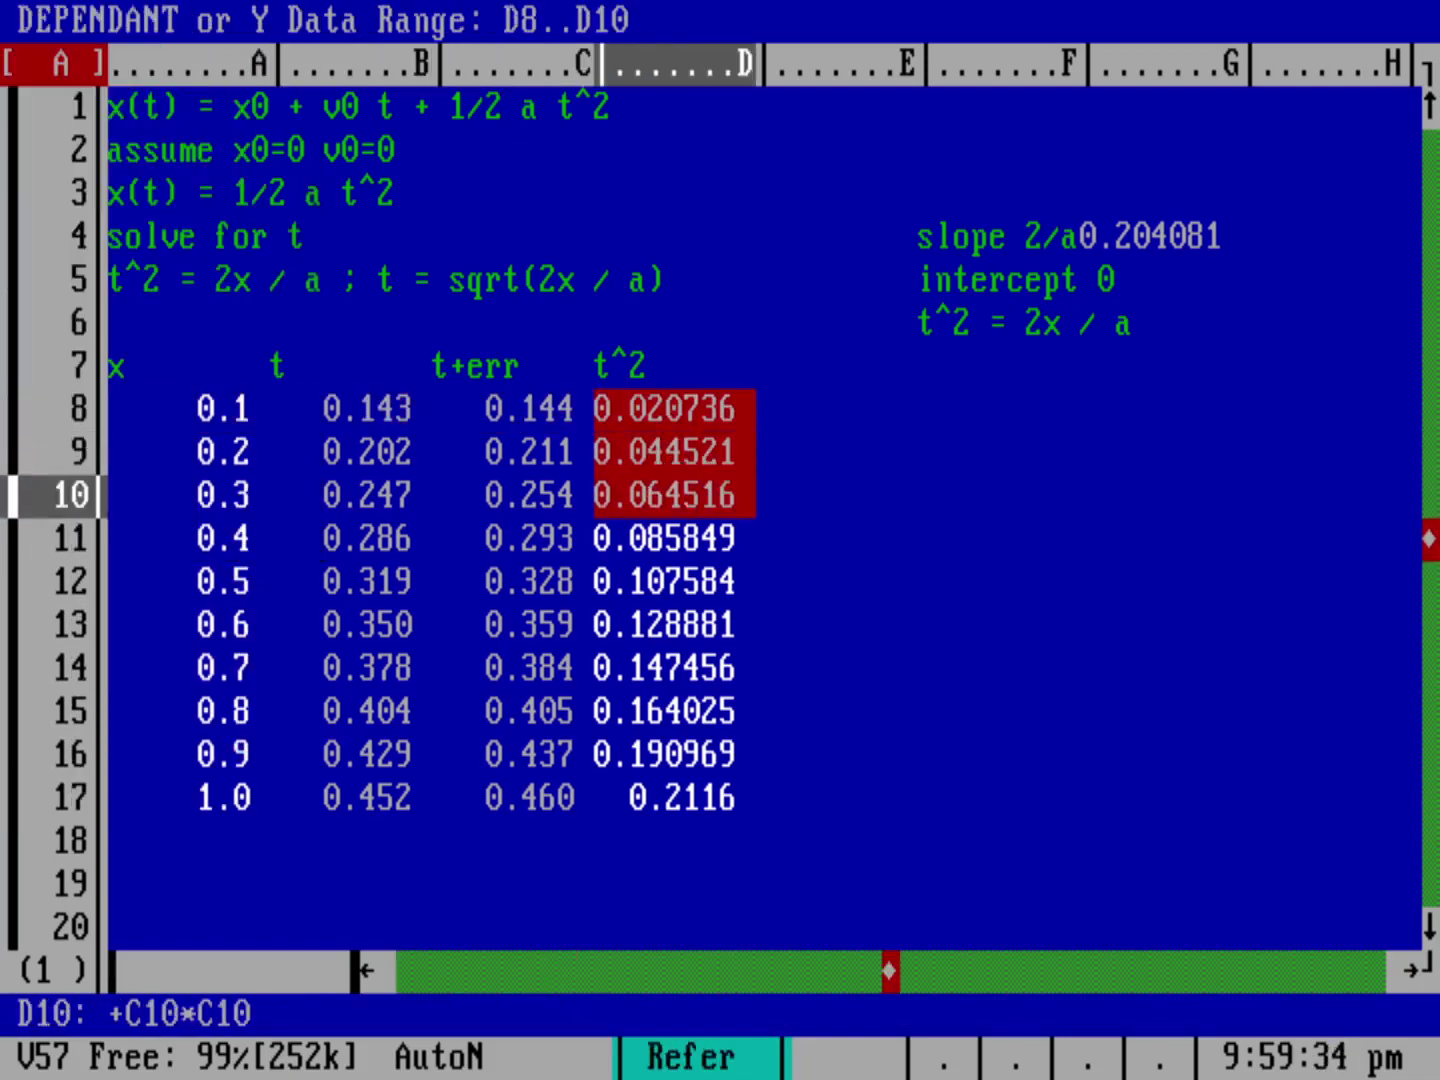
key("Down")
key("Return")
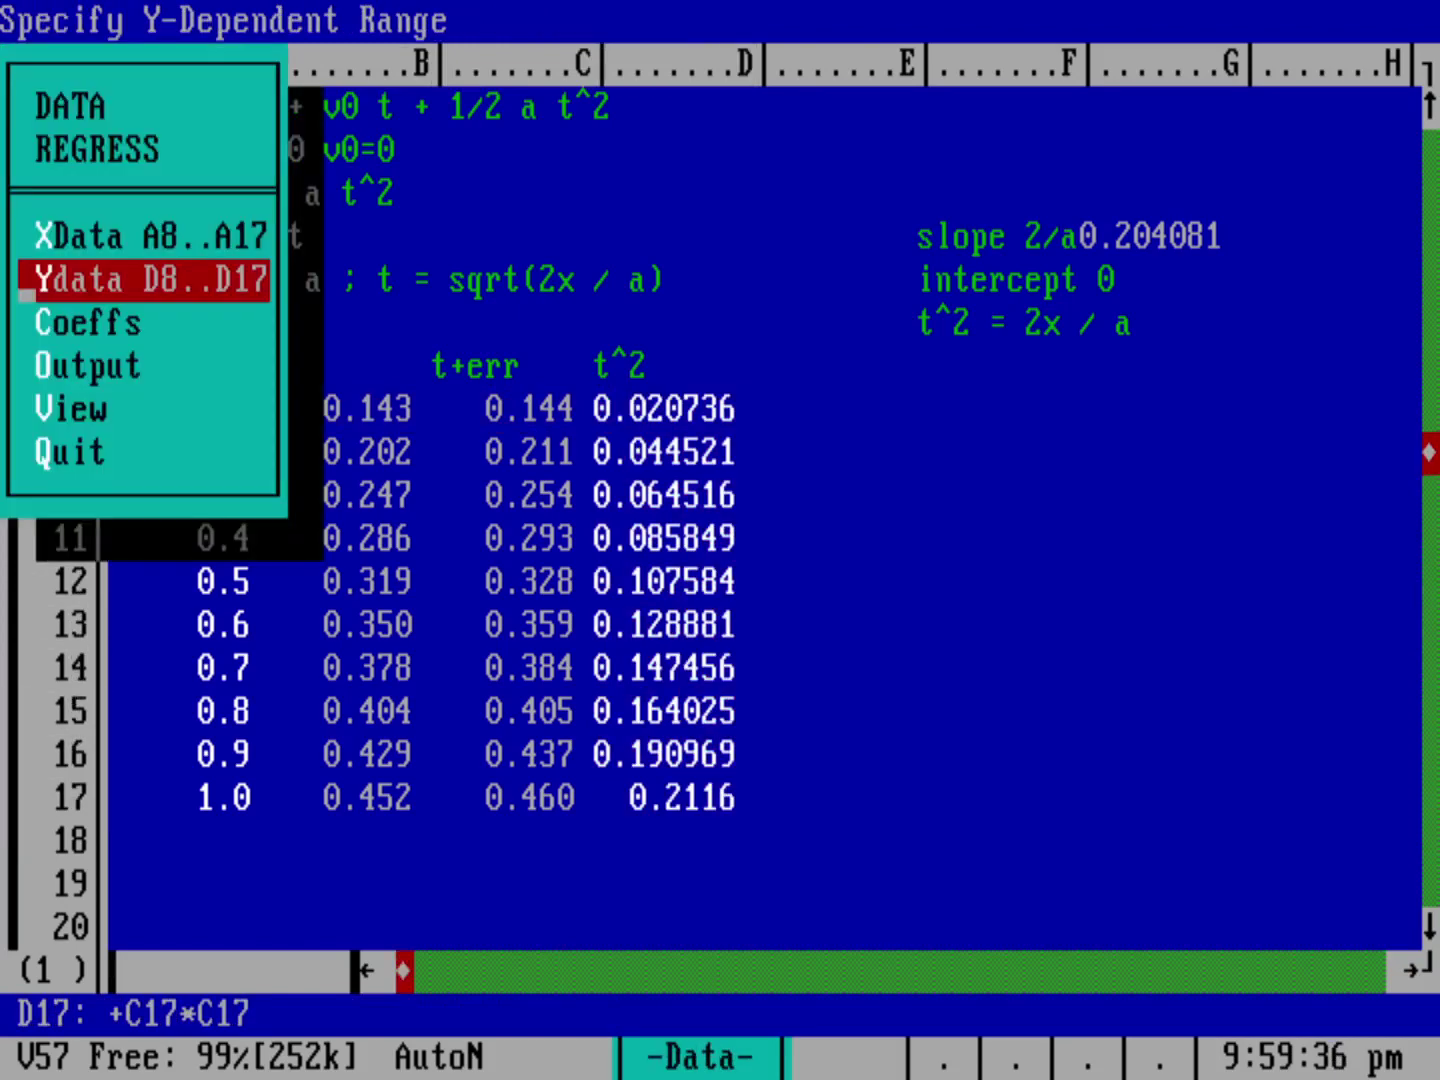
key("Down")
key("Down")
key("Return")
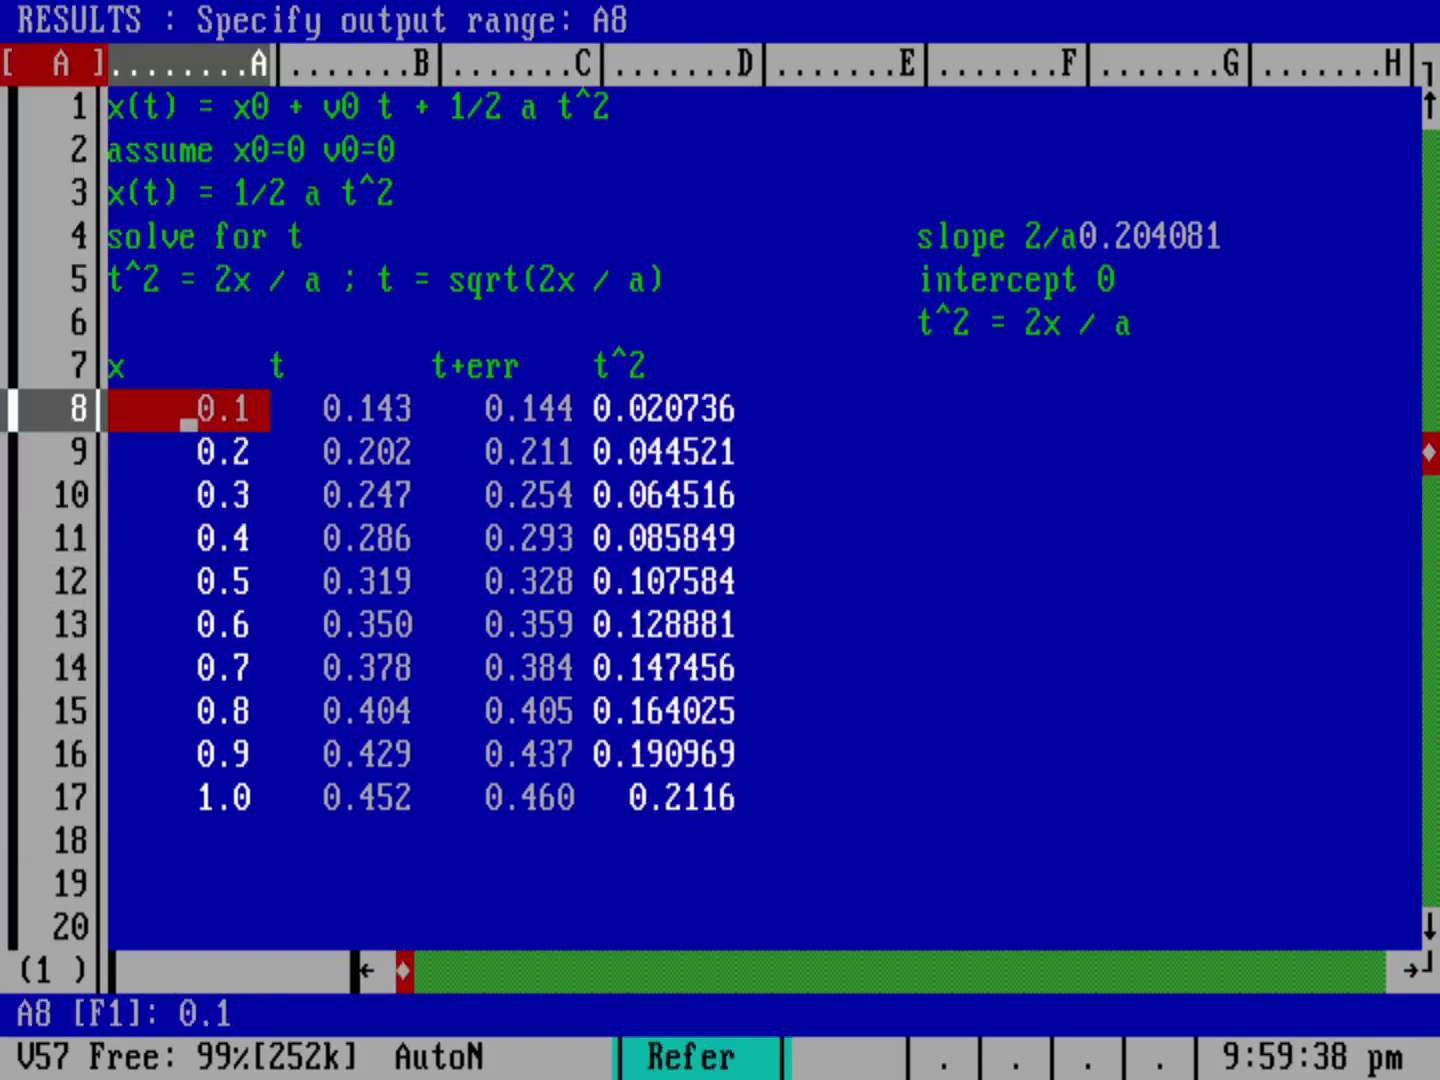
key("Right")
key("Right")
key("Right")
key("Right")
key("Right")
key("Up")
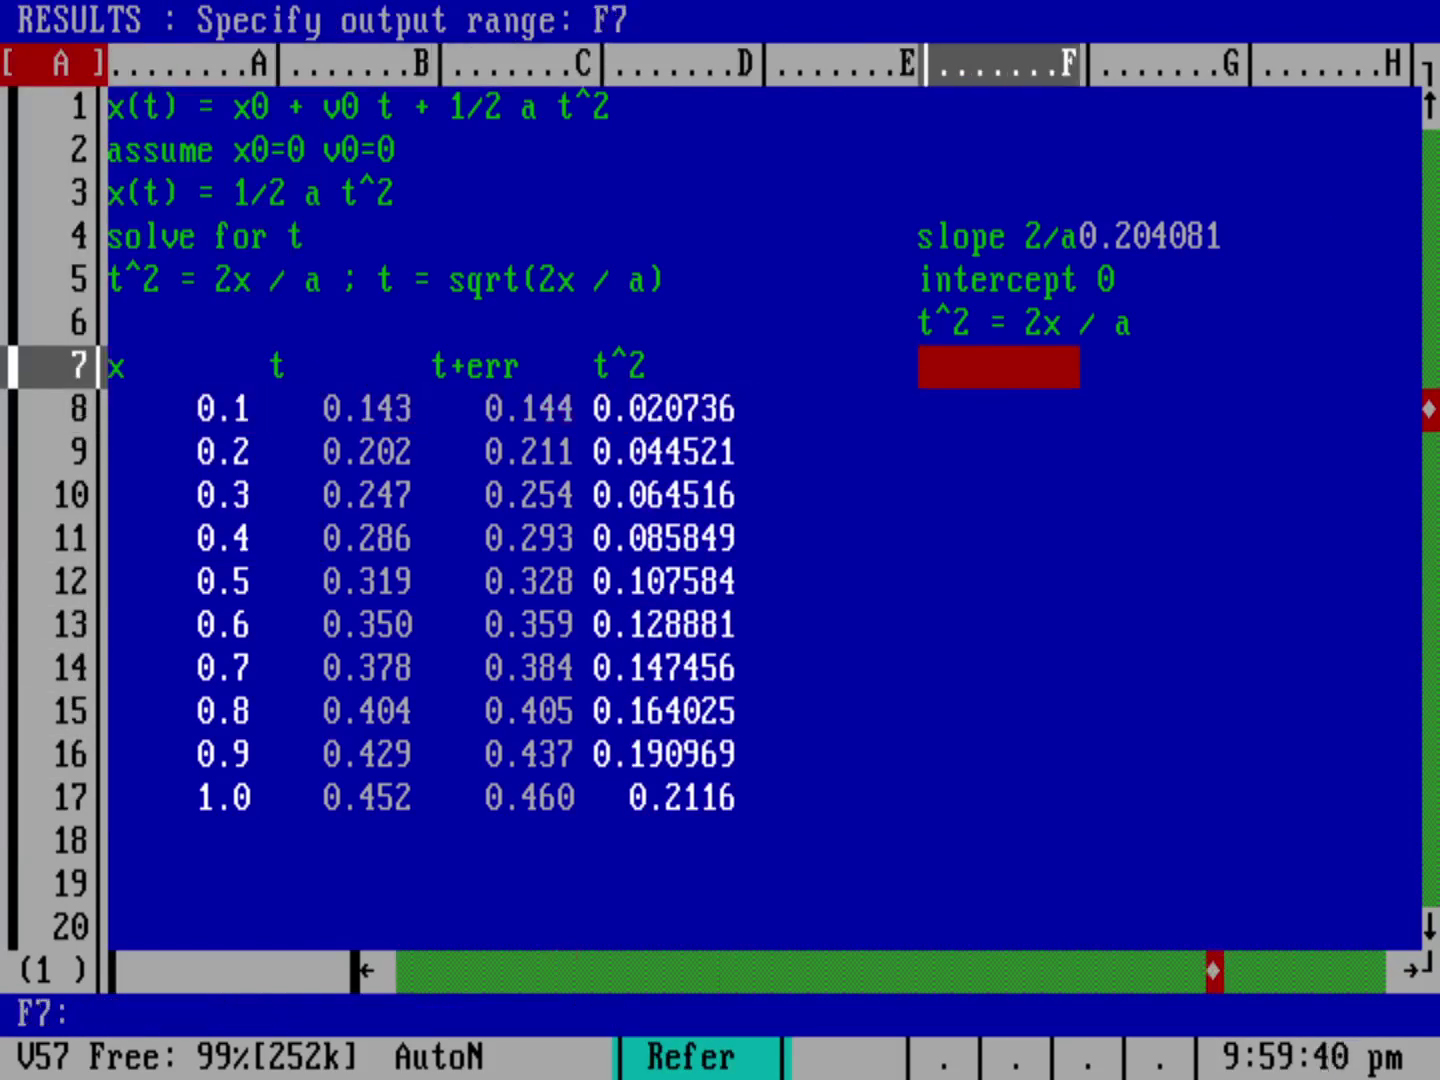
key("Return")
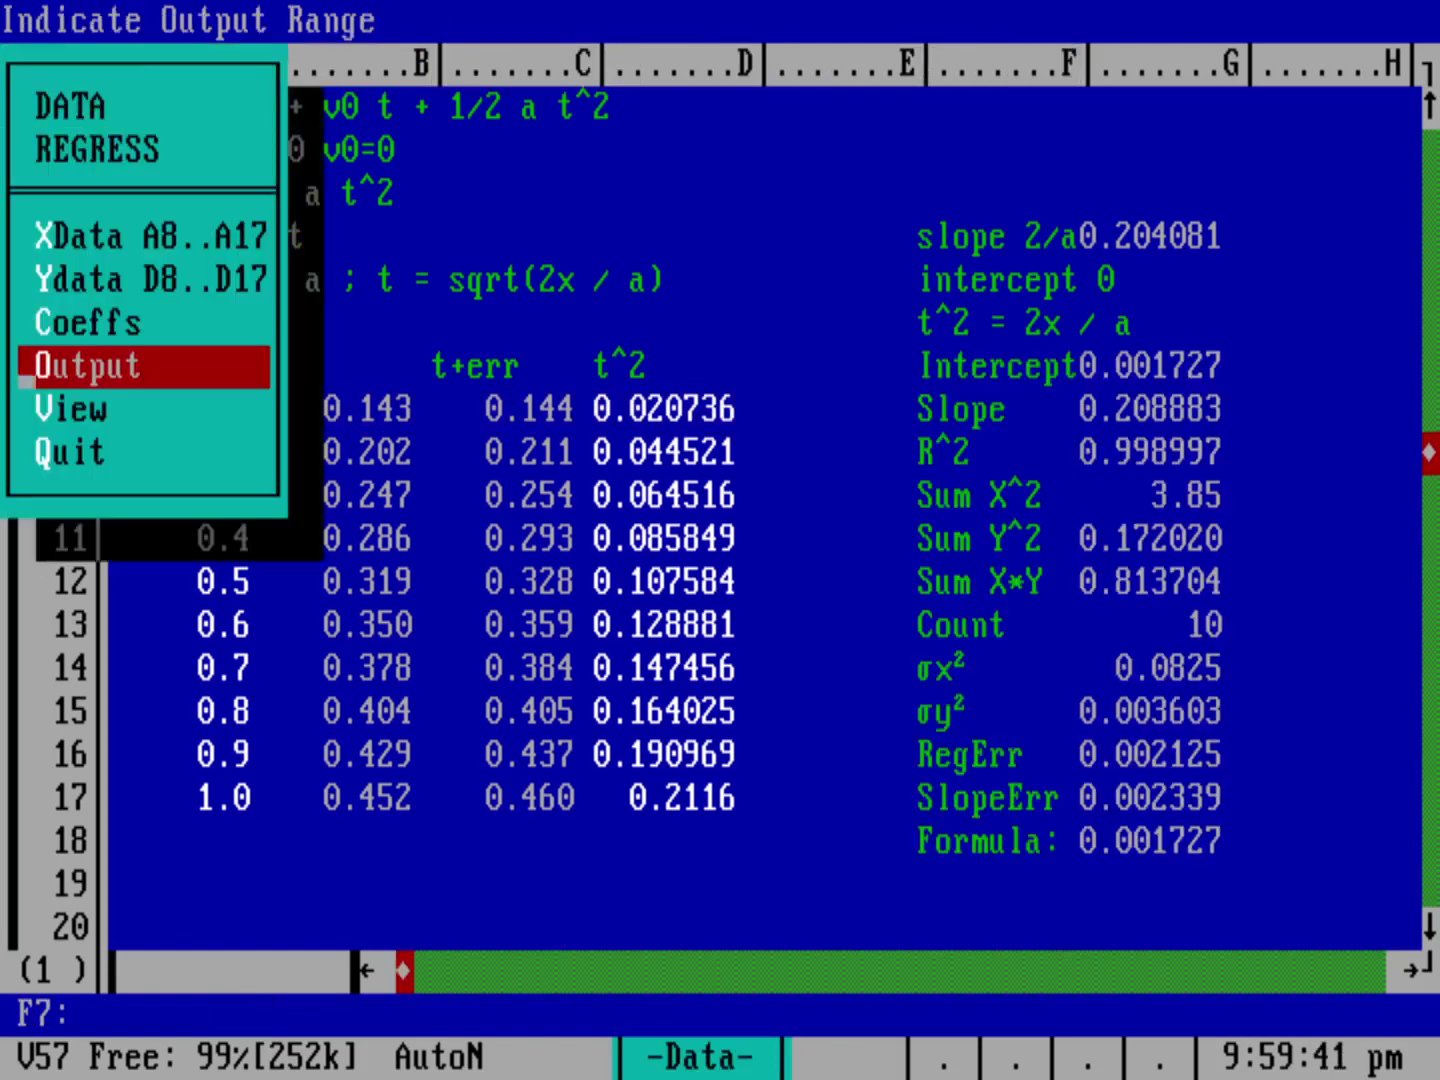
key("Escape")
key("Escape")
key("Escape")
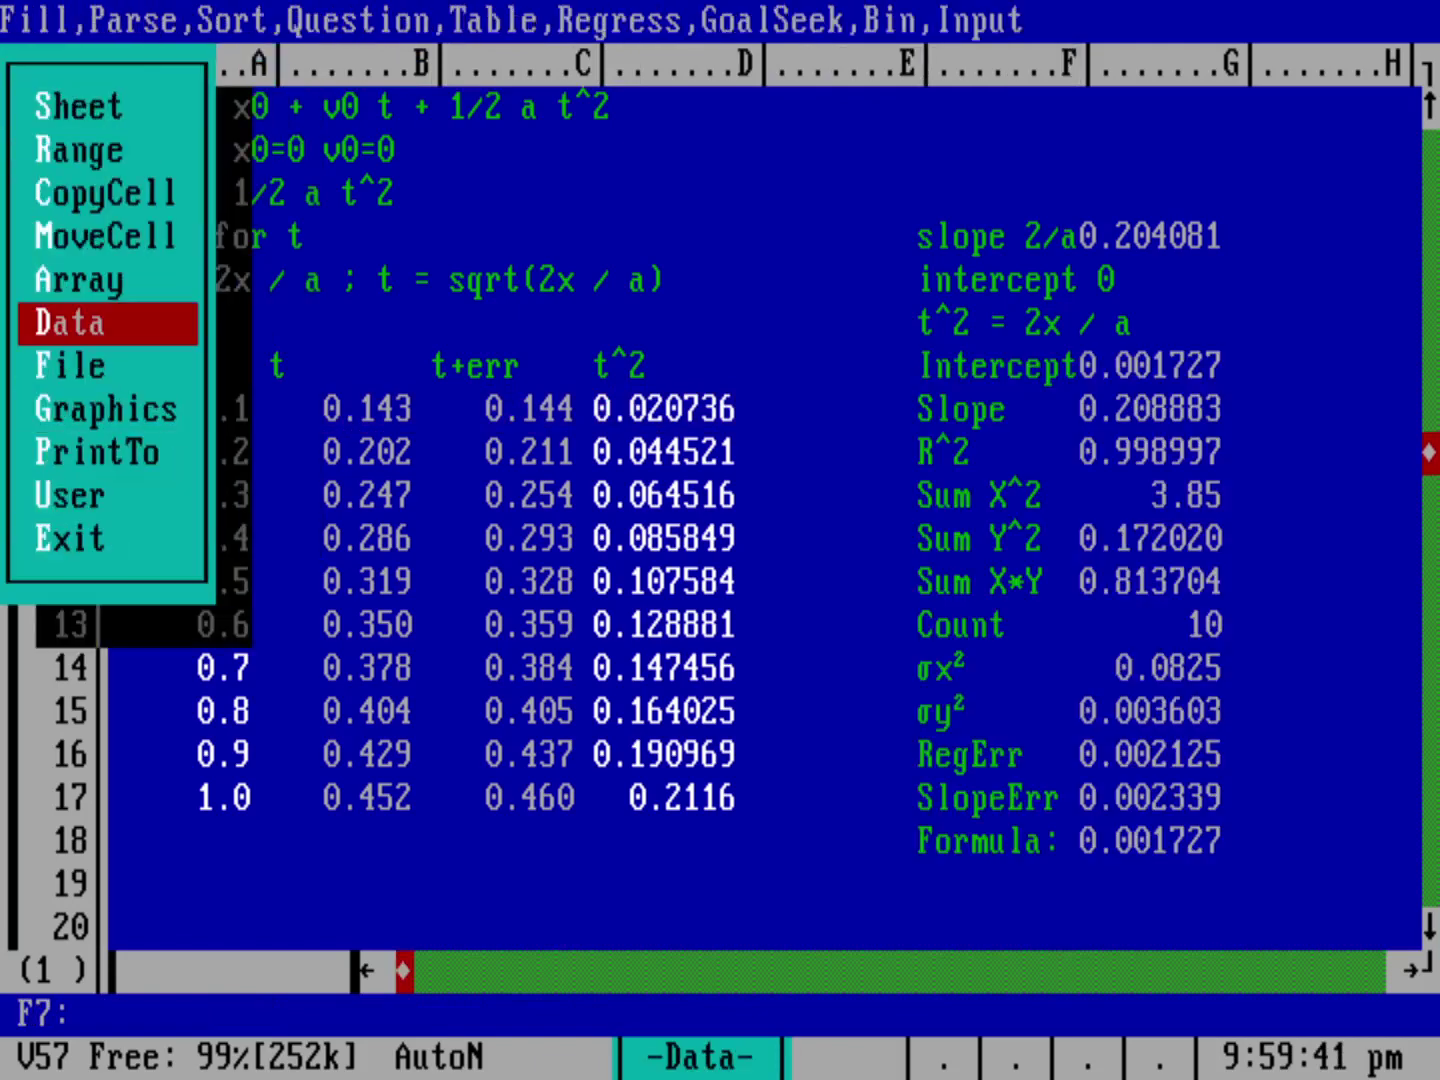
Step: Color the Intercept and Slope values in G7..G8 yellow
key("Right")
key("Right")
key("Right")
key("Right")
key("Right")
key("Right")
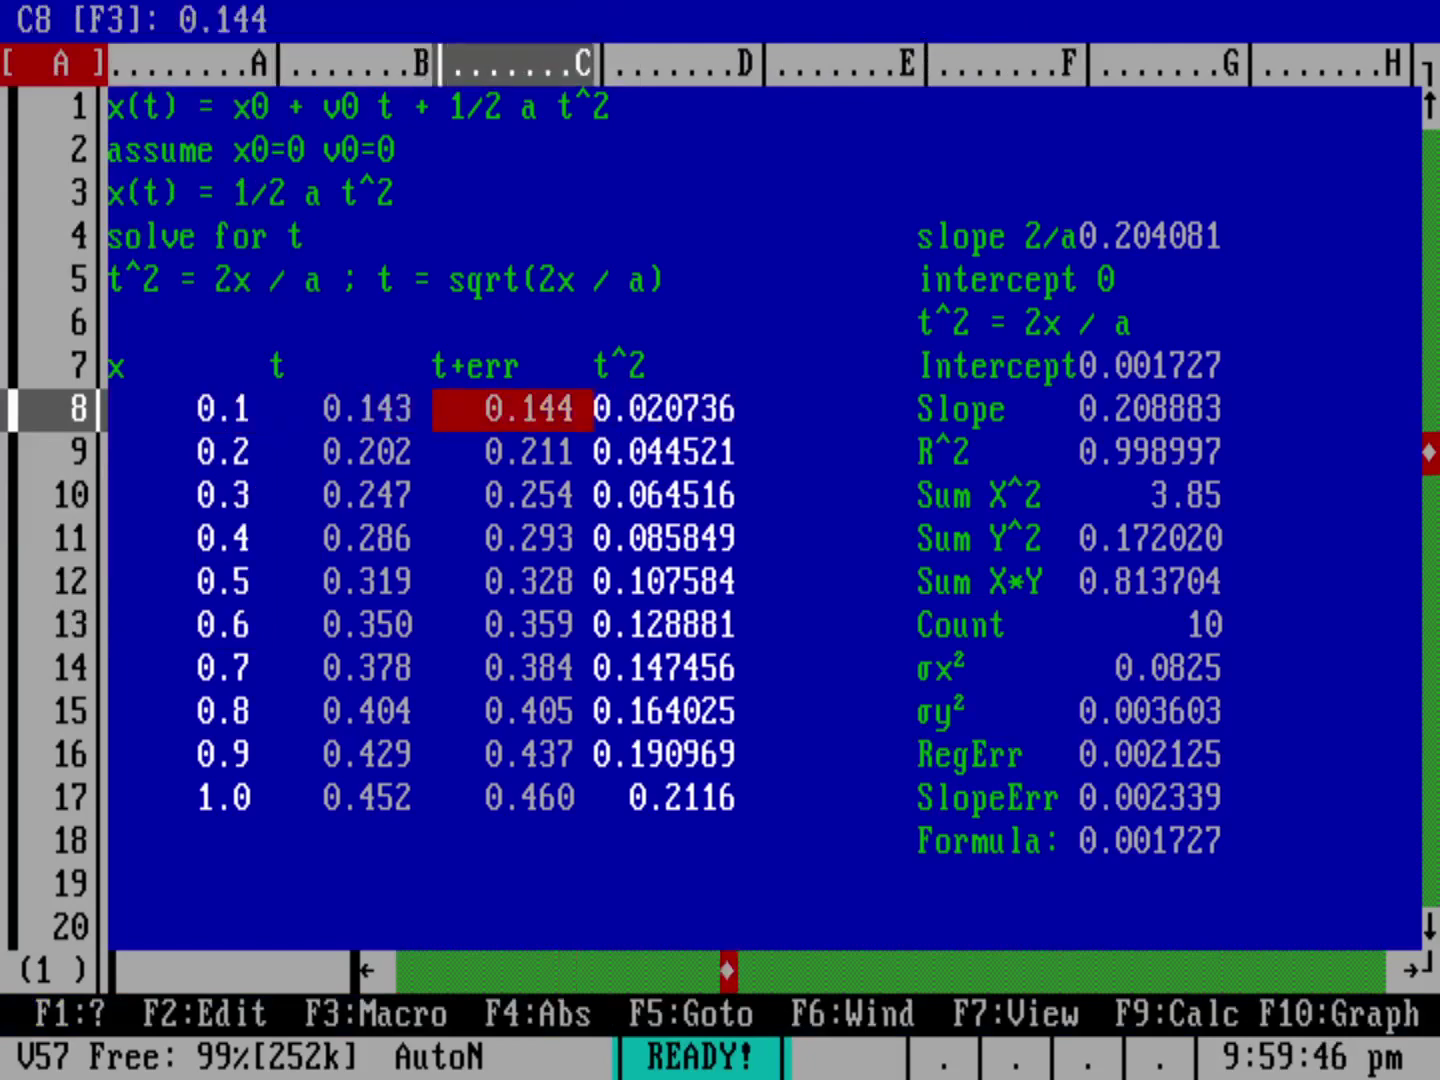
key("Up")
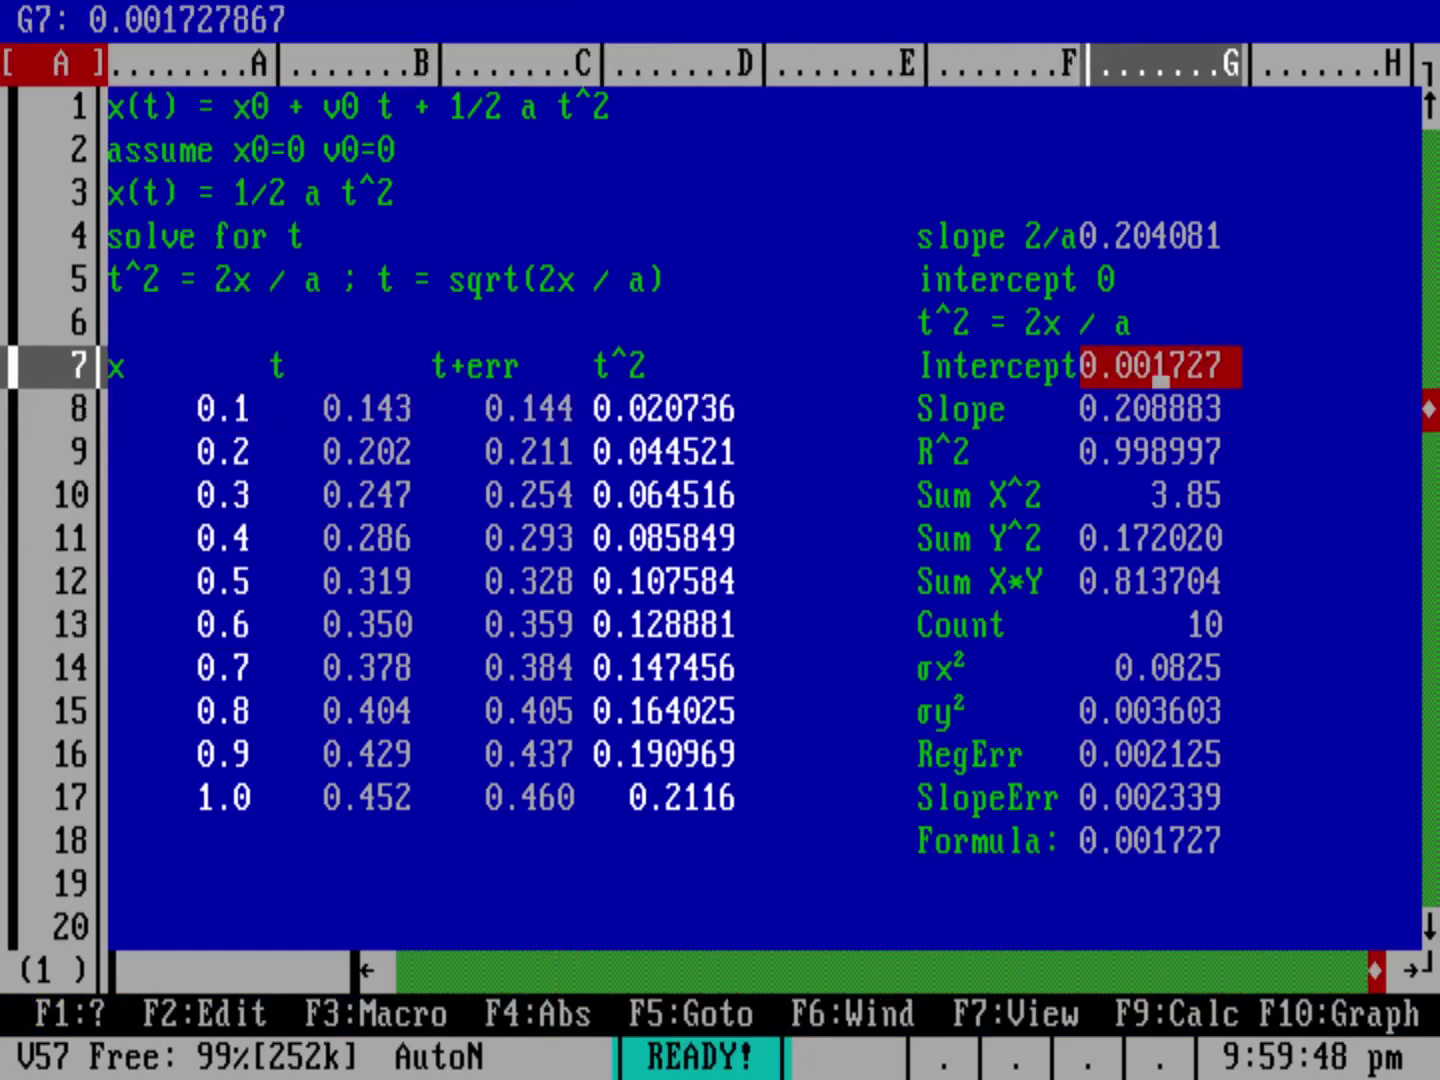
key("slash")
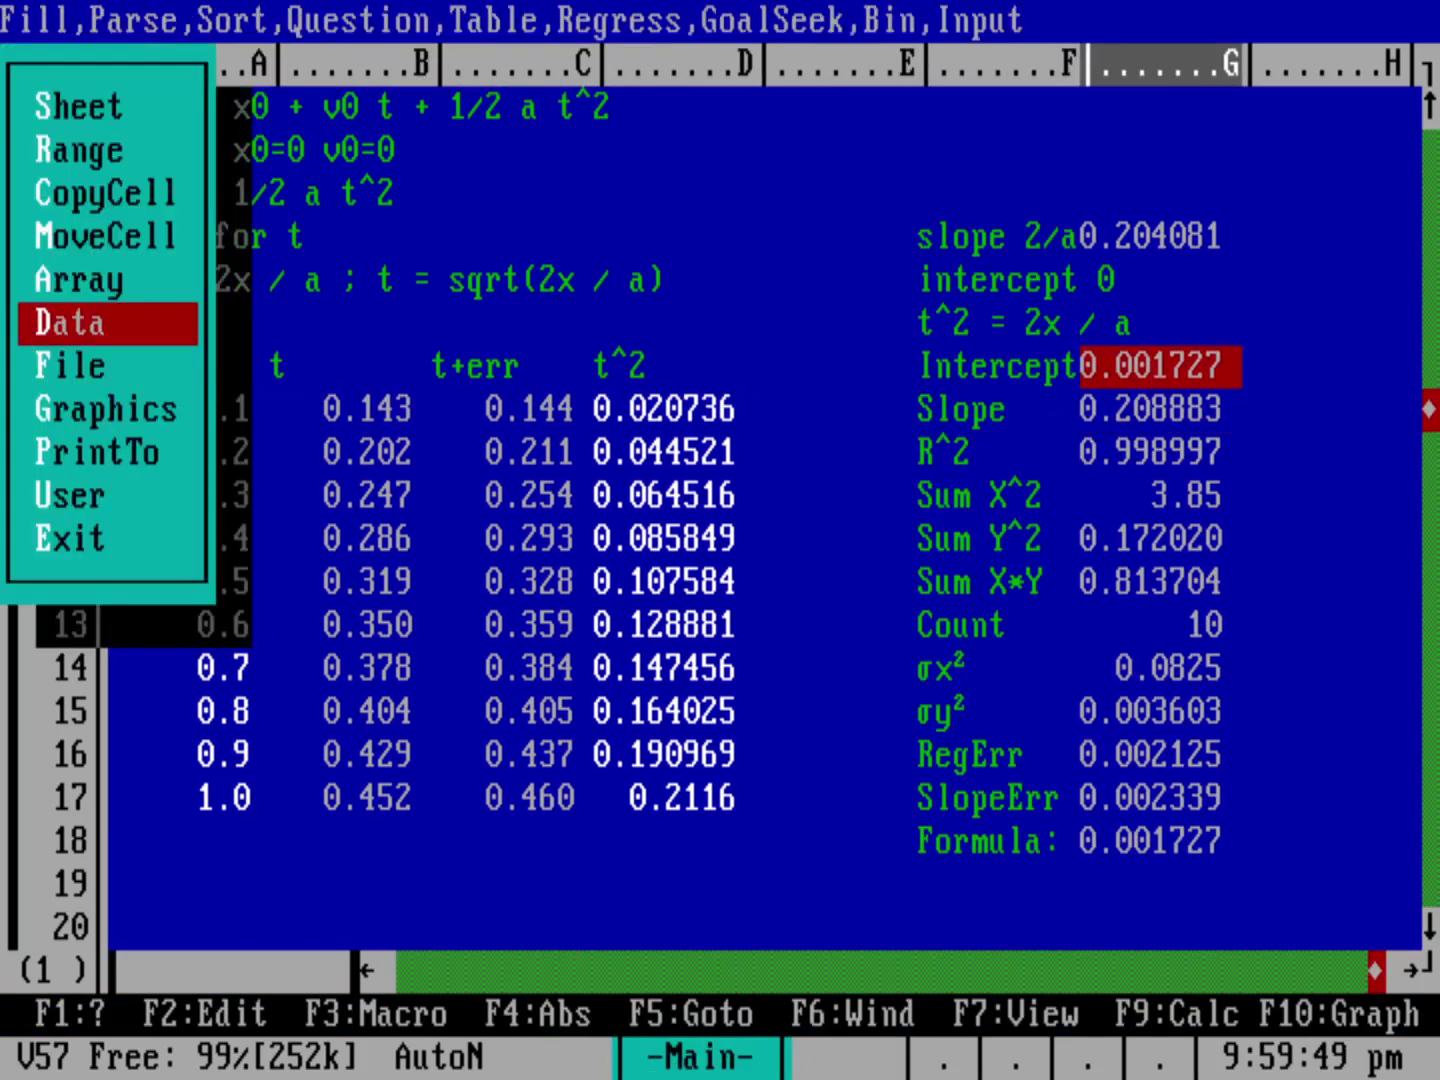
key("r")
key("Return")
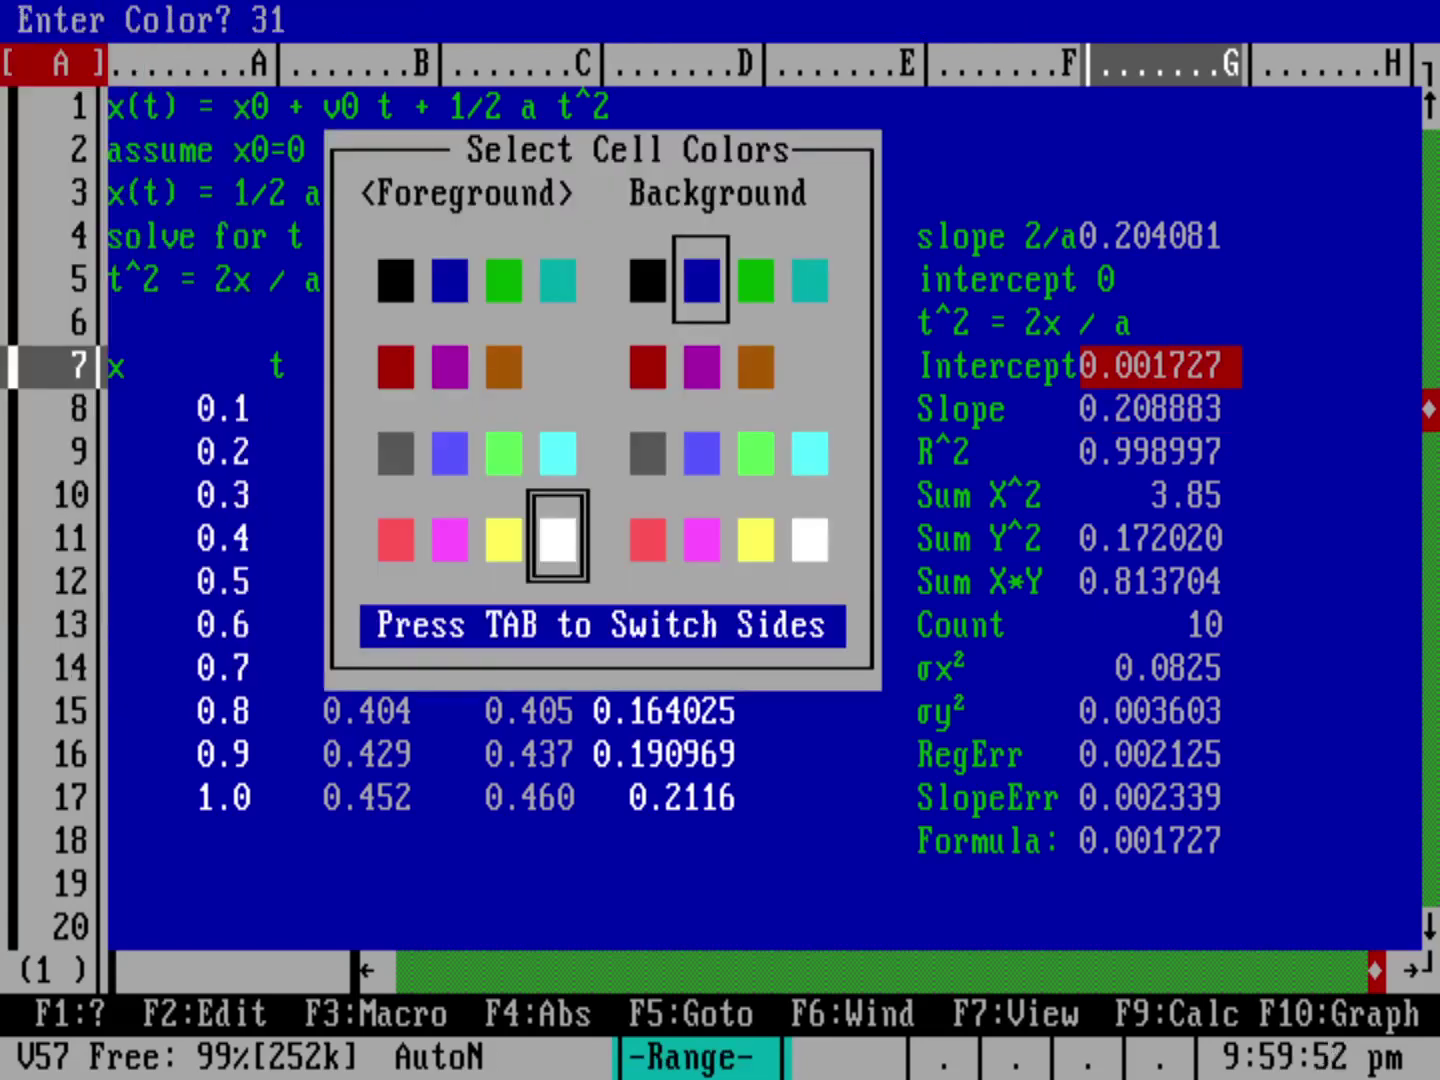
key("Left")
key("Return")
key("Down")
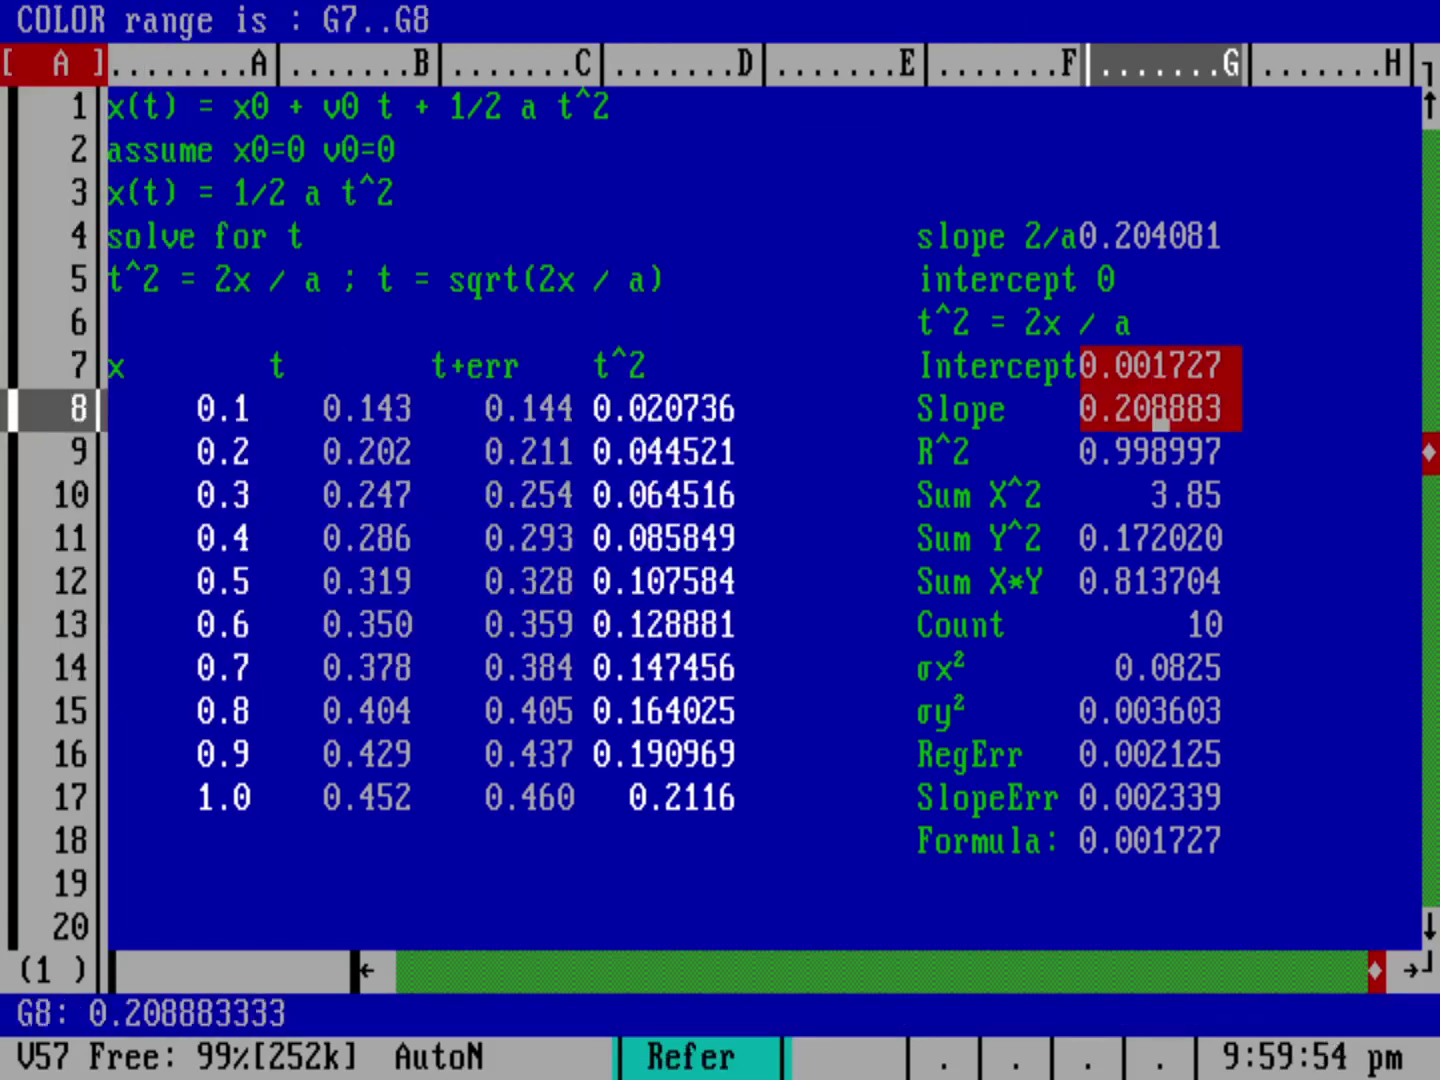
key("Return")
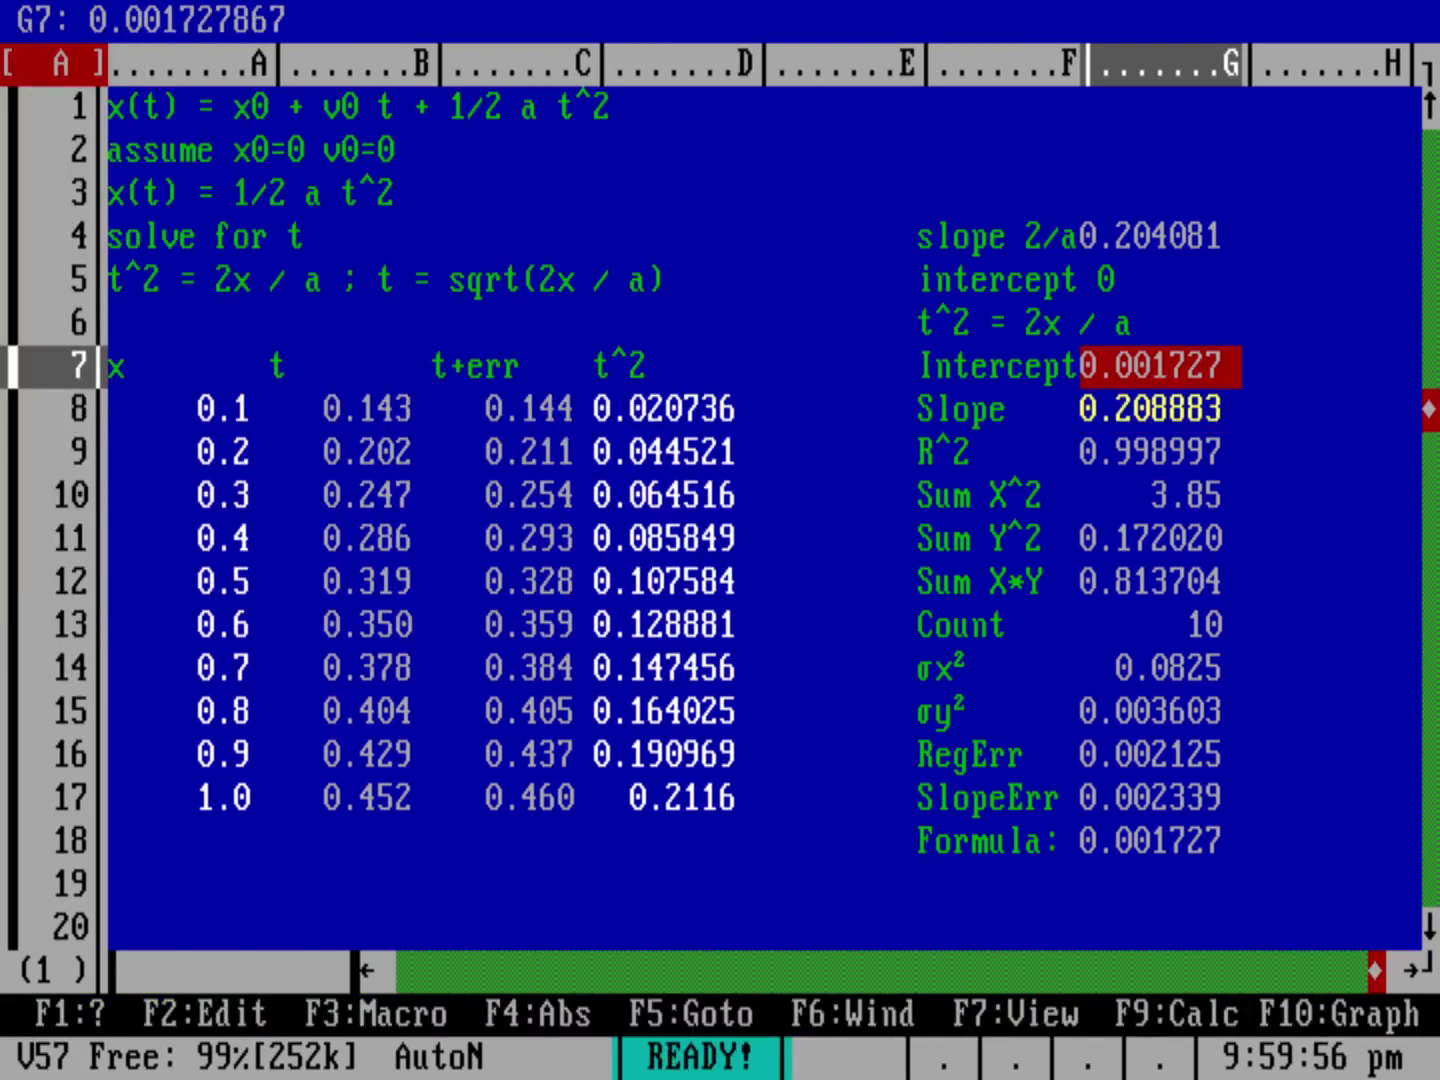
key("Left")
key("Right")
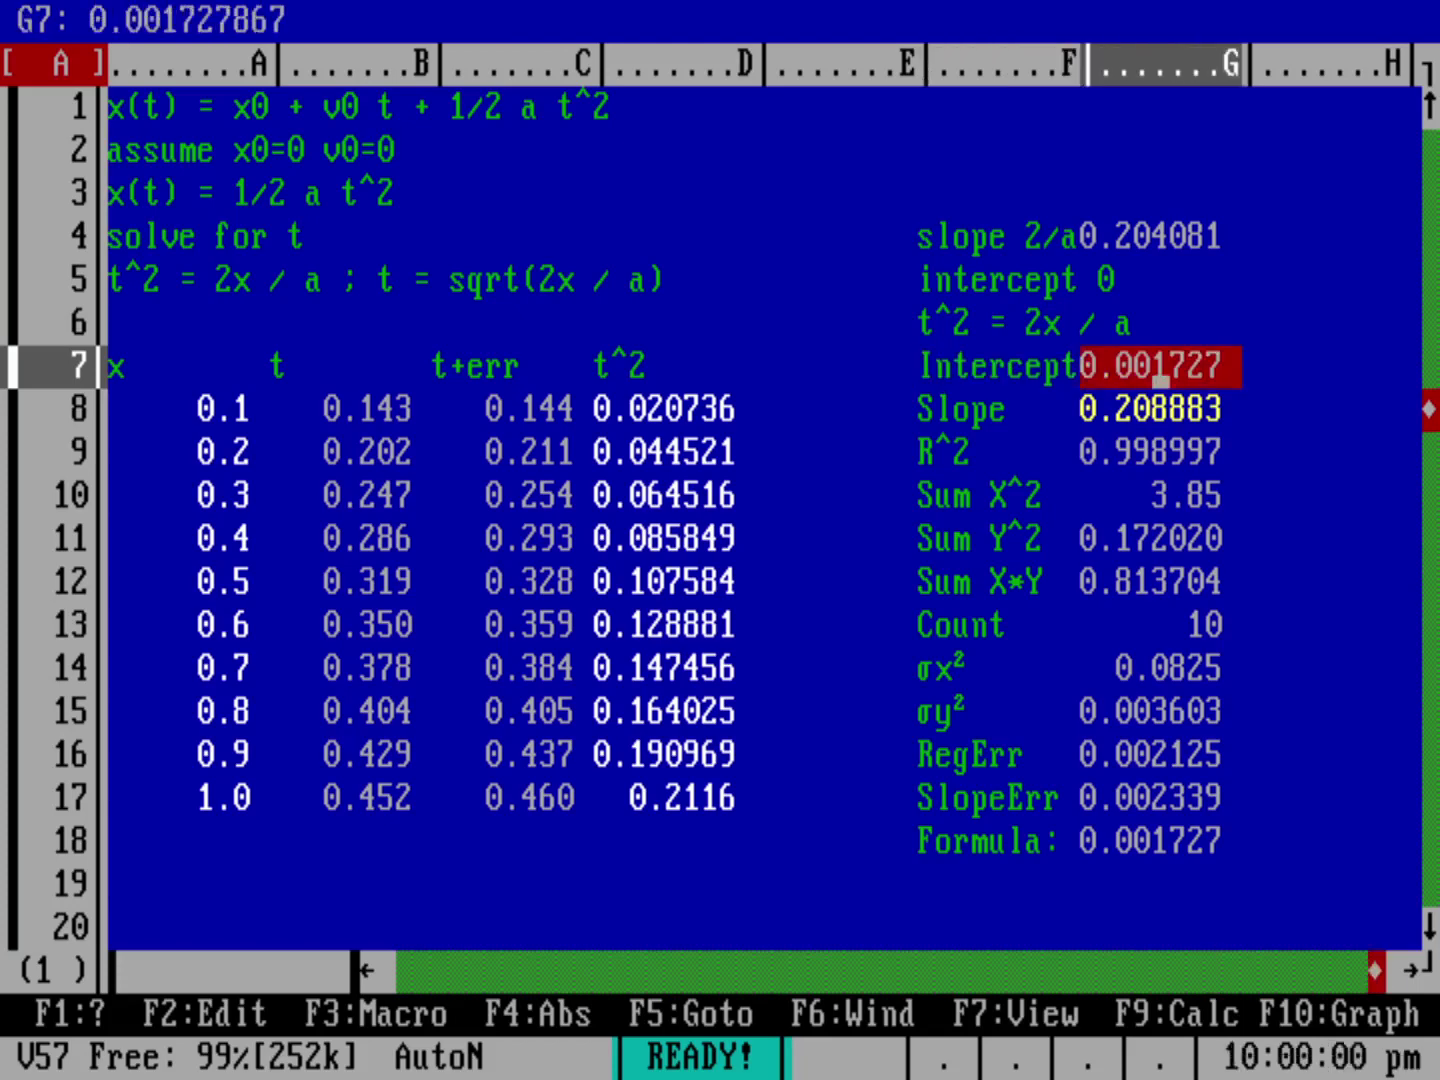
Step: Color the RegErr and SlopeErr values in G16..G17 yellow too
left_click(1162, 425)
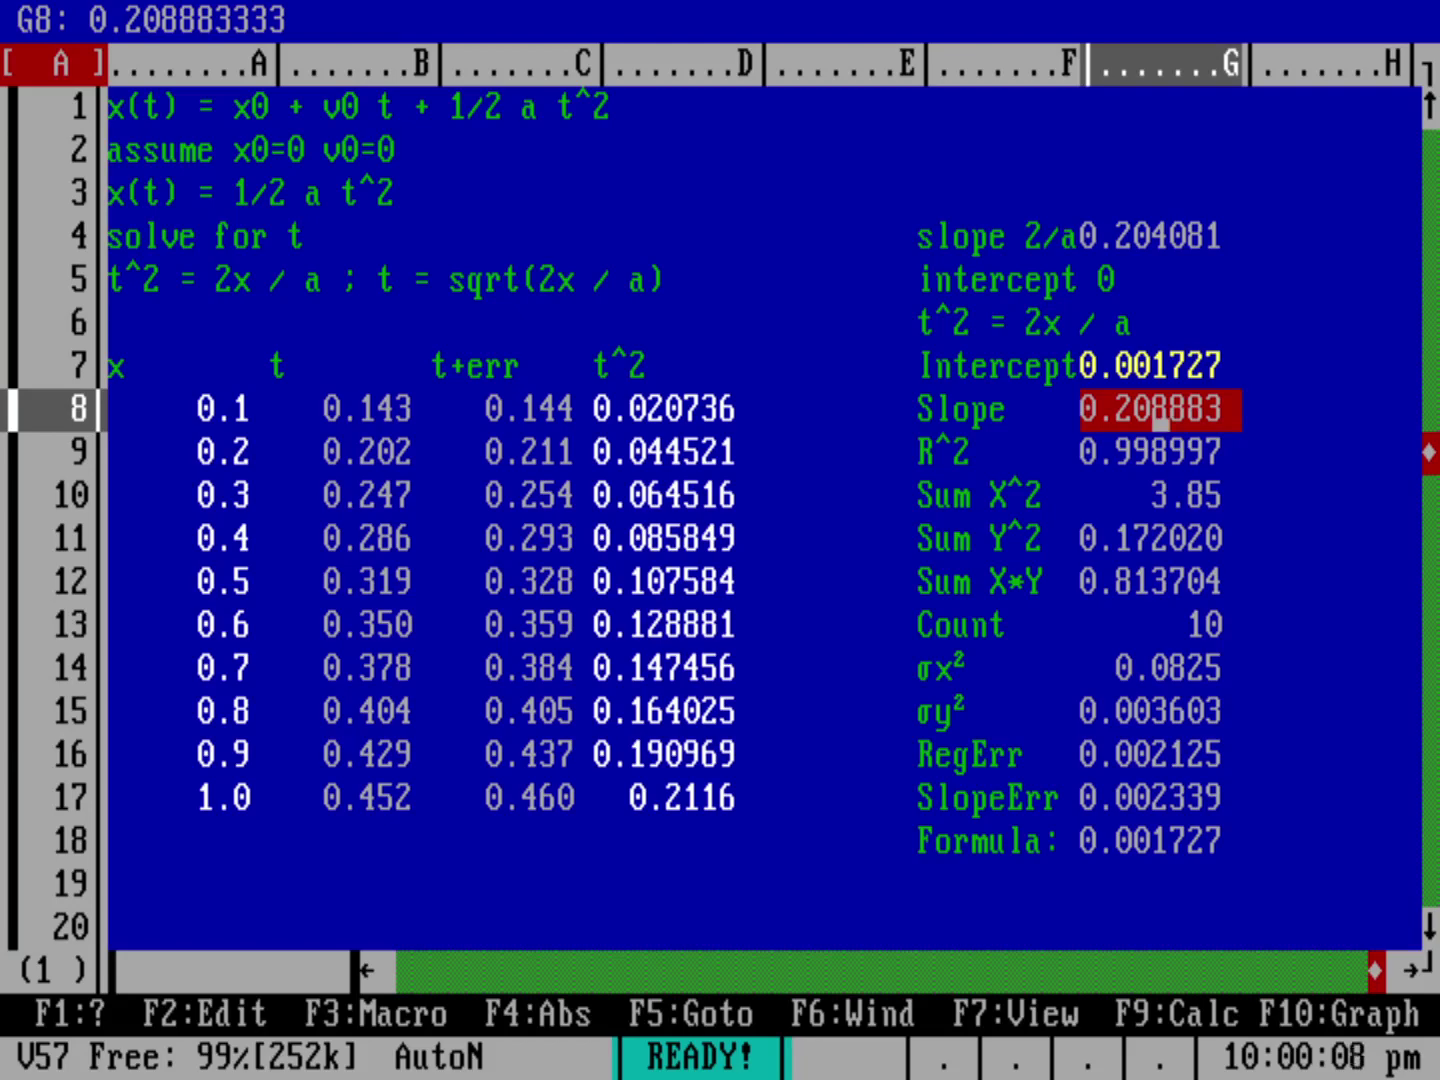
left_click_drag(1162, 426, 1162, 757)
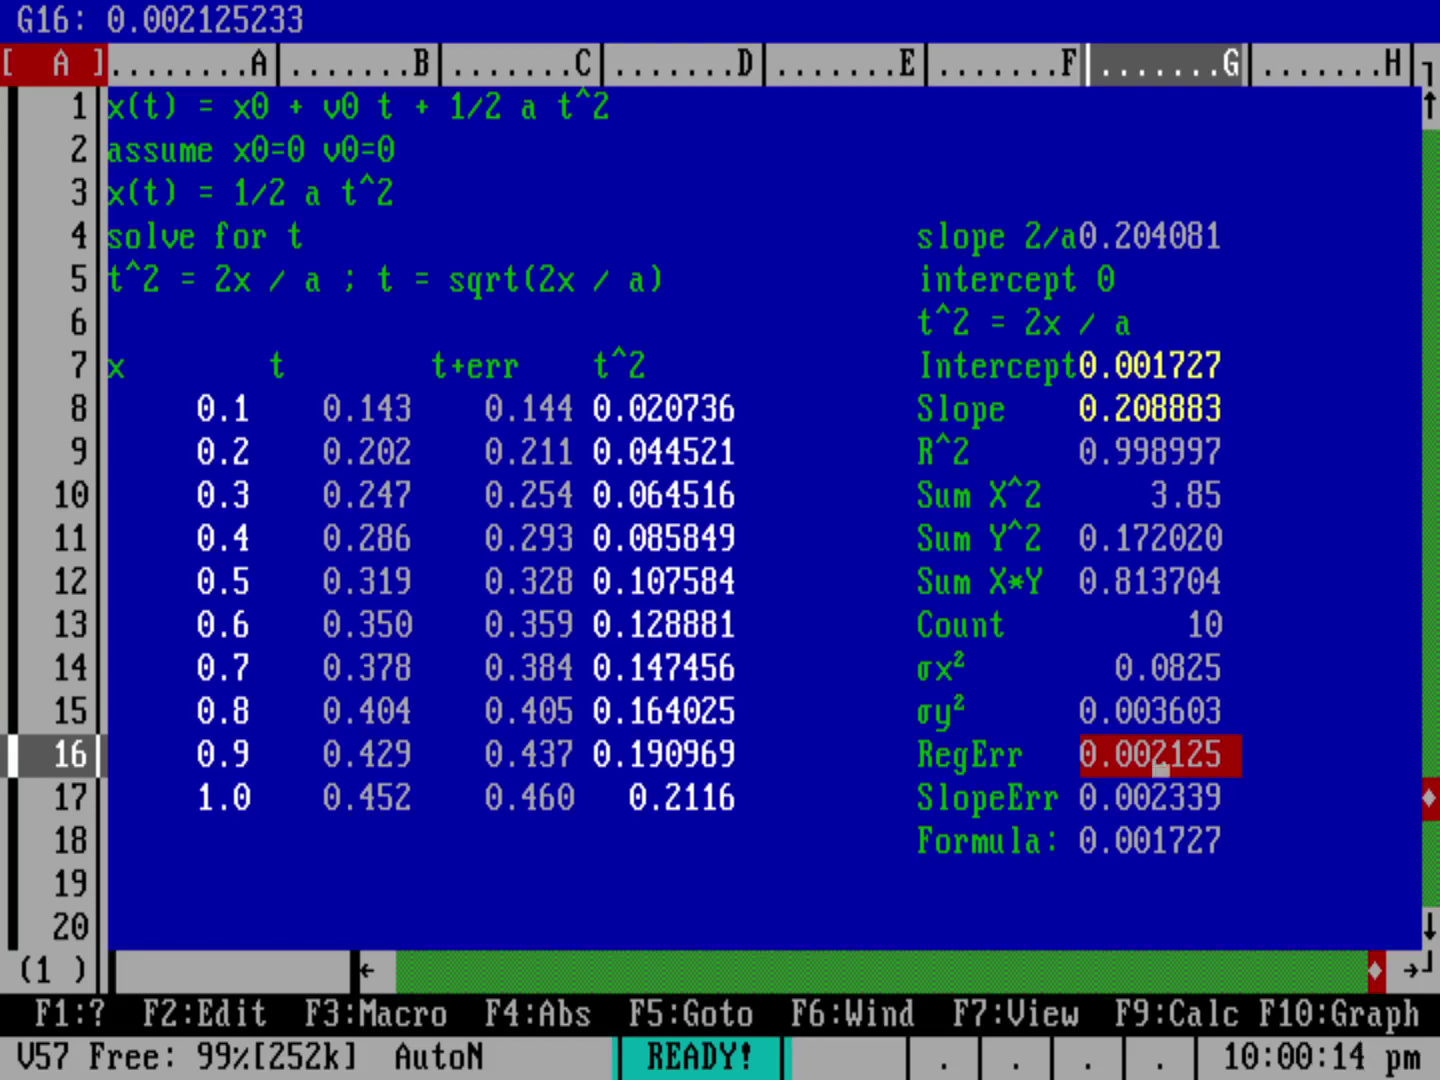
key("slash")
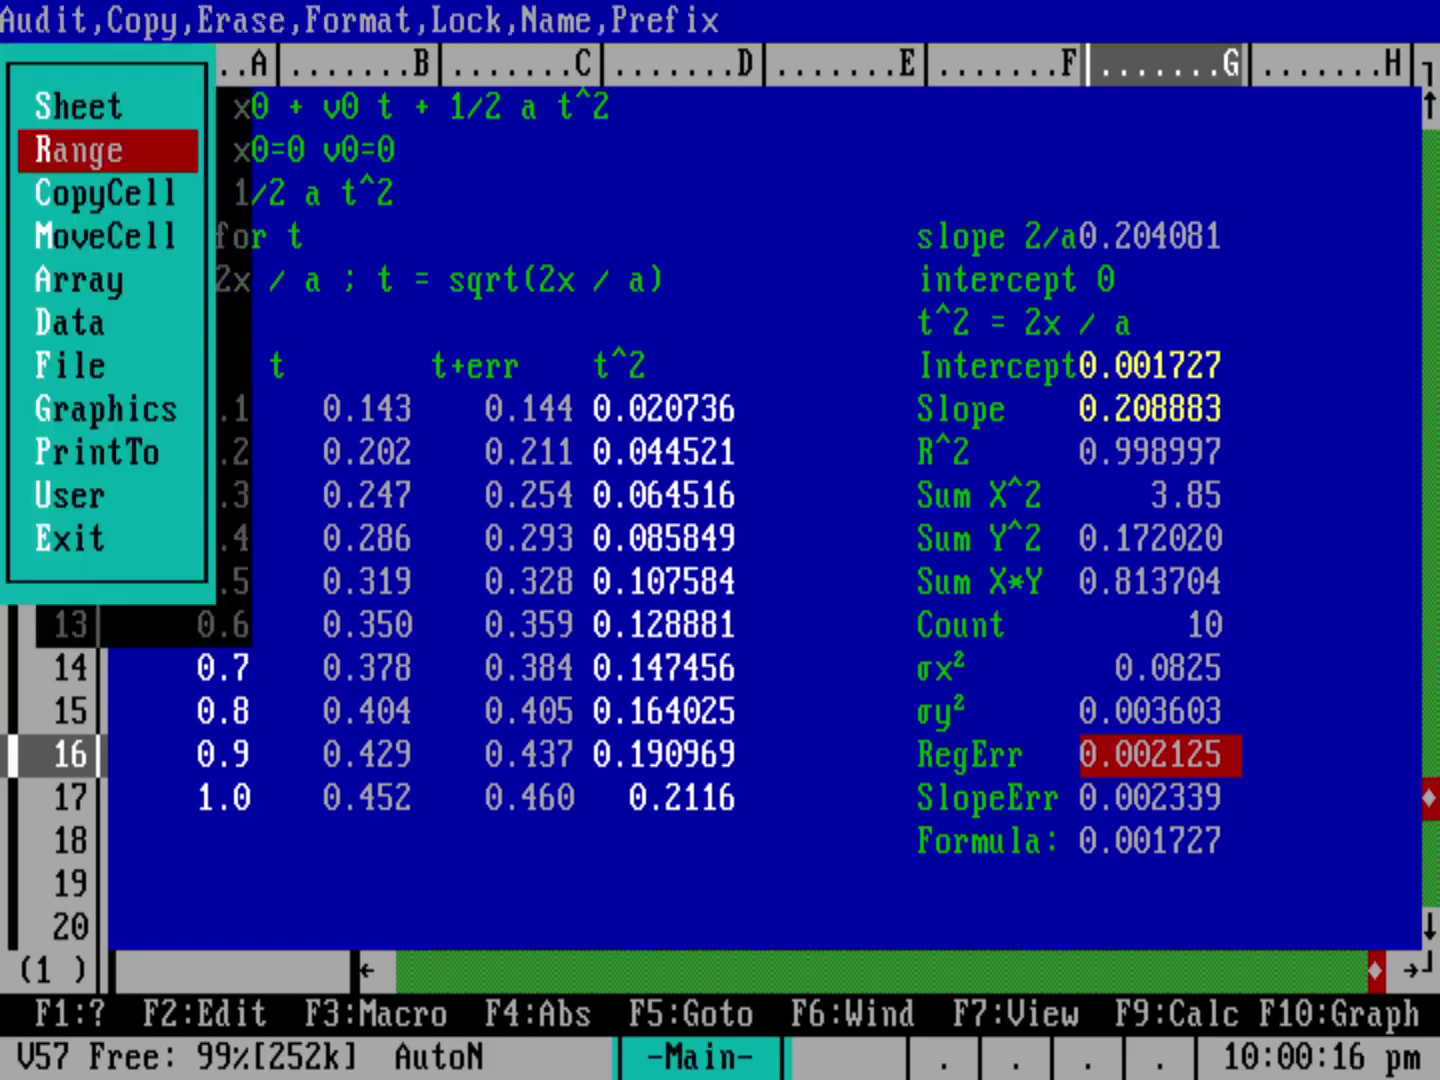
key("Return")
key("Return")
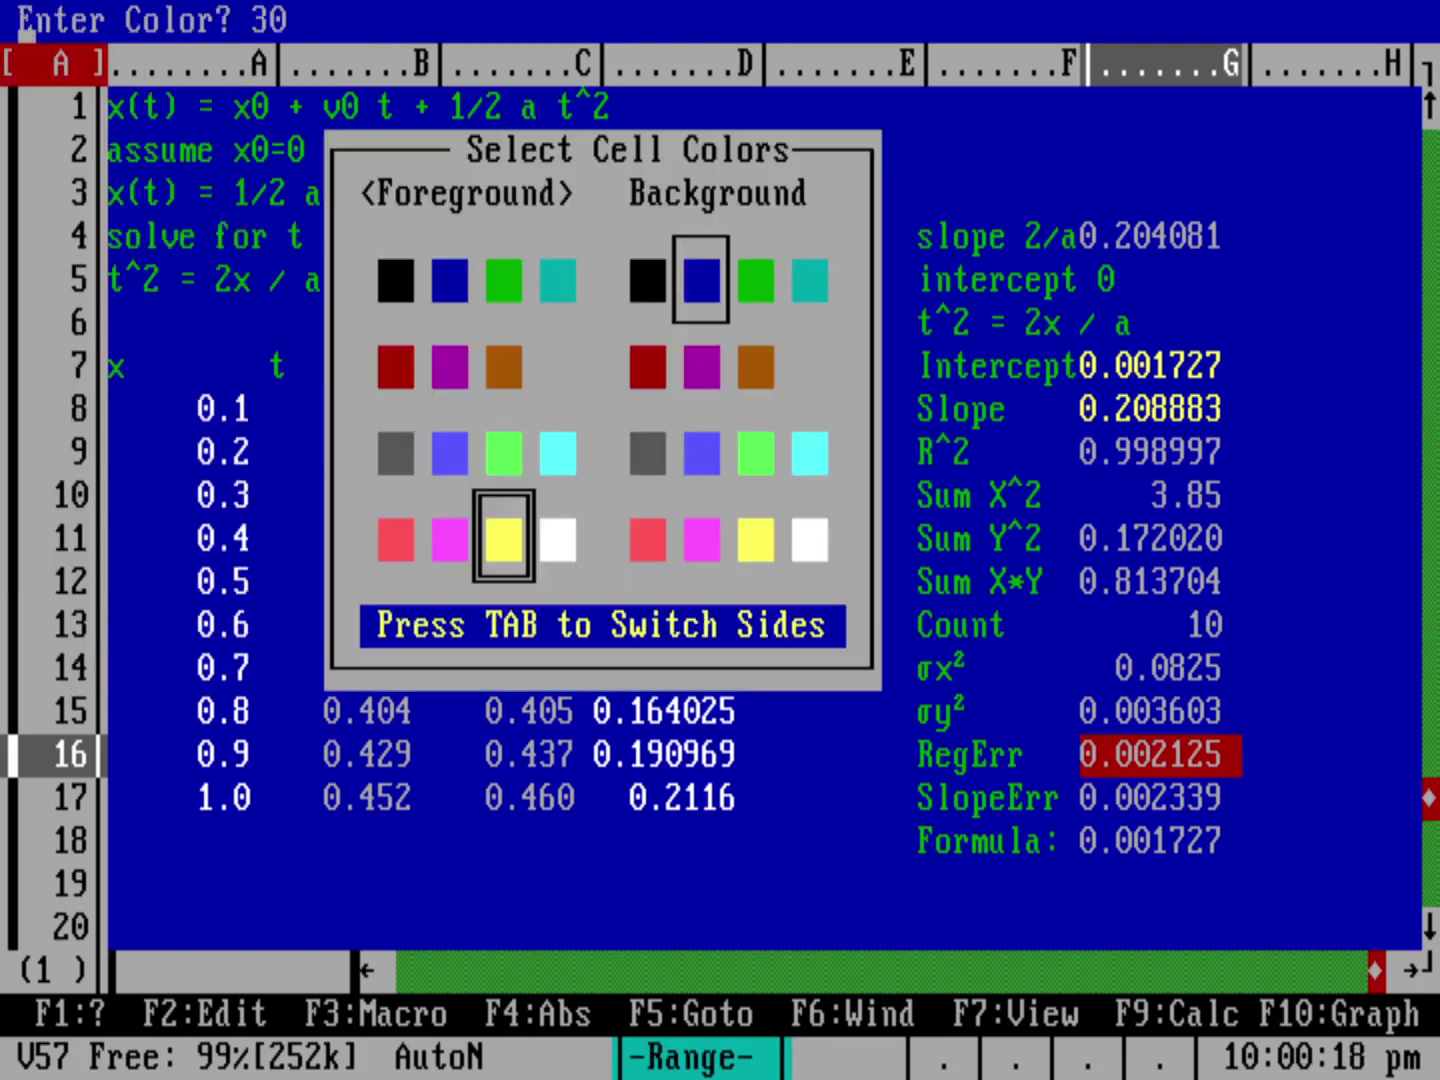
key("Return")
key("Down")
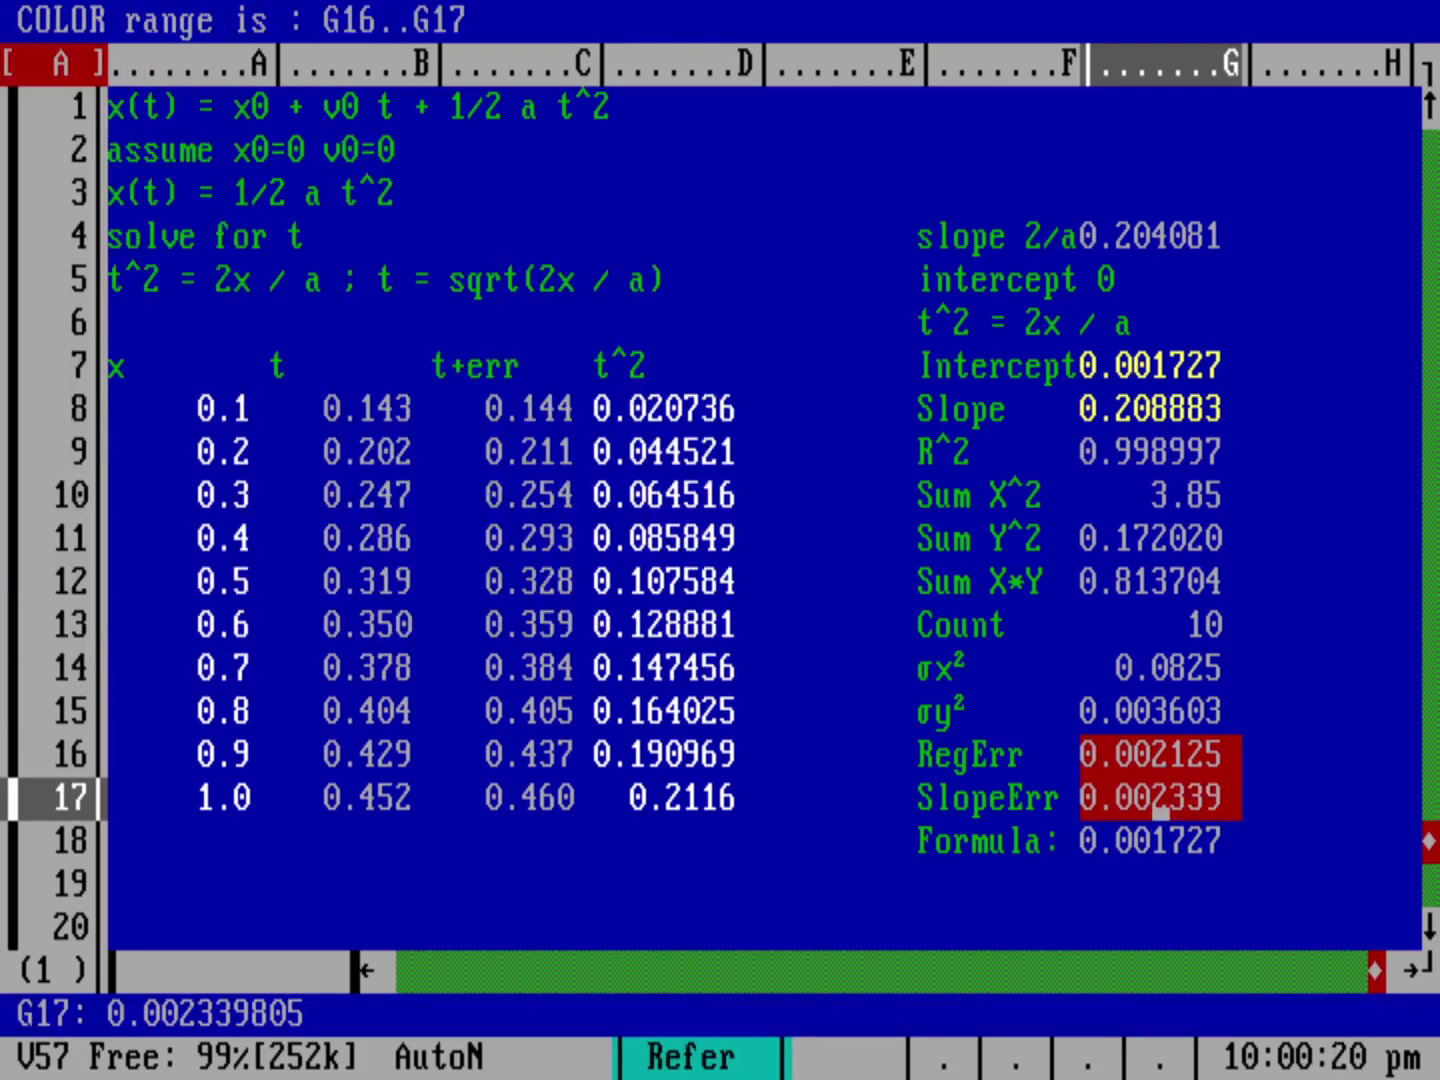
key("Return")
left_click(1322, 770)
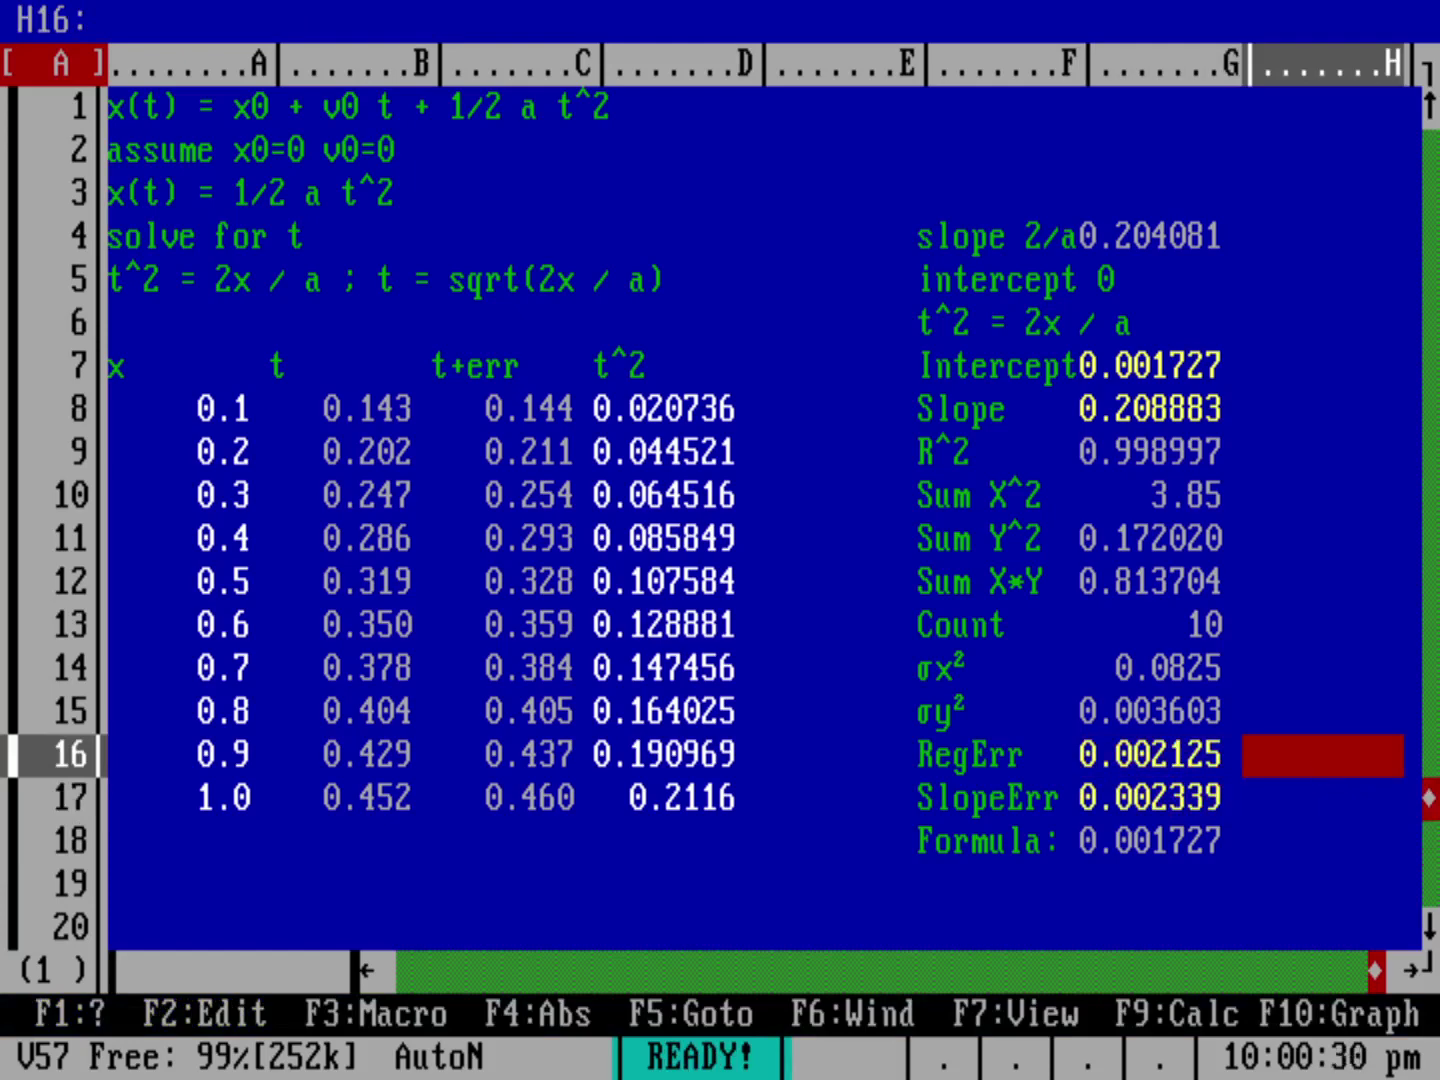
Step: Set the chart's X range to A8..A17
key("Up")
key("Up")
key("Up")
key("Up")
key("Up")
key("Up")
key("Up")
key("Up")
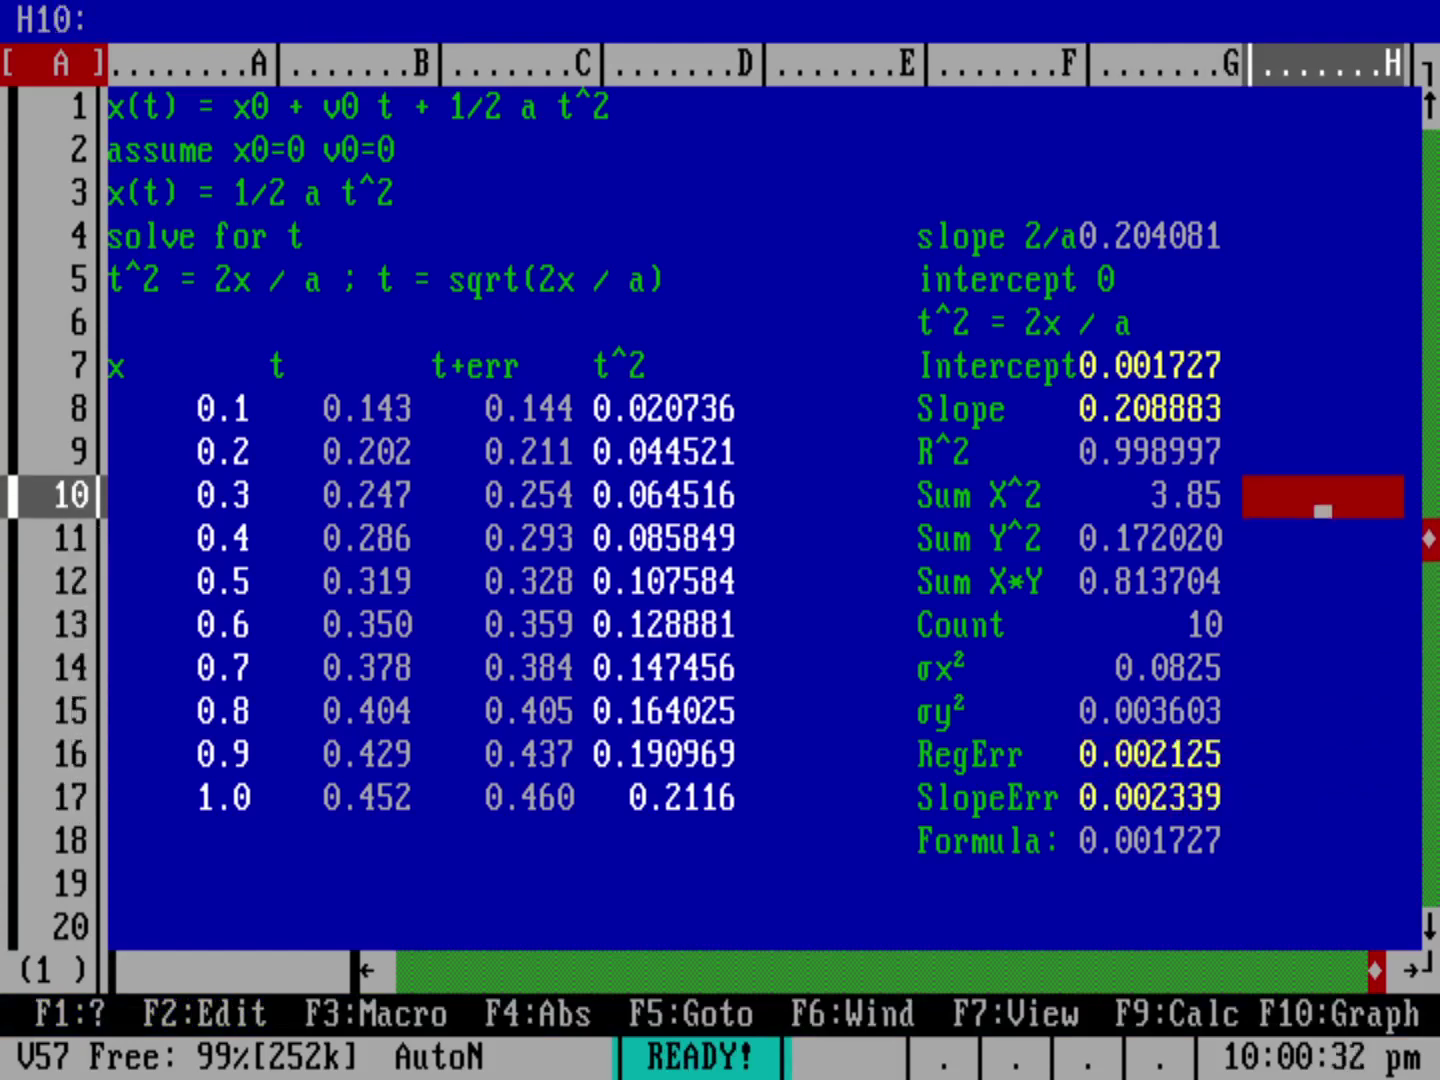
key("Left")
key("Left")
key("Left")
key("Left")
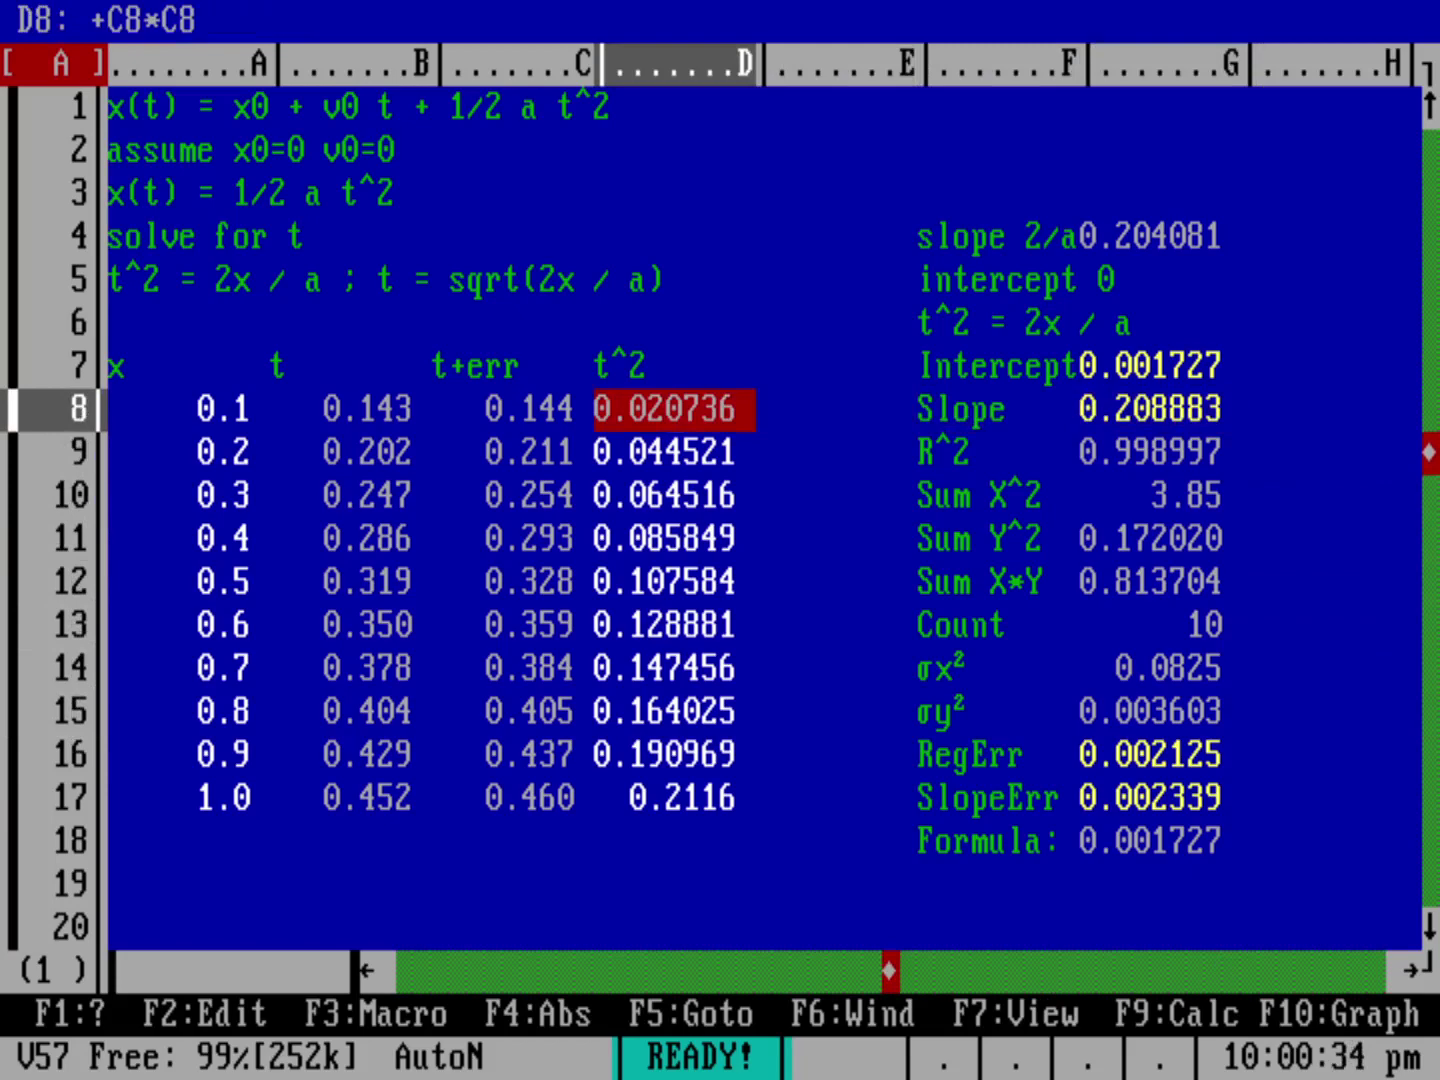
key("slash")
key("g")
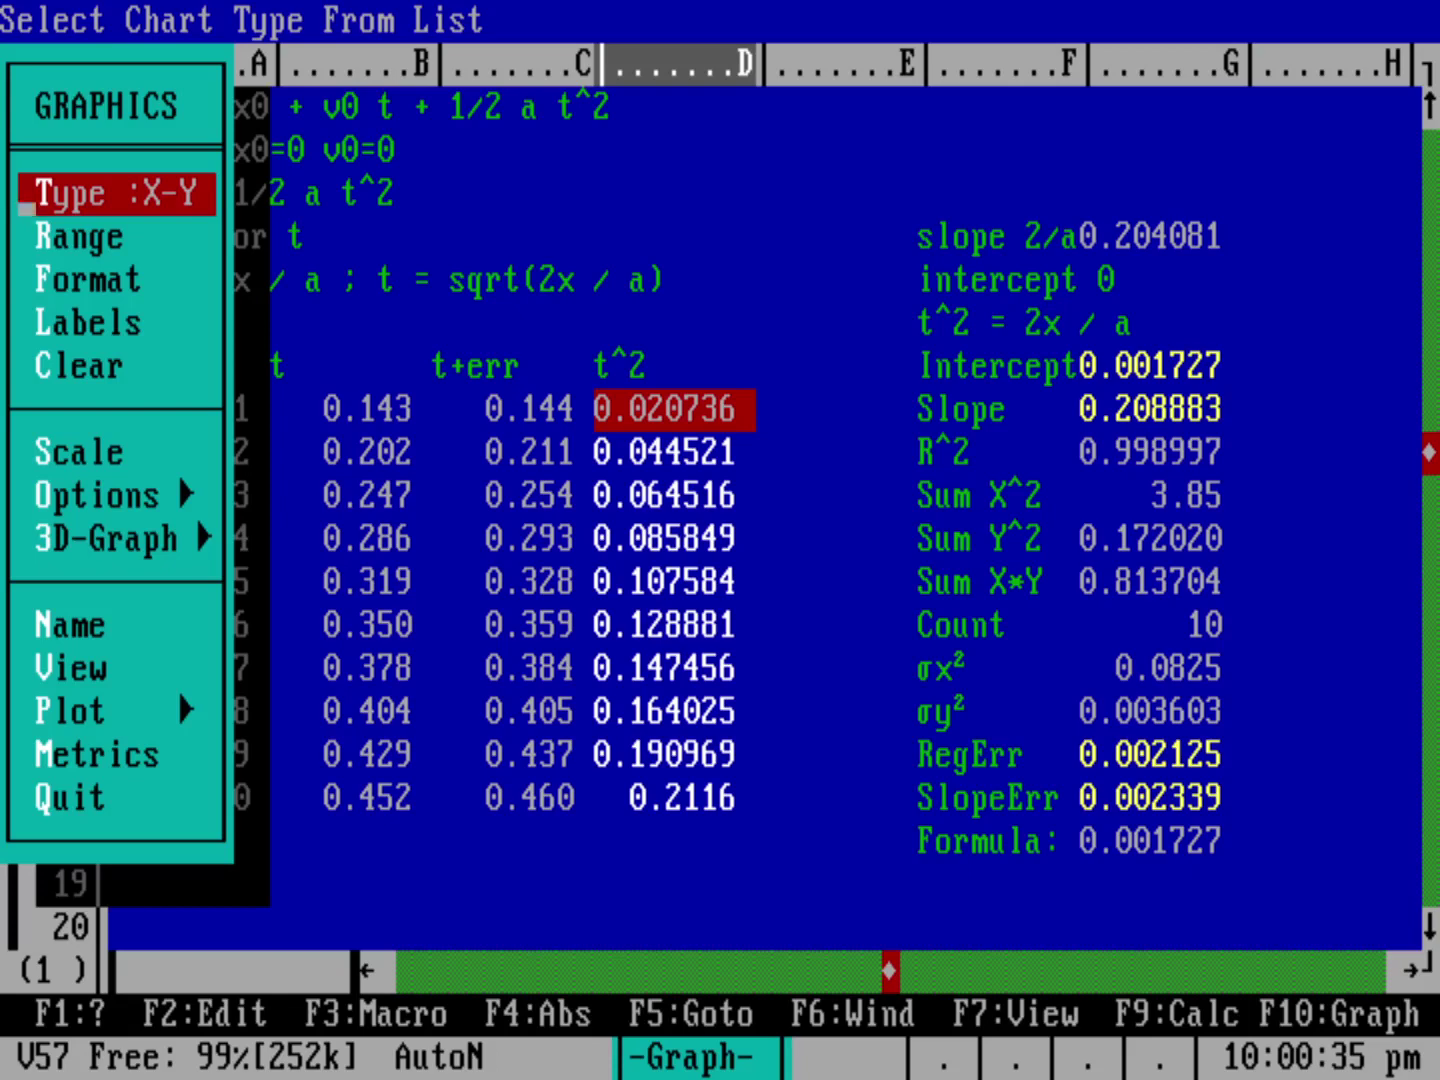
key("r")
key("Return")
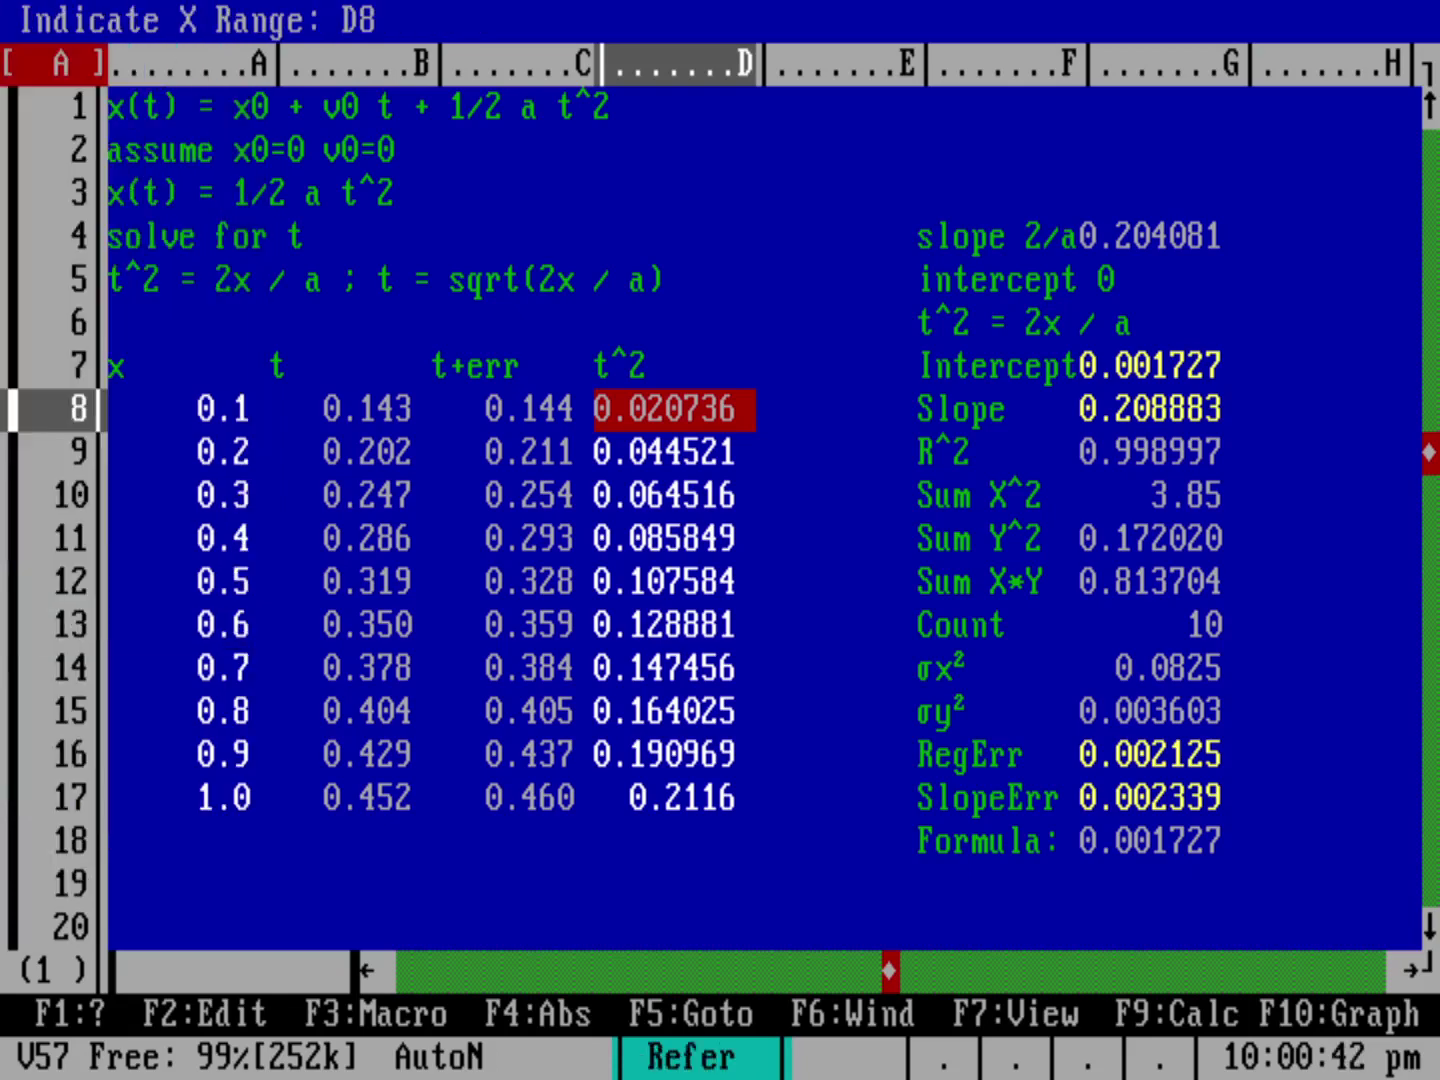
key("Left")
key("Left")
key("Left")
key("period")
key("Down")
key("Down")
key("Down")
key("Down")
key("Down")
key("Down")
key("Down")
key("Down")
key("Down")
key("Return")
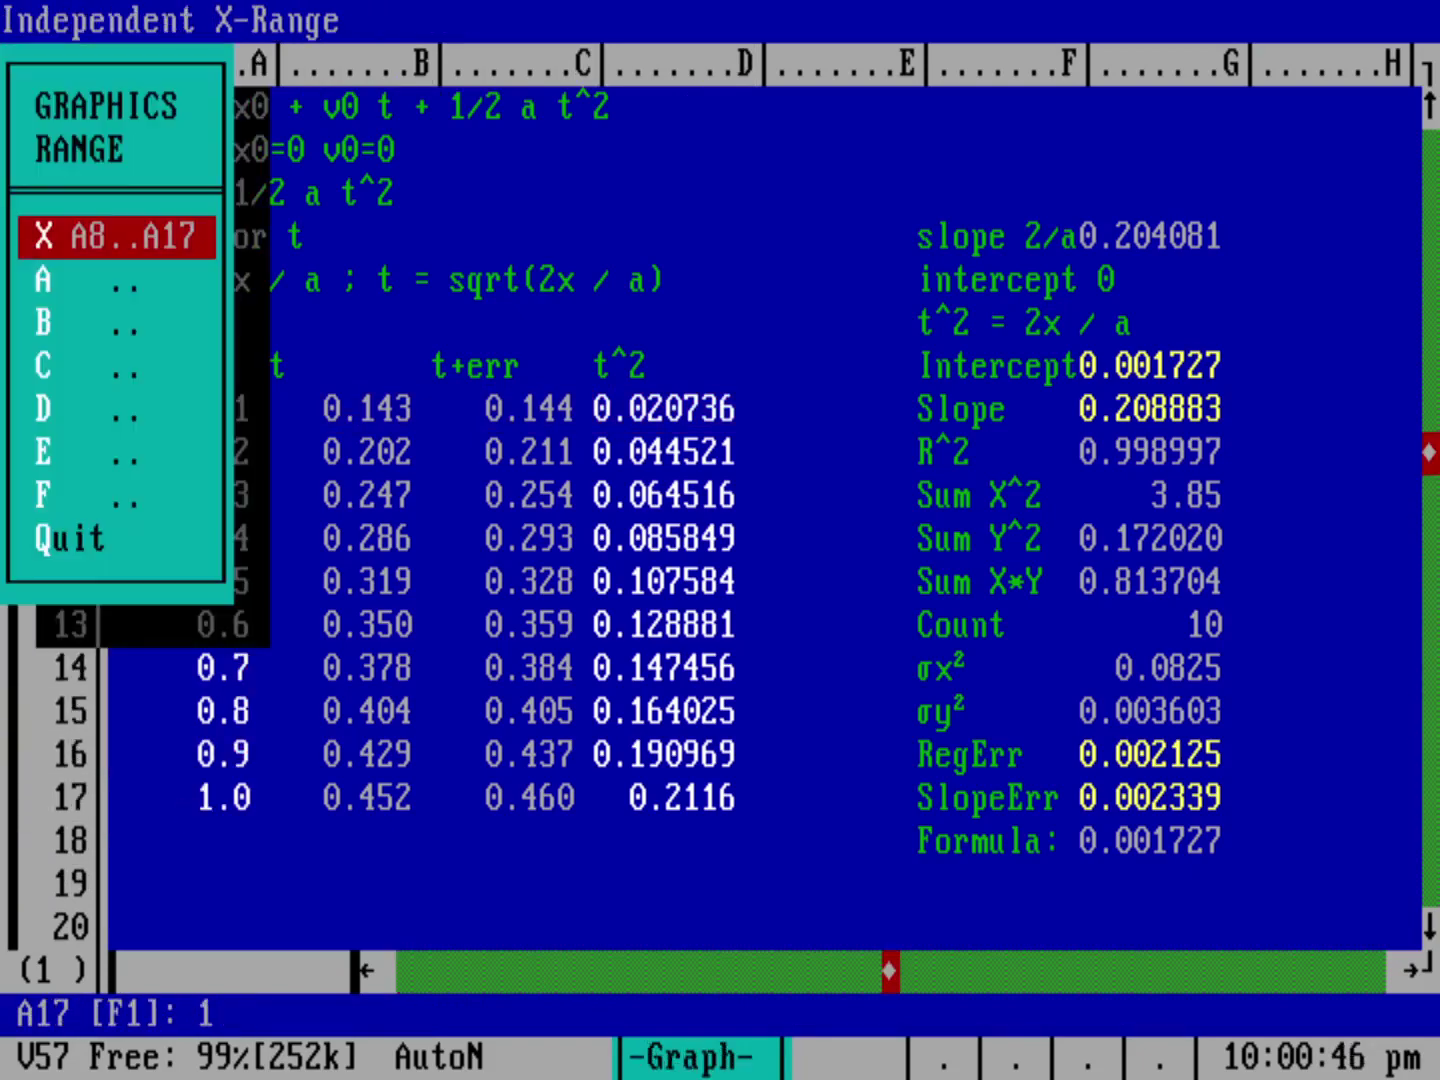
Step: Set chart series A to the t^2 values D8..D17 and preview the X-Y graph
key("Down")
key("Return")
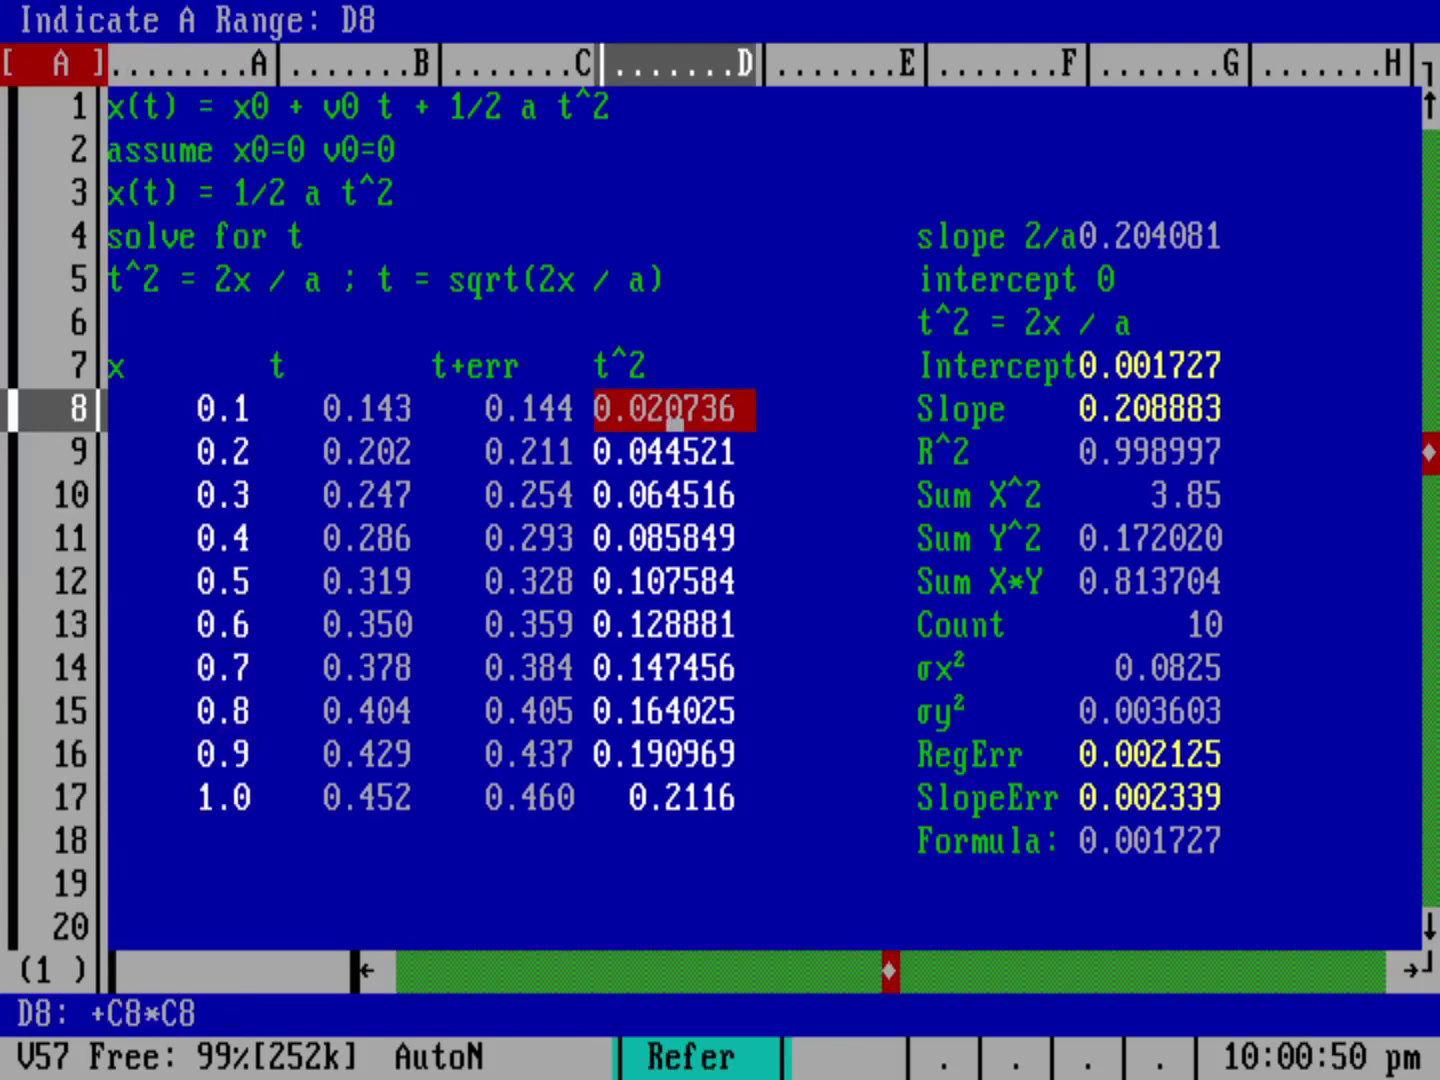
key("period")
key("Down")
key("Down")
key("Down")
key("Down")
key("Down")
key("Down")
key("Down")
key("Down")
key("Down")
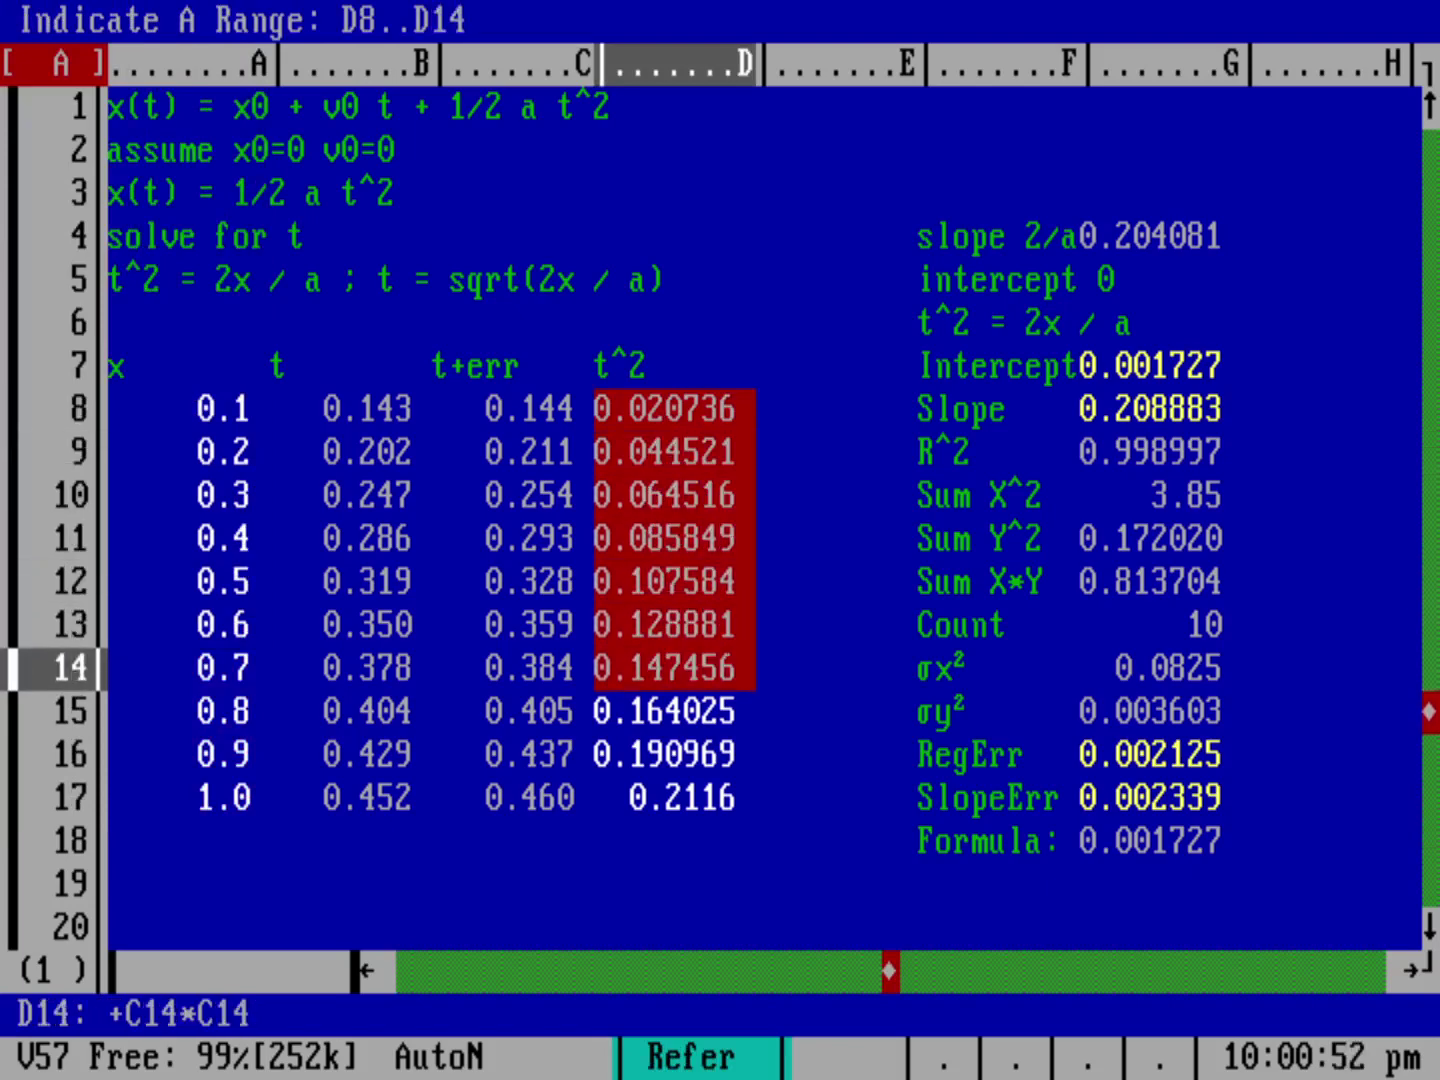
key("Return")
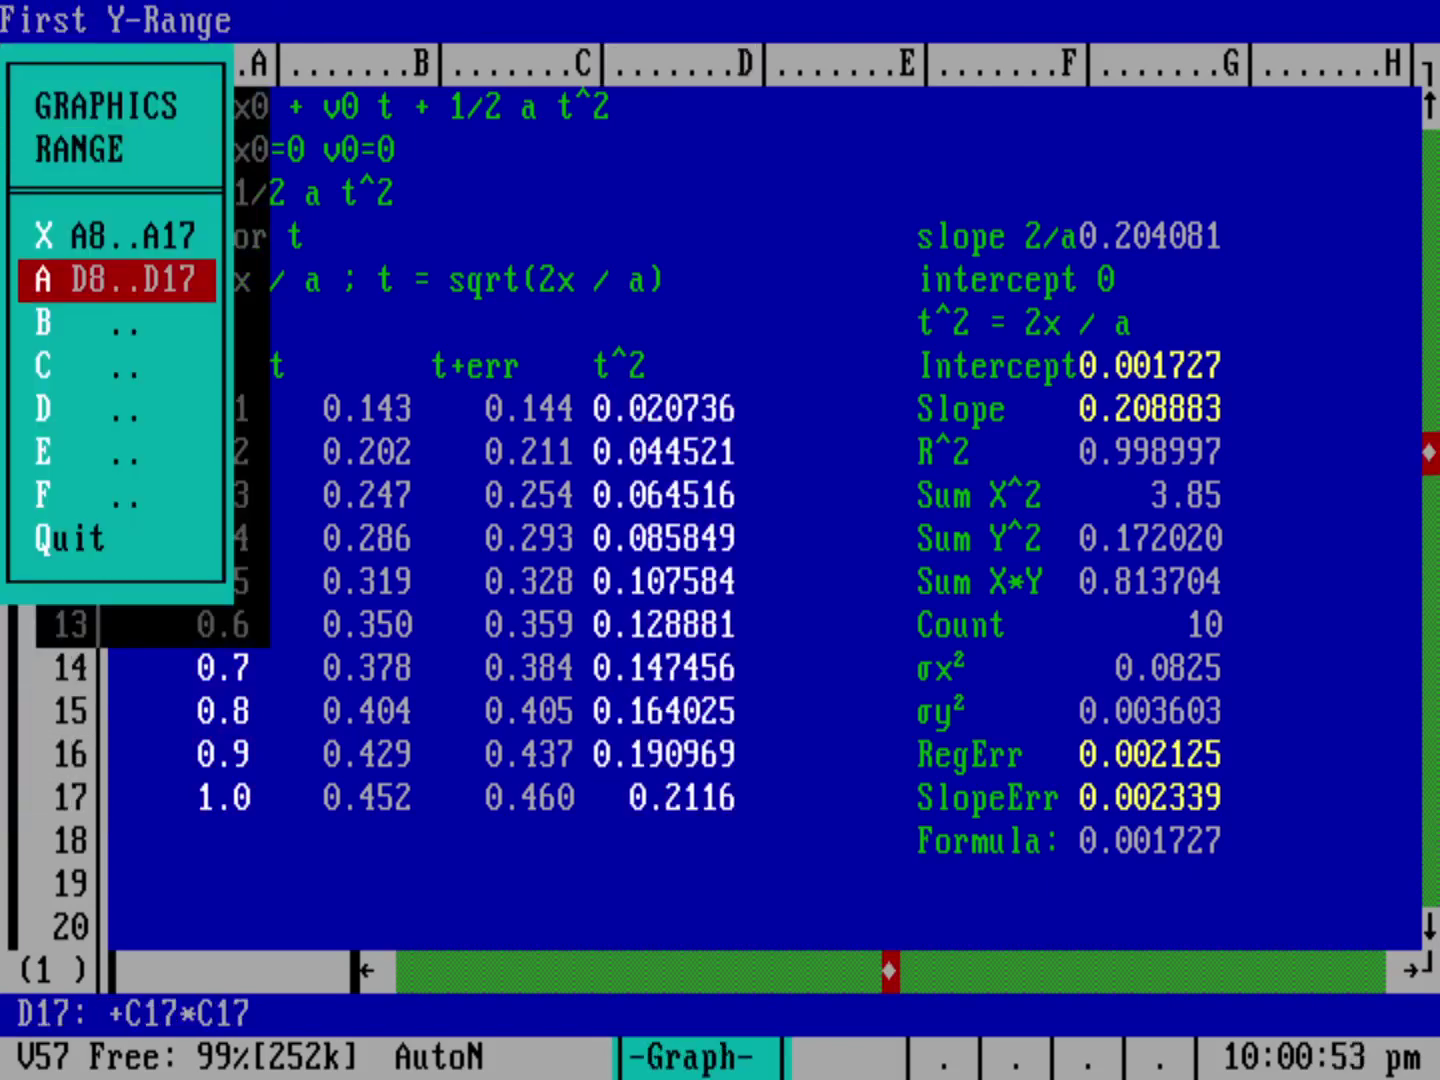
key("Escape")
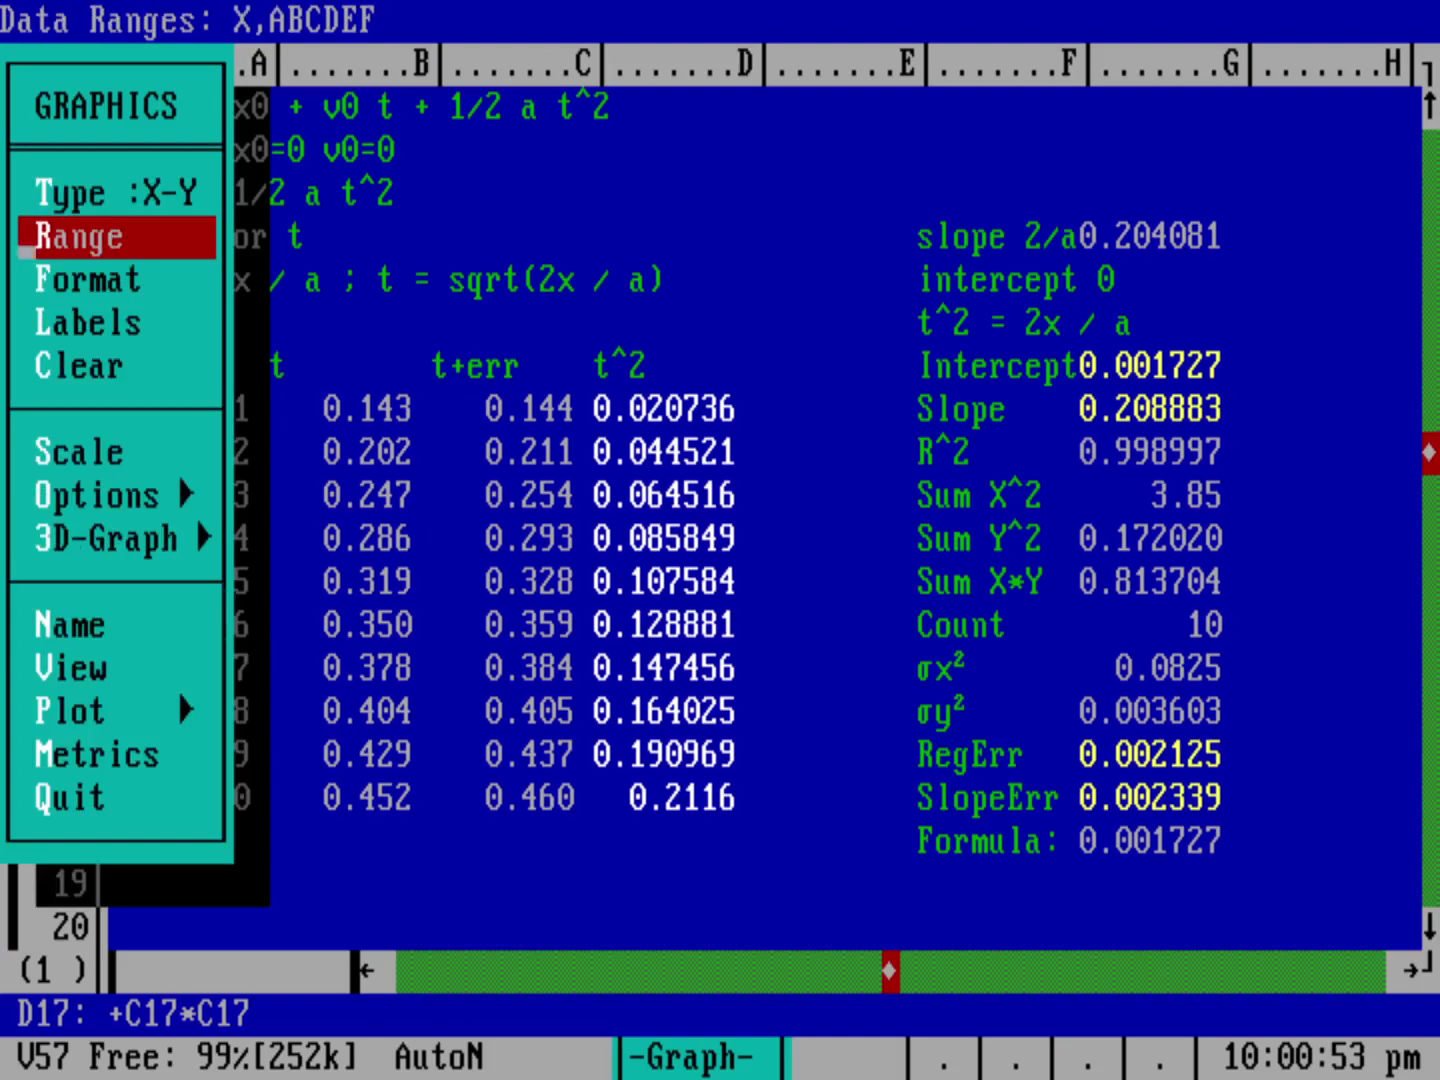
key("v")
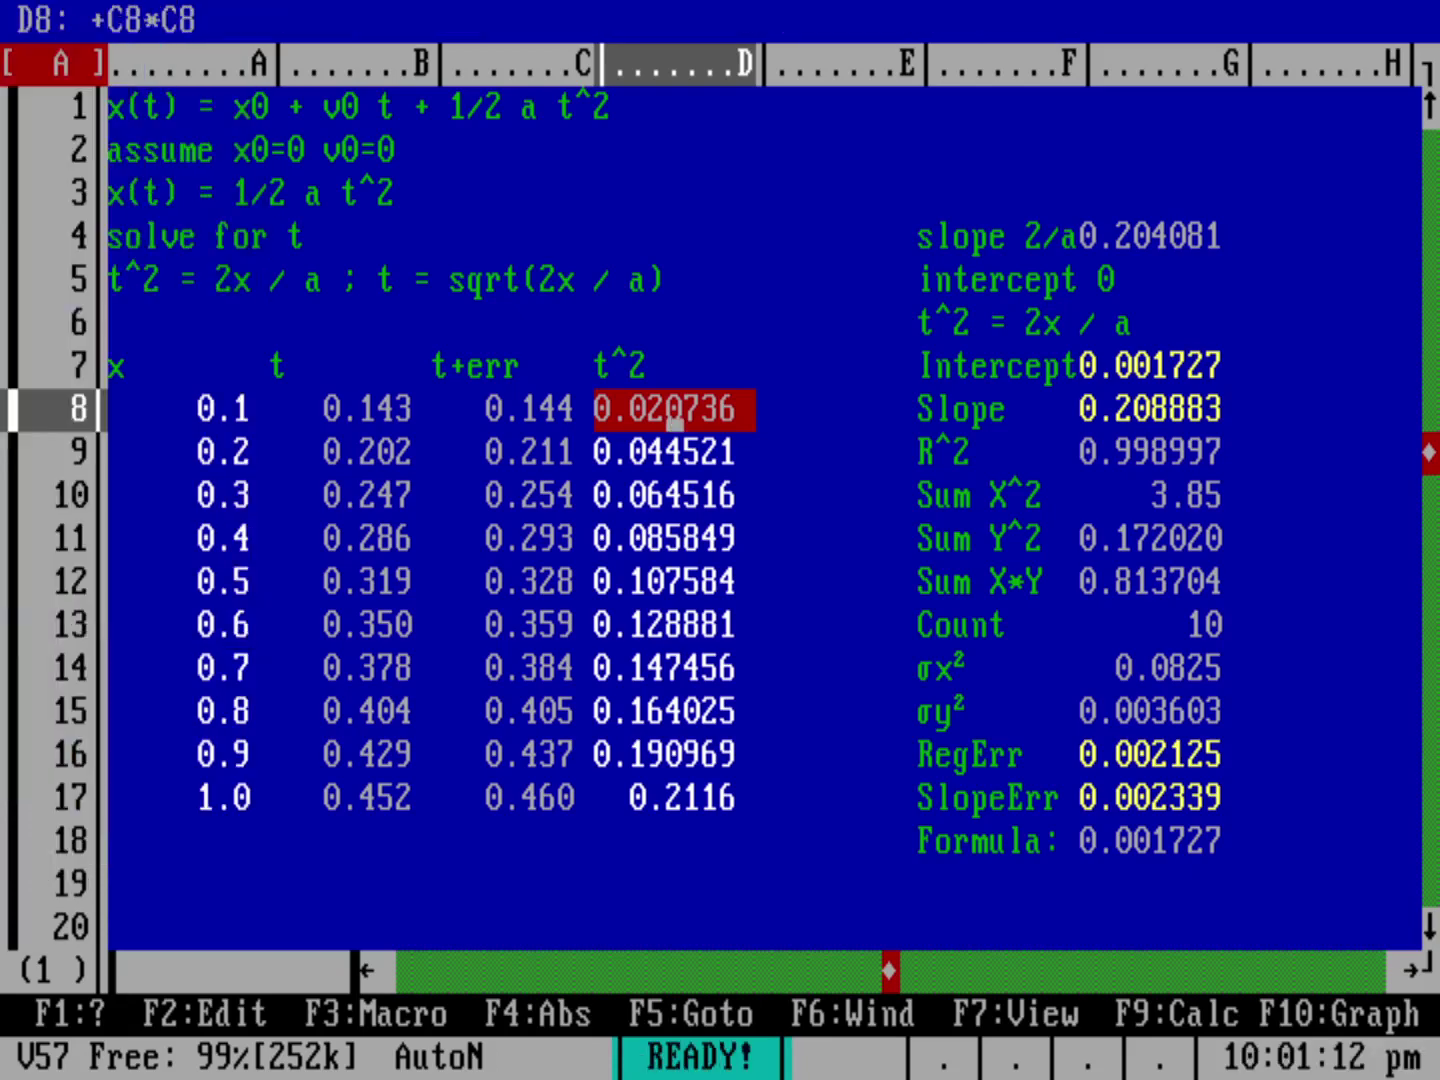
Step: Enter the heading 'linefit' in cell E7
key("Right")
key("Up")
type("lin")
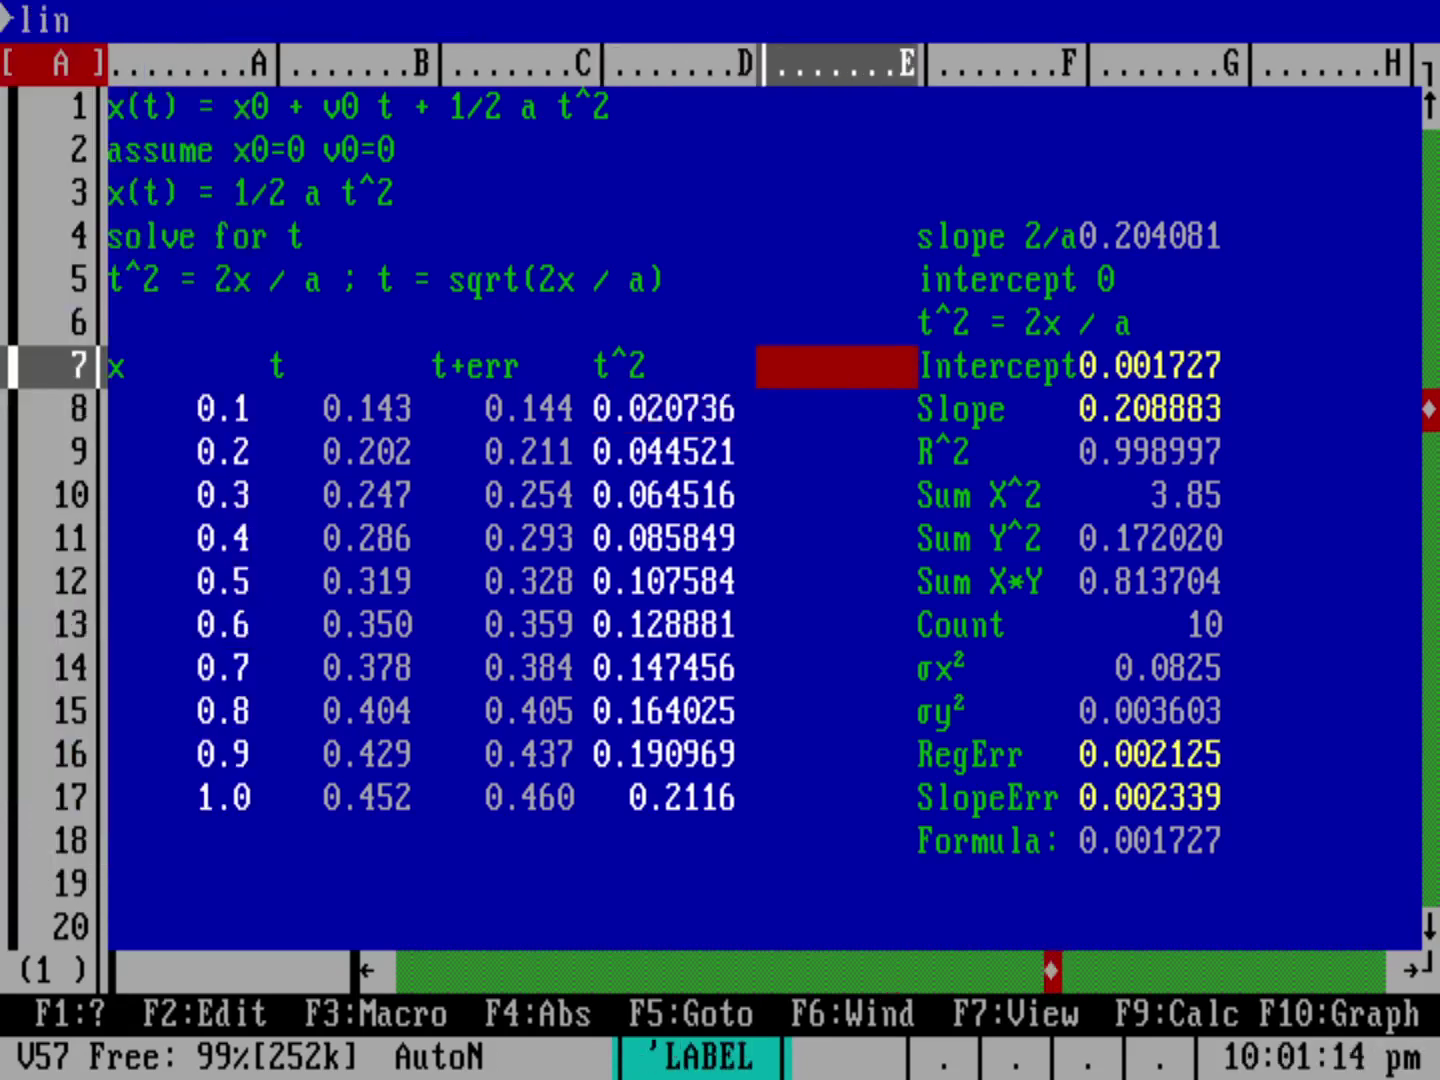
type("efit")
key("Return")
Step: Enter +G7+(G8*A8) in E8 to compute intercept plus slope times x
key("Down")
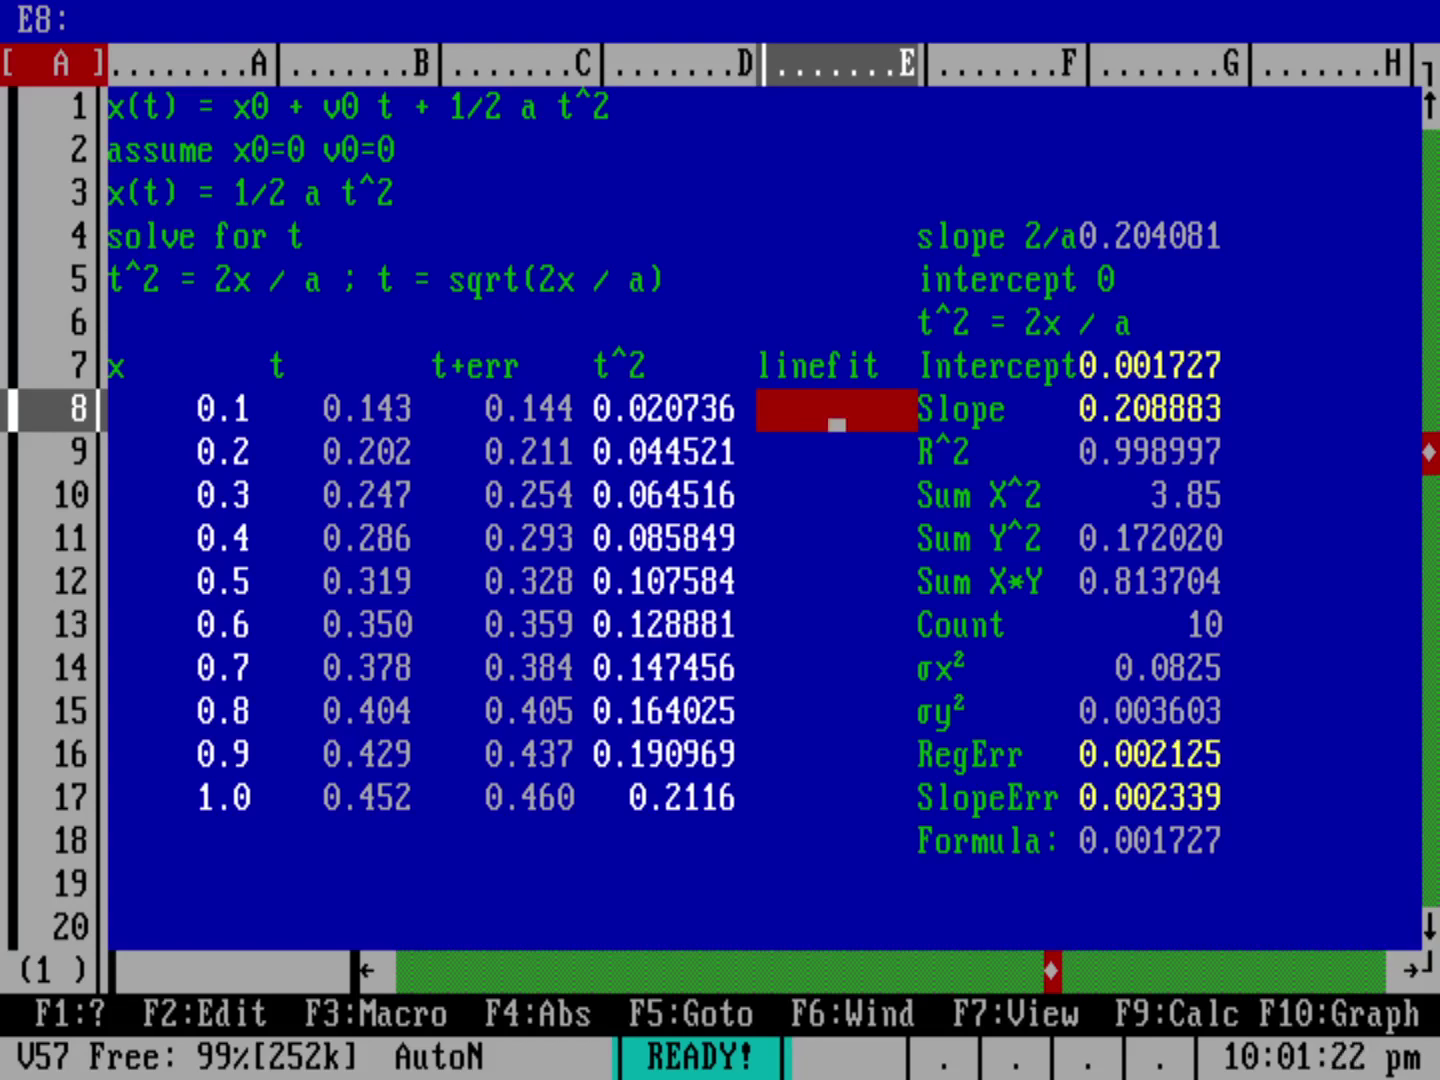
key("Right")
key("Right")
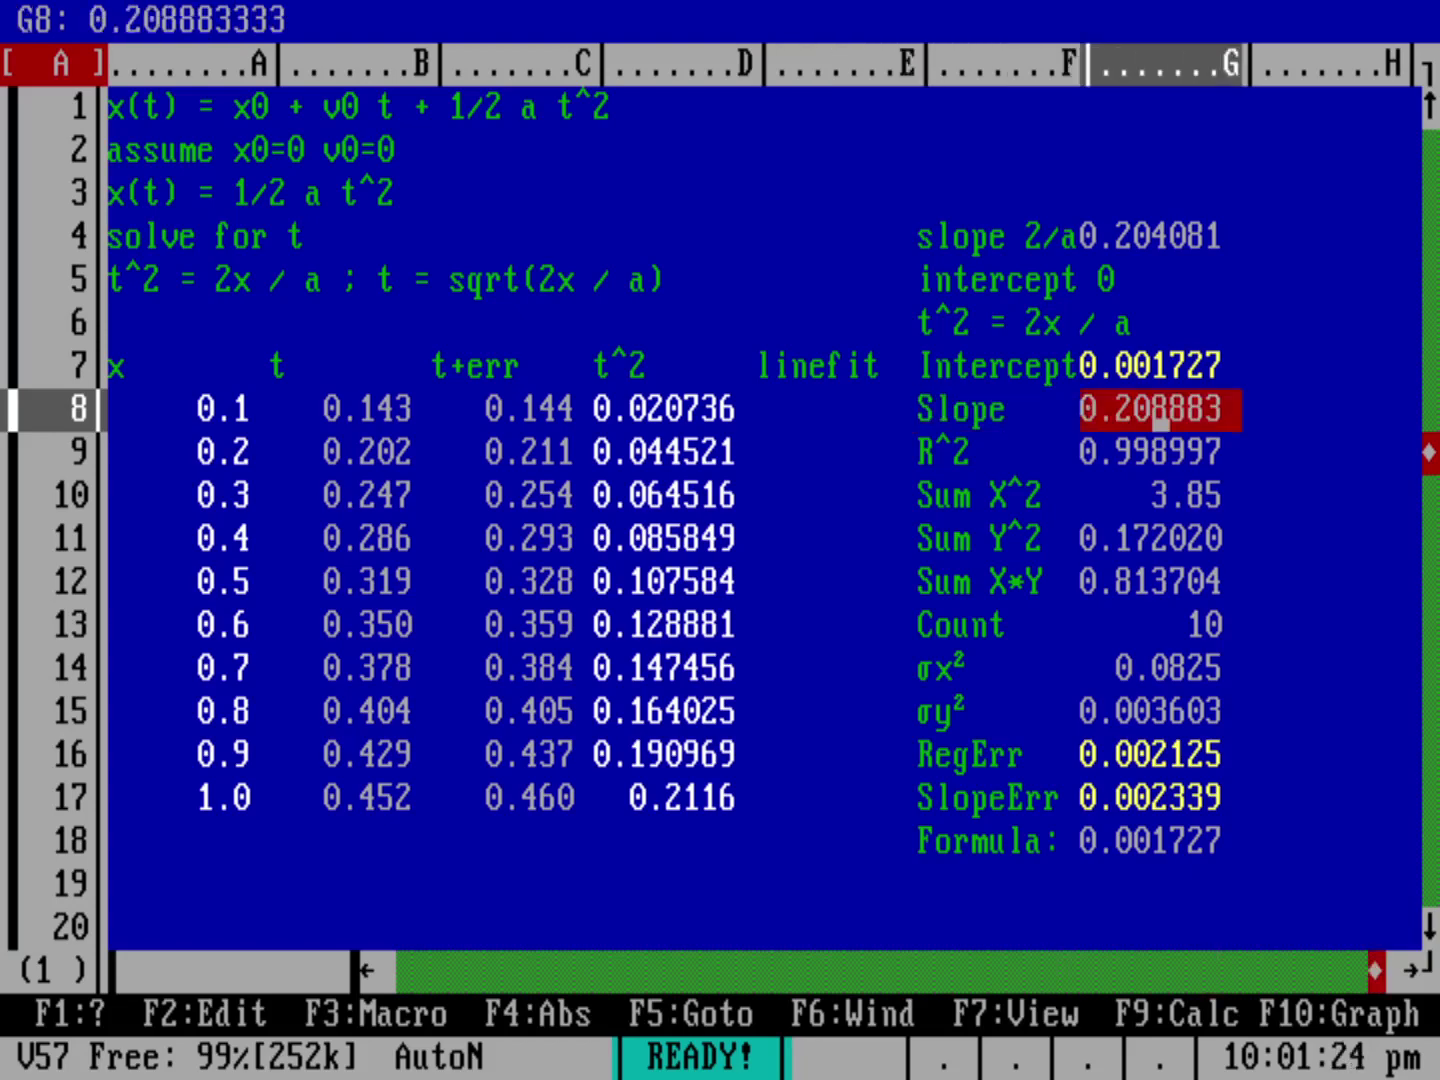
key("Up")
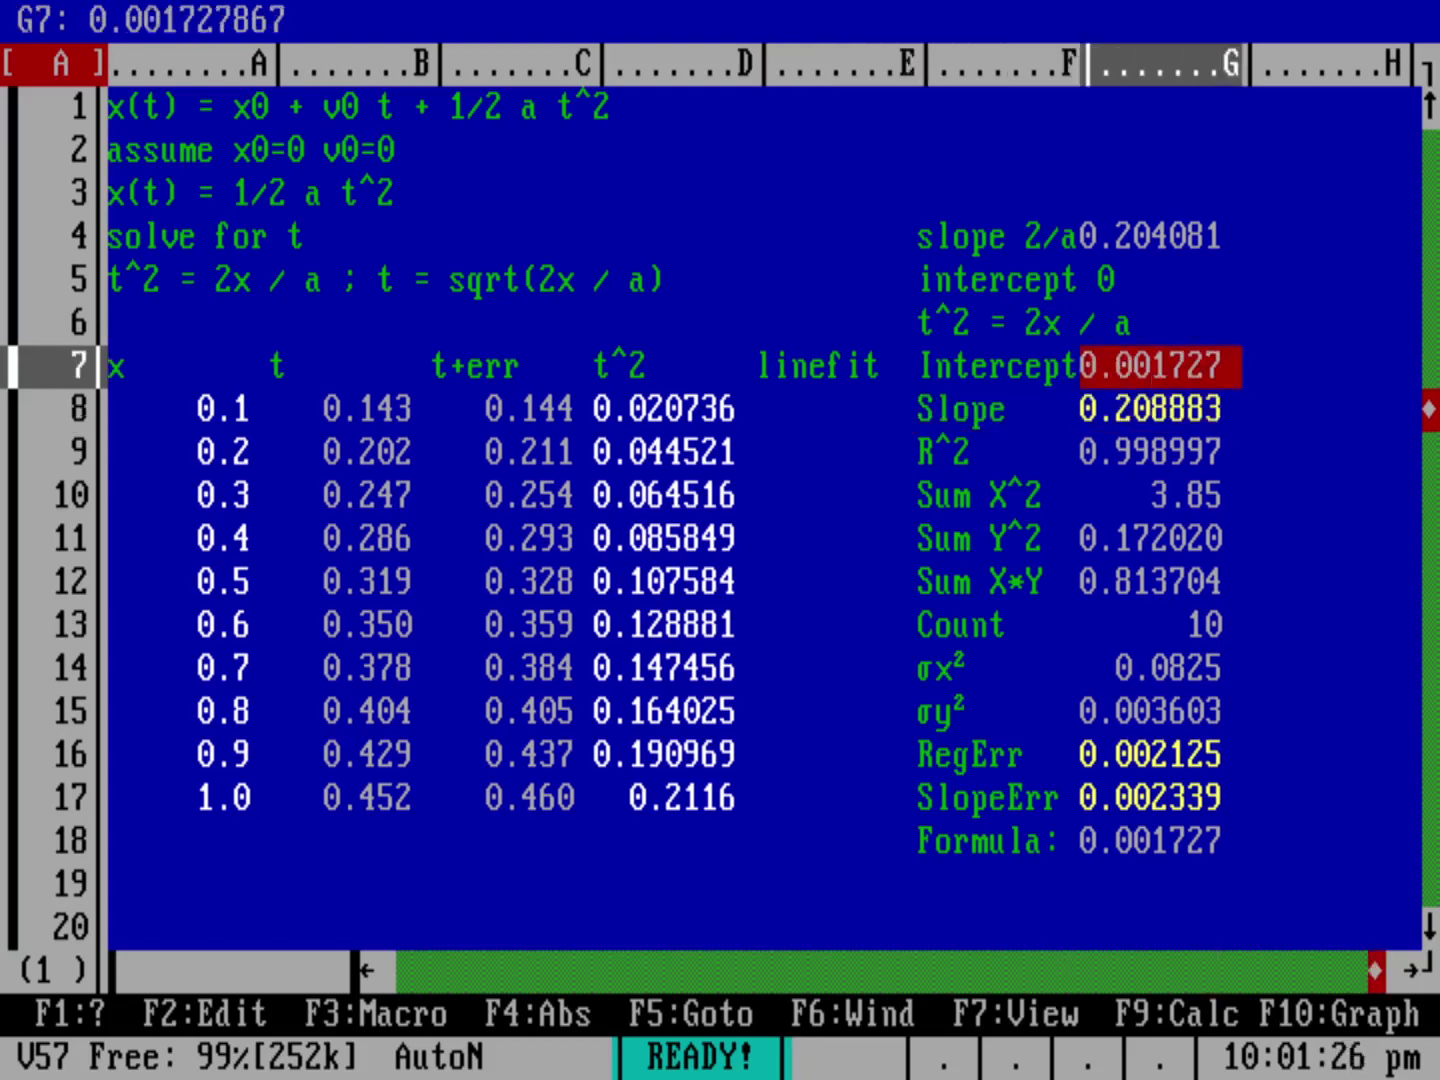
key("Down")
key("Left")
key("Left")
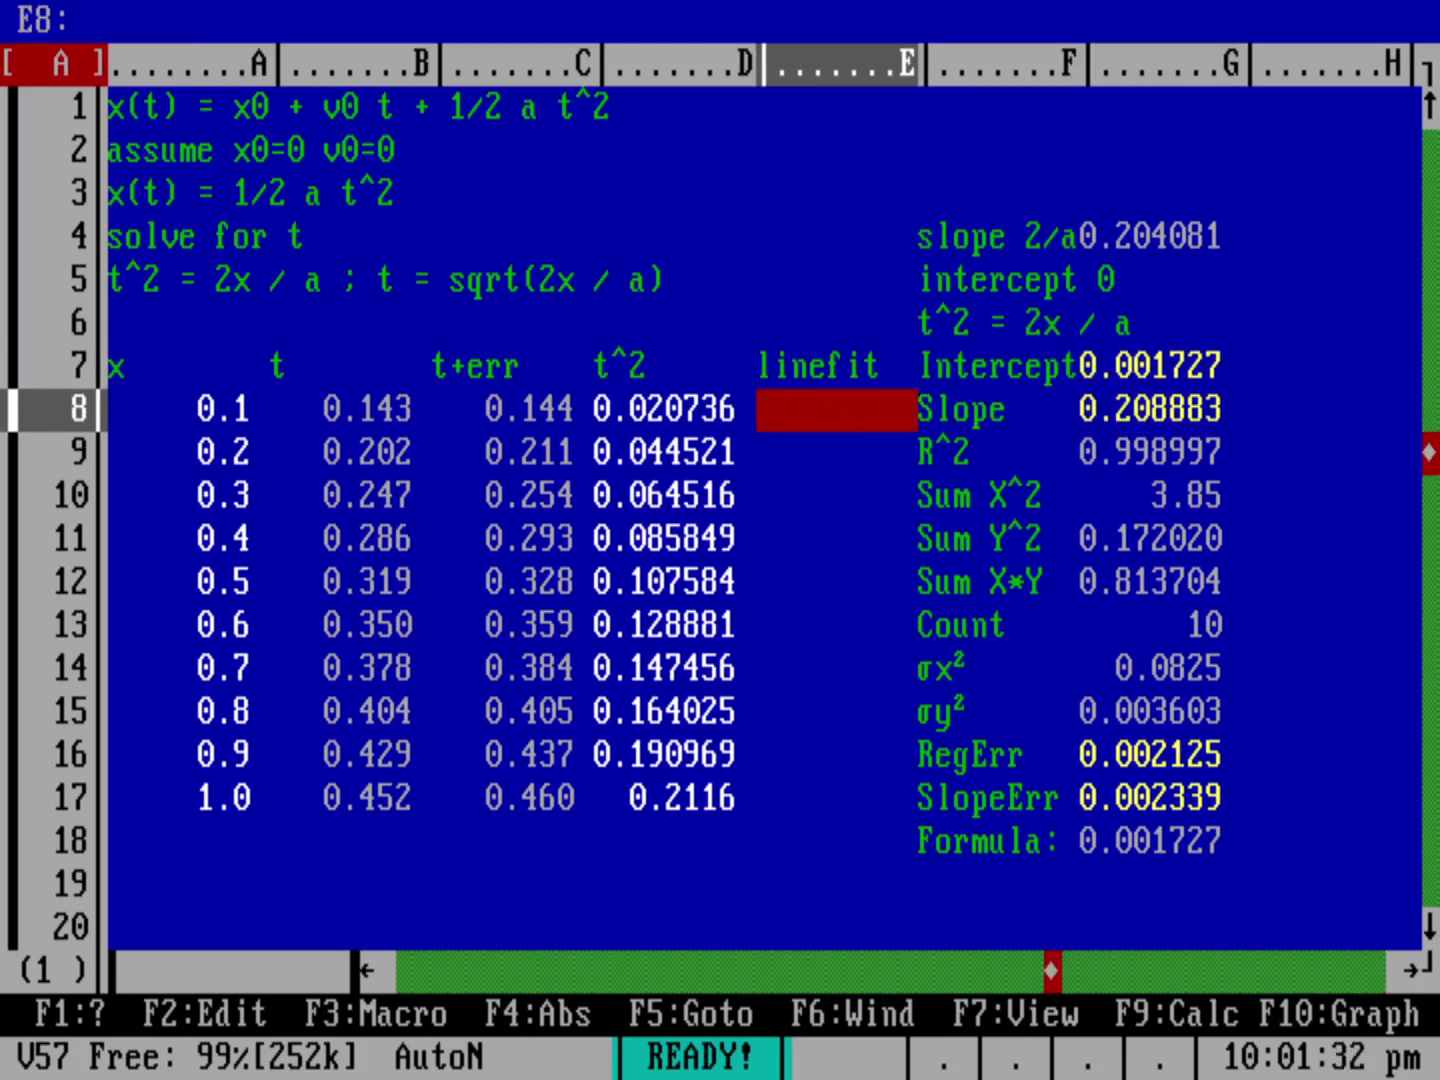
type("+")
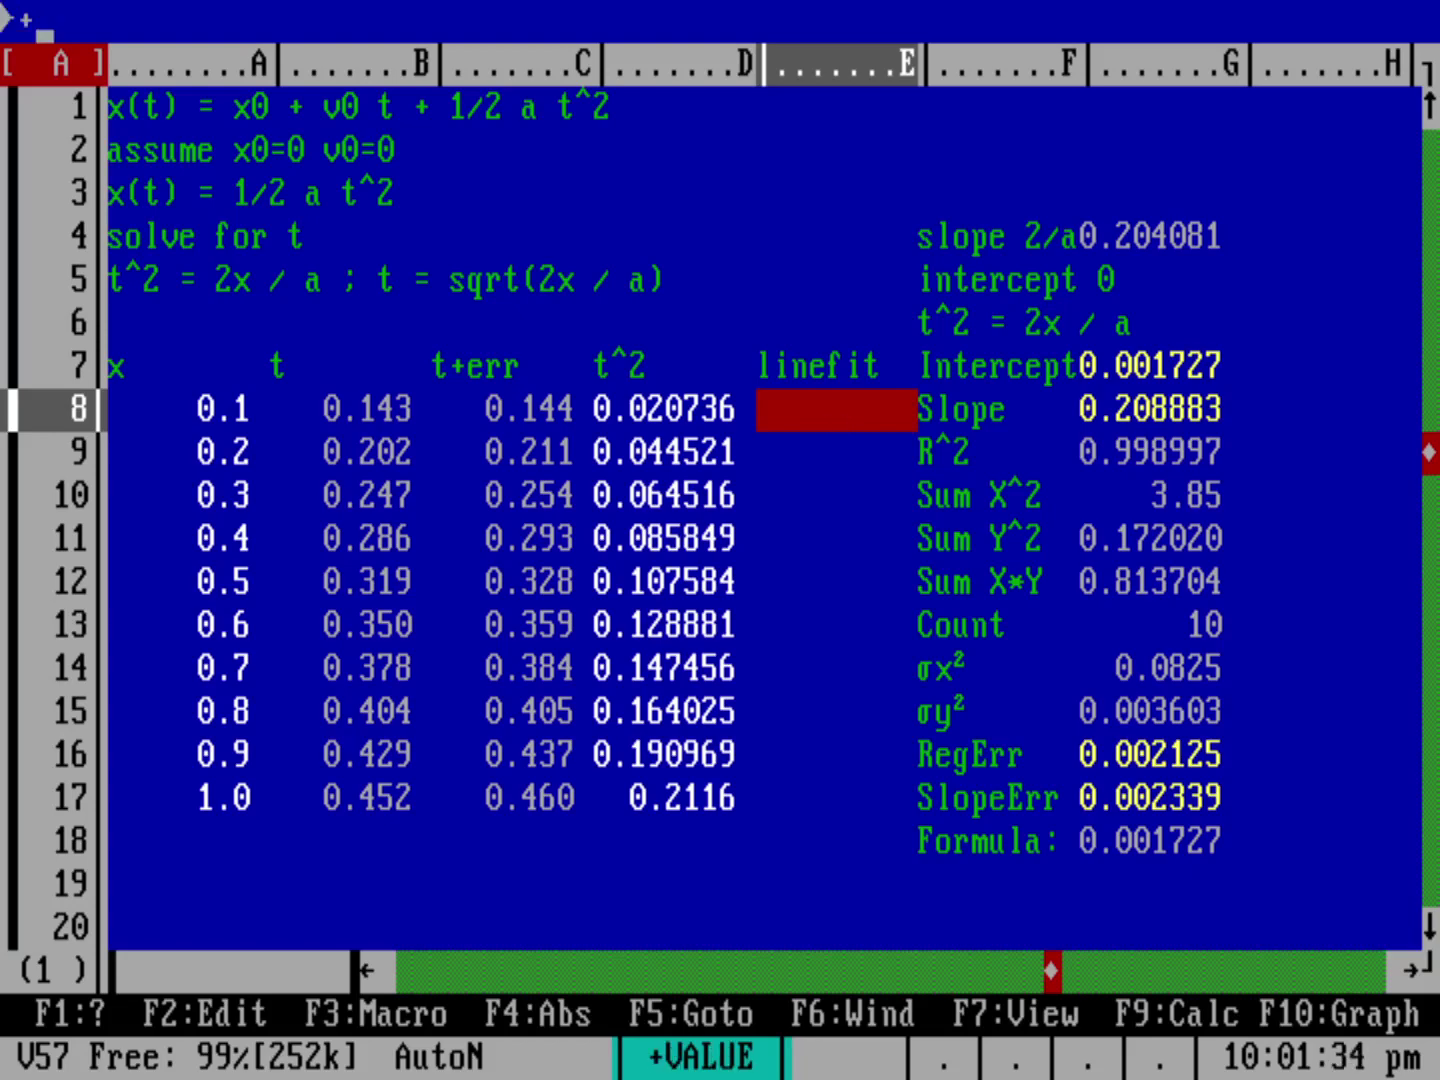
type("G7+(")
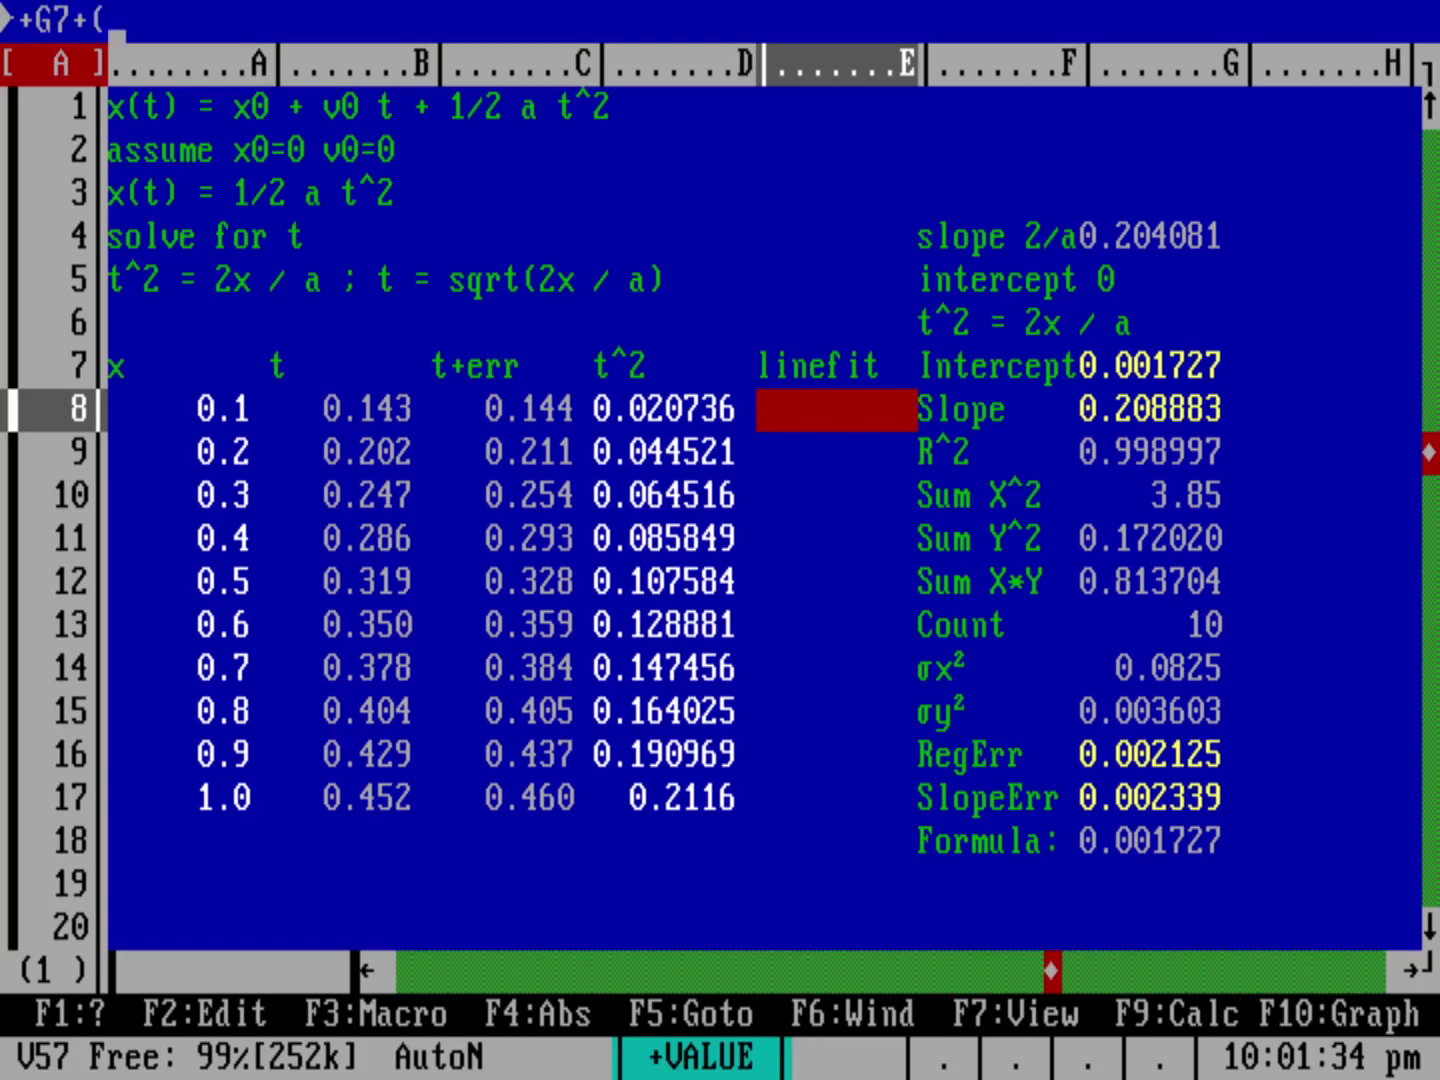
type("G8*")
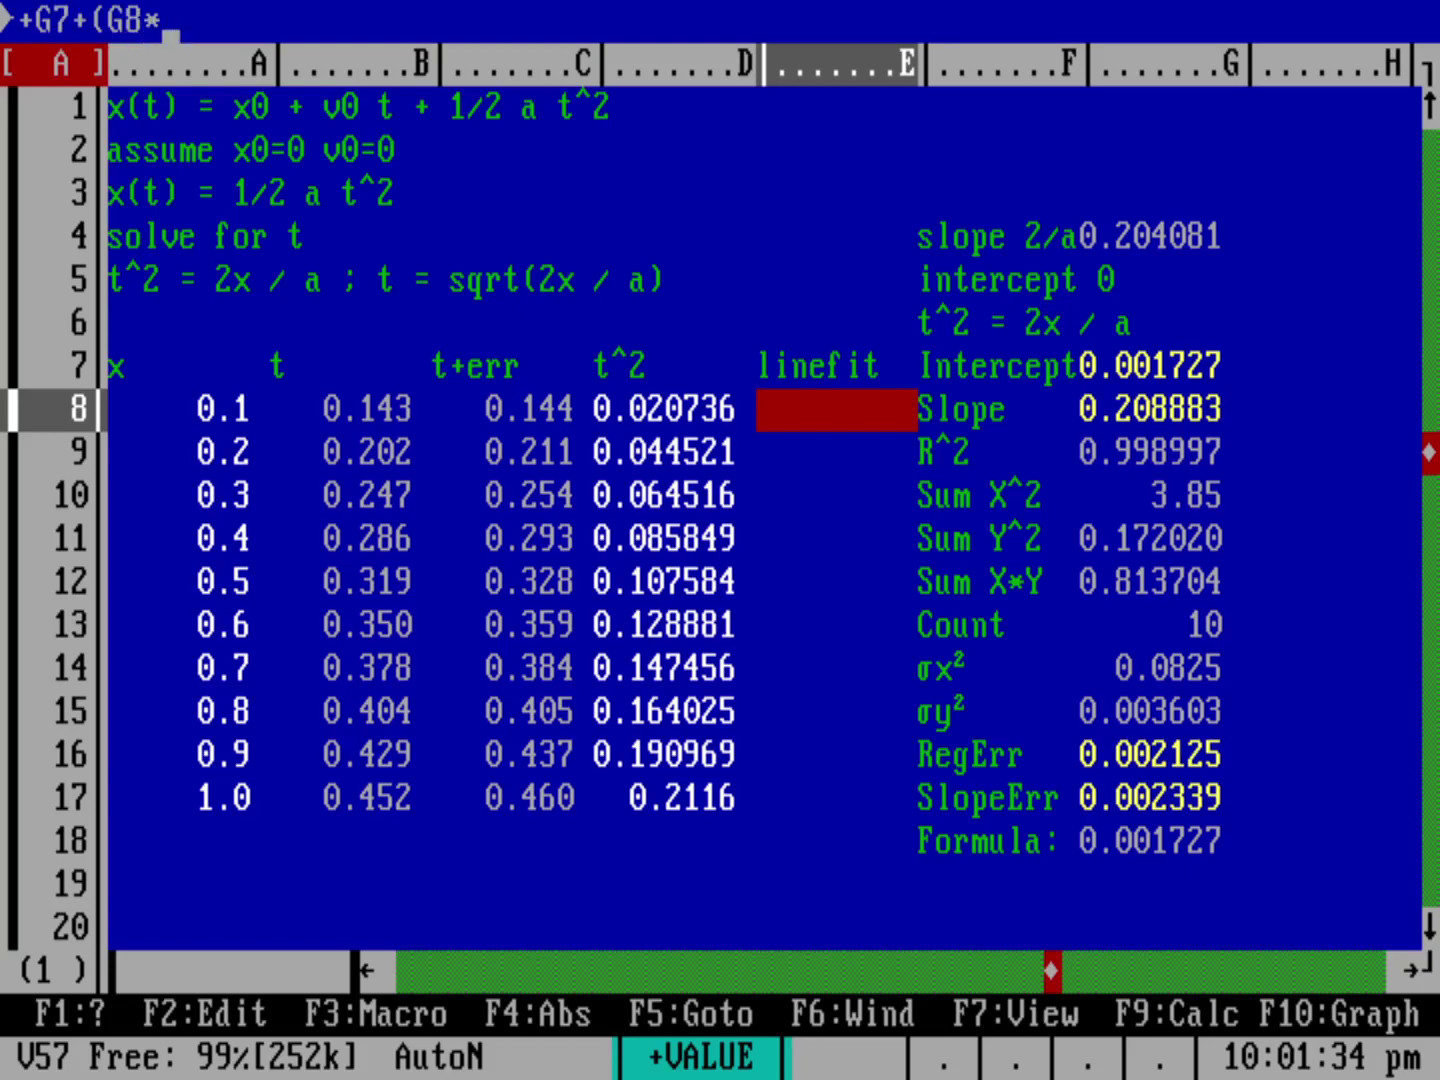
type("A8)")
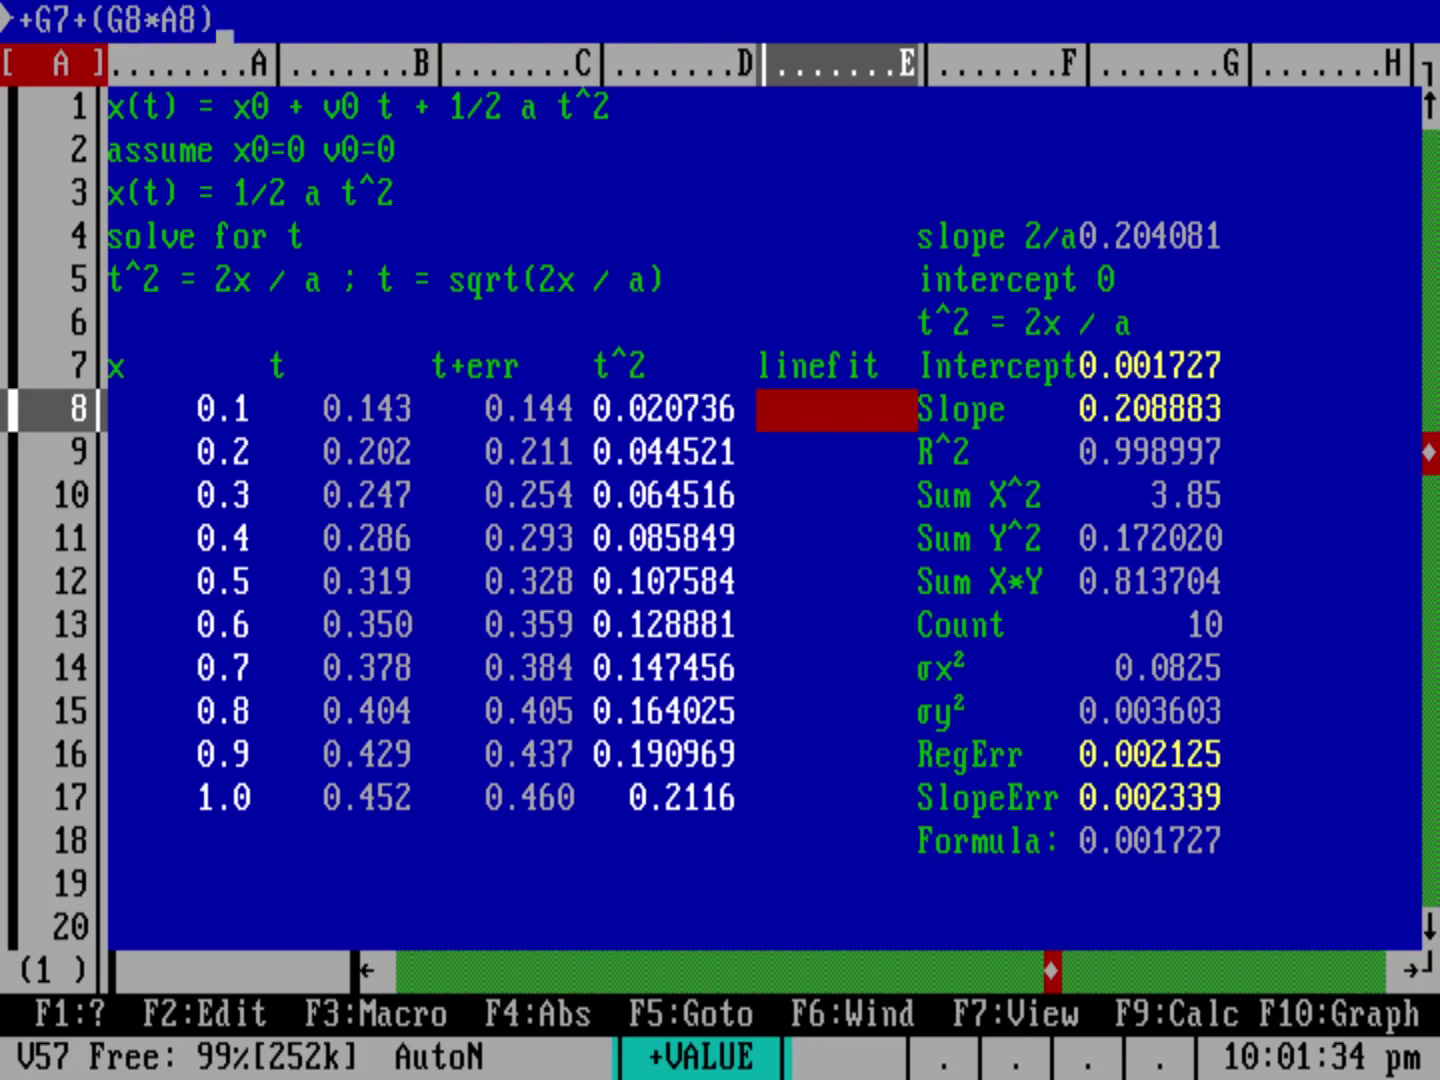
key("Return")
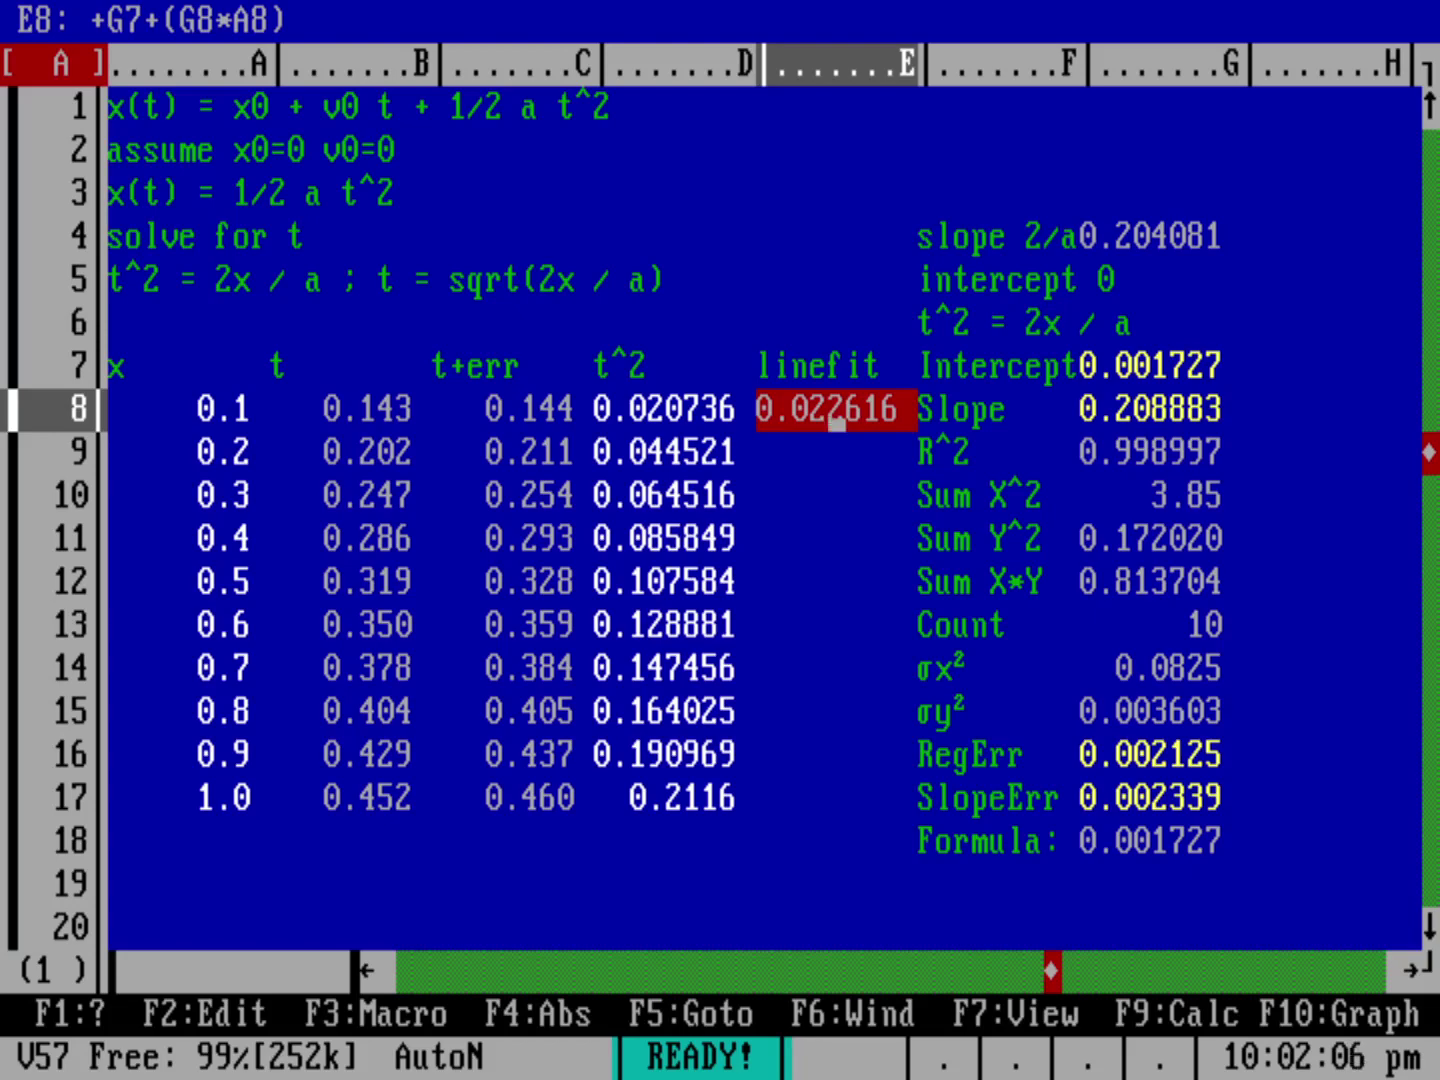
Step: Copy the E8 linefit formula into E9..E17
key("slash")
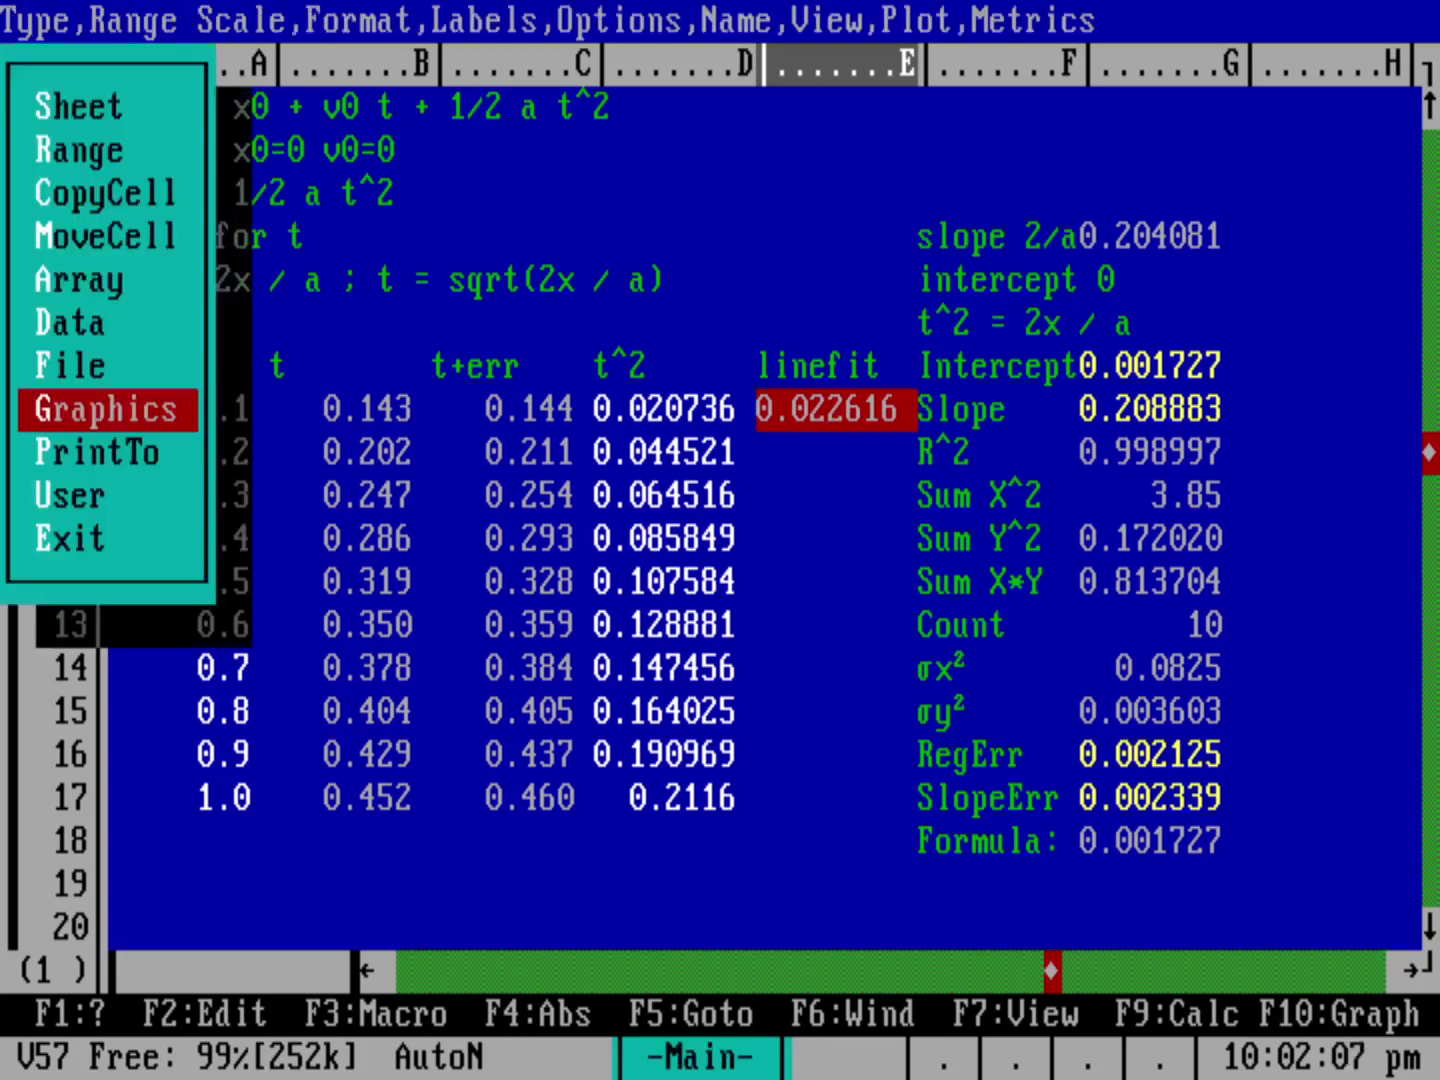
key("c")
key("Return")
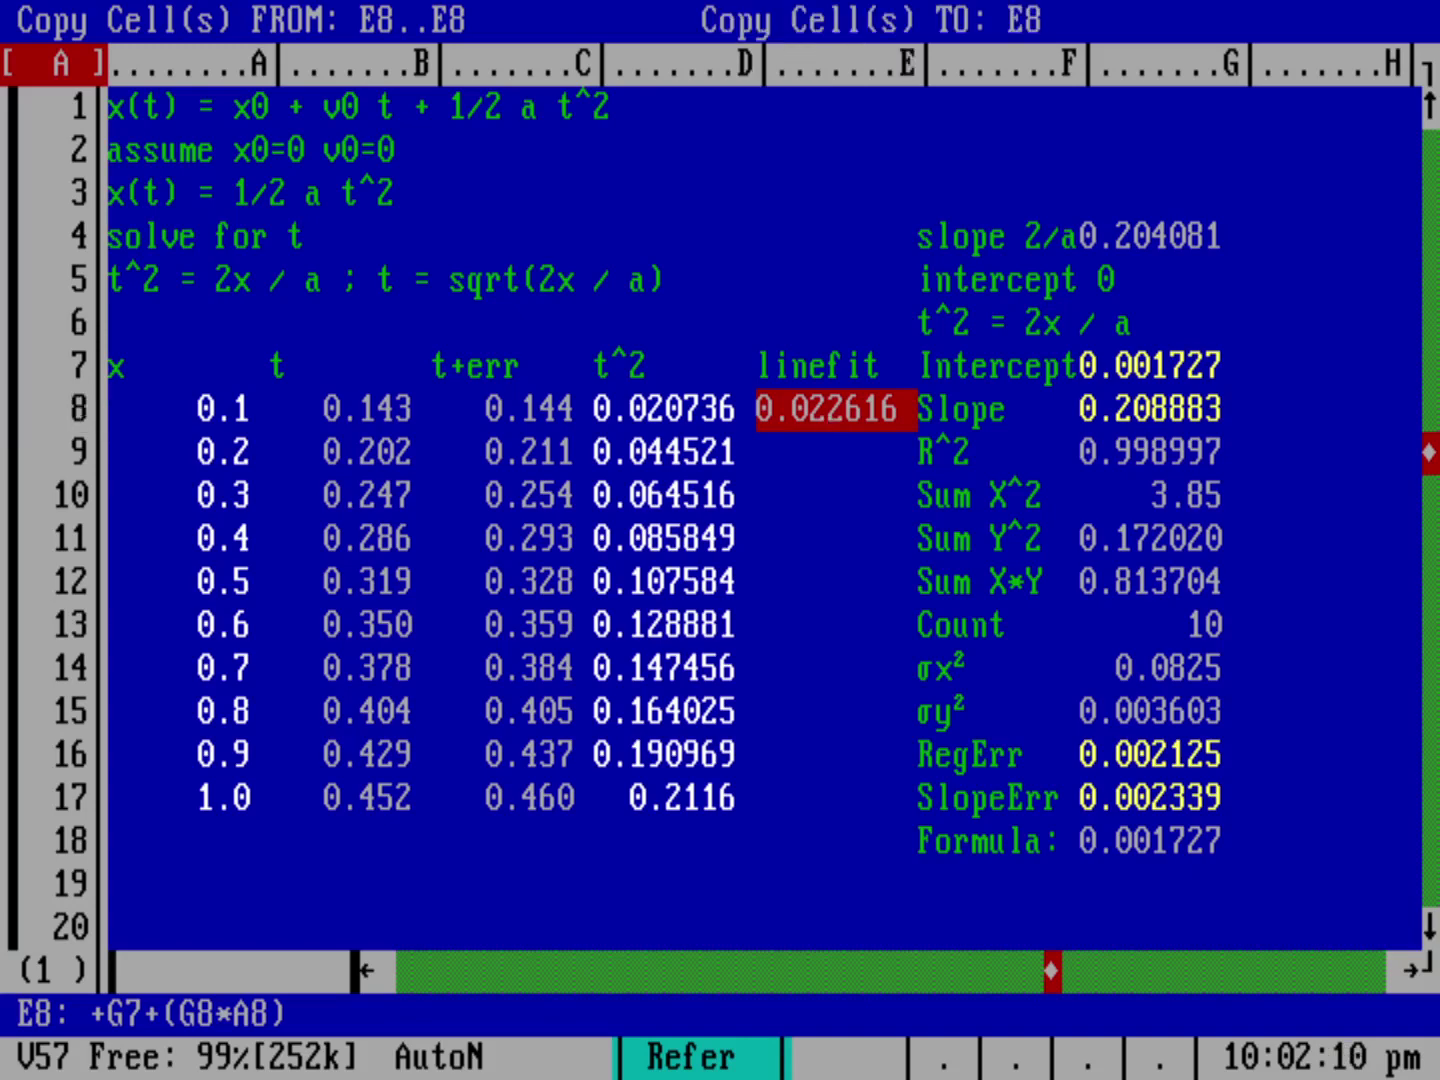
key("Down")
key("period")
key("Down")
key("Down")
key("Down")
key("Down")
key("Down")
key("Down")
key("Down")
key("Down")
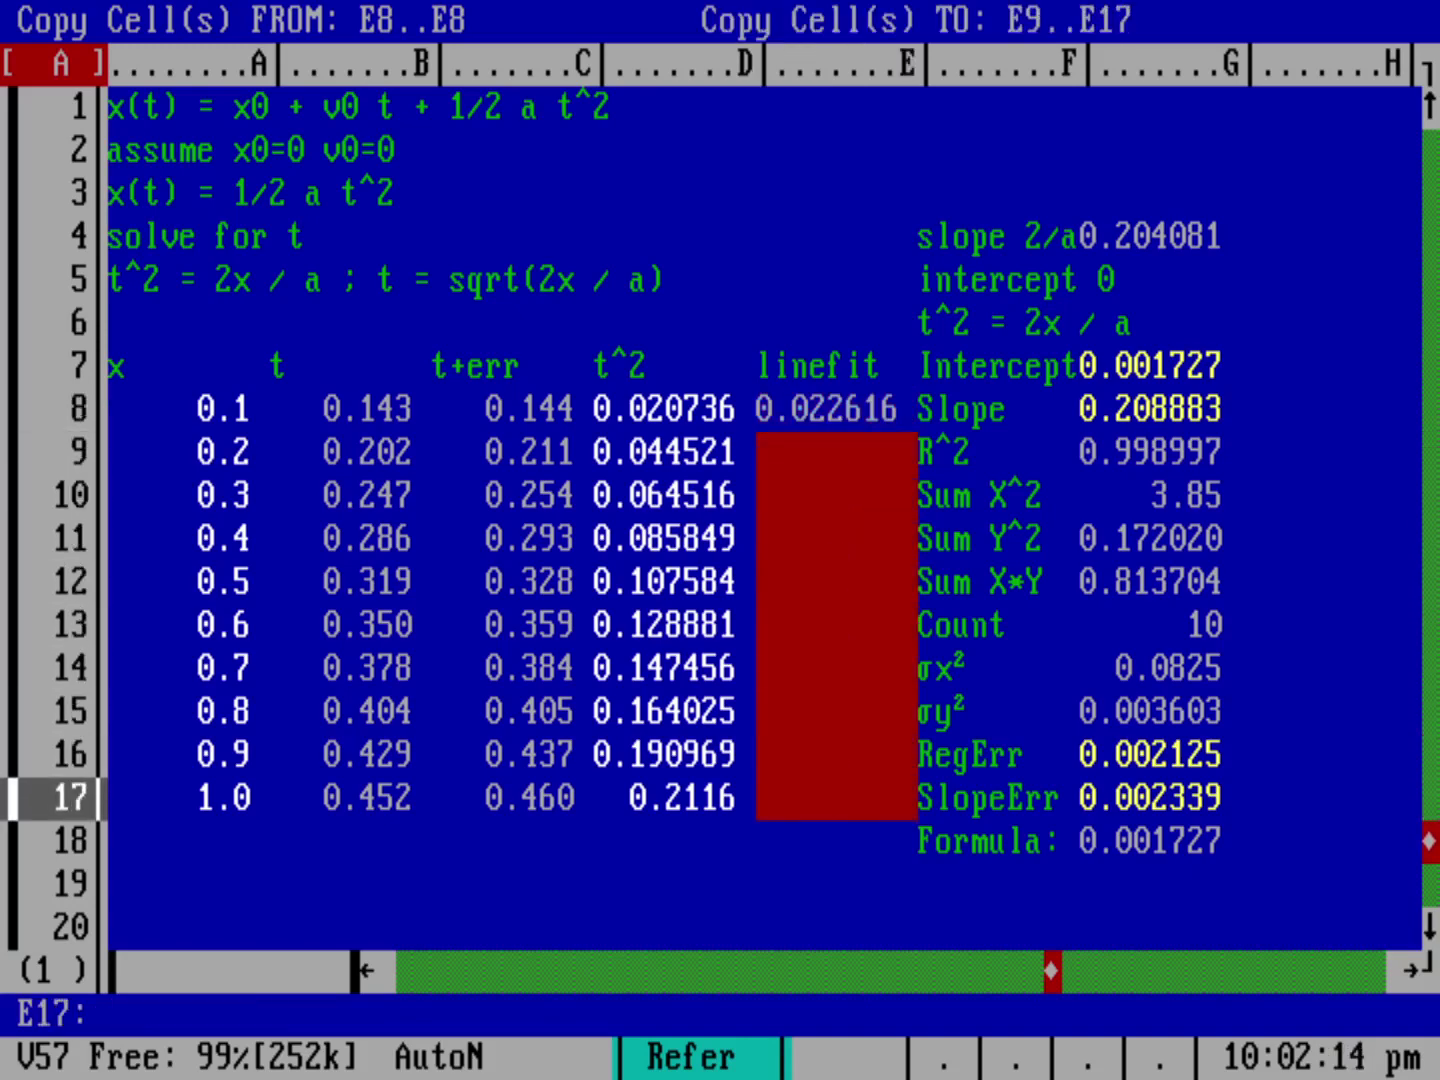
key("Return")
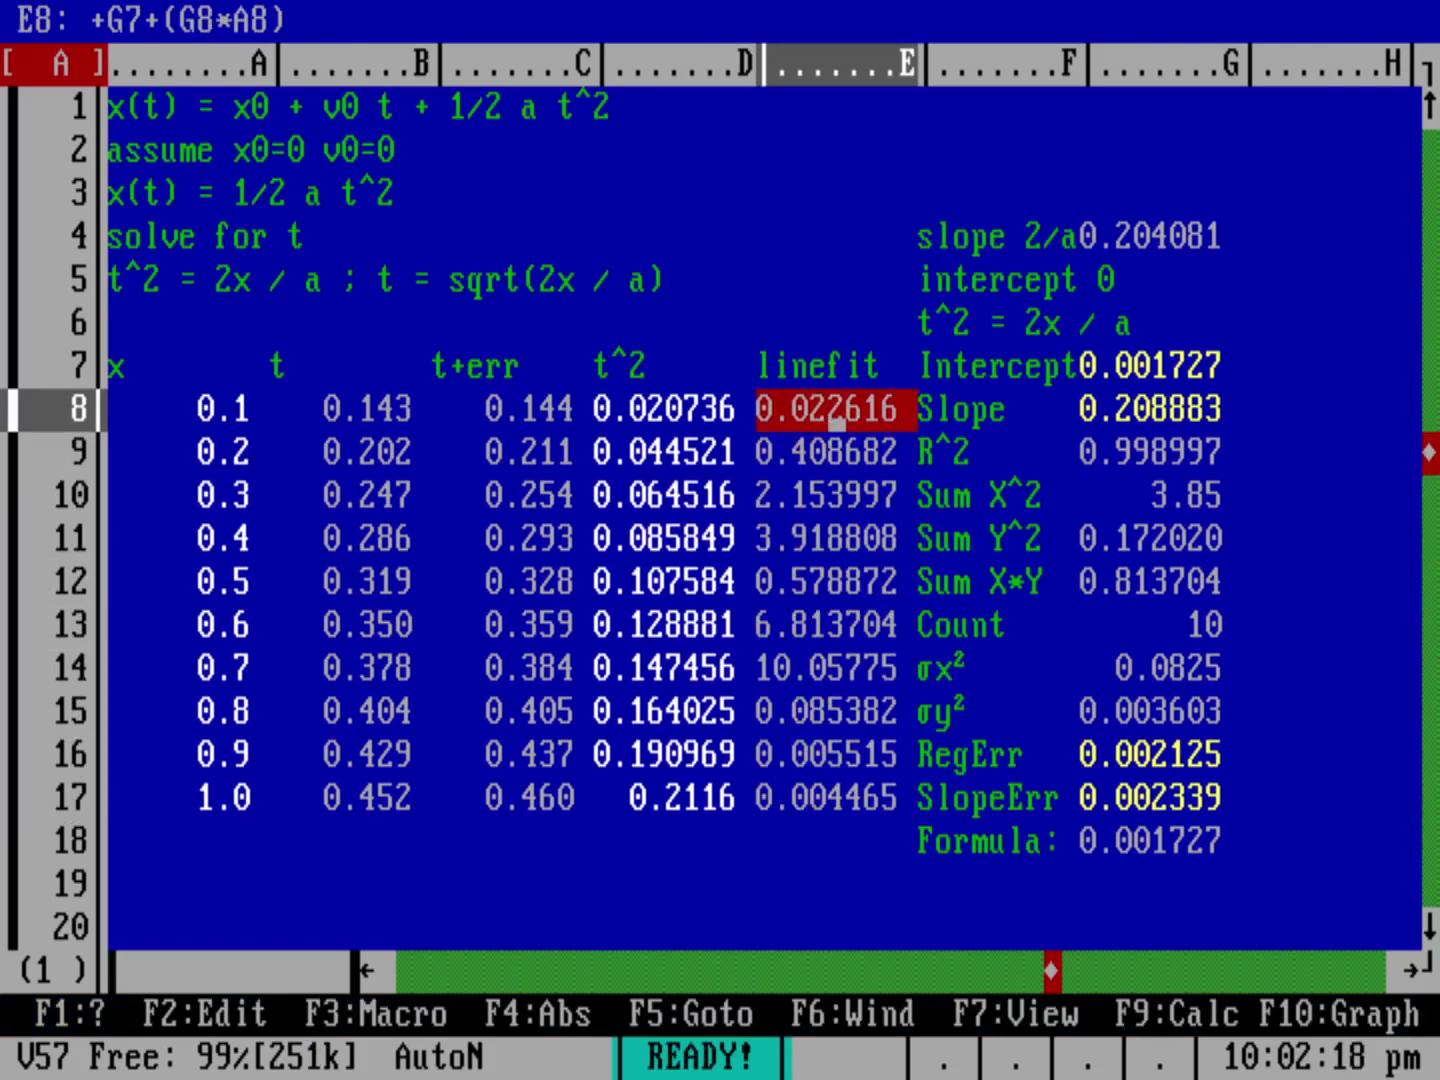
Step: Inspect the copied formulas in E9 and E14 against the G7 intercept and G8 slope
key("Left")
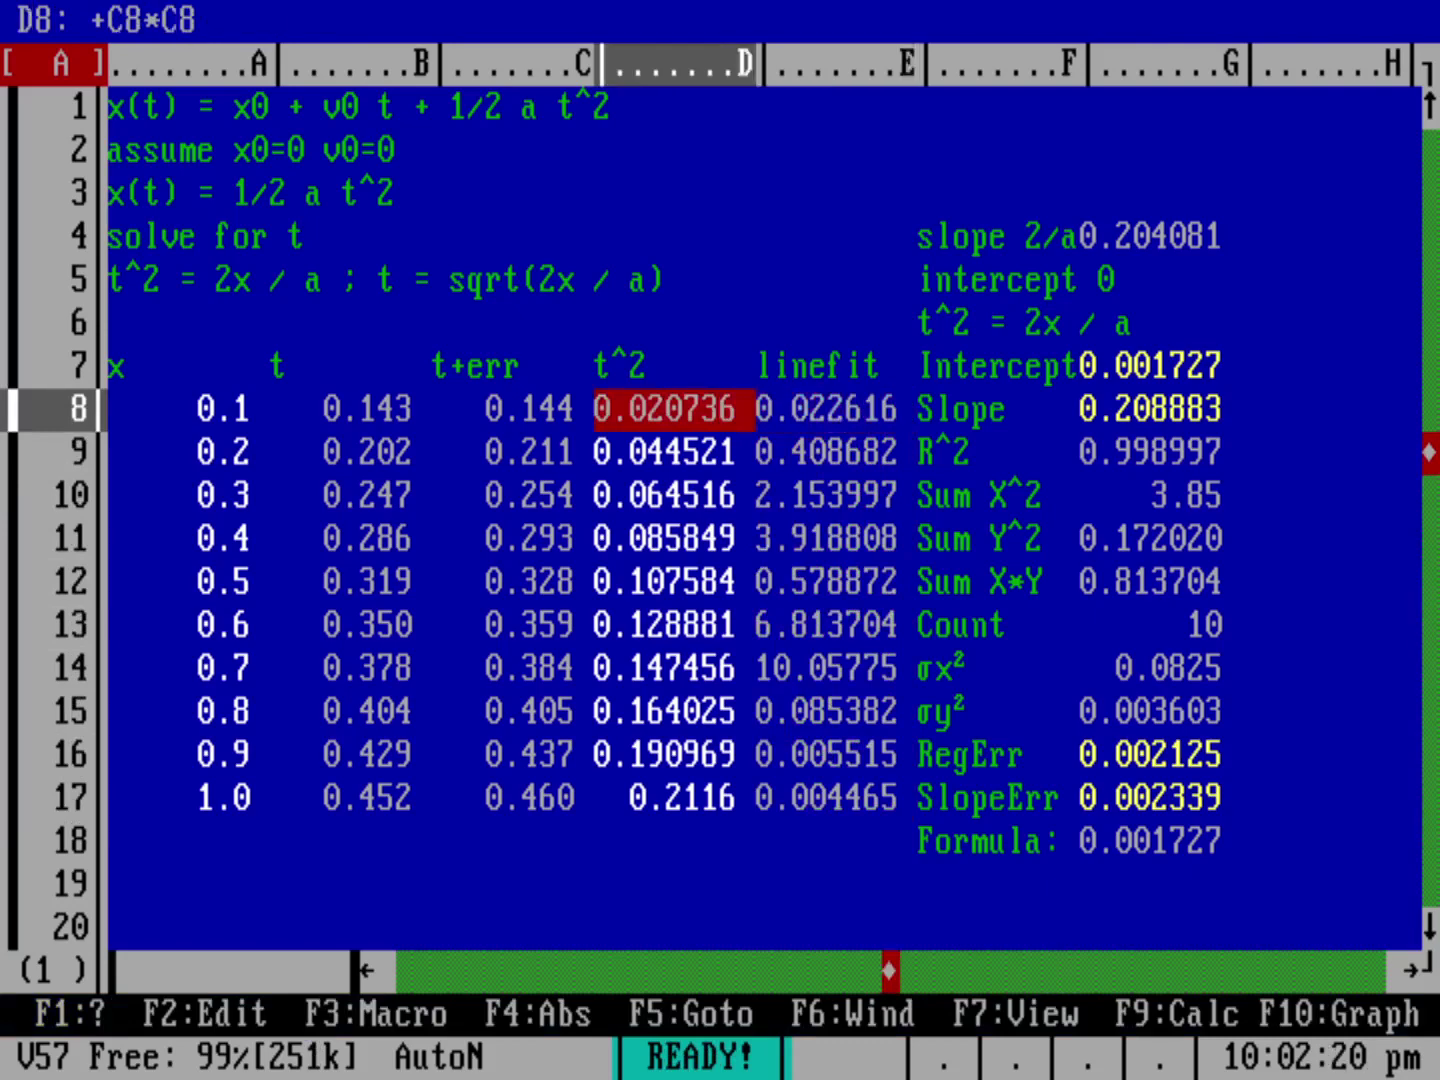
key("Down")
key("Down")
key("Down")
key("Down")
key("Down")
key("Down")
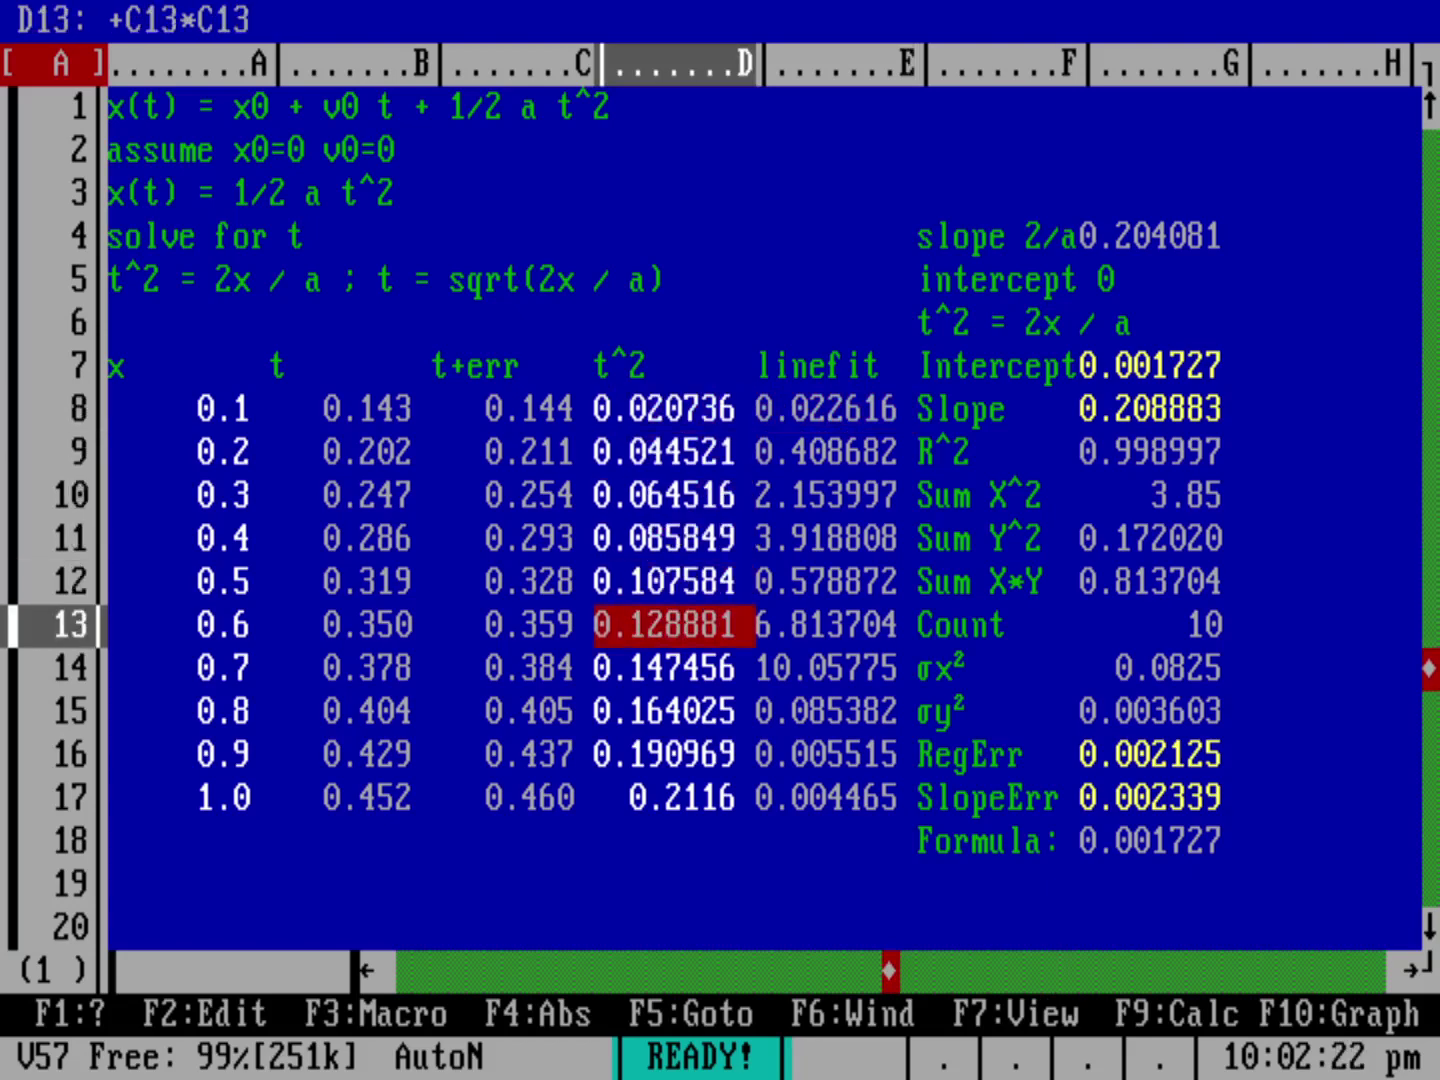
left_click(836, 684)
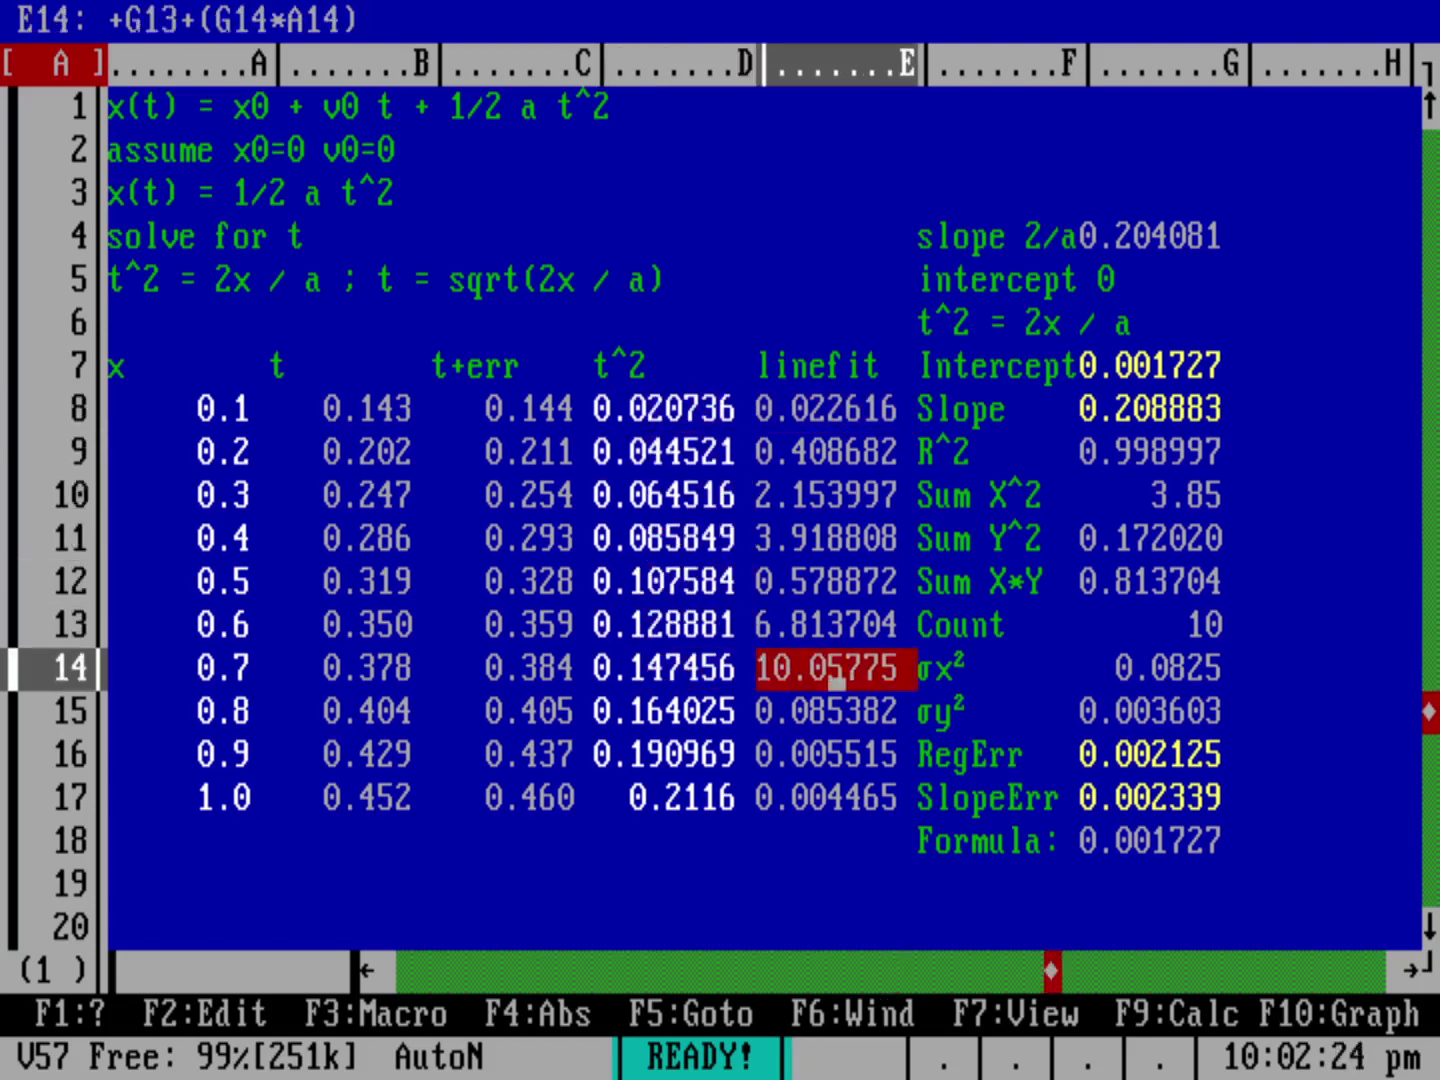
left_click_drag(836, 684, 838, 412)
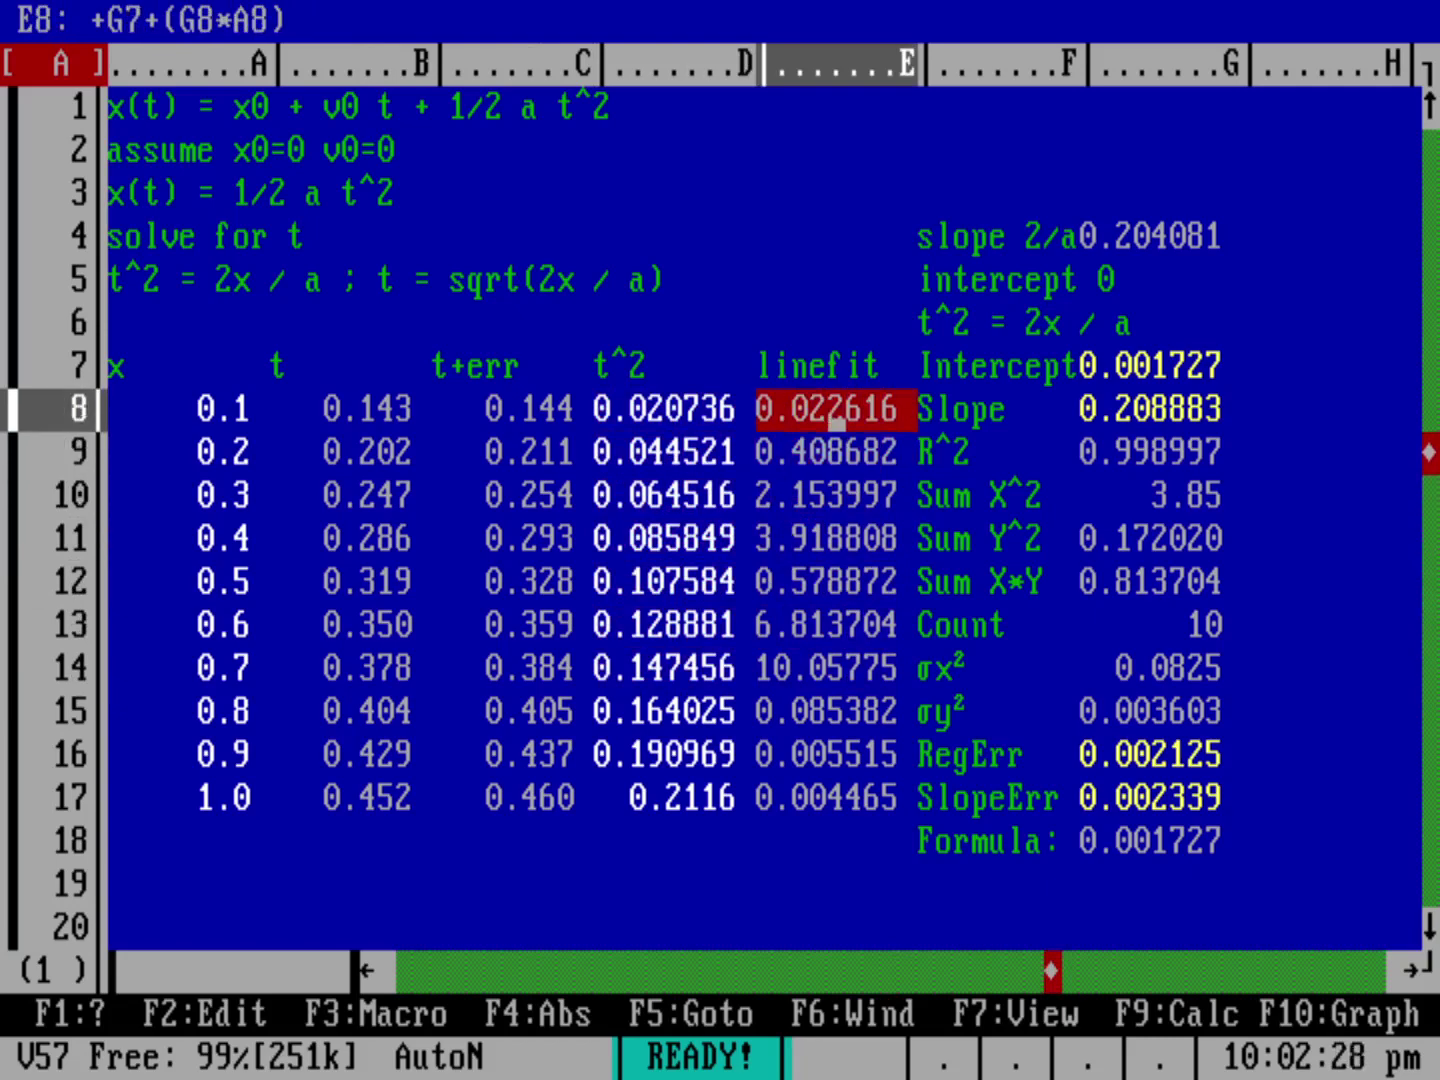
mouse_move(836, 424)
left_mouse_down()
mouse_move(1160, 418)
mouse_move(1160, 383)
mouse_move(846, 414)
left_mouse_up()
left_click(1159, 419)
left_click_drag(1160, 424, 846, 414)
left_click(838, 468)
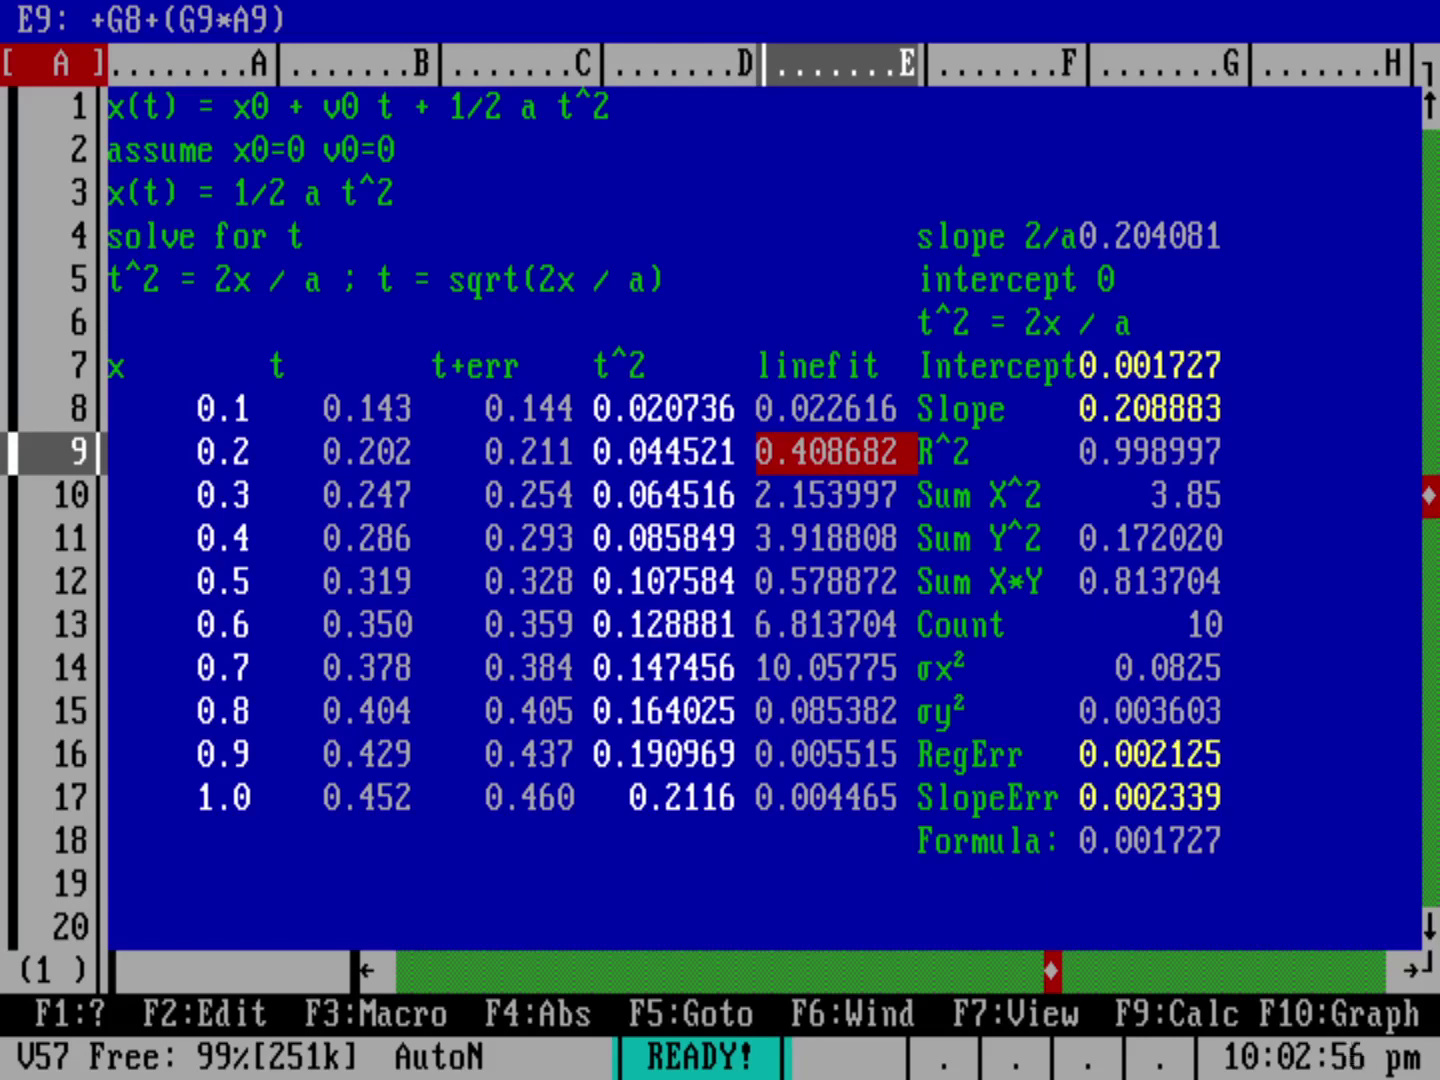
key("Up")
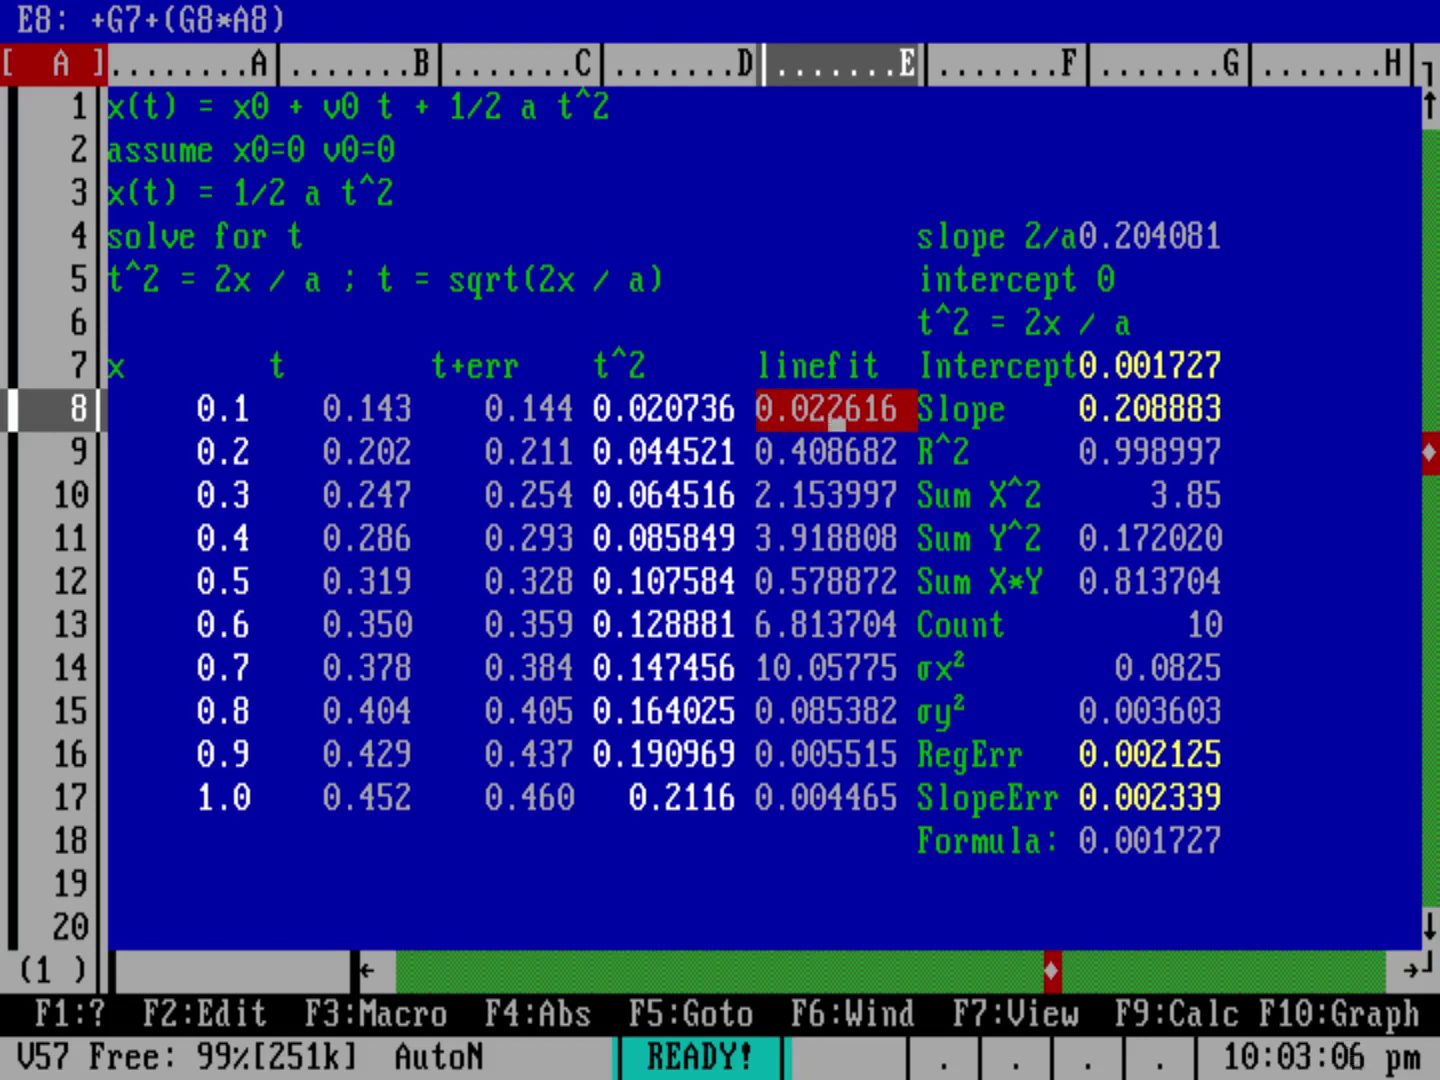
Step: Edit E8 to read +G$7+(G$8*A8), locking the intercept and slope rows
key("F2")
key("Left")
key("Left")
key("Left")
key("Left")
key("Left")
key("Left")
key("Left")
key("Left")
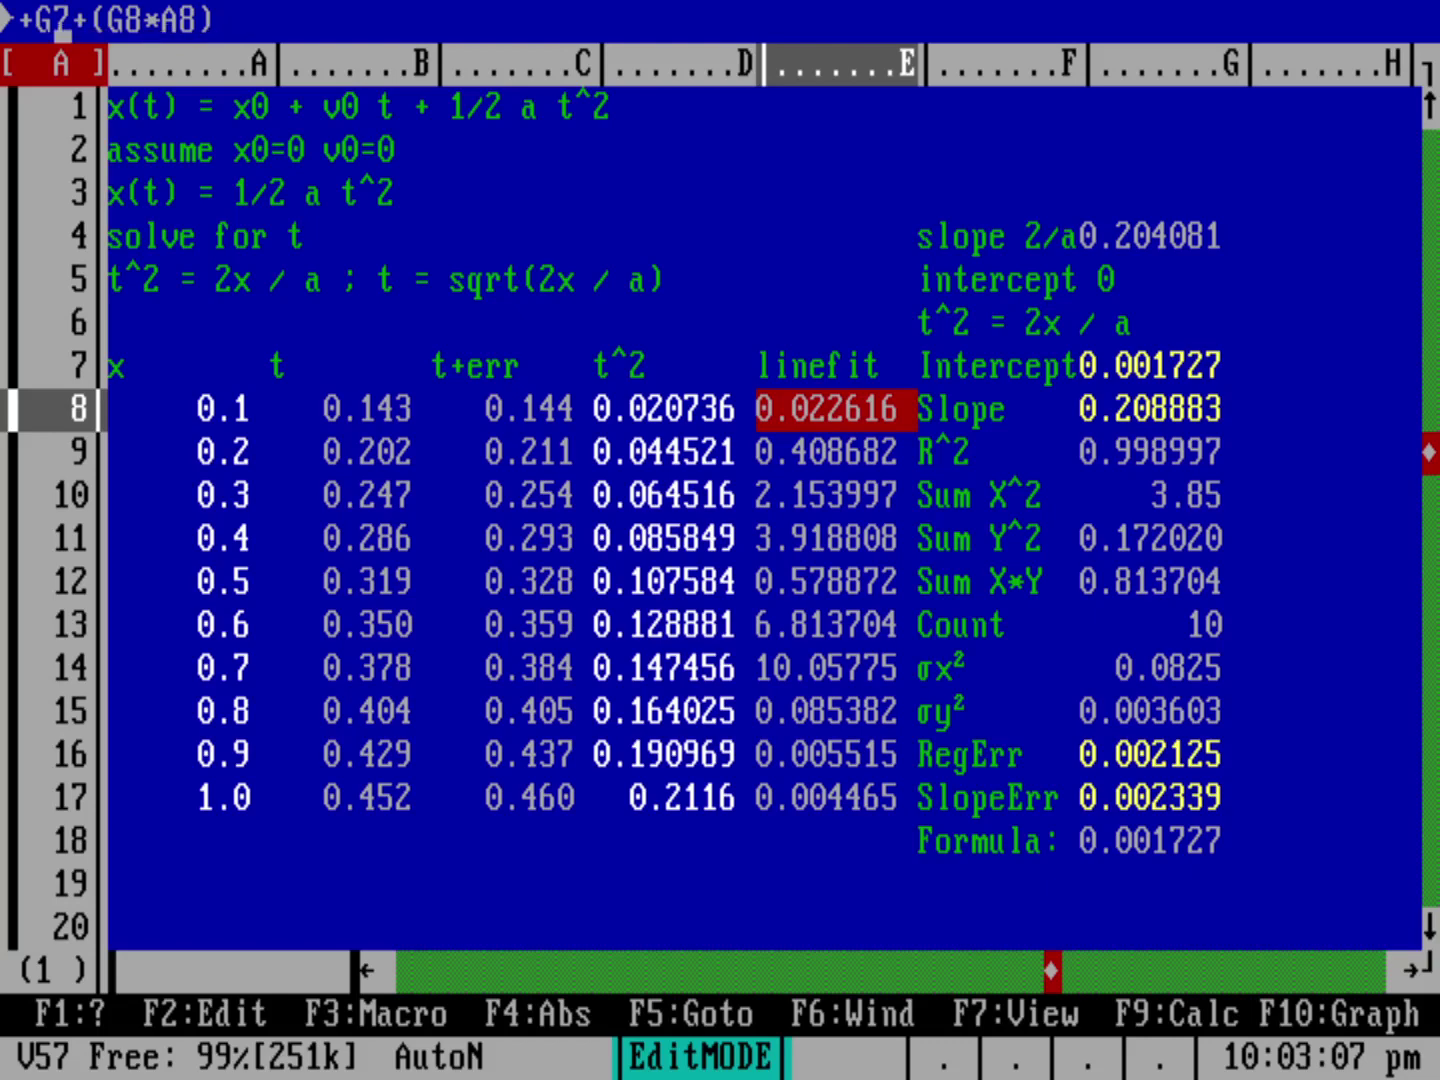
type("$")
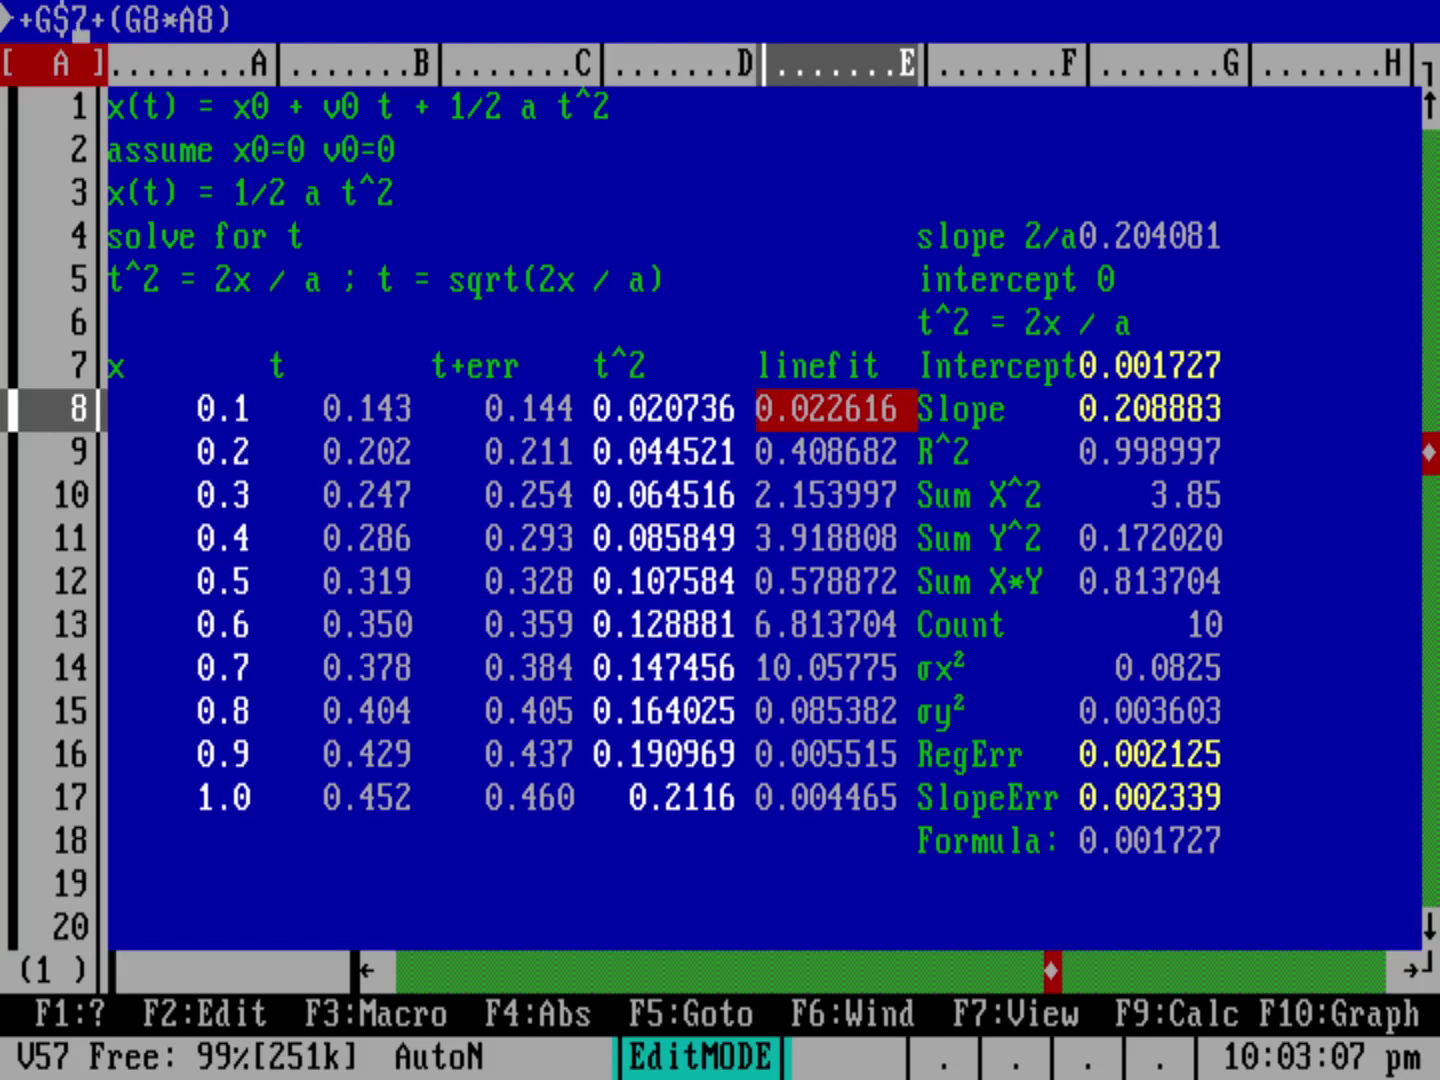
key("Left")
key("Left")
type("$")
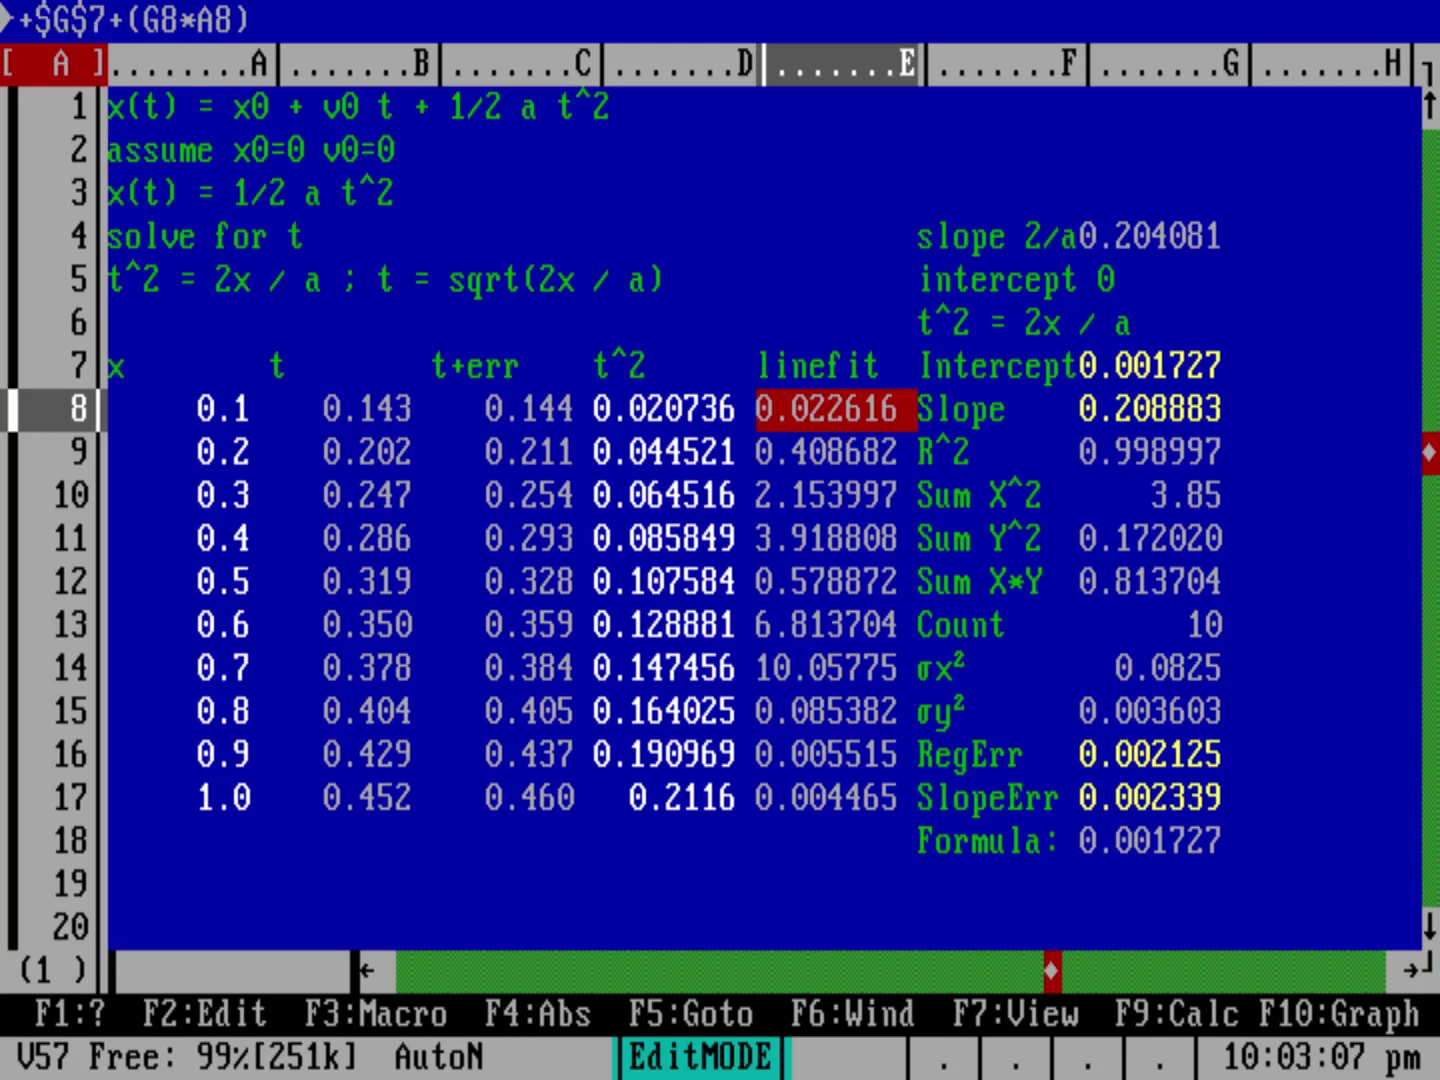
key("BackSpace")
key("Right")
key("Right")
key("Right")
key("Right")
key("Right")
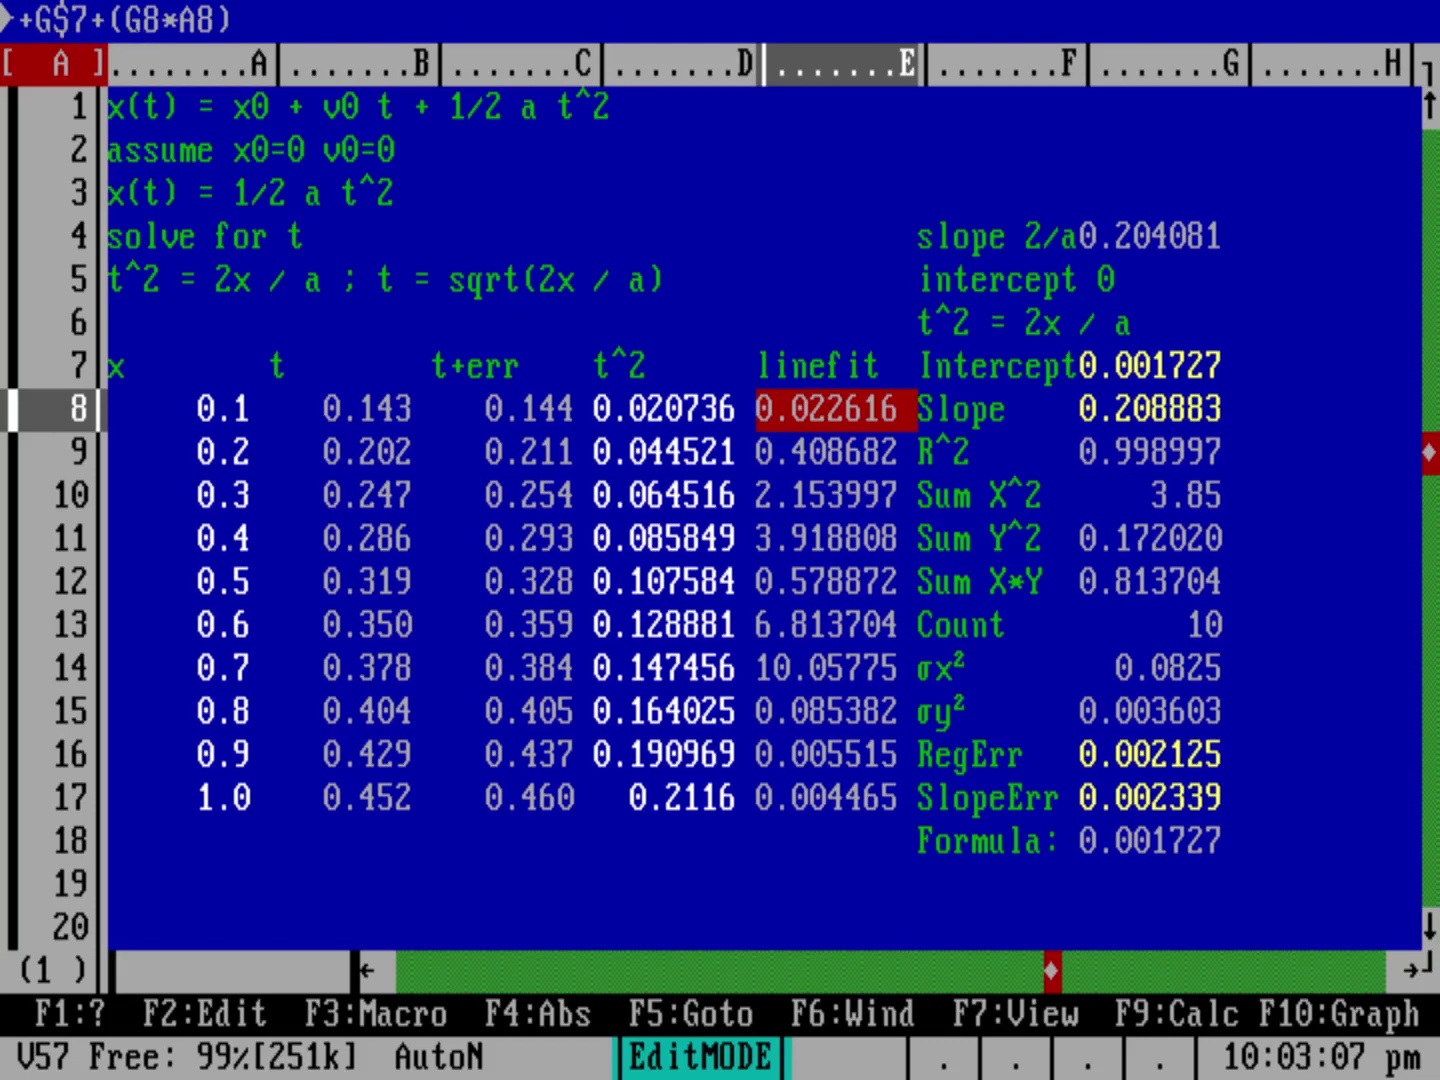
key("Right")
type("$")
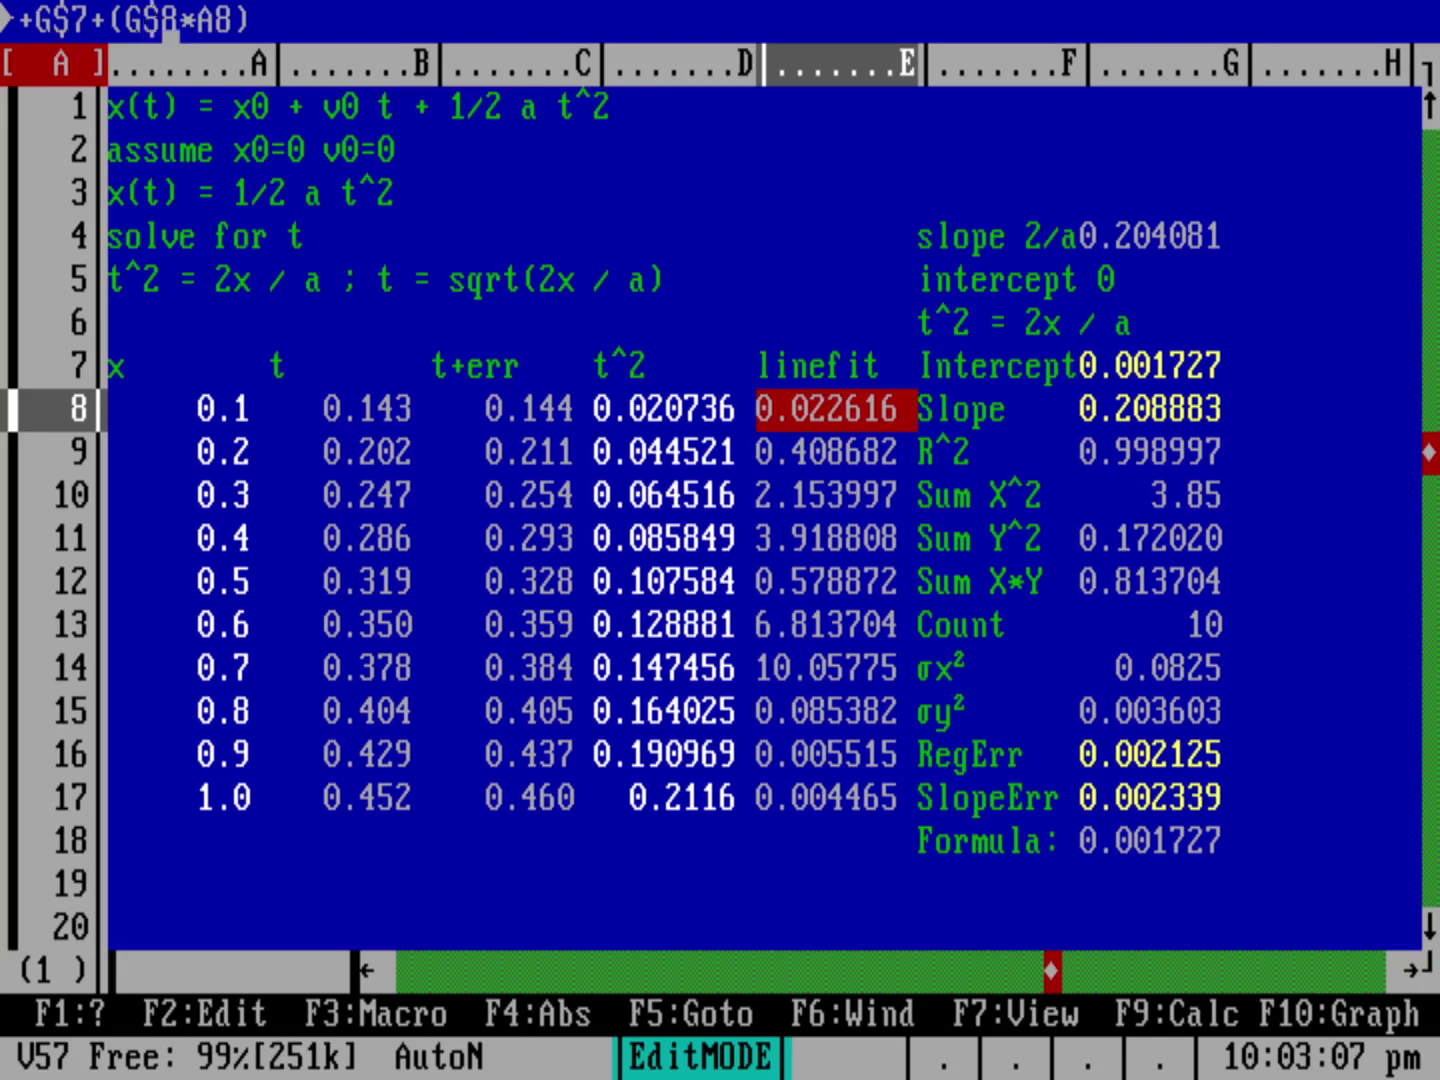
key("Return")
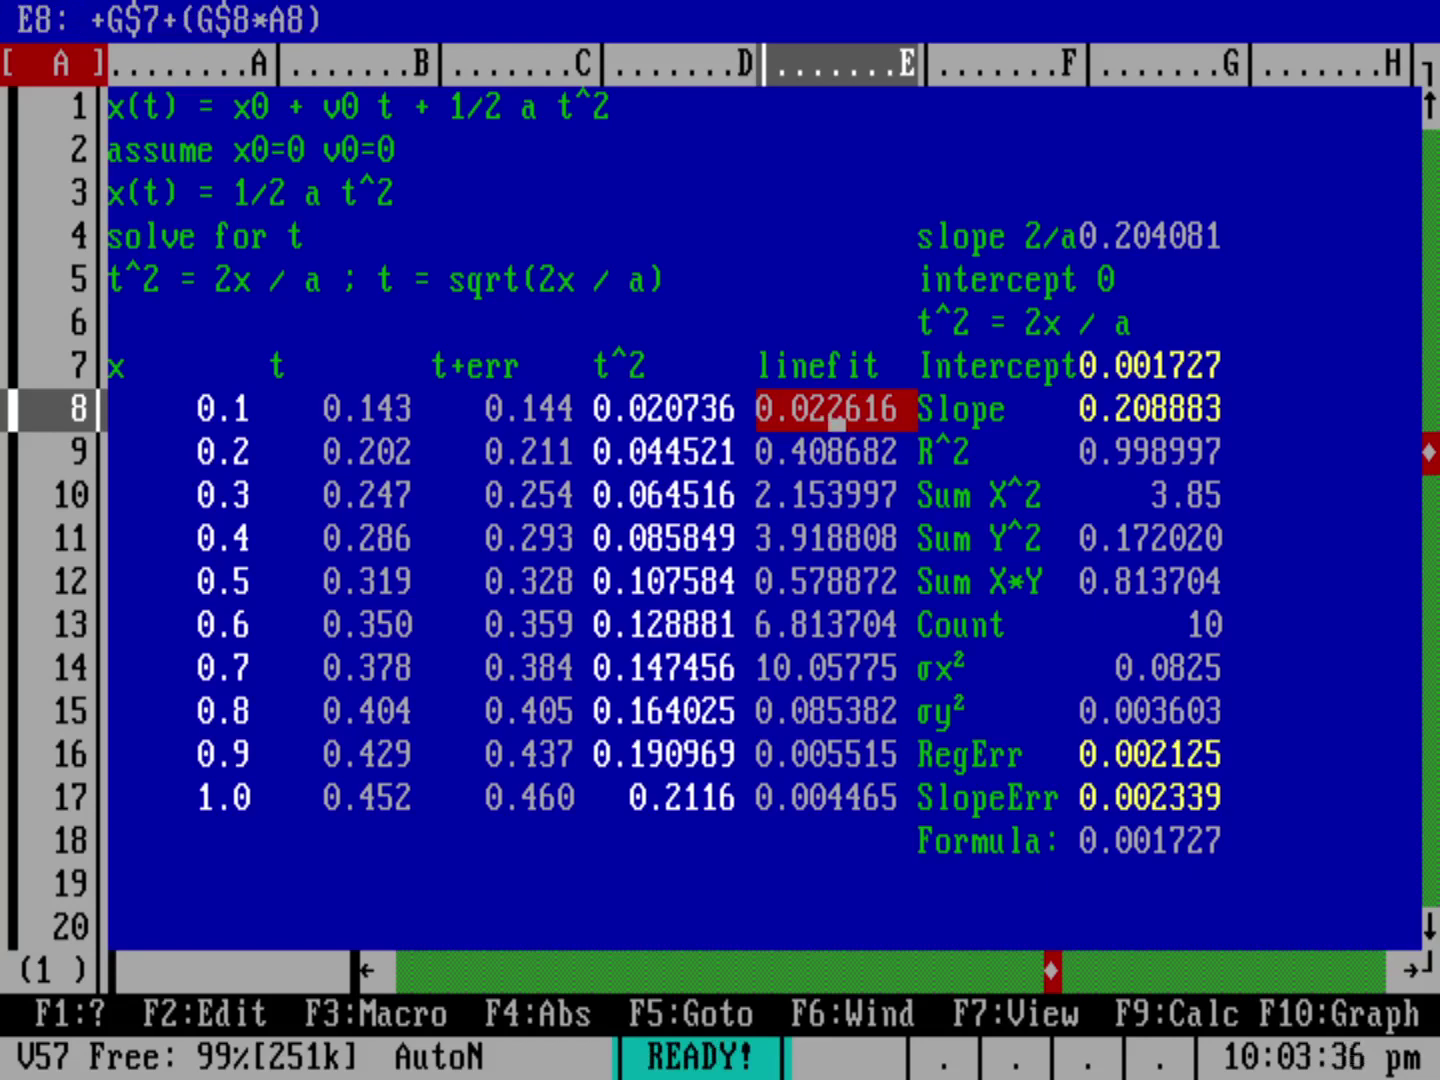
Step: Copy the corrected E8 formula into E9..E17
key("slash")
key("Return")
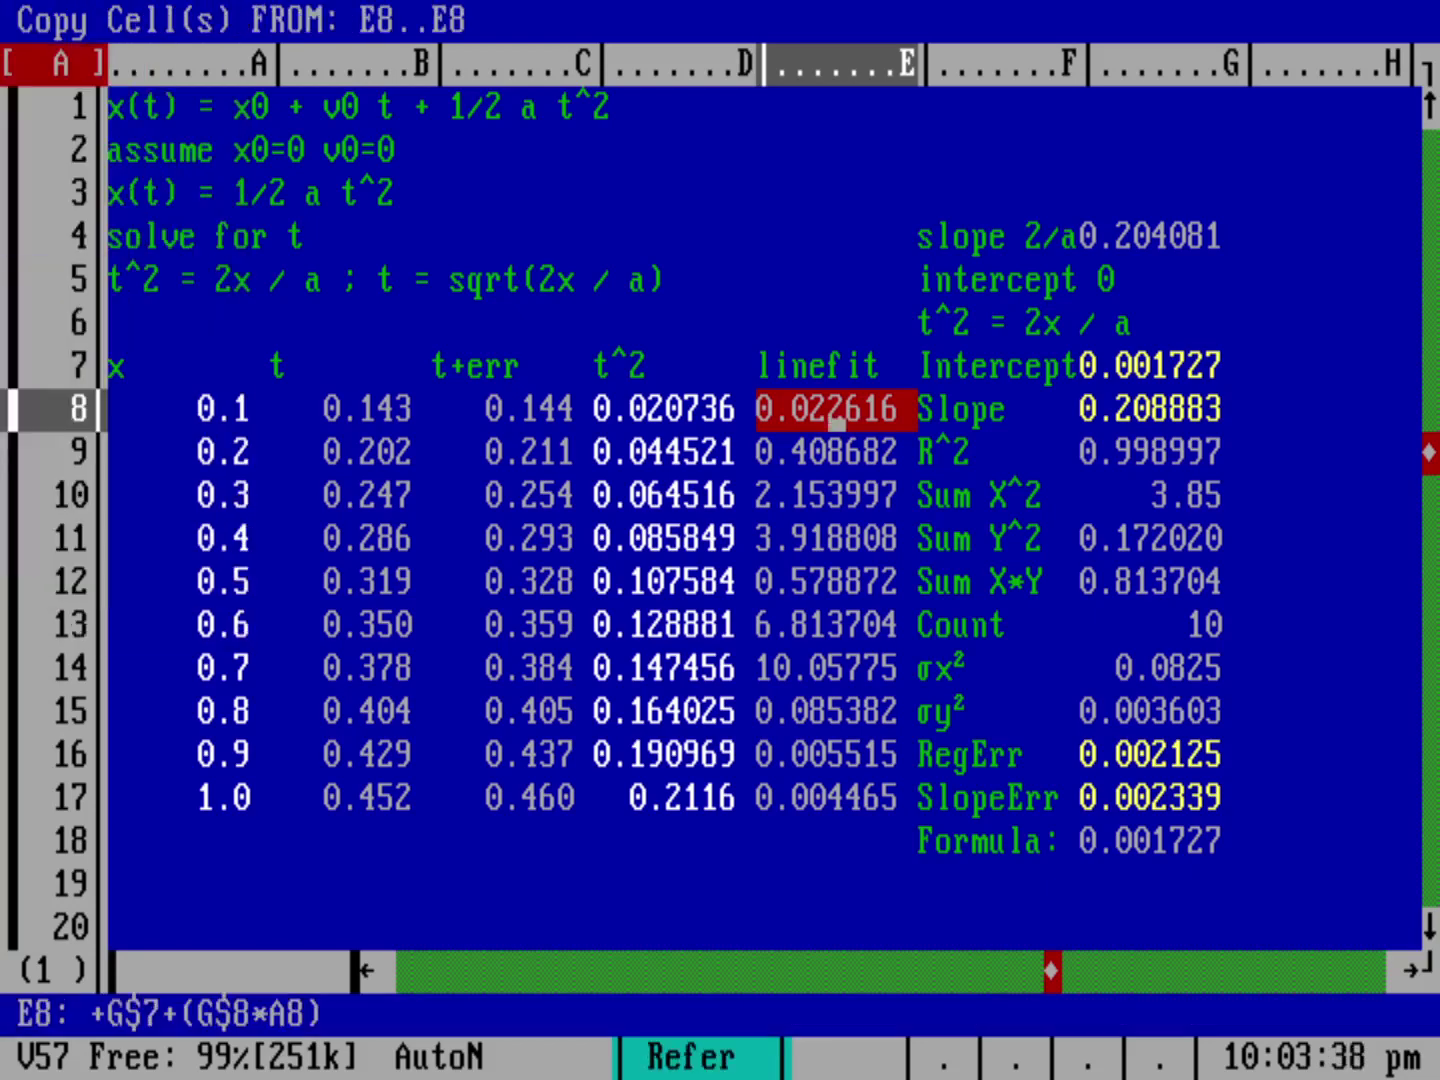
key("Return")
key("Down")
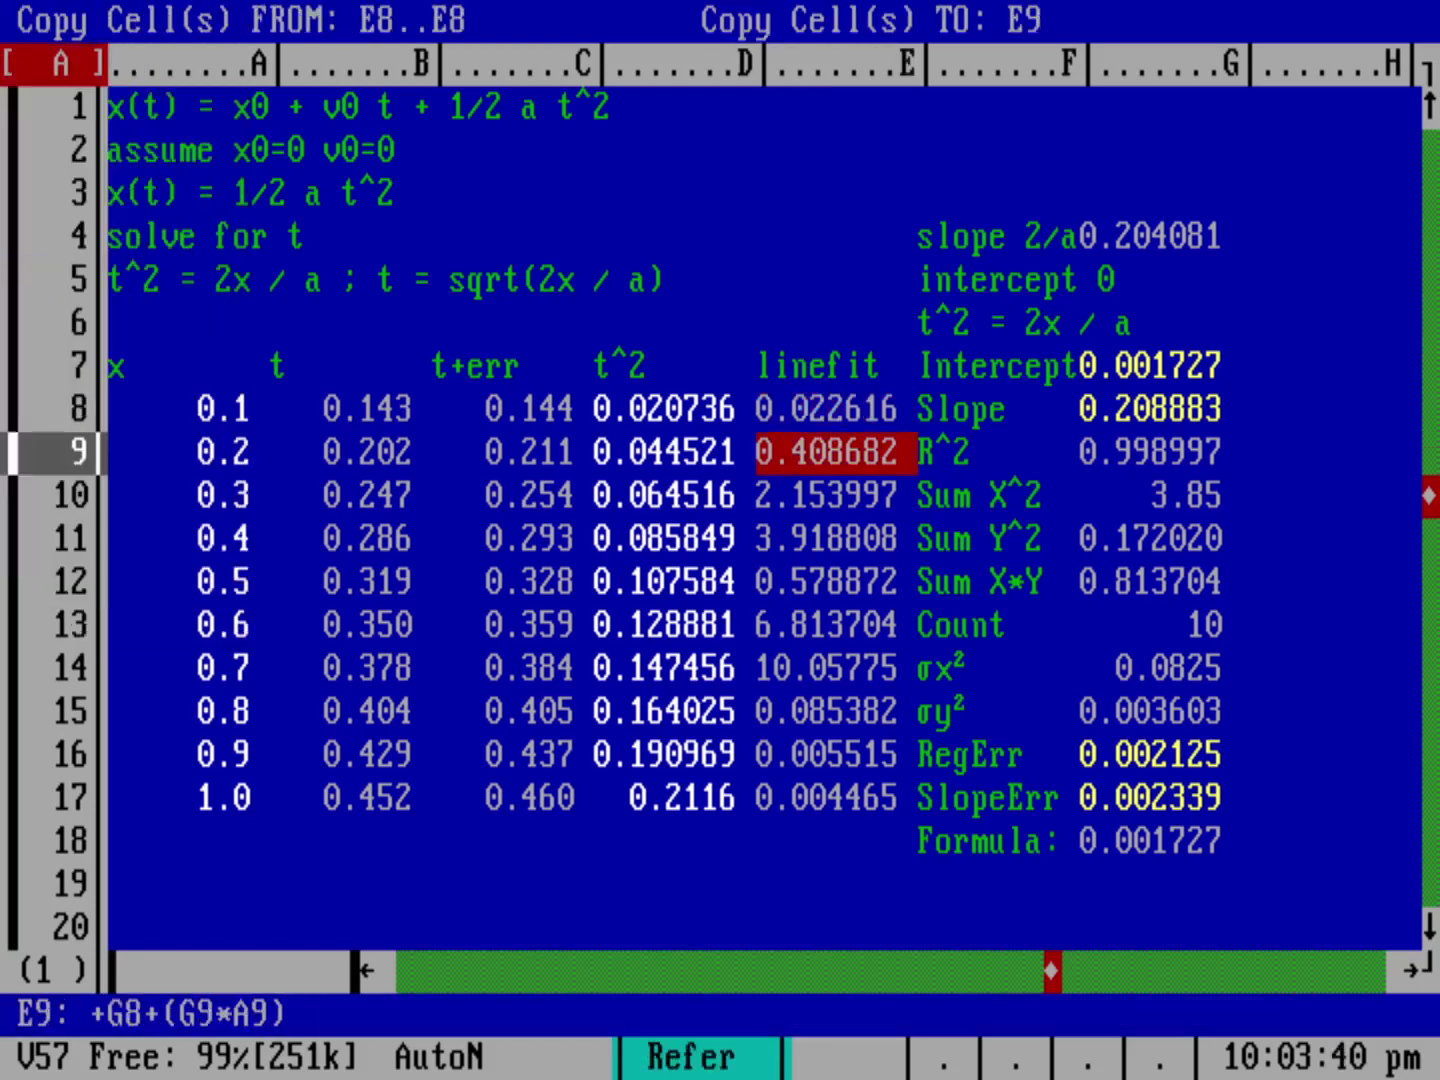
key("period")
key("Down")
key("Down")
key("Down")
key("Down")
key("Down")
key("Down")
key("Down")
key("Down")
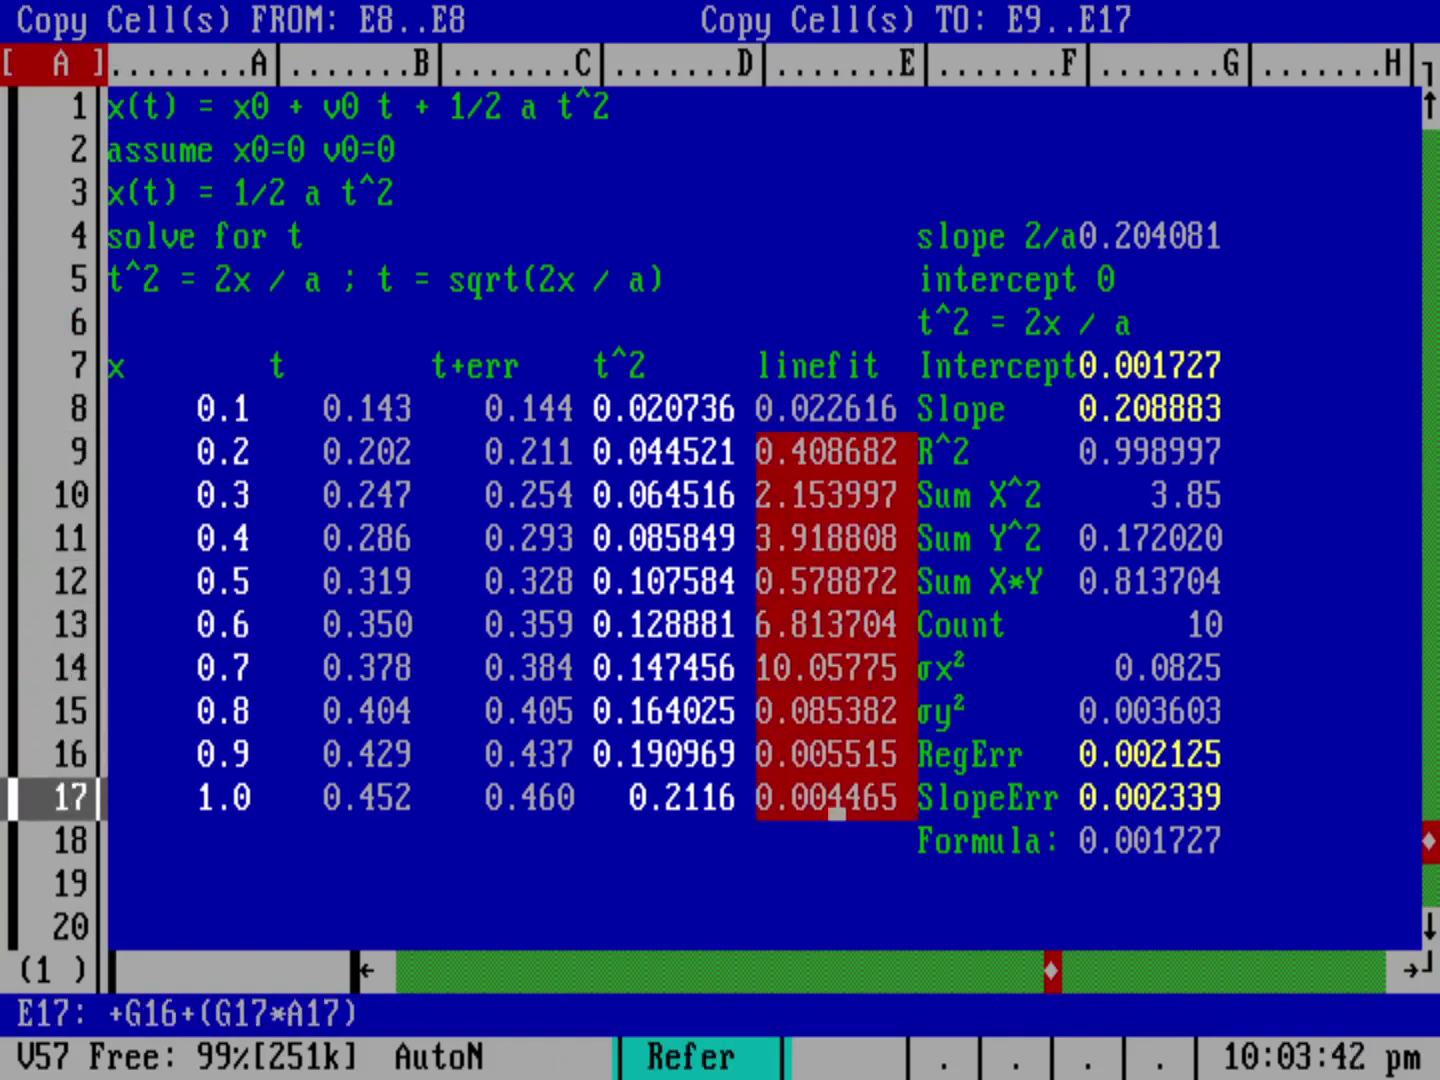
key("Return")
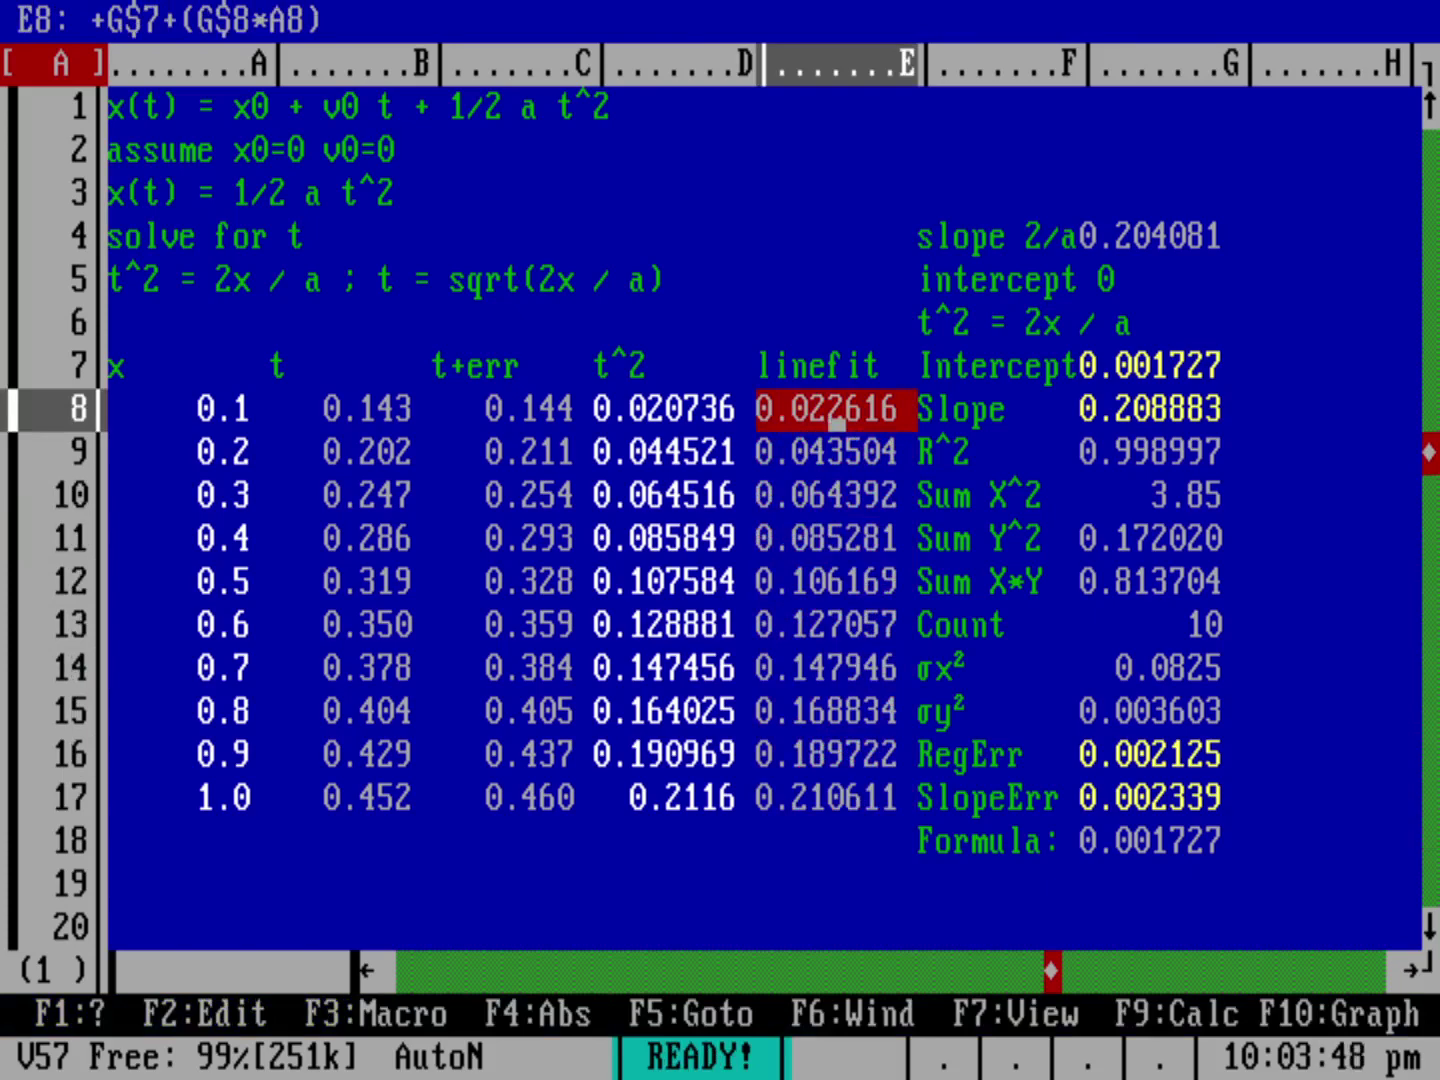
key("Left")
key("Right")
Step: Color the linefit values E8..E17 with a light cyan foreground
key("slash")
key("r")
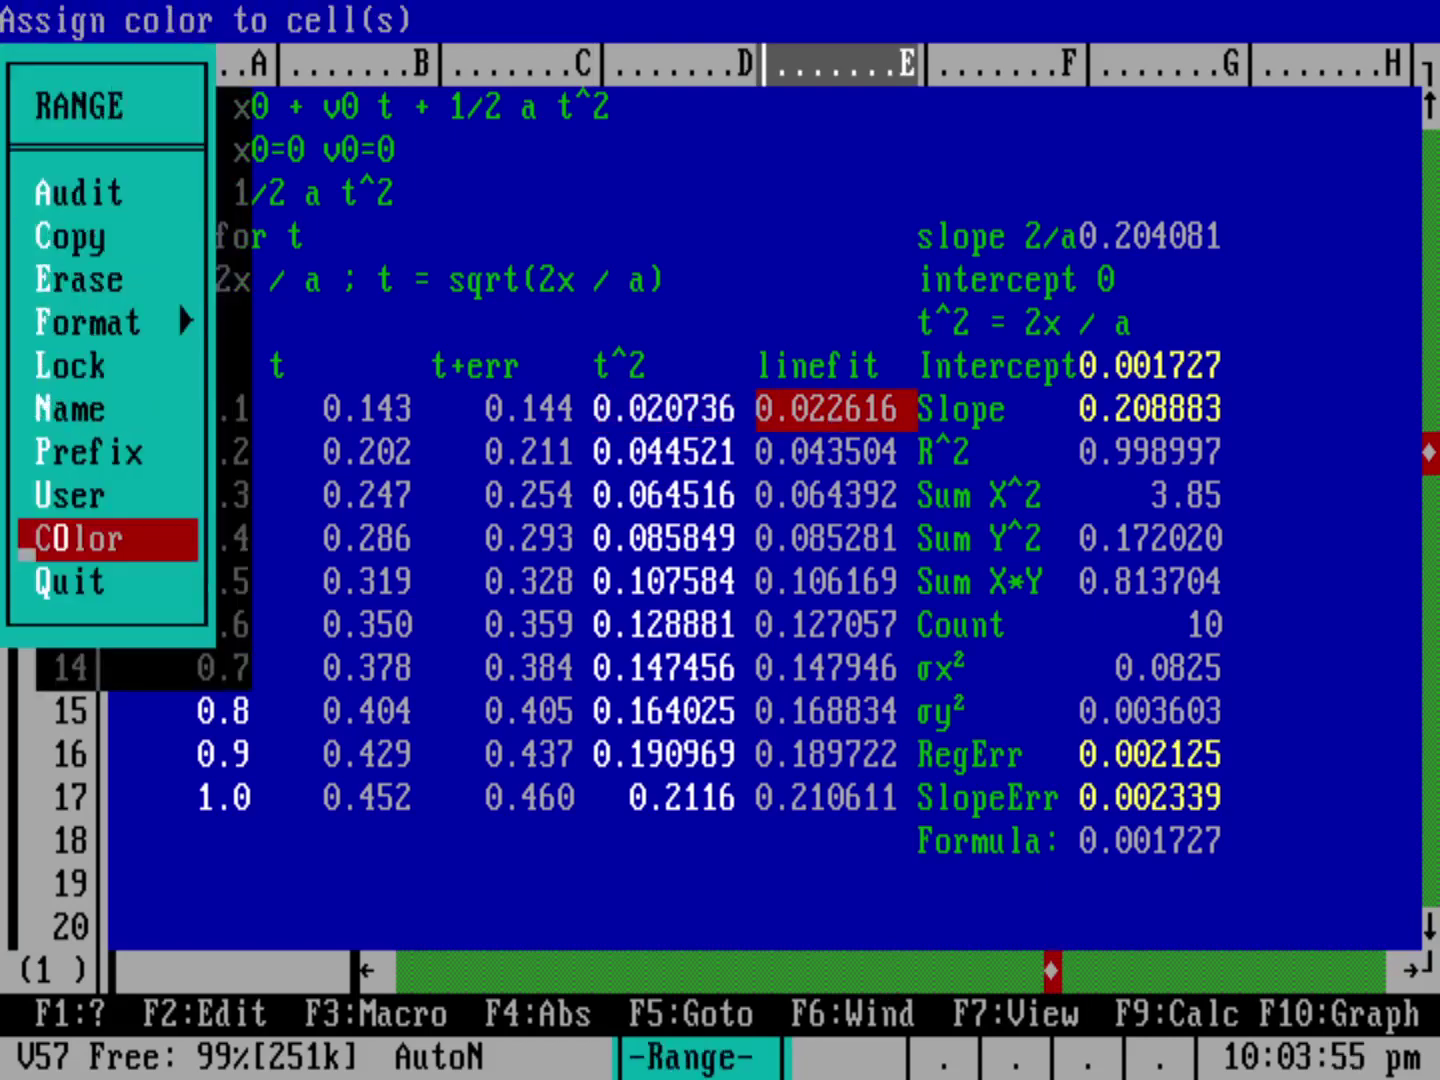
key("o")
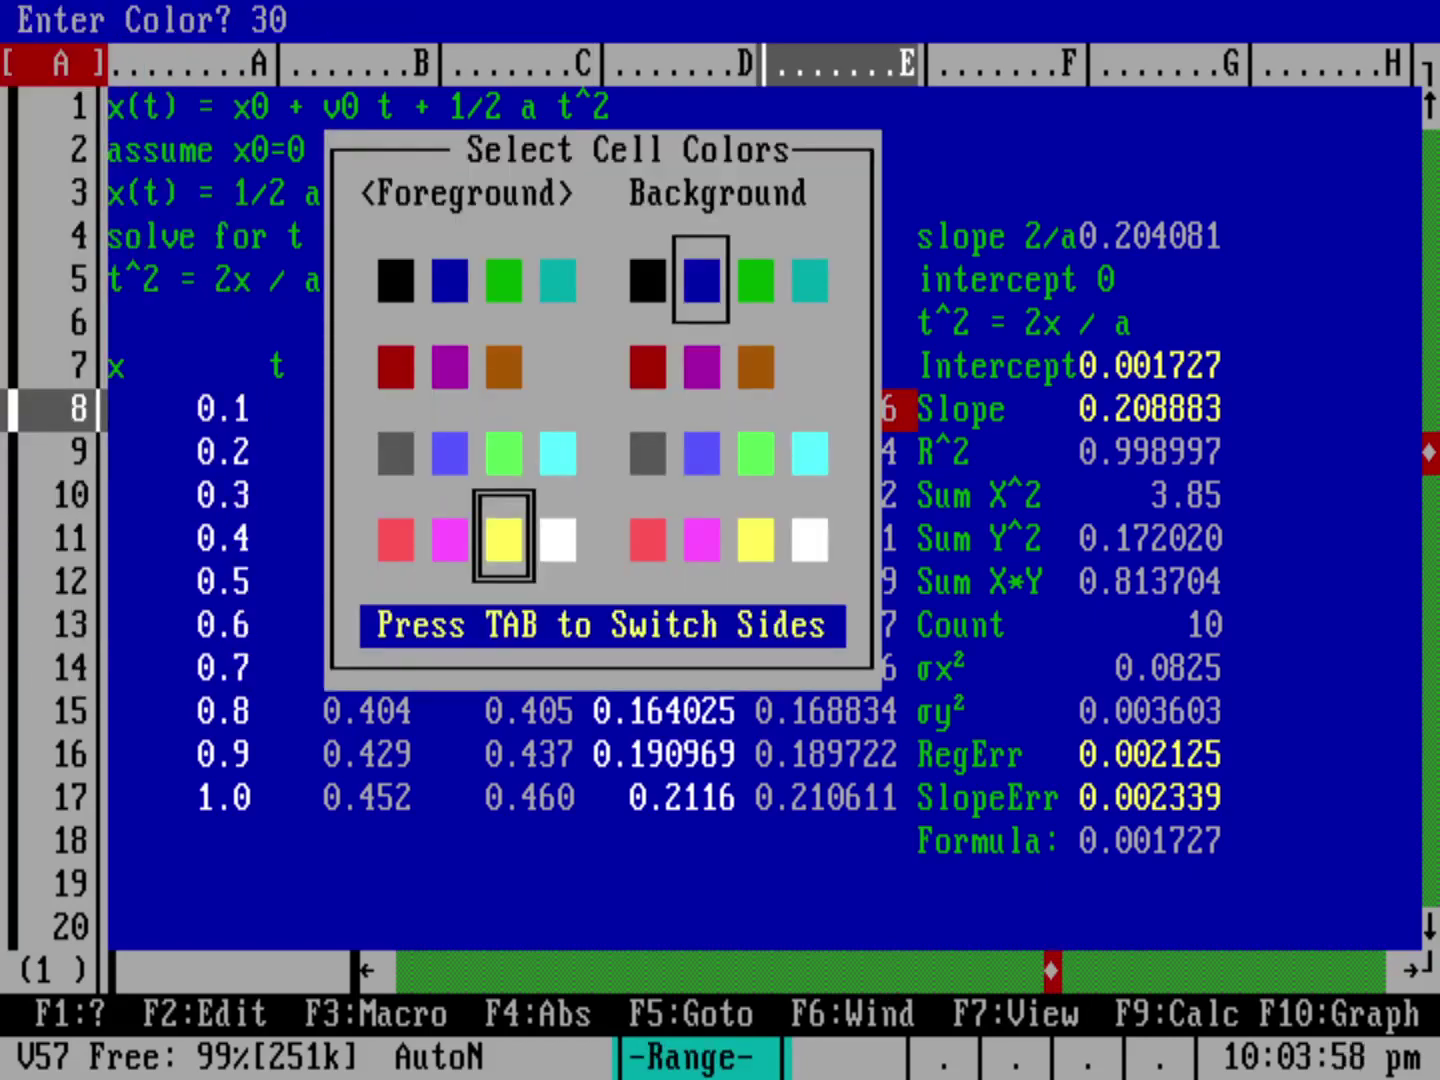
key("Up")
key("Right")
key("Return")
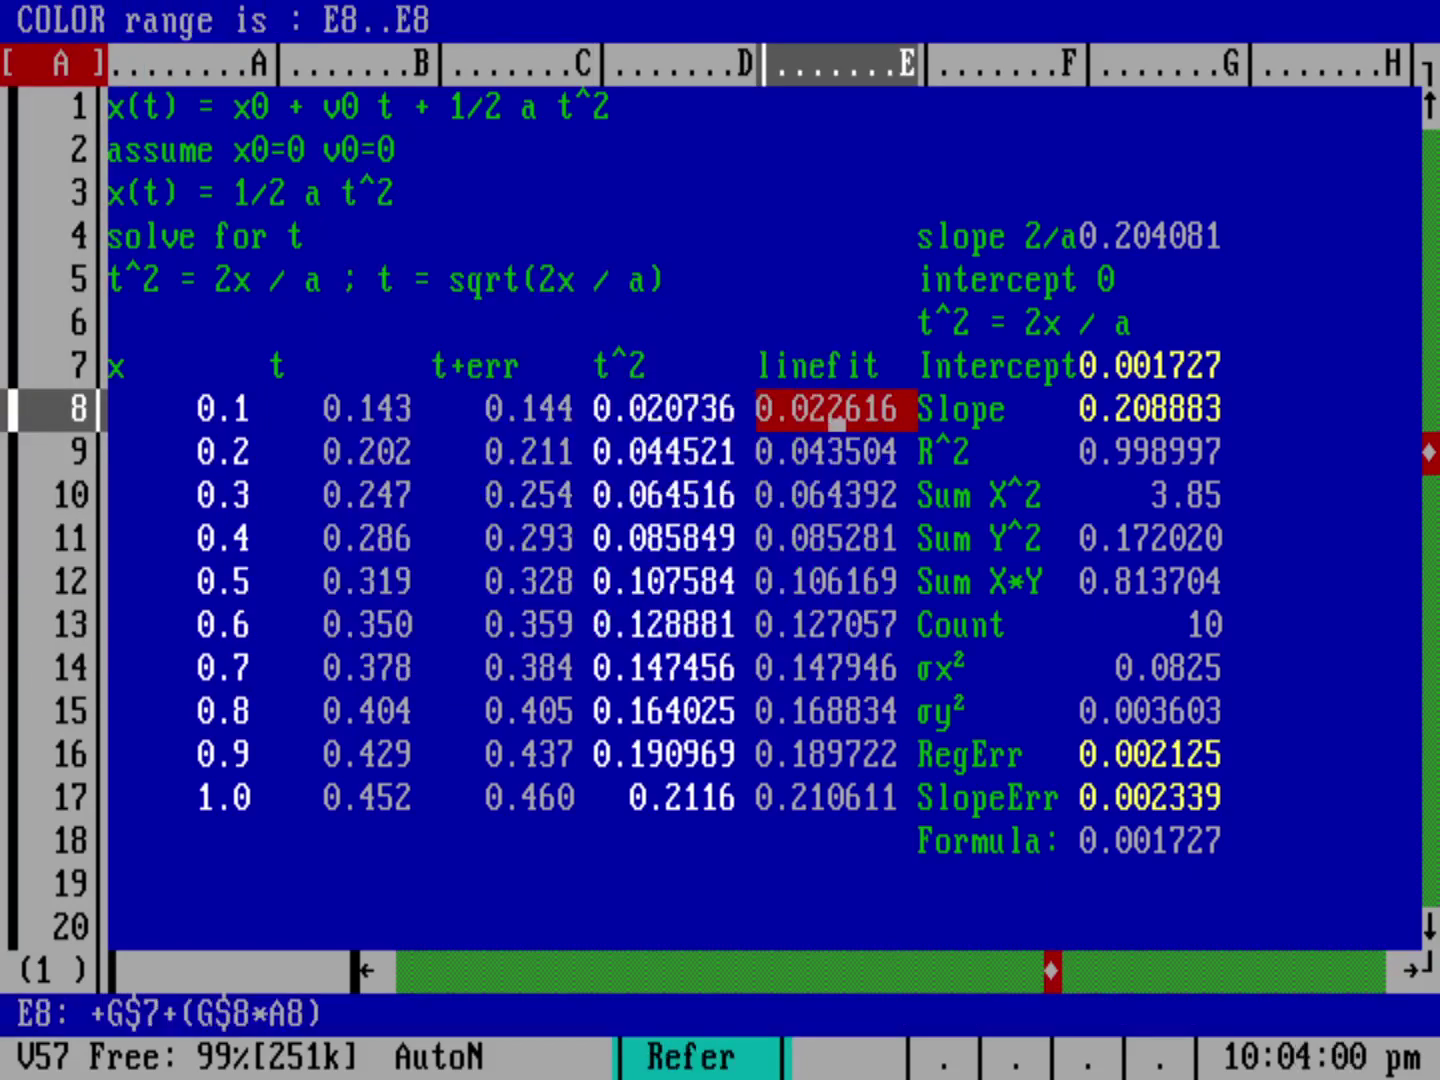
key("Down")
key("Down")
key("Down")
key("Down")
key("Down")
key("Down")
key("Down")
key("Down")
key("Down")
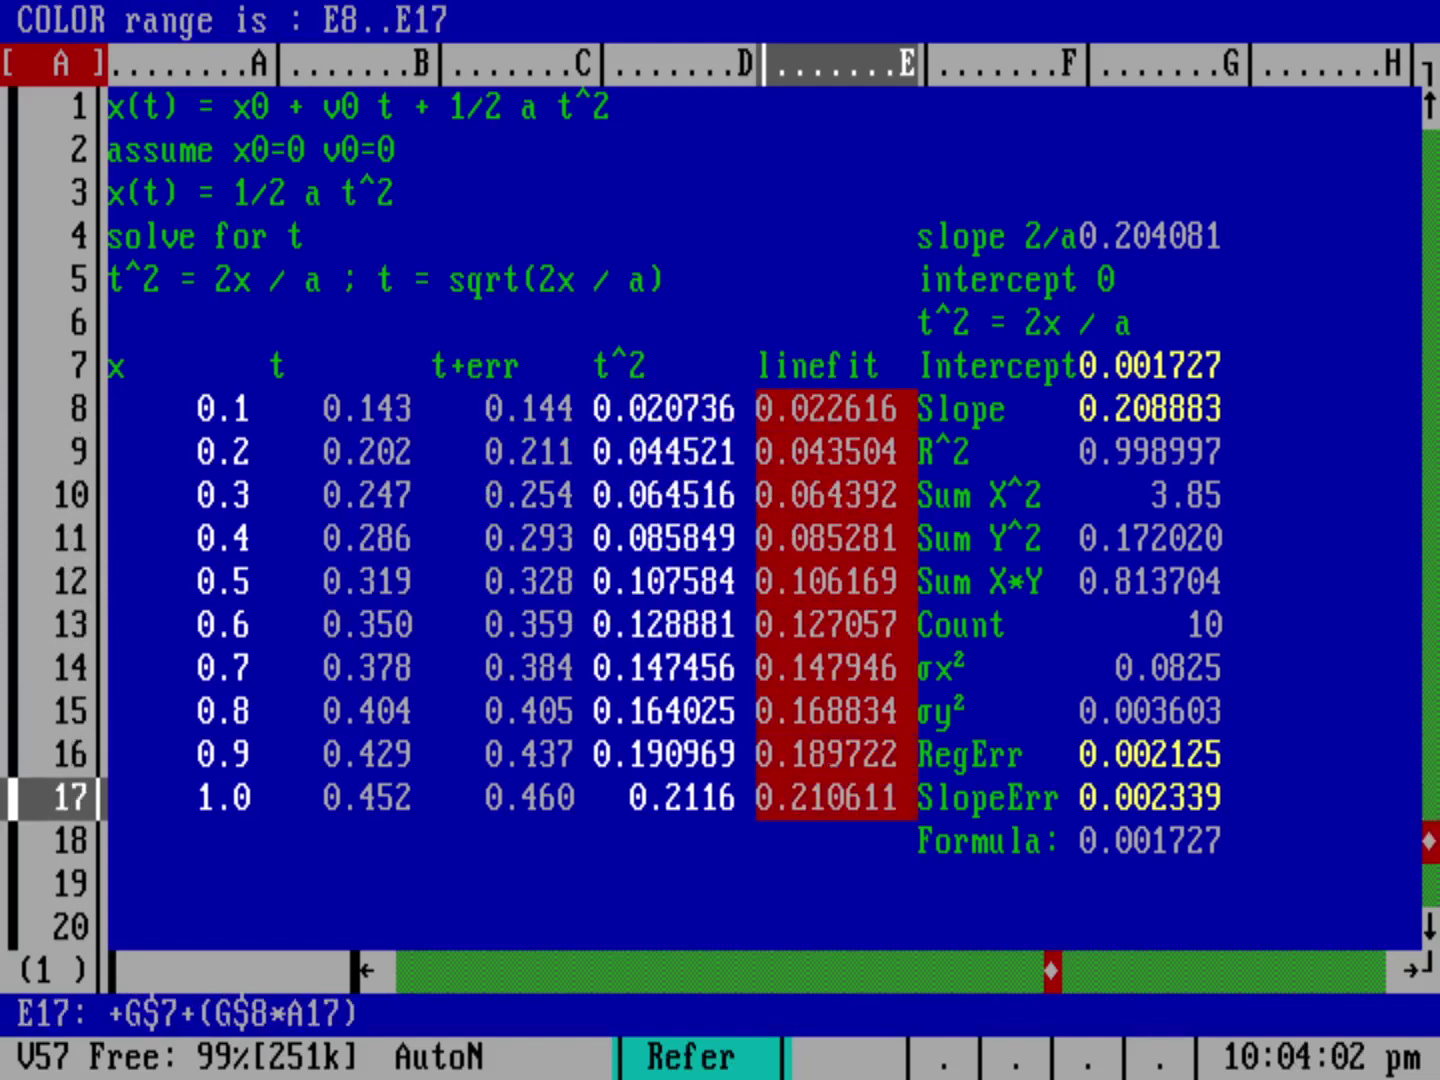
key("Return")
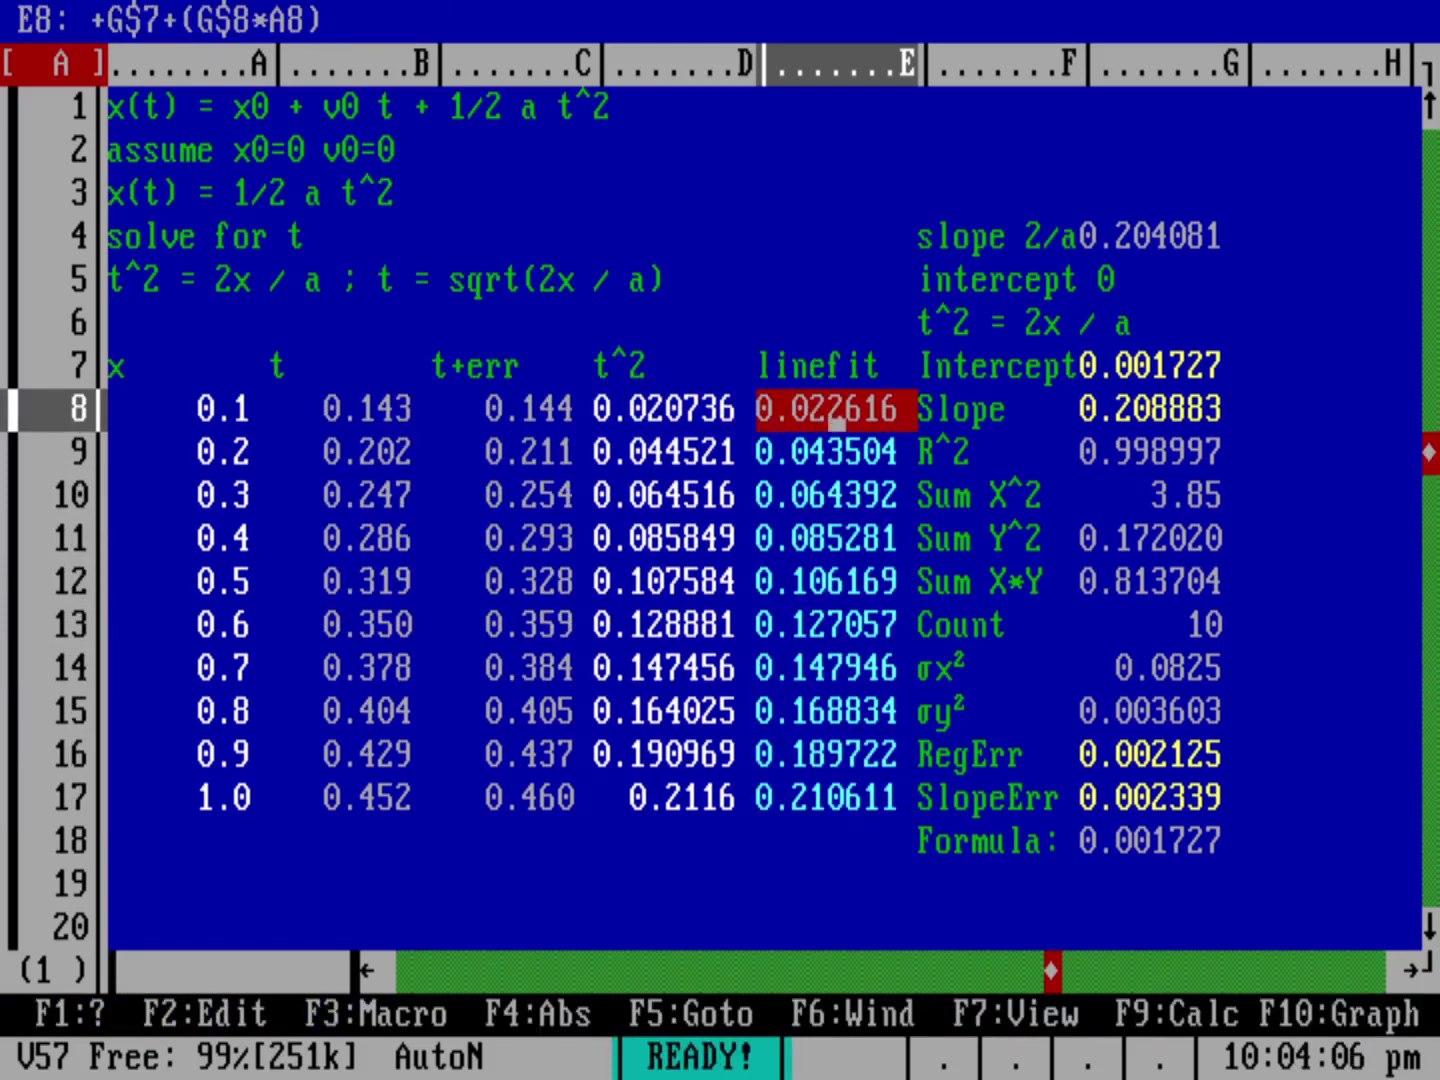
Step: Set chart series B to the linefit range E8..E17
key("slash")
key("g")
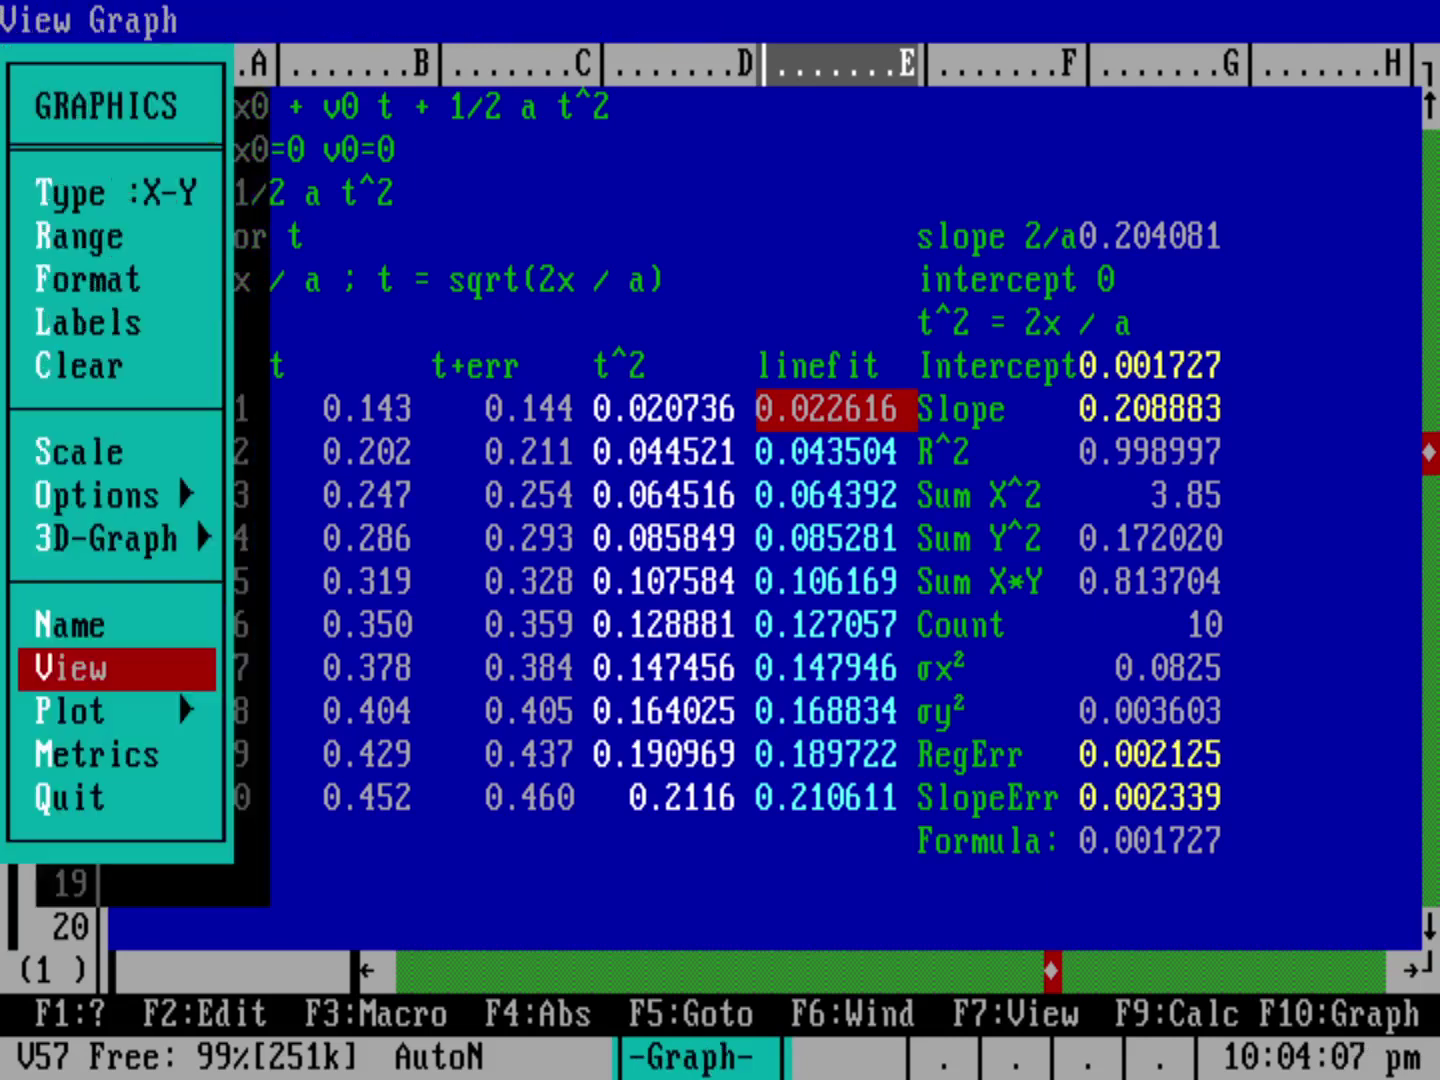
key("r")
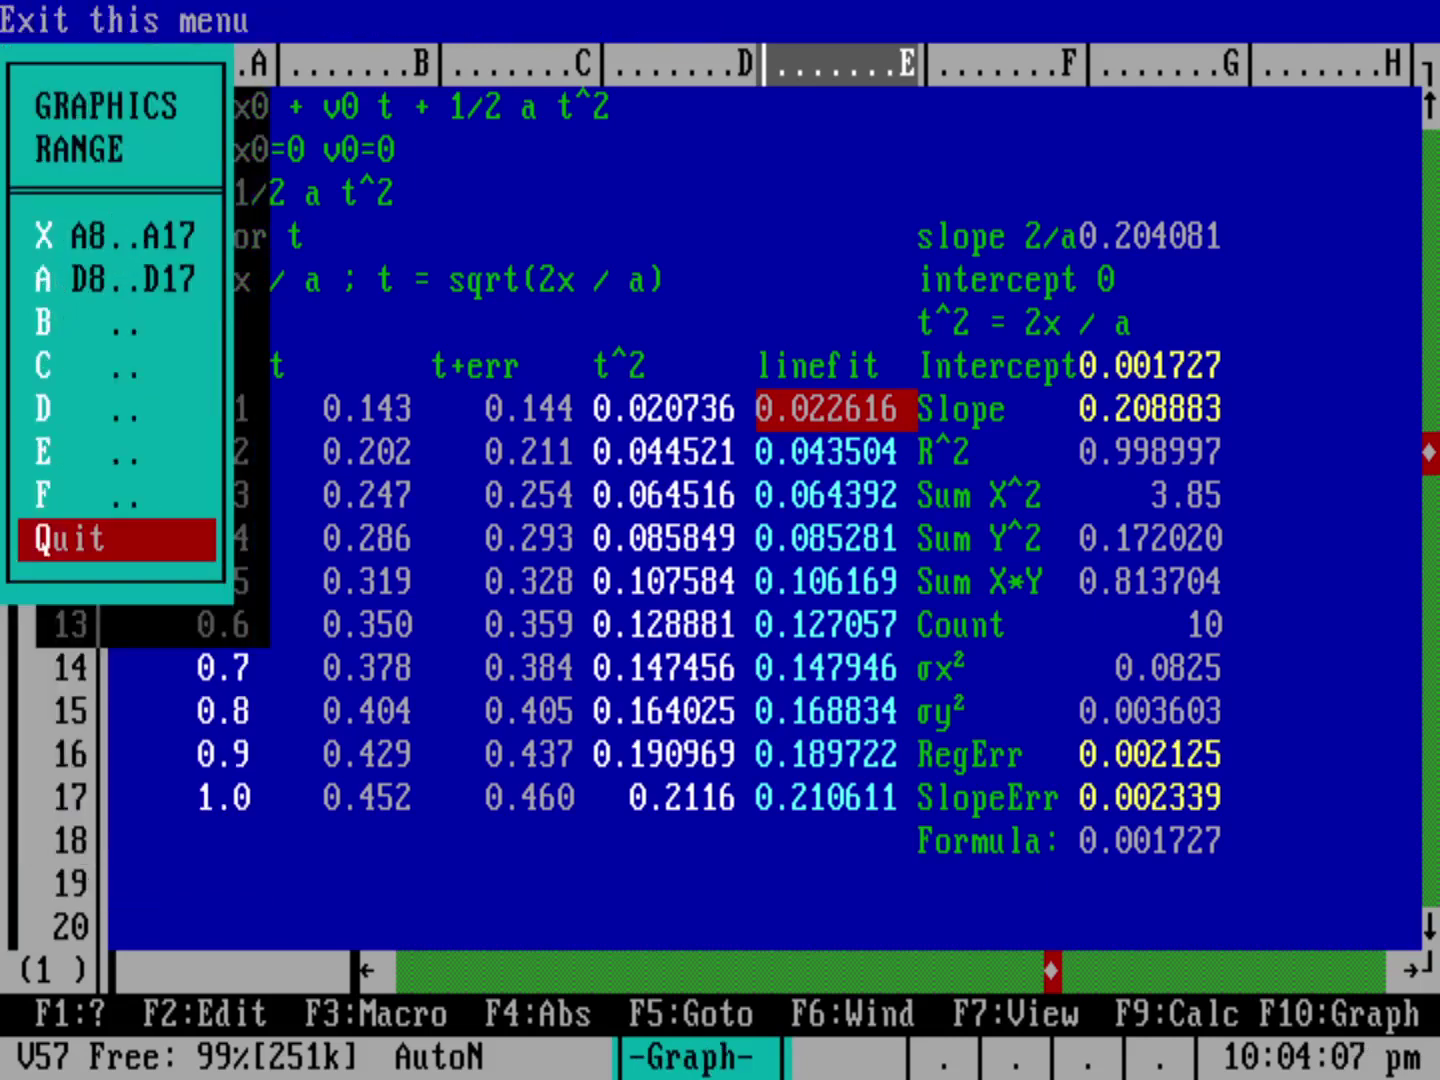
key("b")
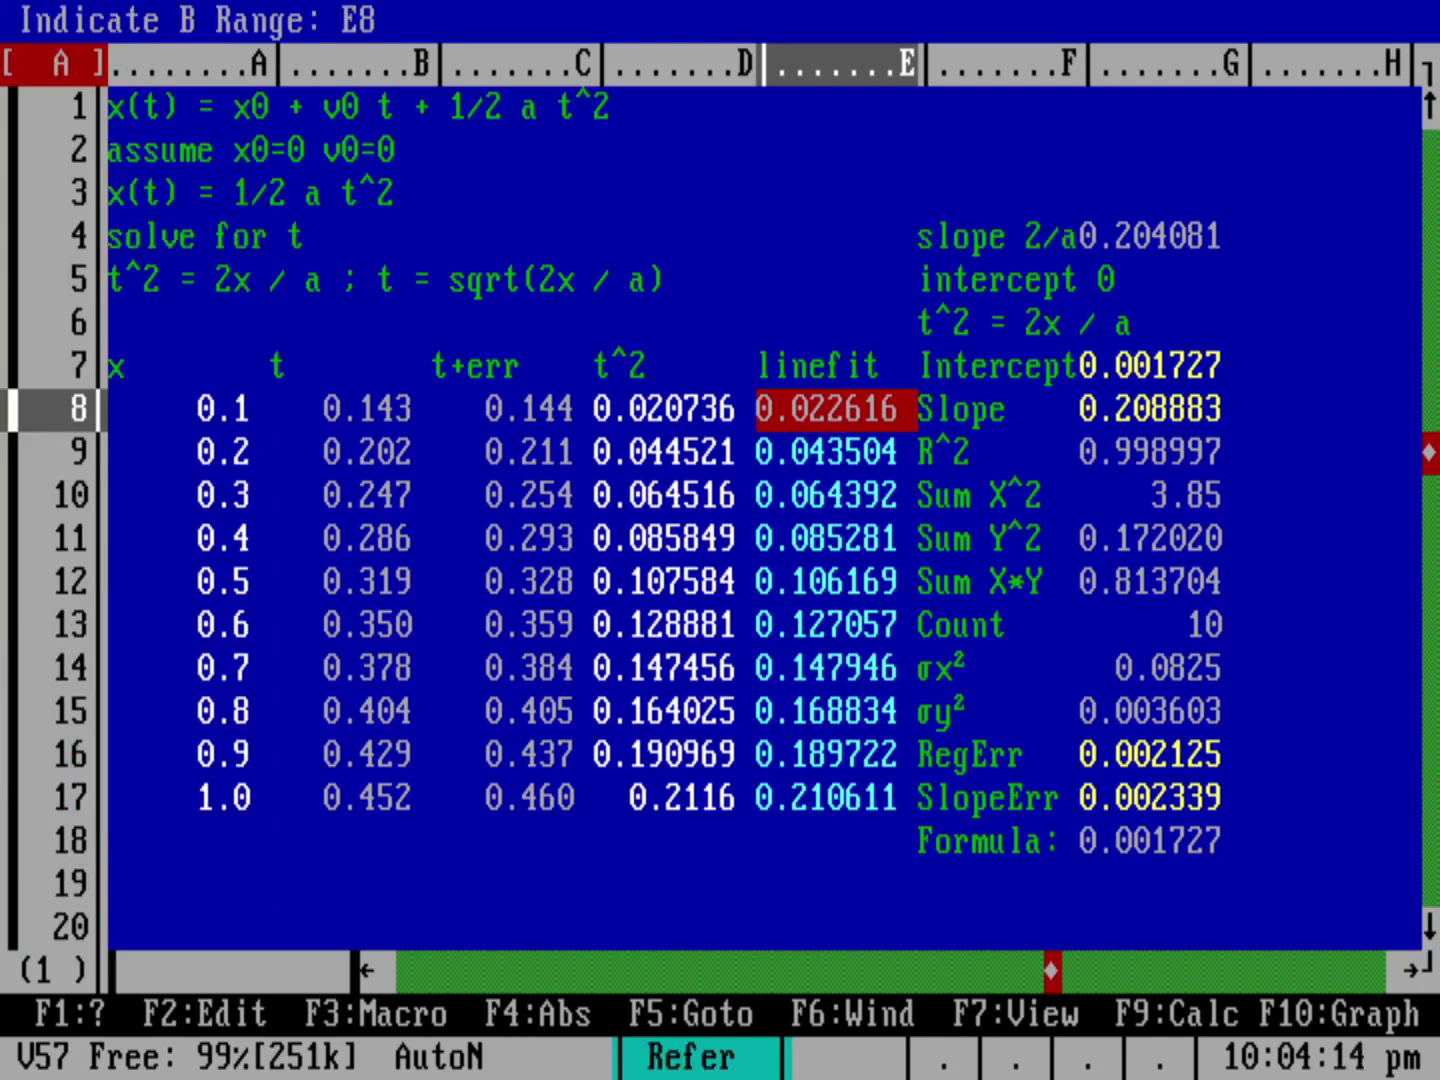
key("period")
key("Down")
key("Down")
key("Down")
key("Down")
key("Down")
key("Down")
key("Down")
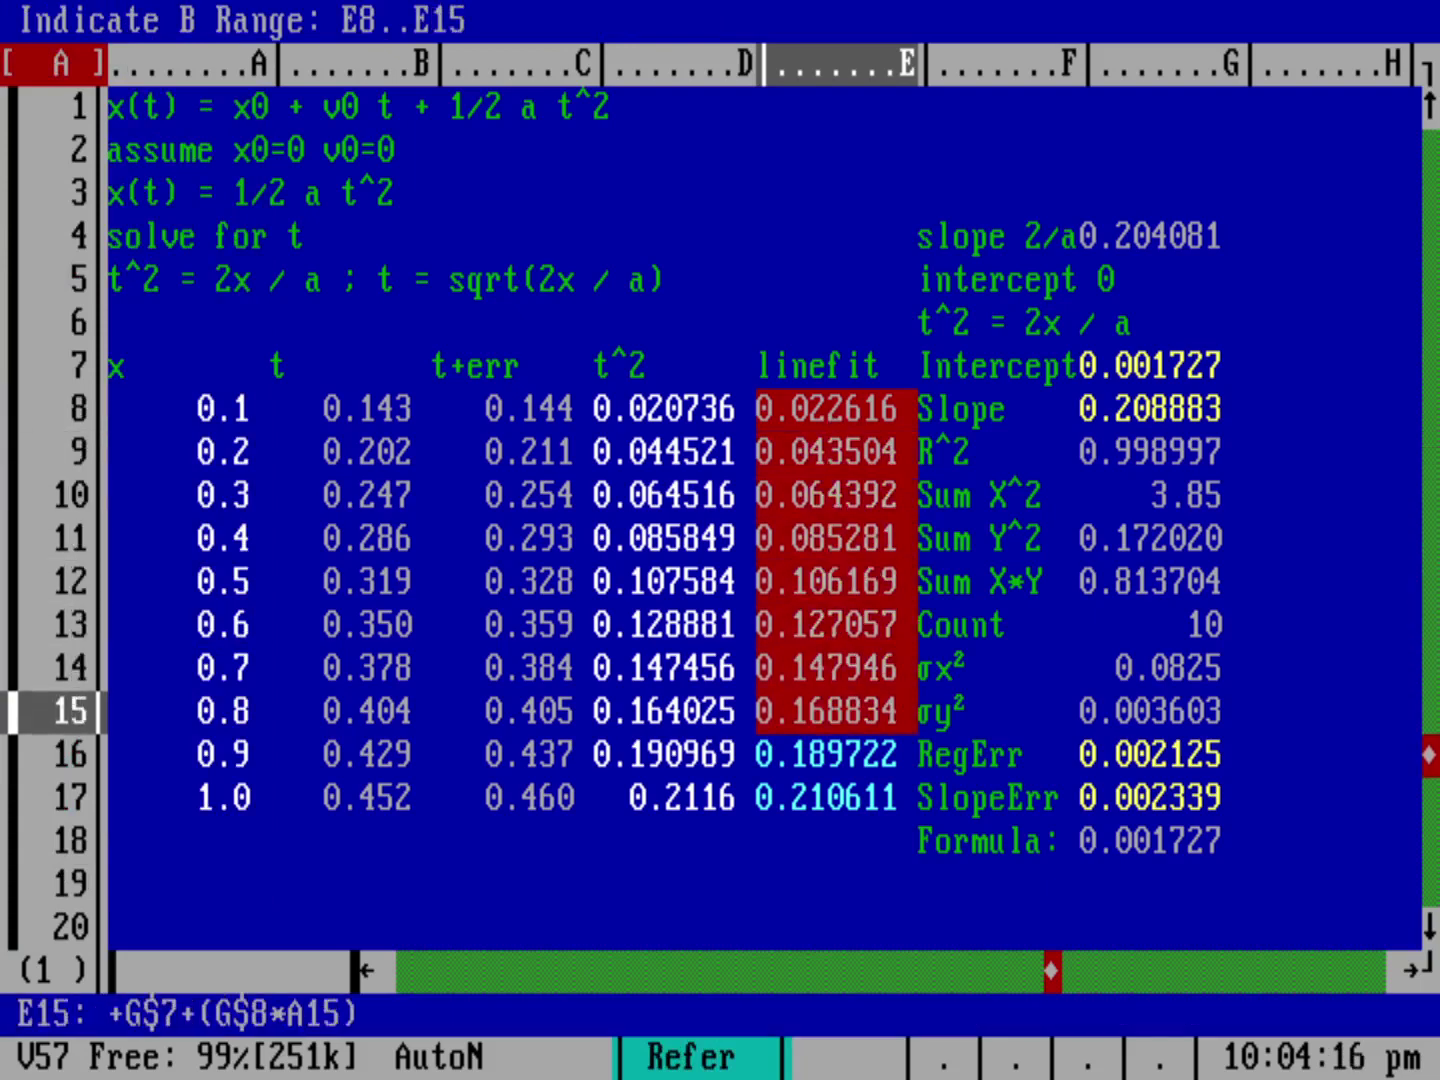
key("Down")
key("Down")
key("Return")
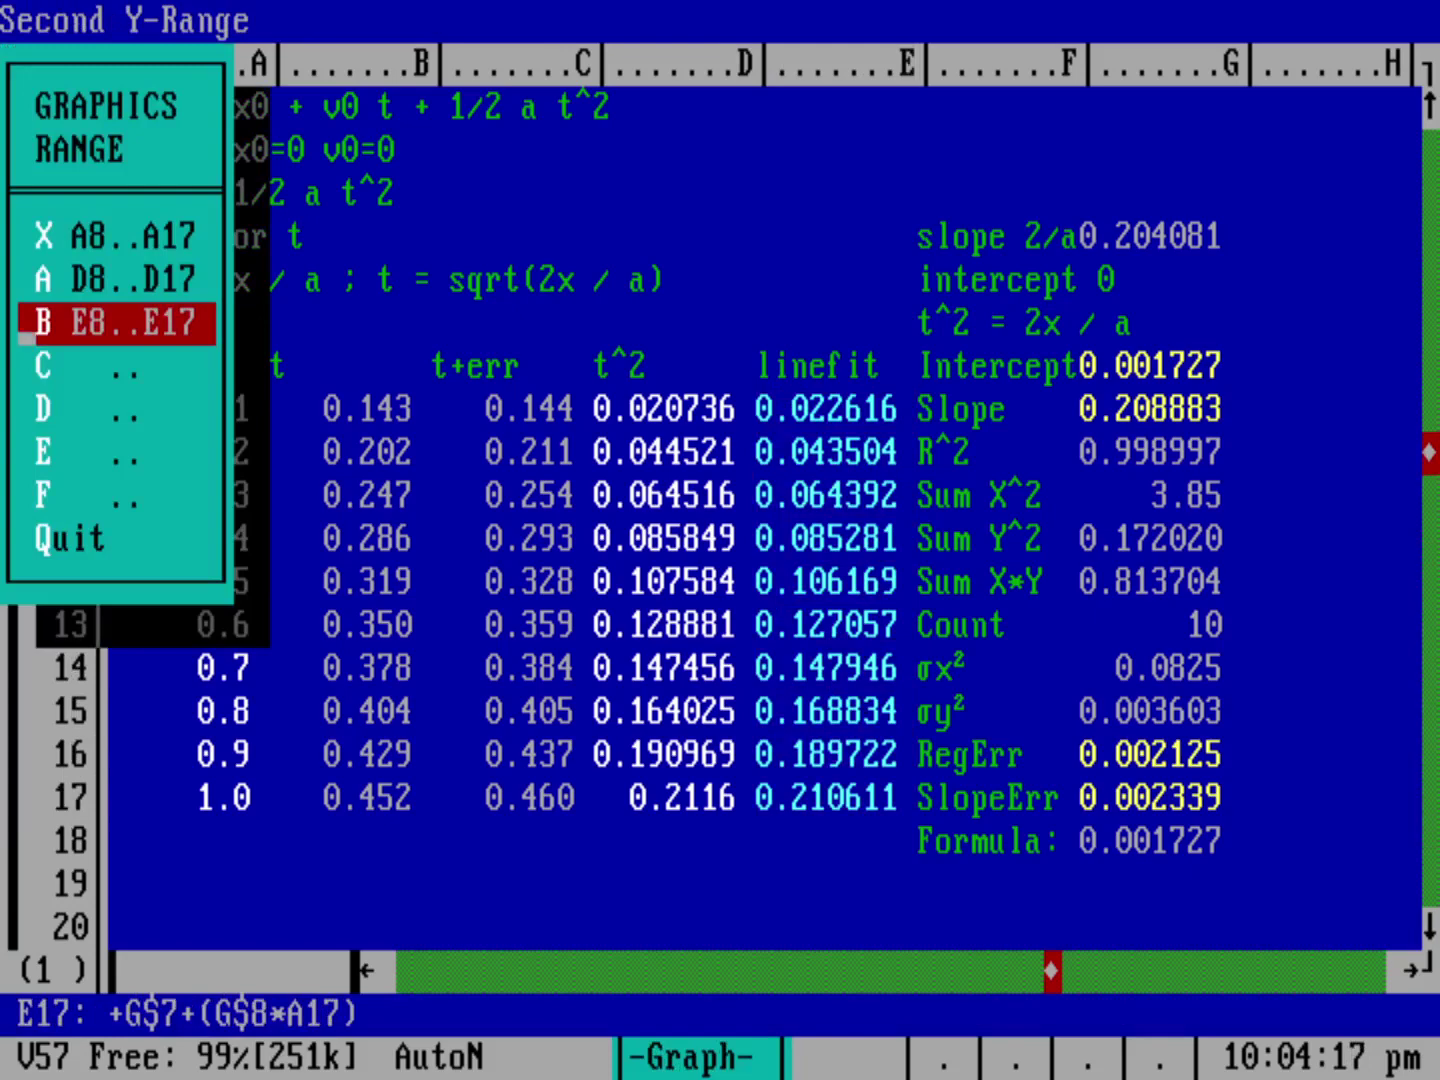
key("Escape")
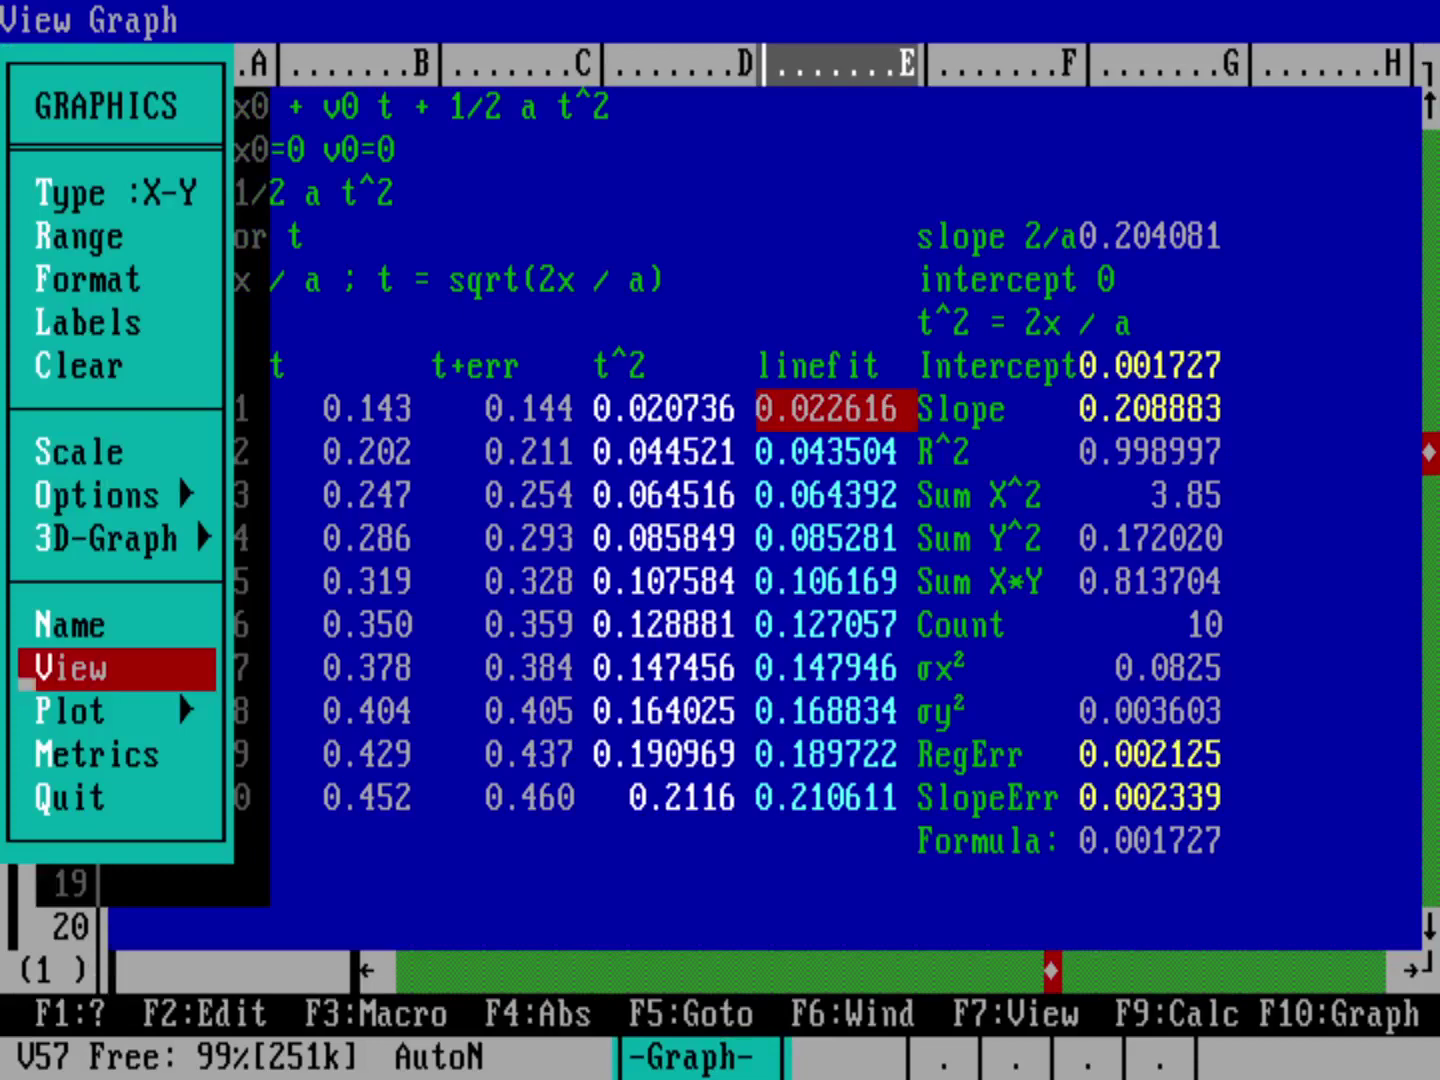
Step: Format series A as symbols only and series B as lines only
key("f")
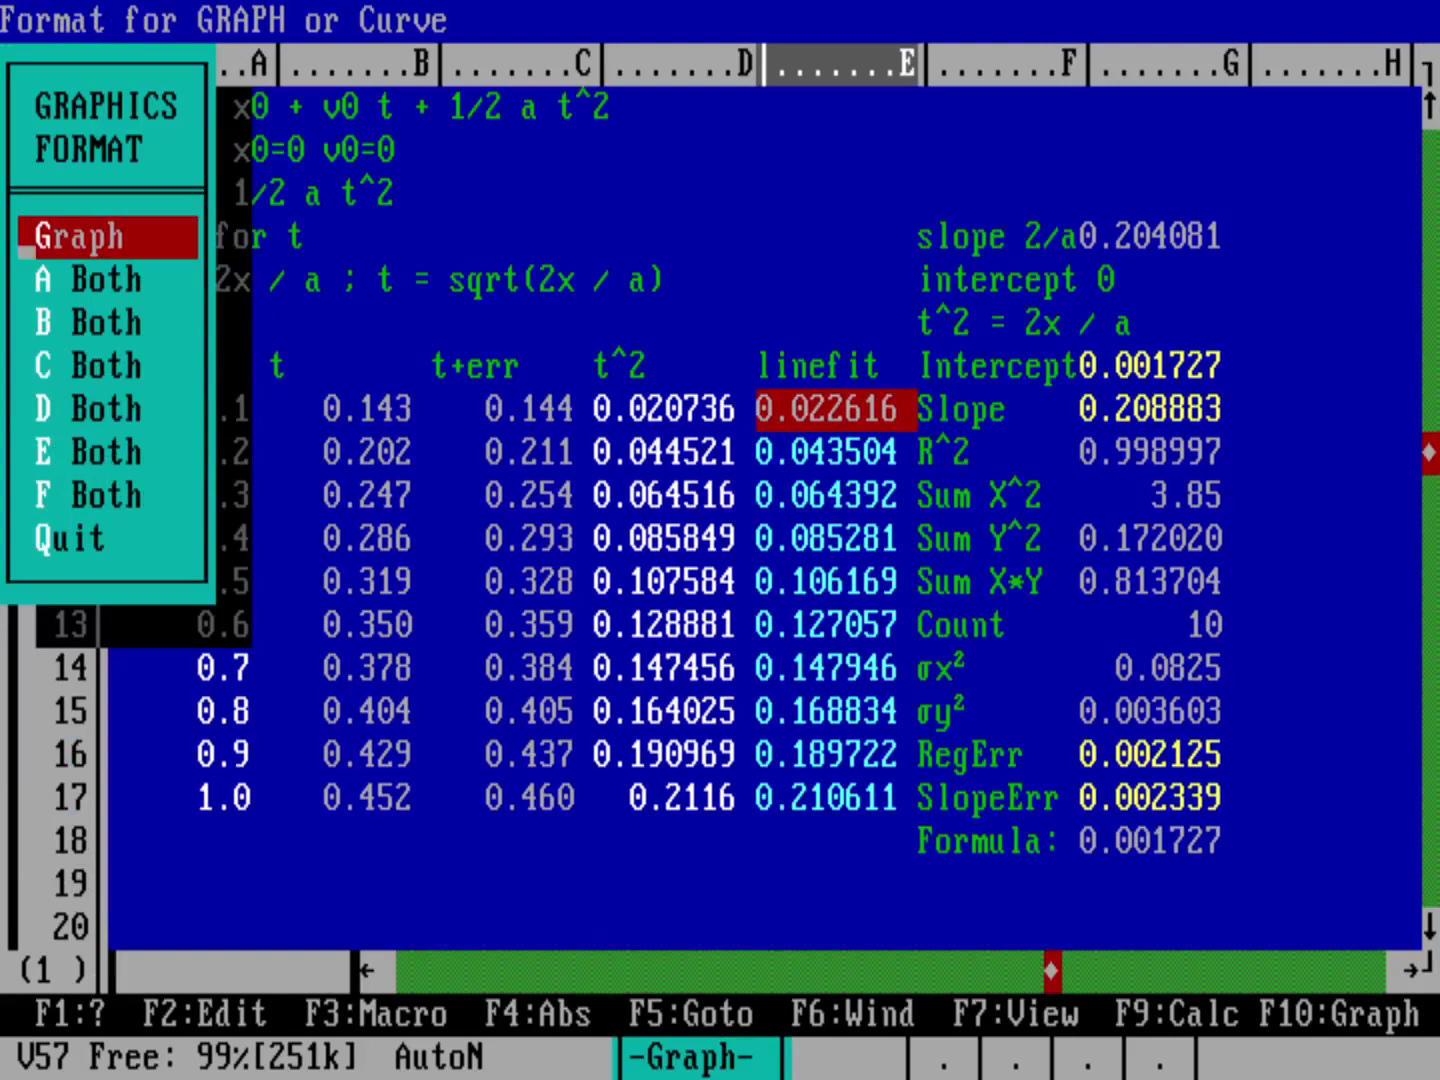
key("Down")
key("Return")
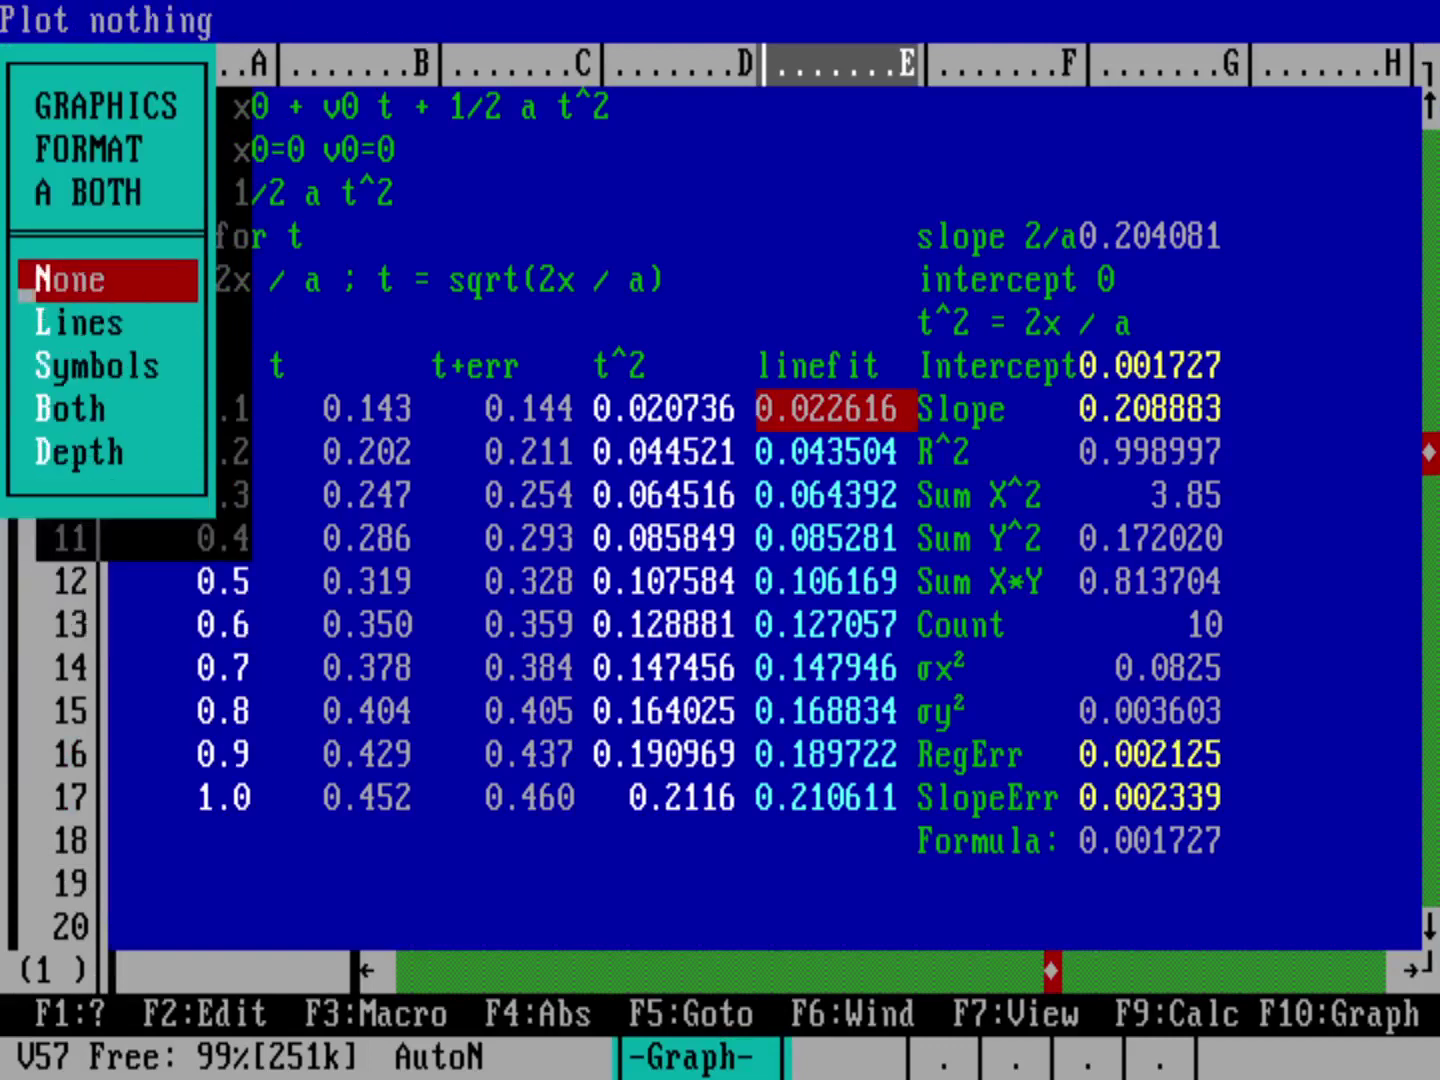
key("Down")
key("Down")
key("Return")
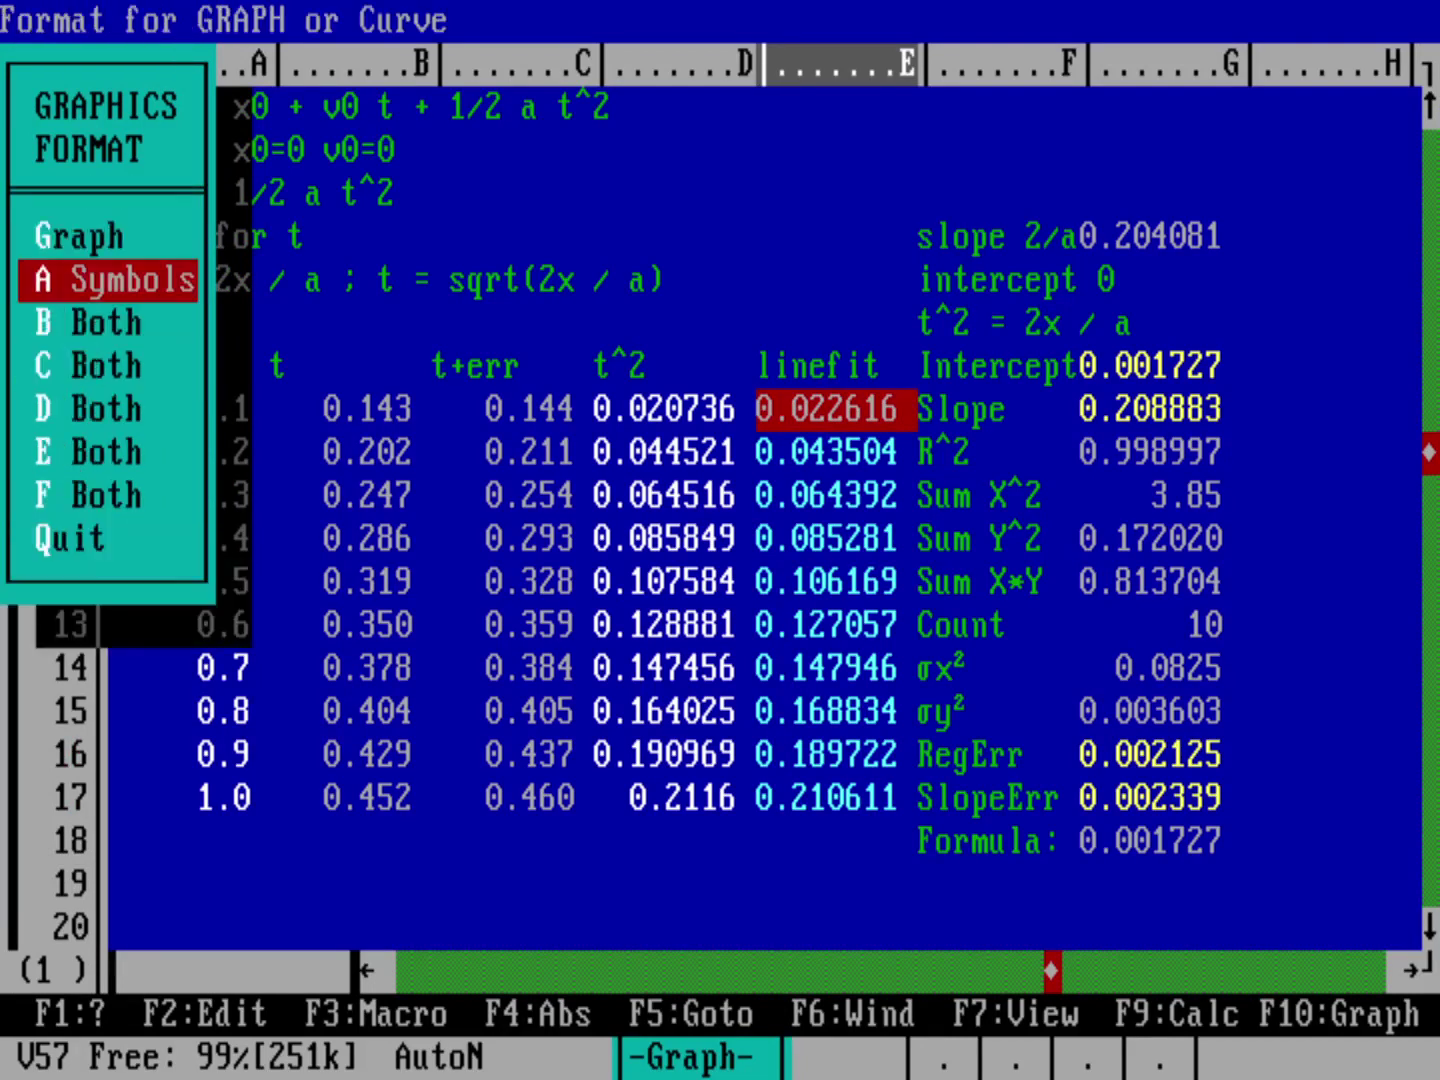
key("Down")
key("Return")
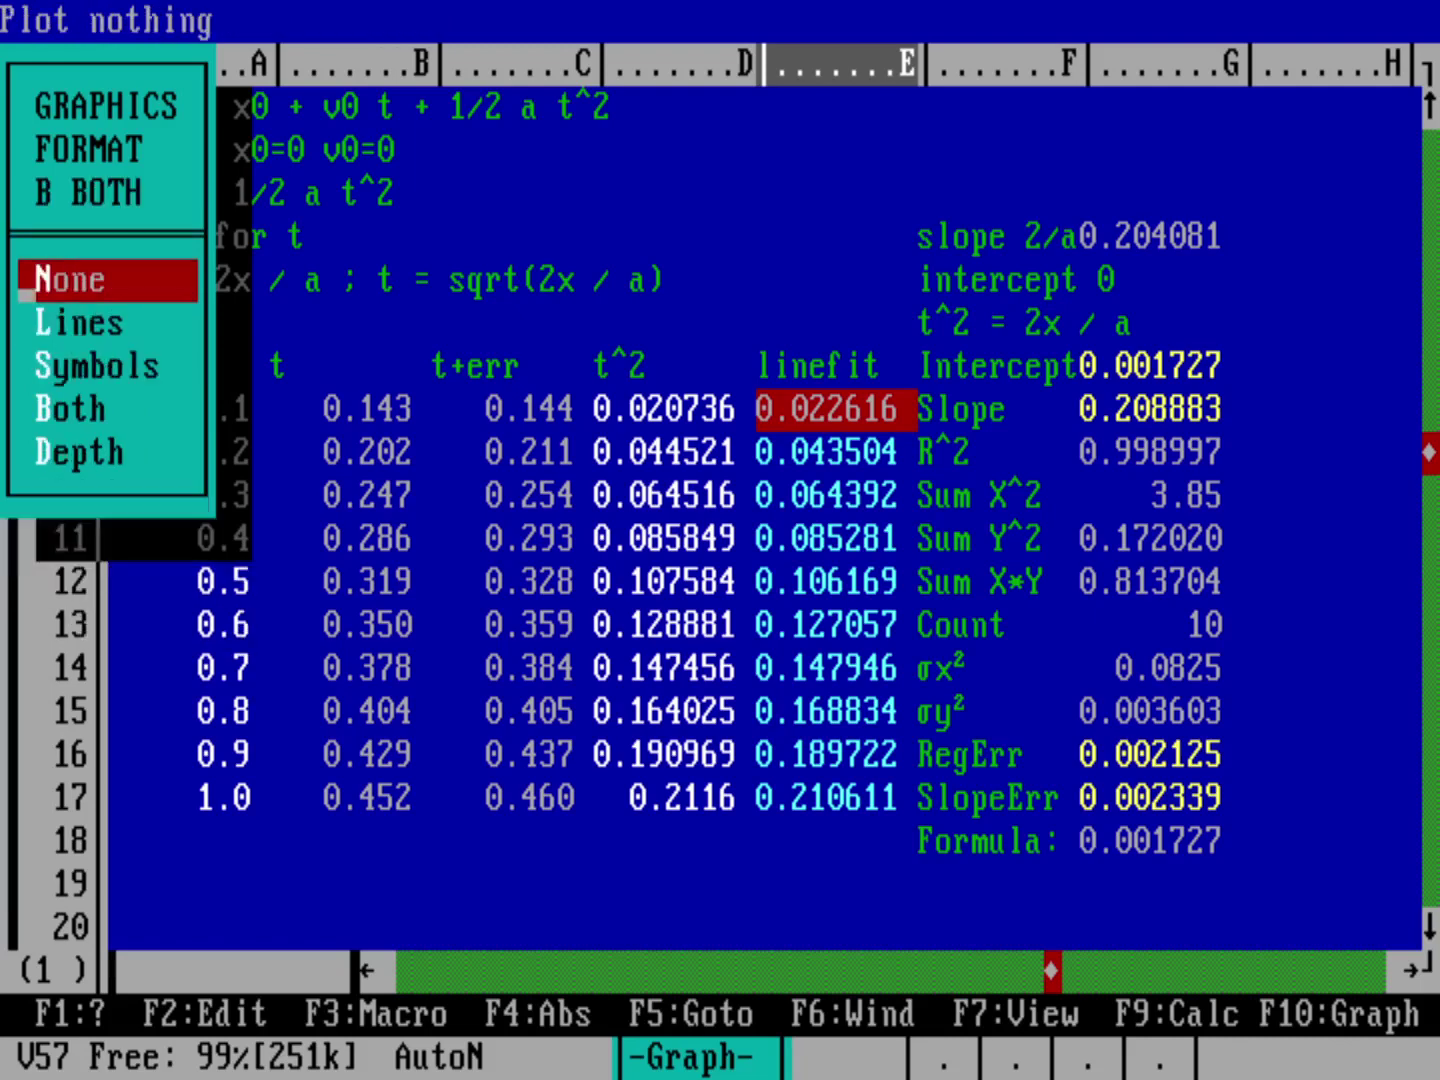
key("Down")
key("Return")
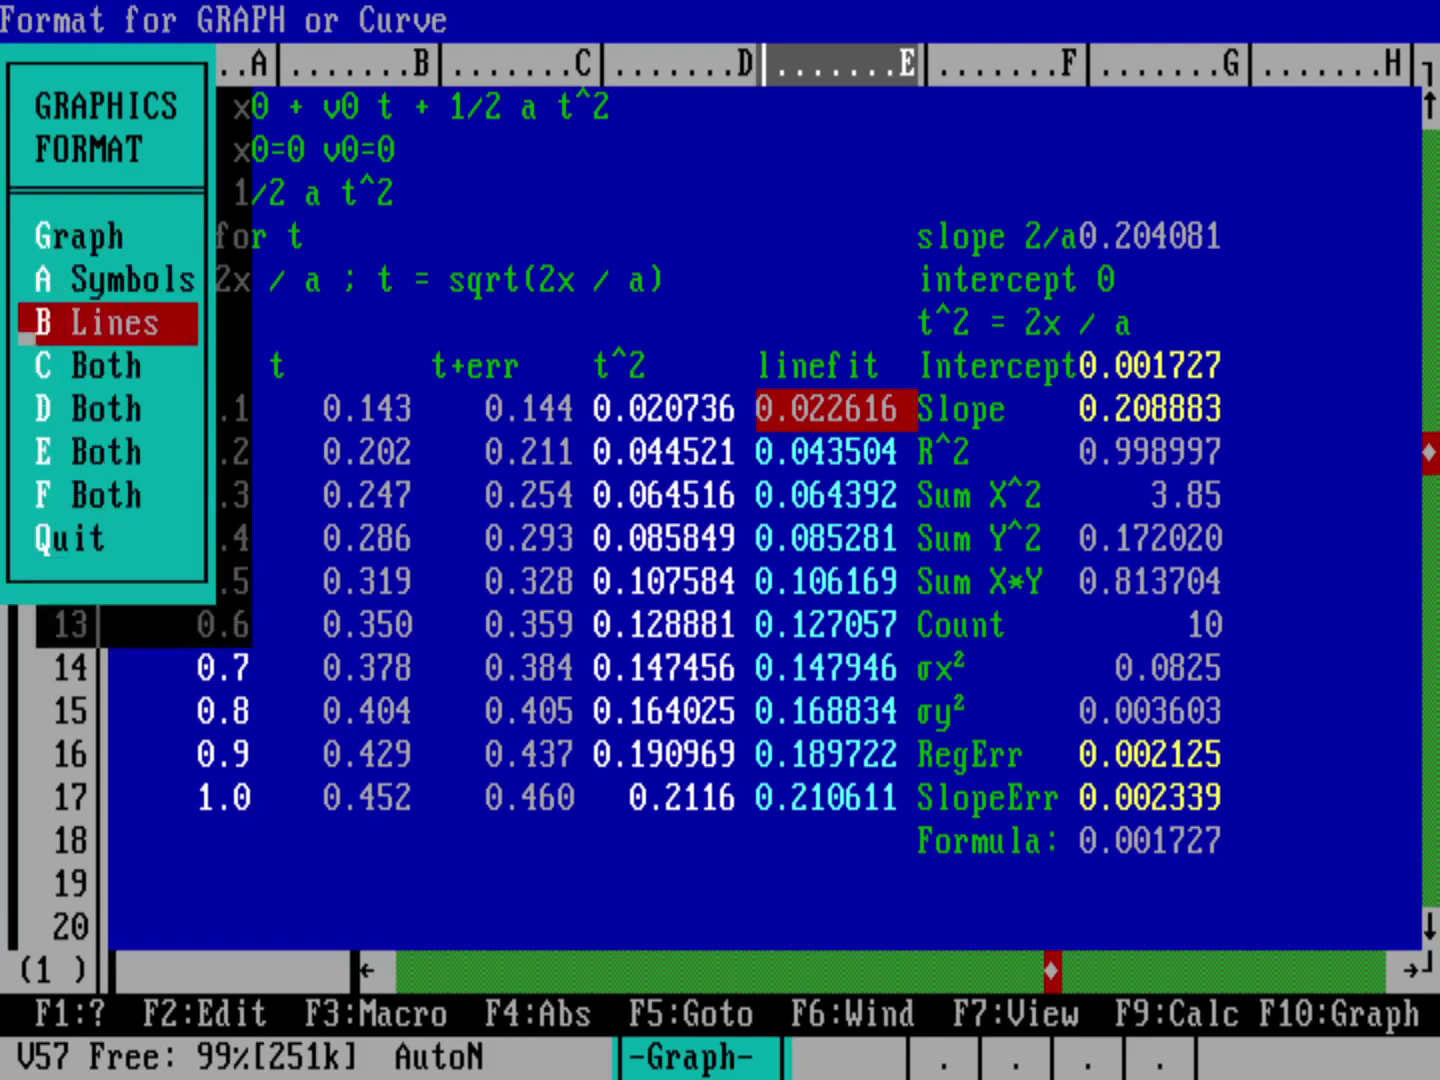
key("Escape")
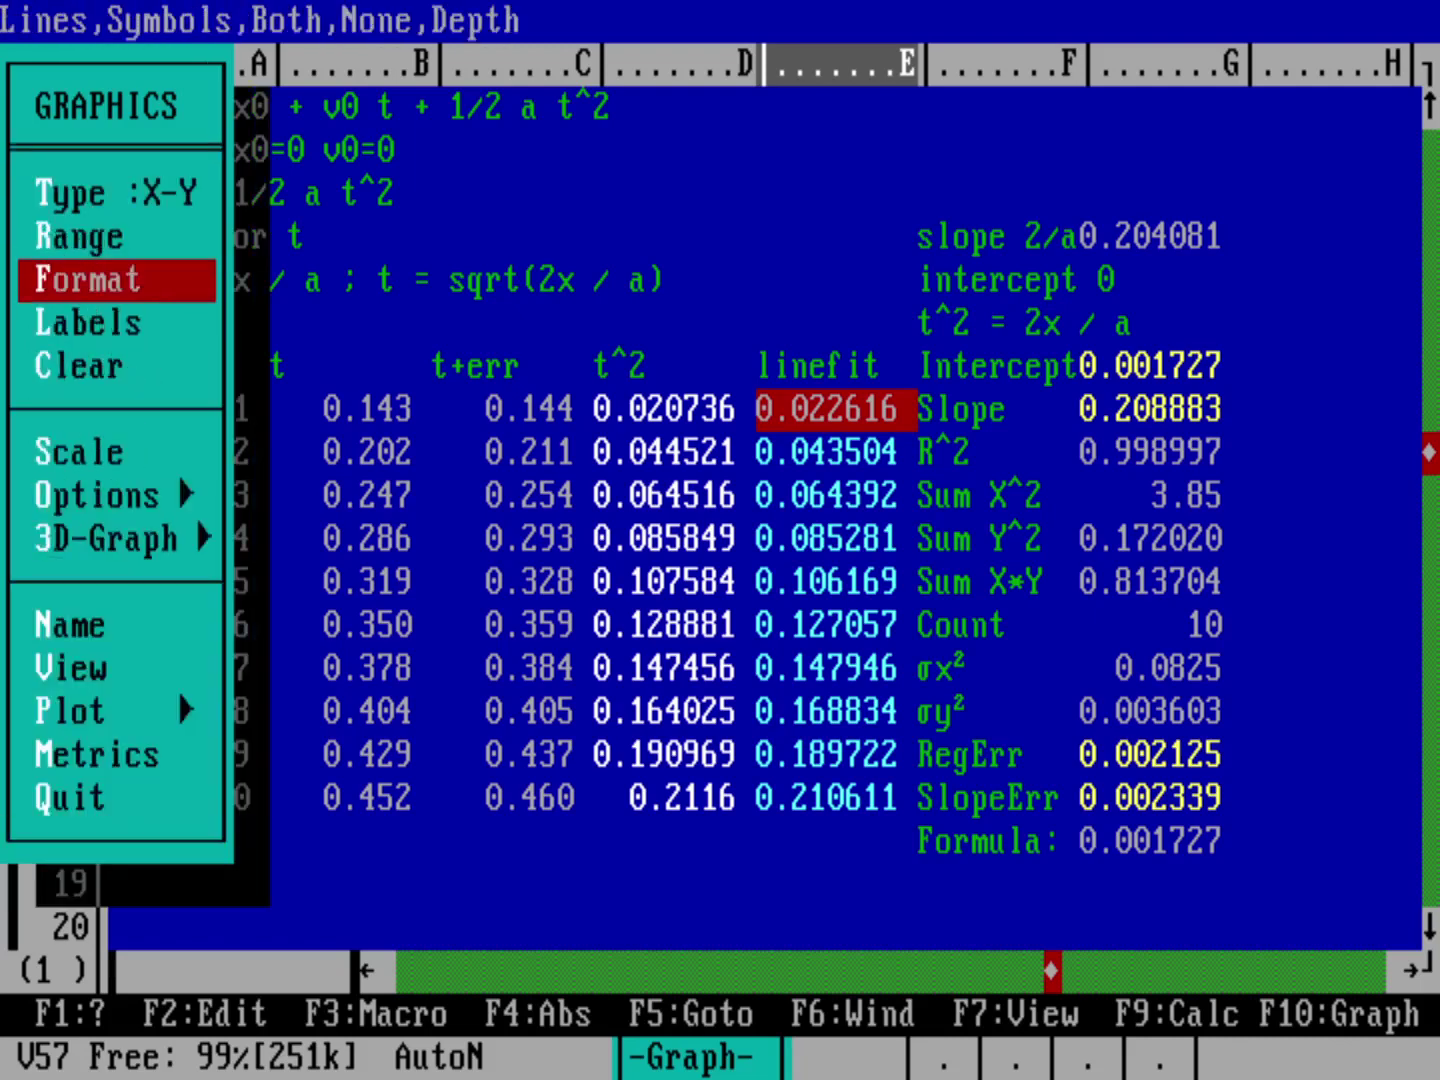
Step: View the chart with t^2 markers and the fit line, then return to the command menu
key("v")
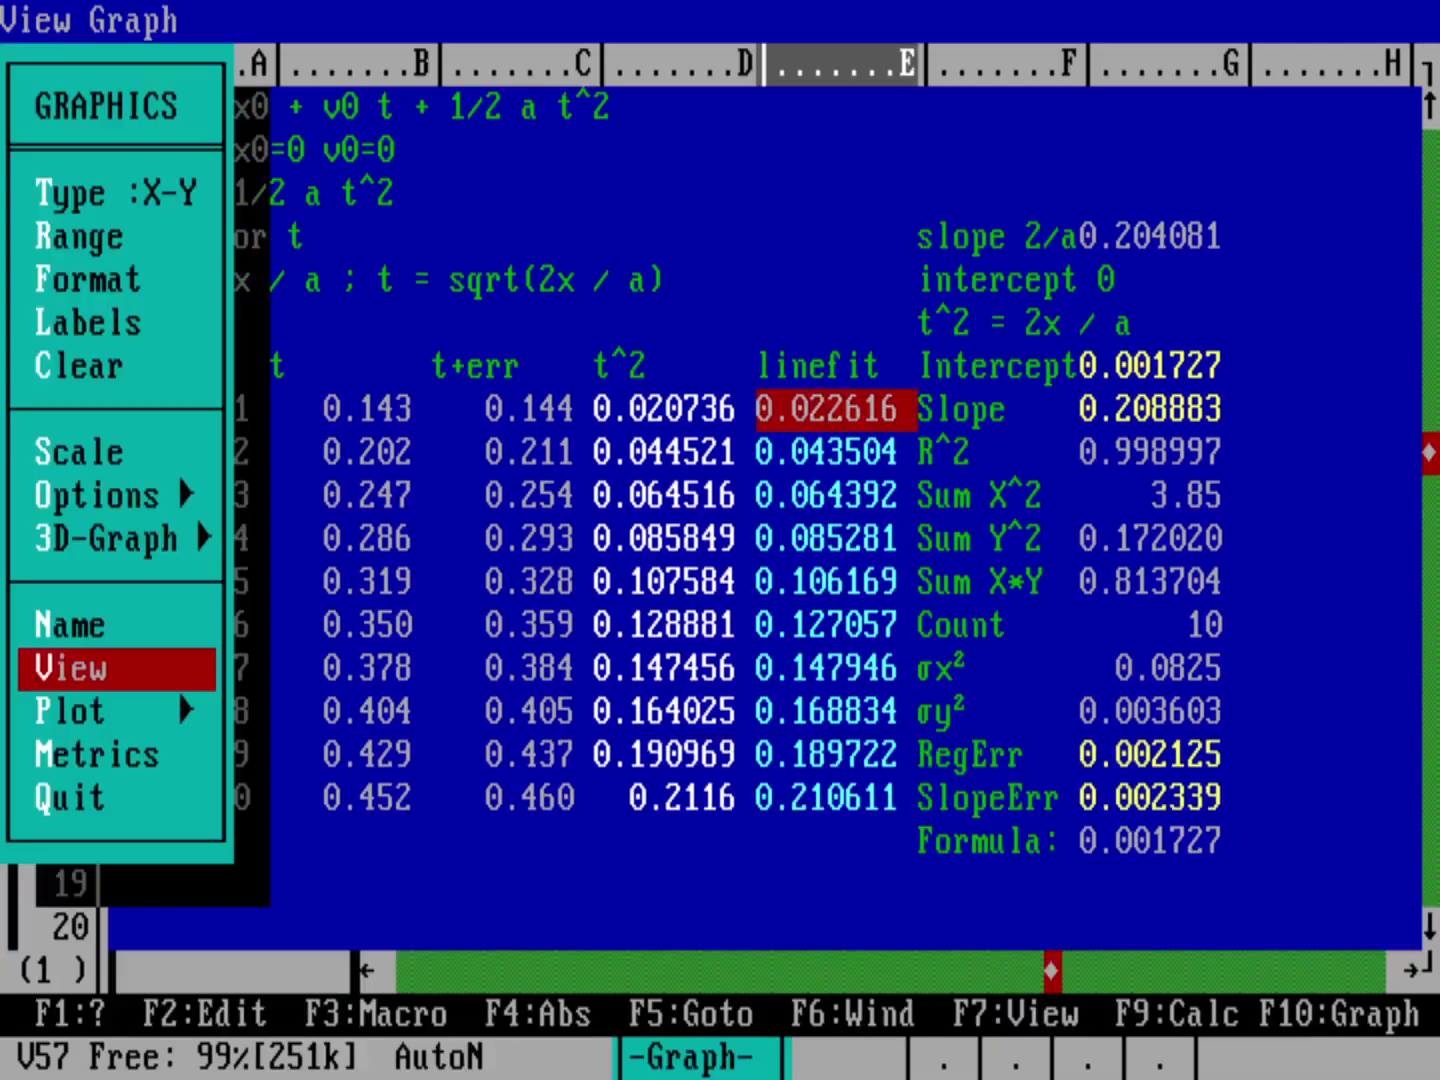
key("Escape")
key("Escape")
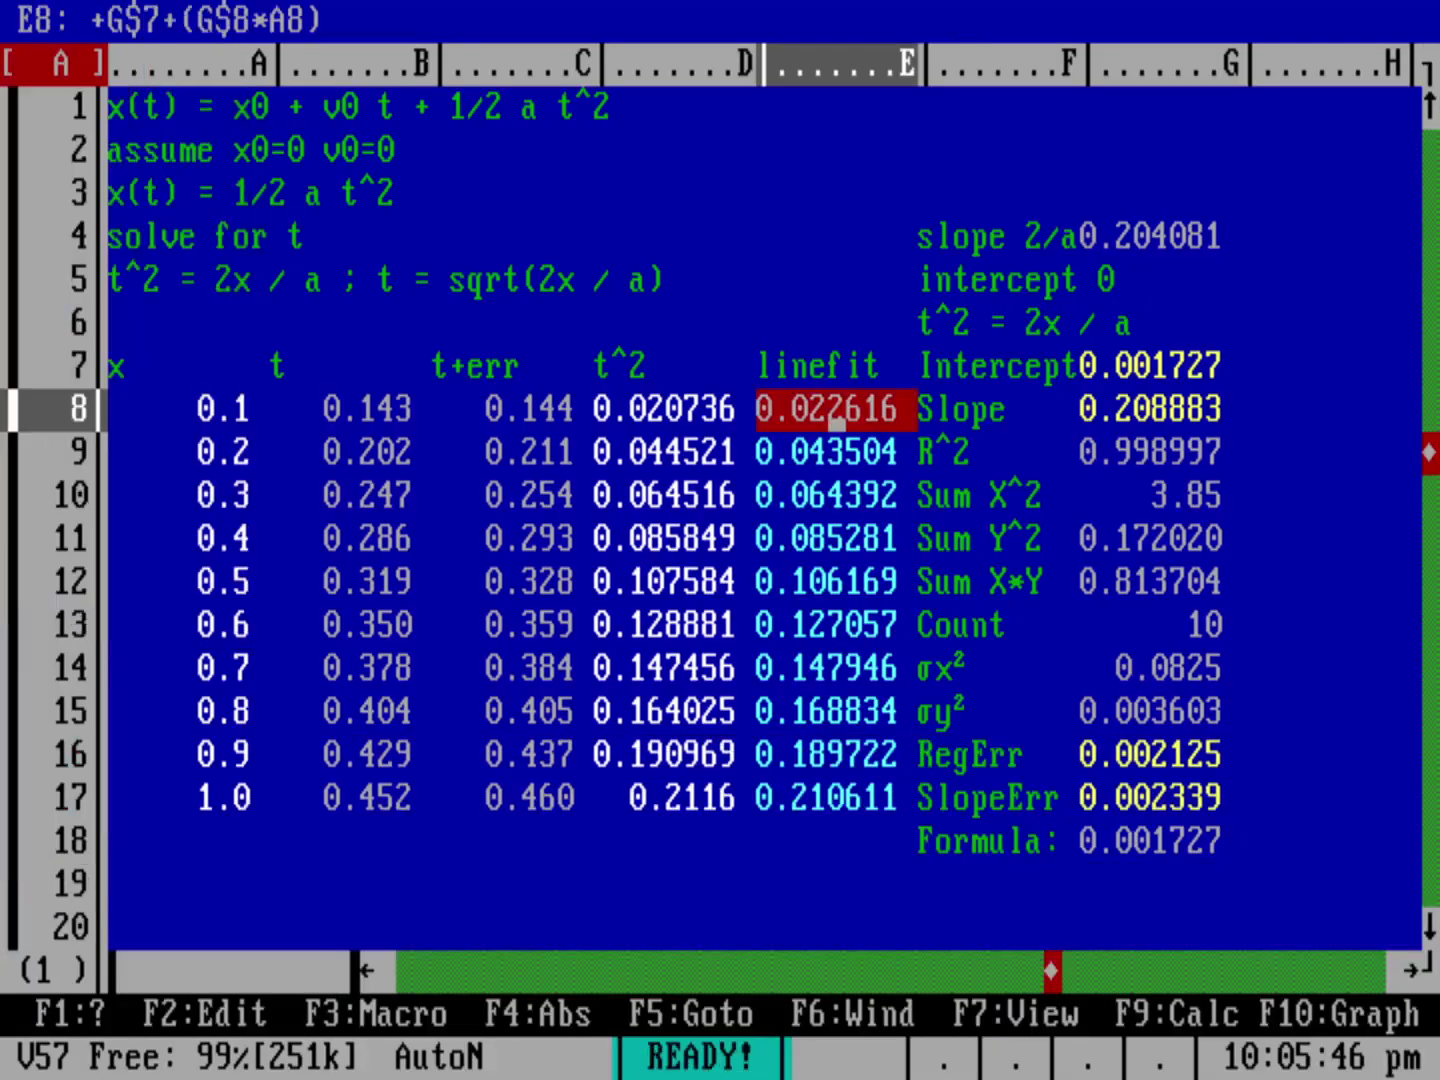
key("slash")
Step: Exit As-Easy-As, confirming Yes to return to the D:\ASEASY> prompt
key("e")
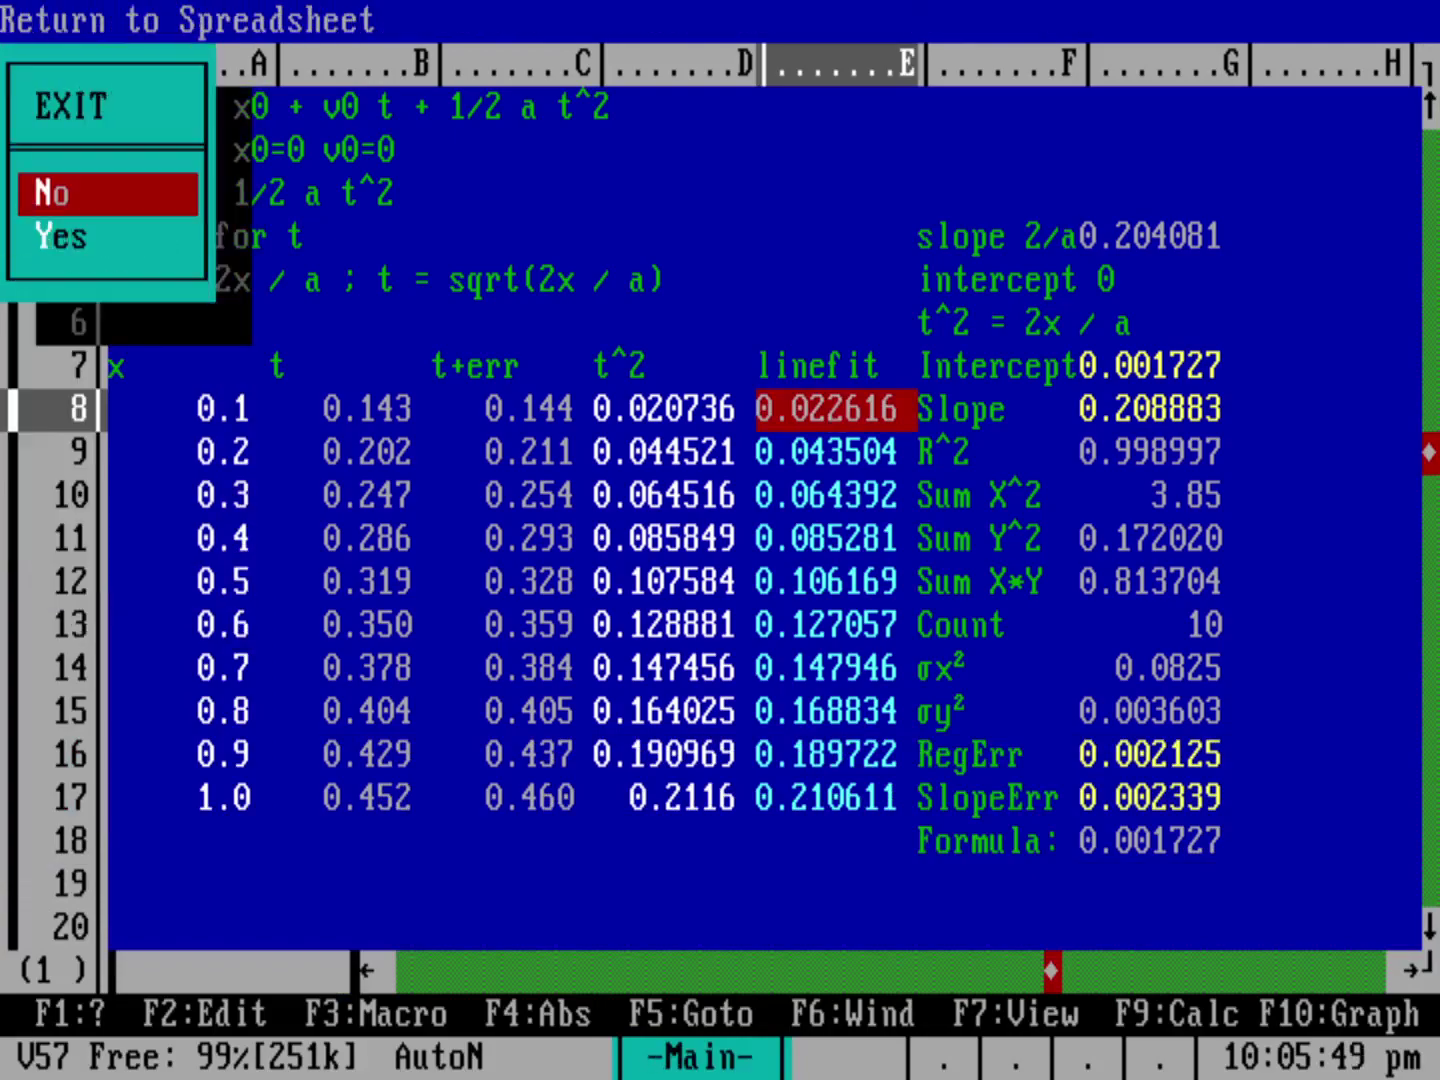
key("y")
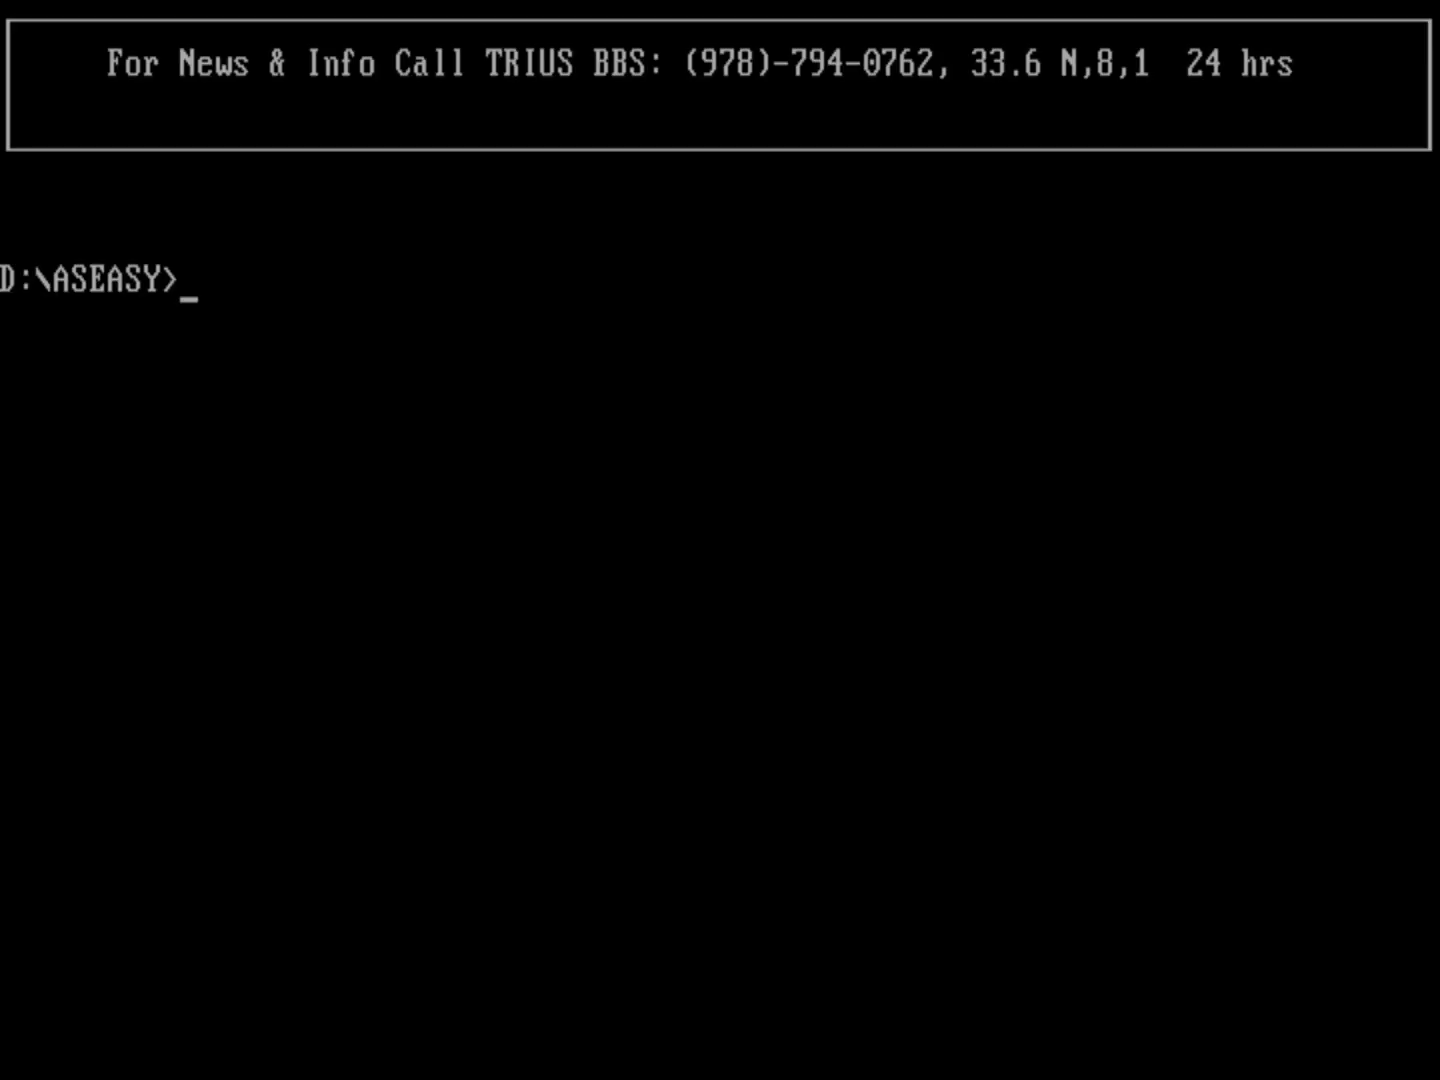